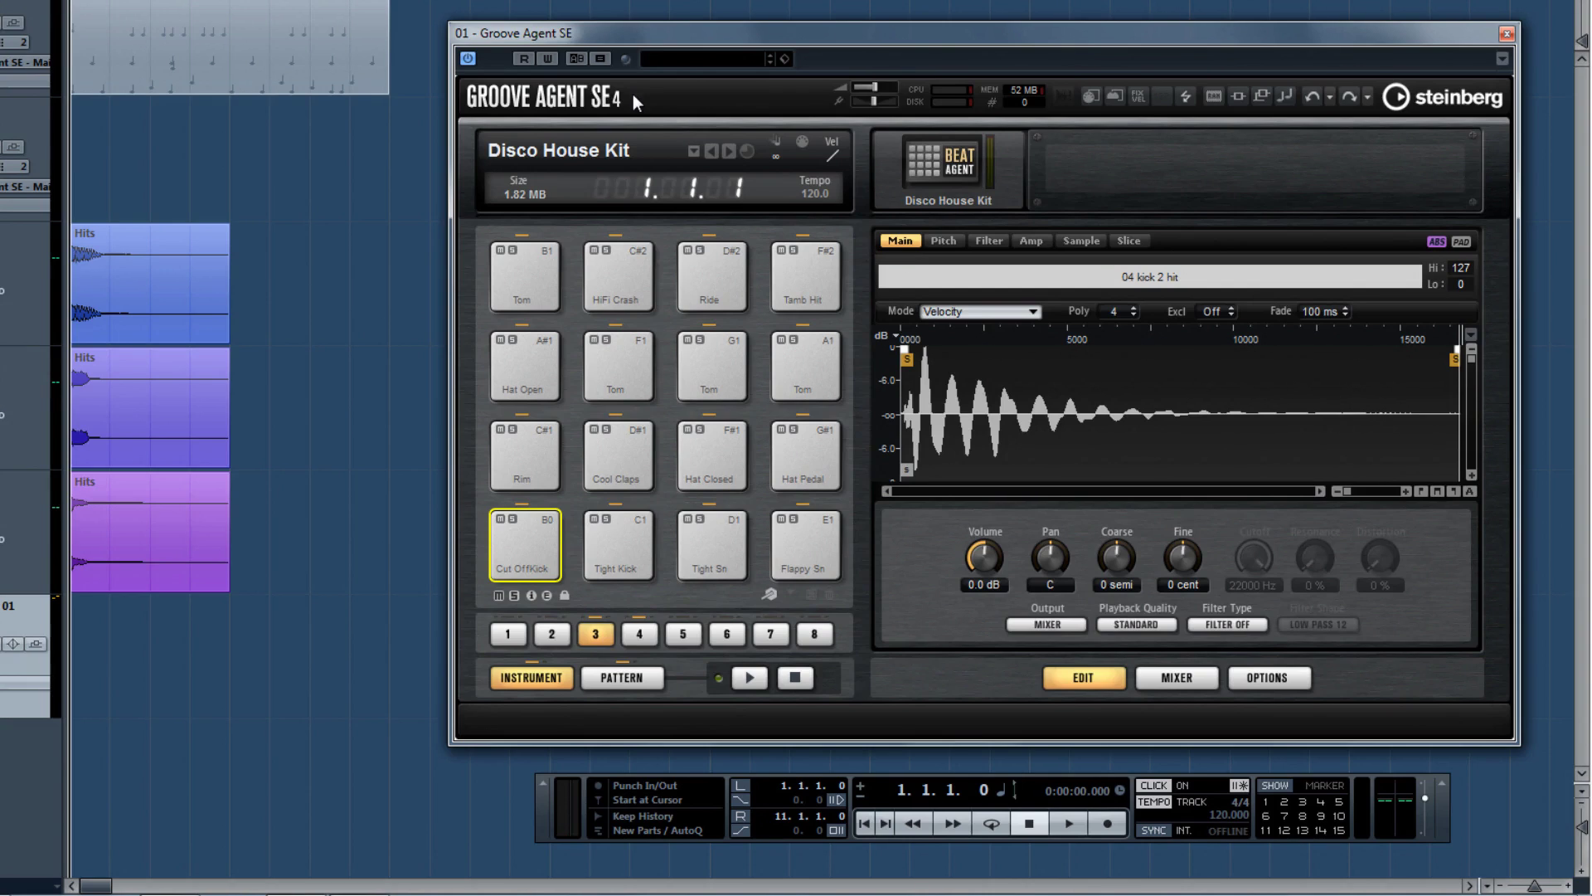
Audition the Cut OffKick, Tight Kick and Tight Sn pads, then add a fade-in to the Flappy Sn snare
click(524, 539)
click(605, 546)
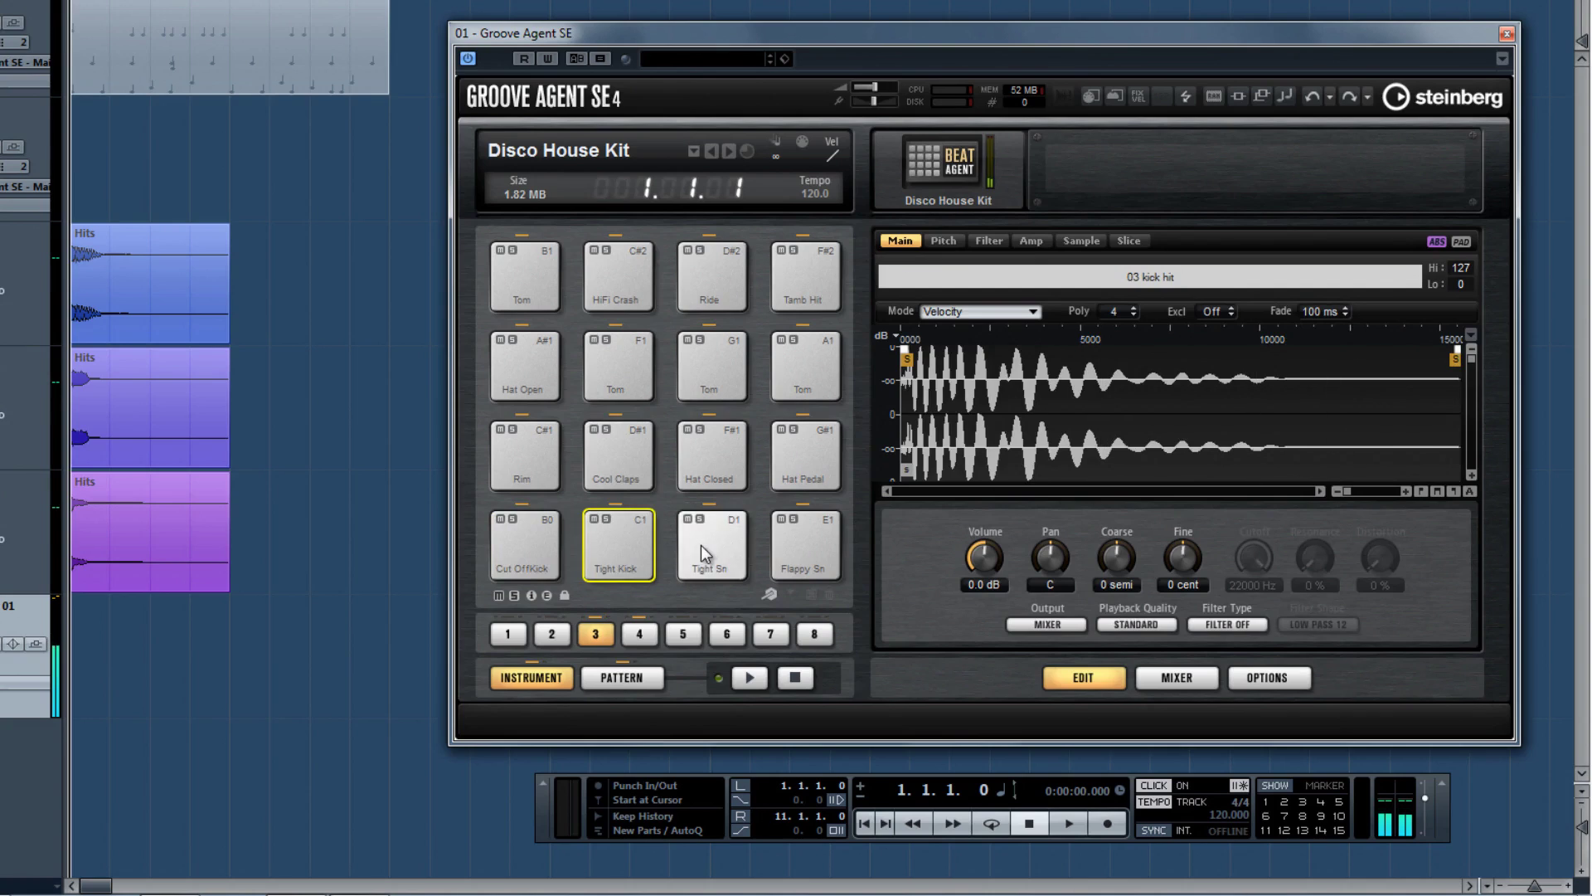
click(700, 544)
click(803, 547)
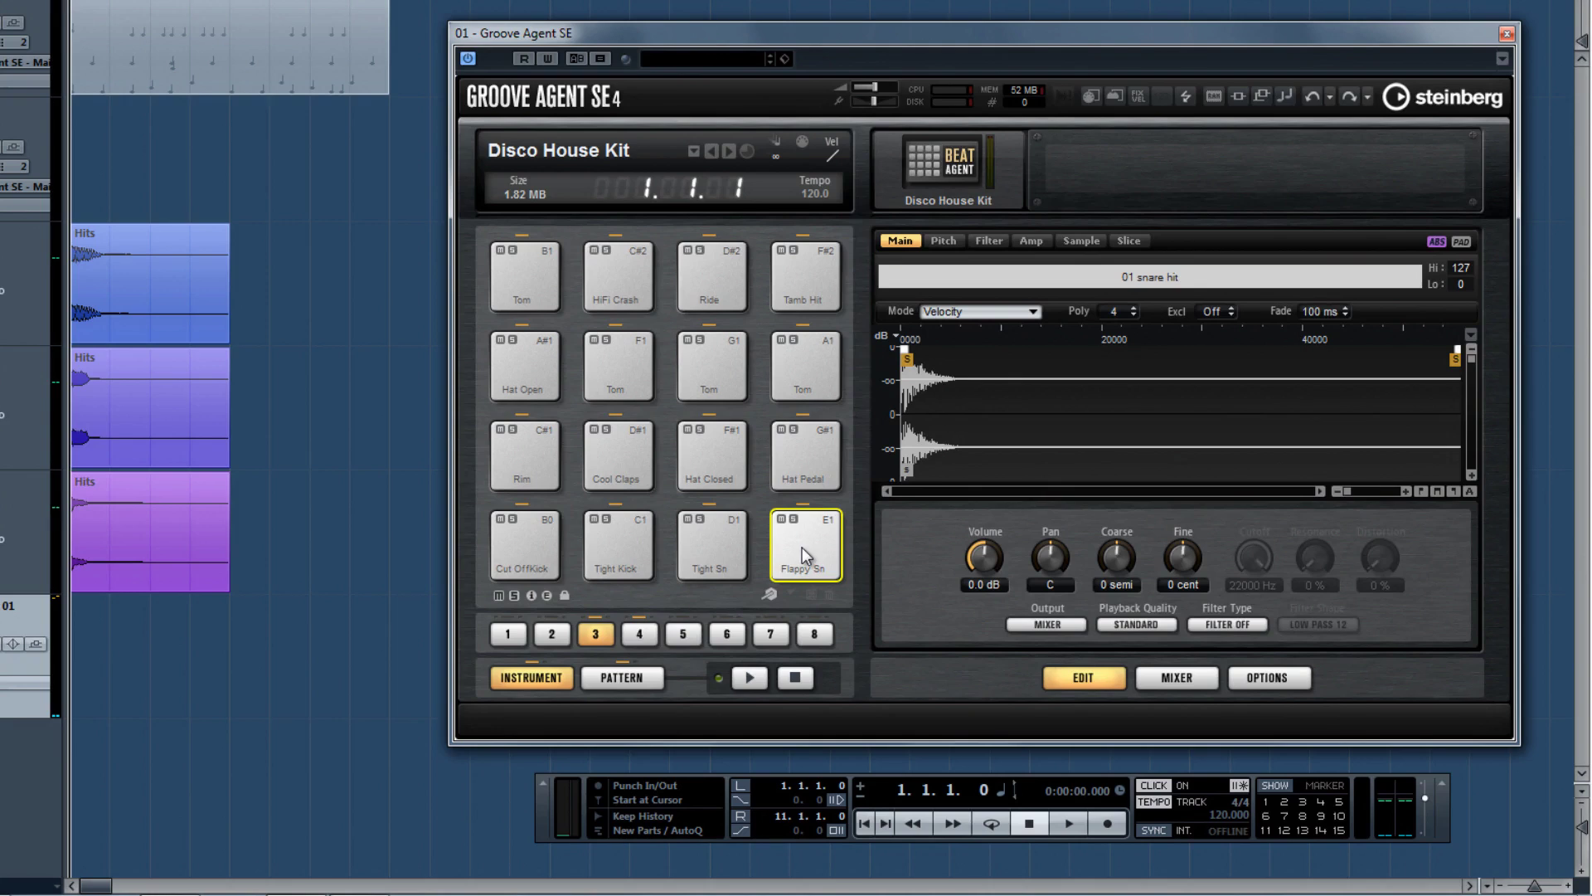
drag(904, 349, 992, 348)
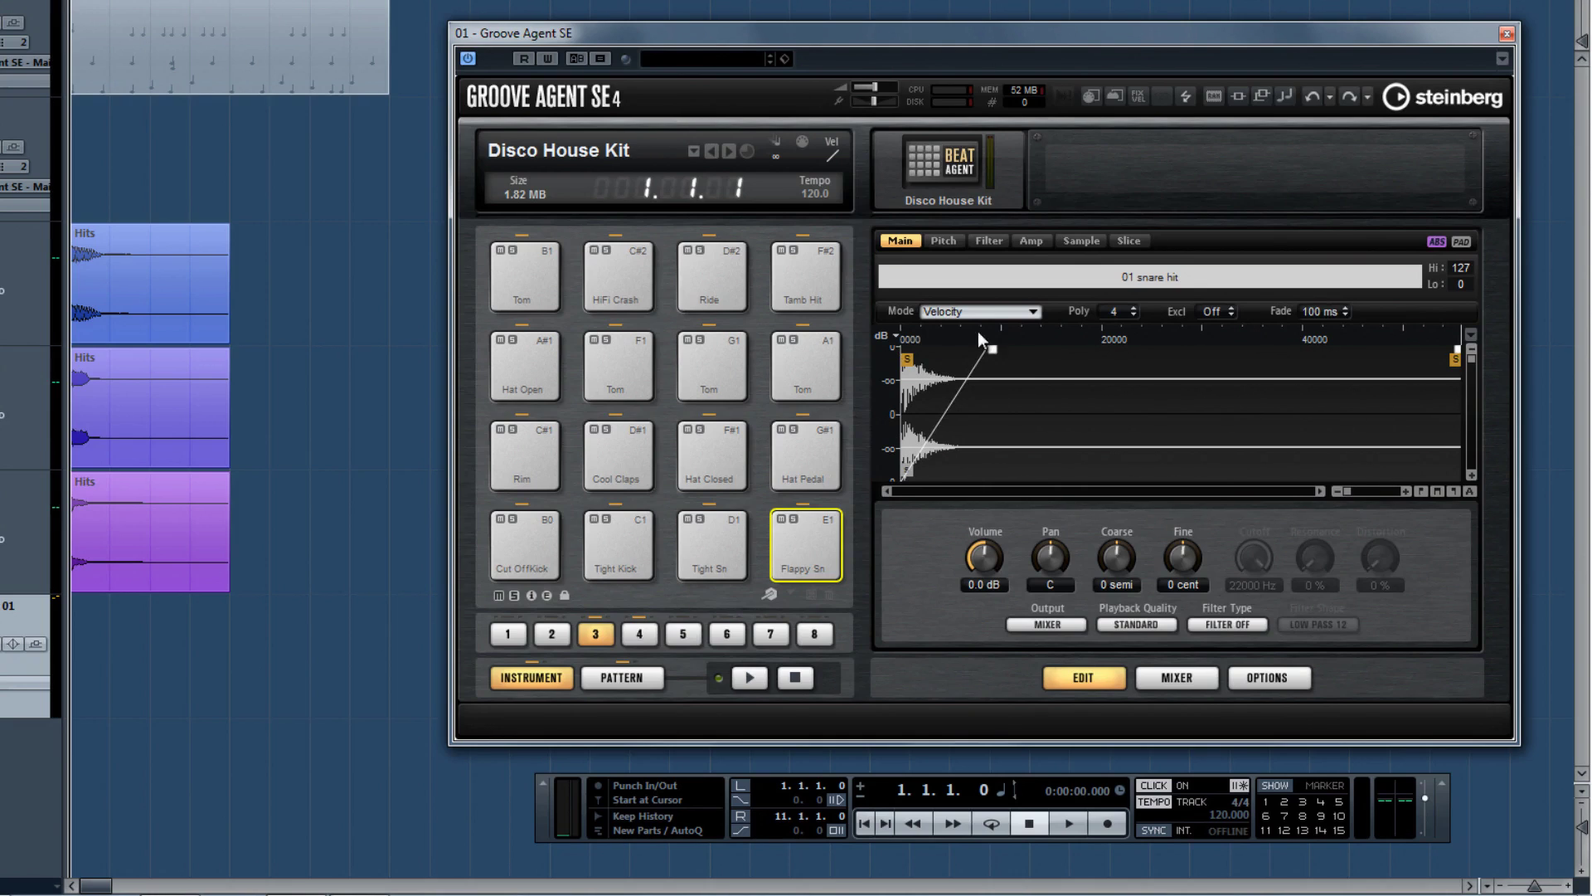
Load the first Hits audio event onto the Tom pad and give its amp envelope a 286 ms attack
drag(190, 282, 521, 275)
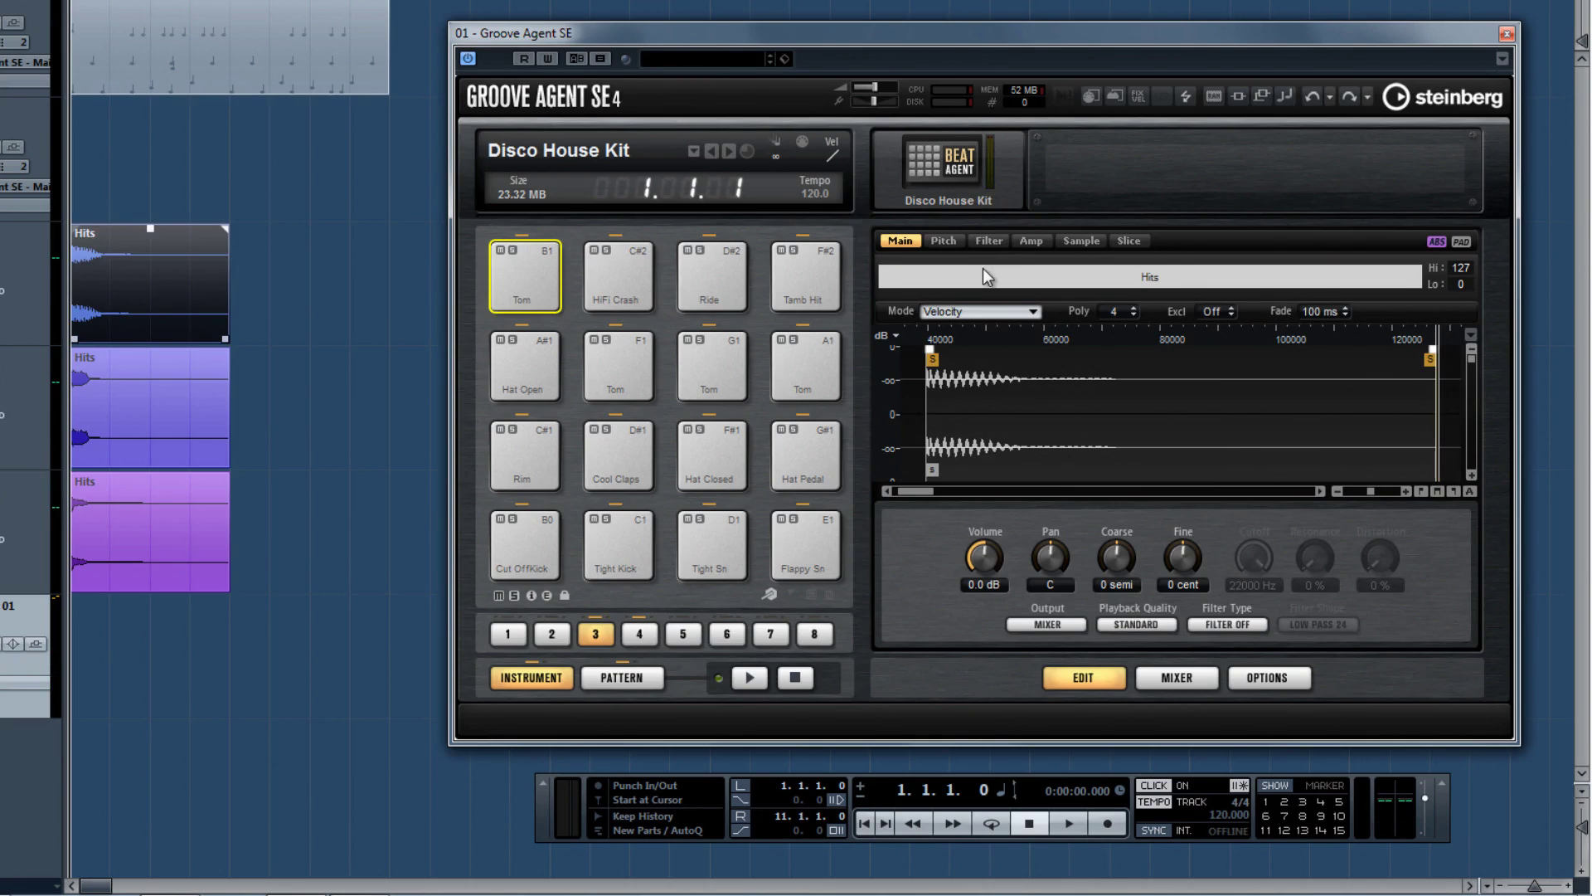
click(988, 241)
click(1031, 241)
drag(879, 354, 1051, 351)
click(525, 291)
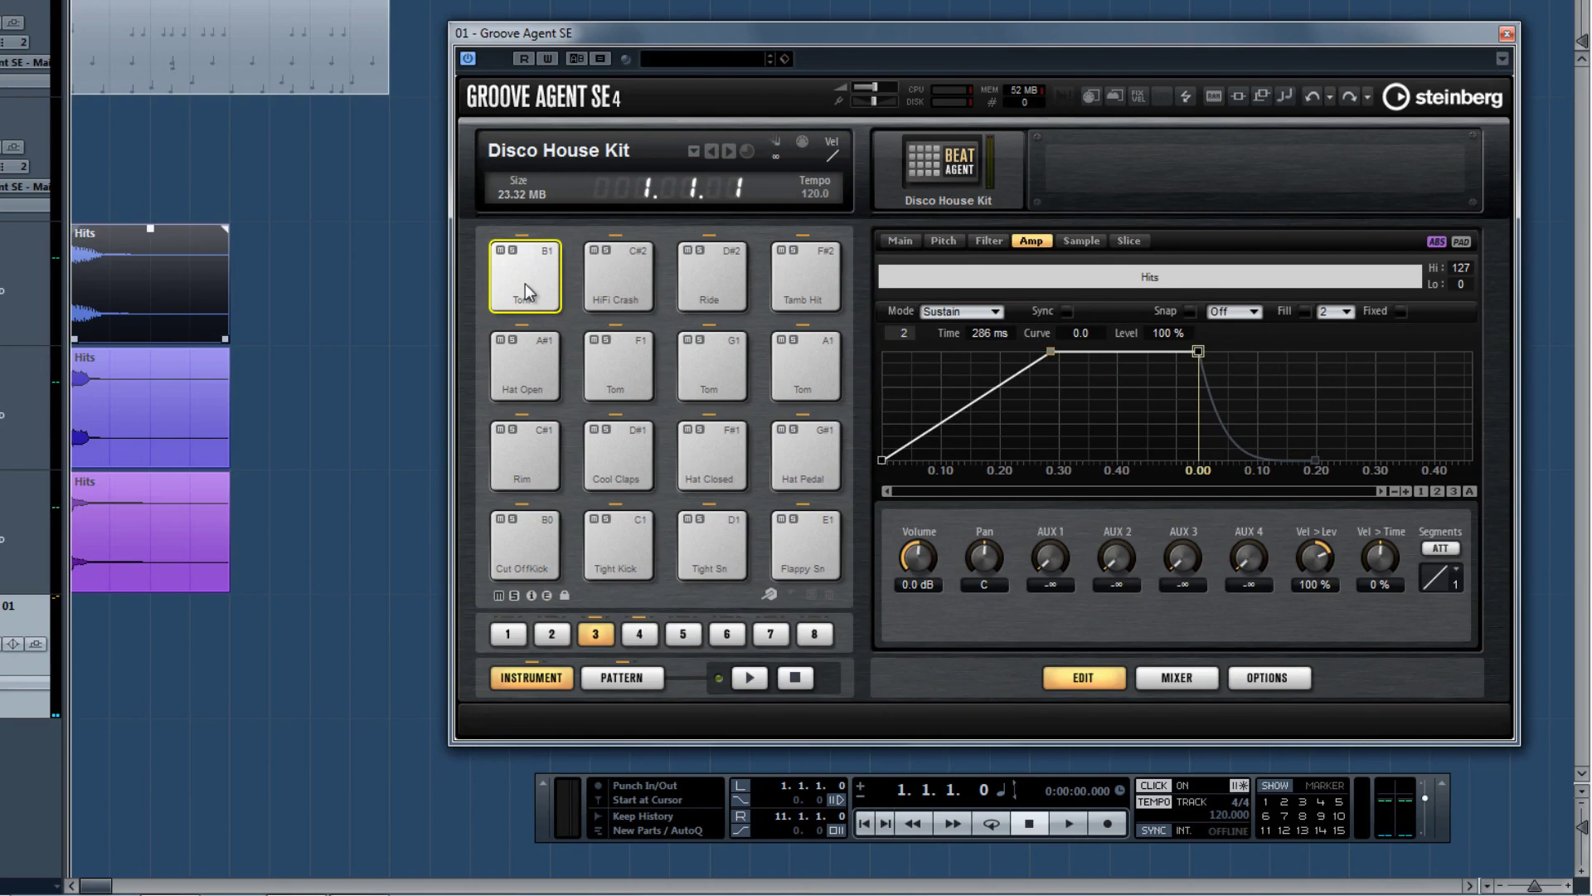
Switch the pads to pattern mode and play, then stop, the G#-1 groove pattern
click(623, 677)
click(531, 540)
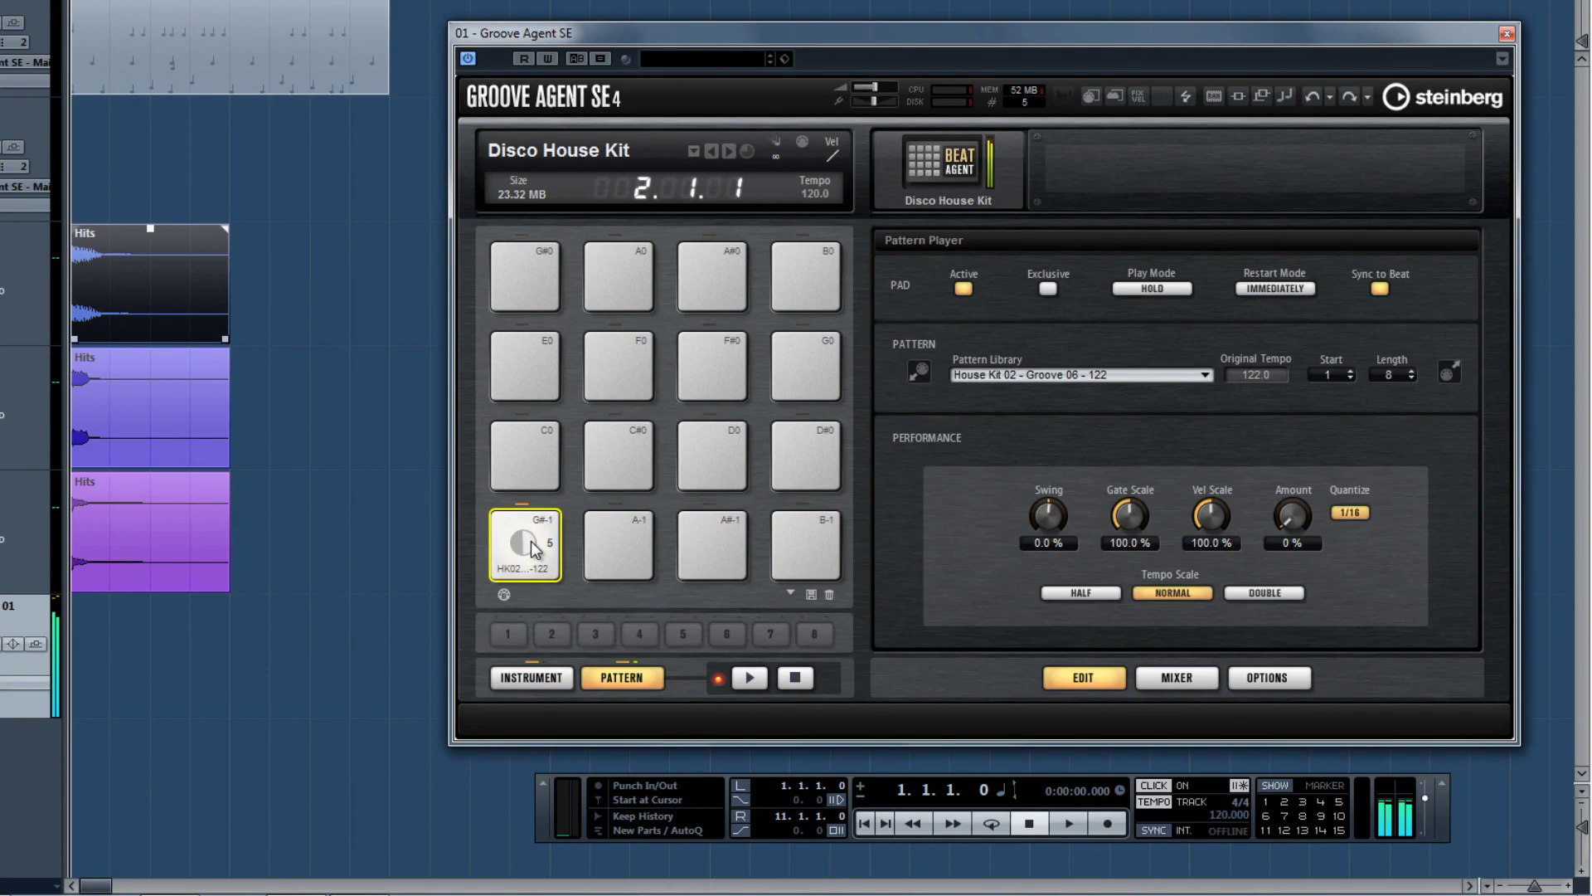
click(531, 541)
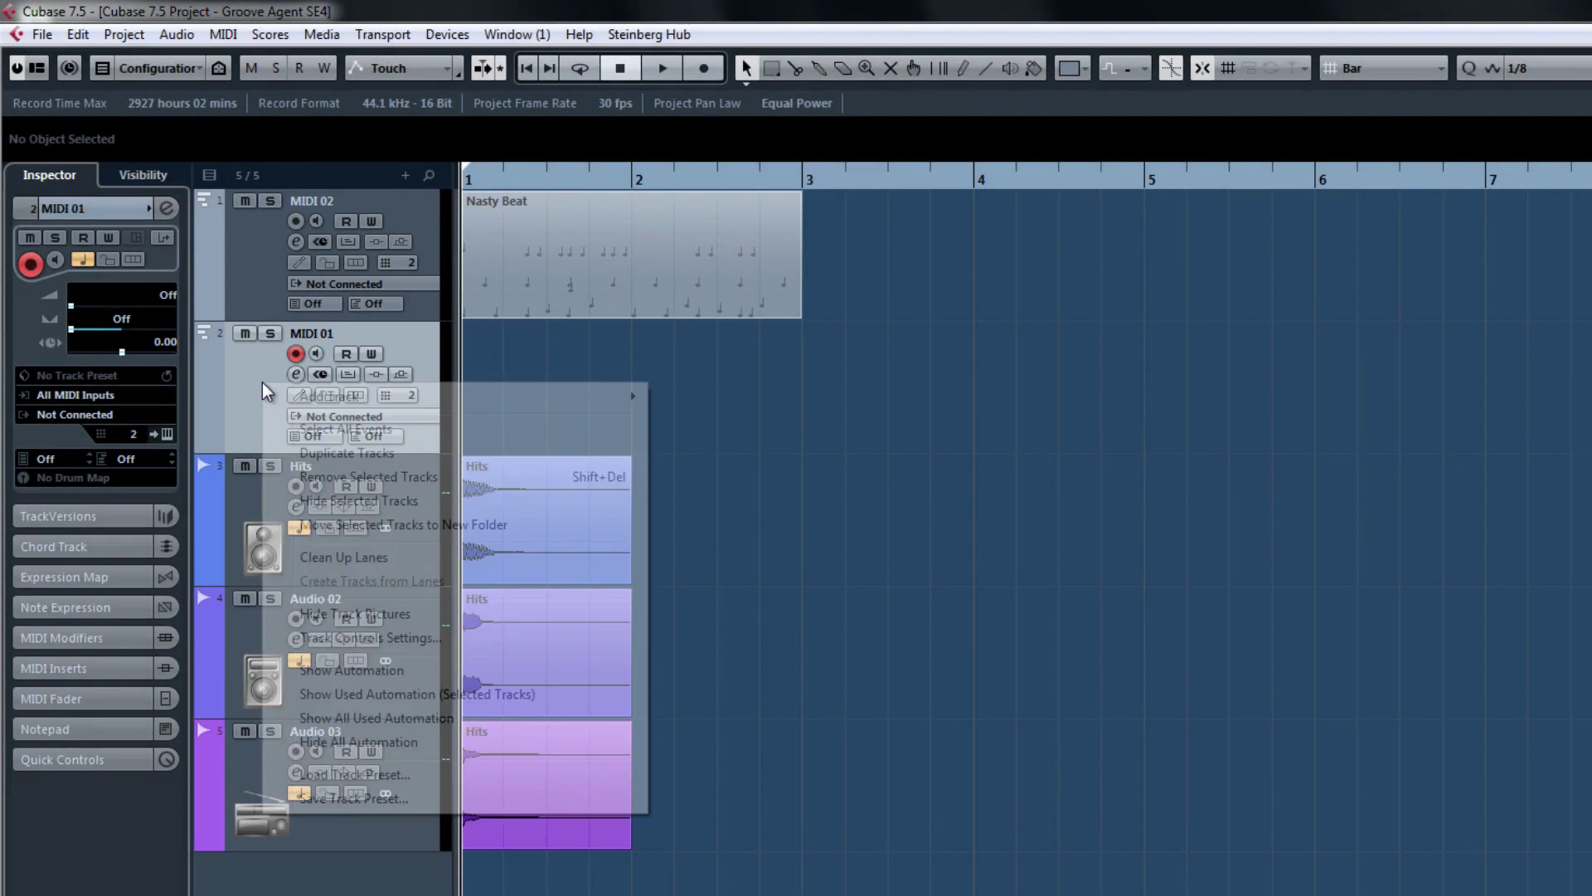
Add an instrument track using Groove Agent SE
mouse_move(581, 403)
click(704, 415)
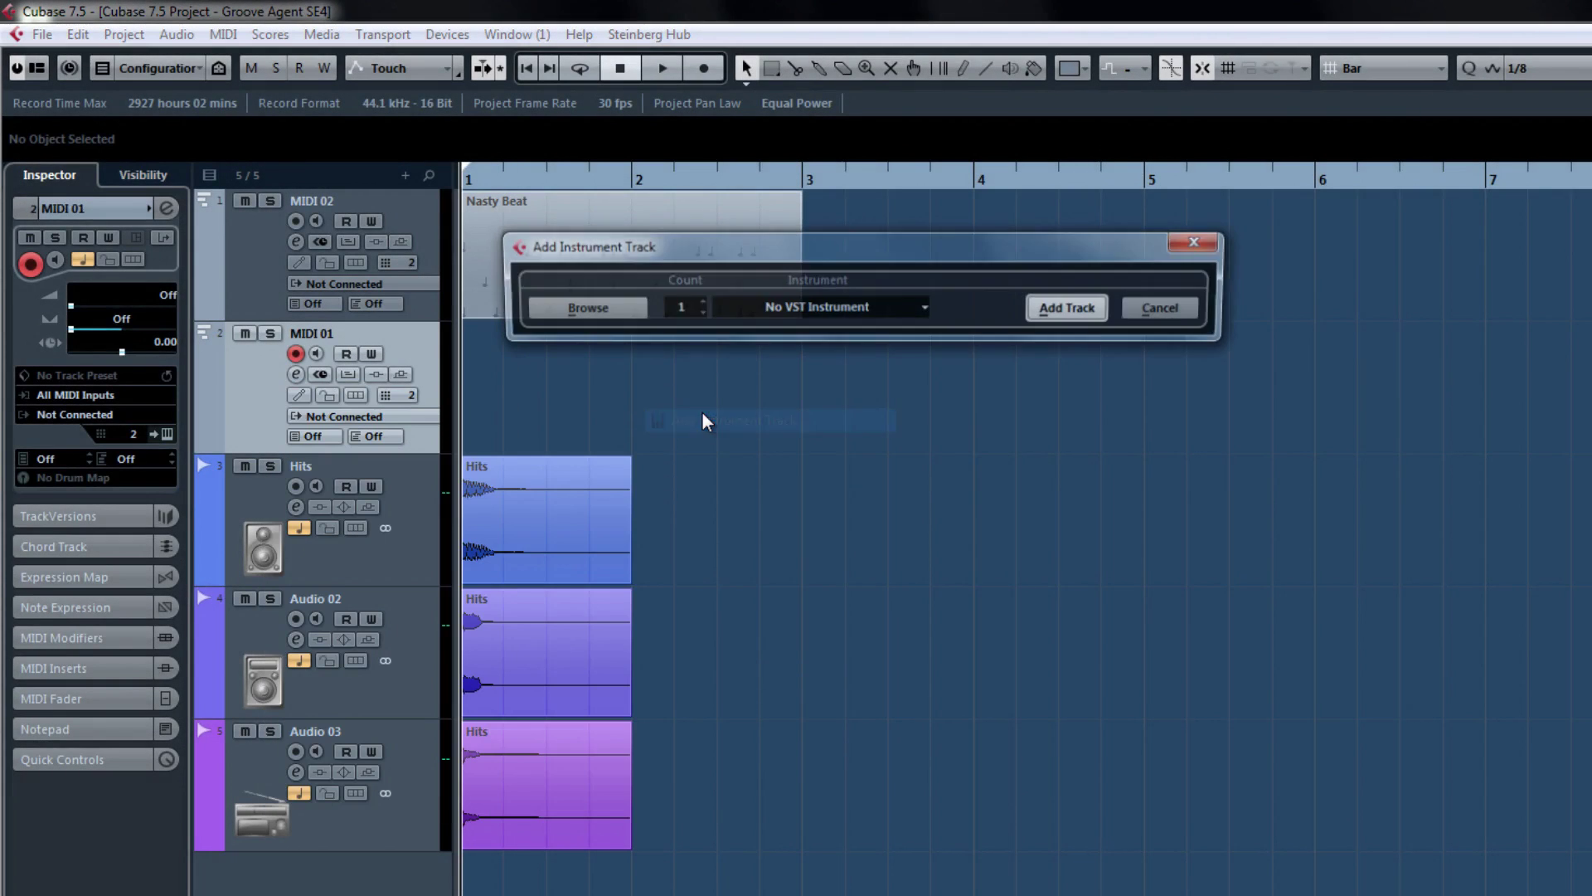
click(914, 311)
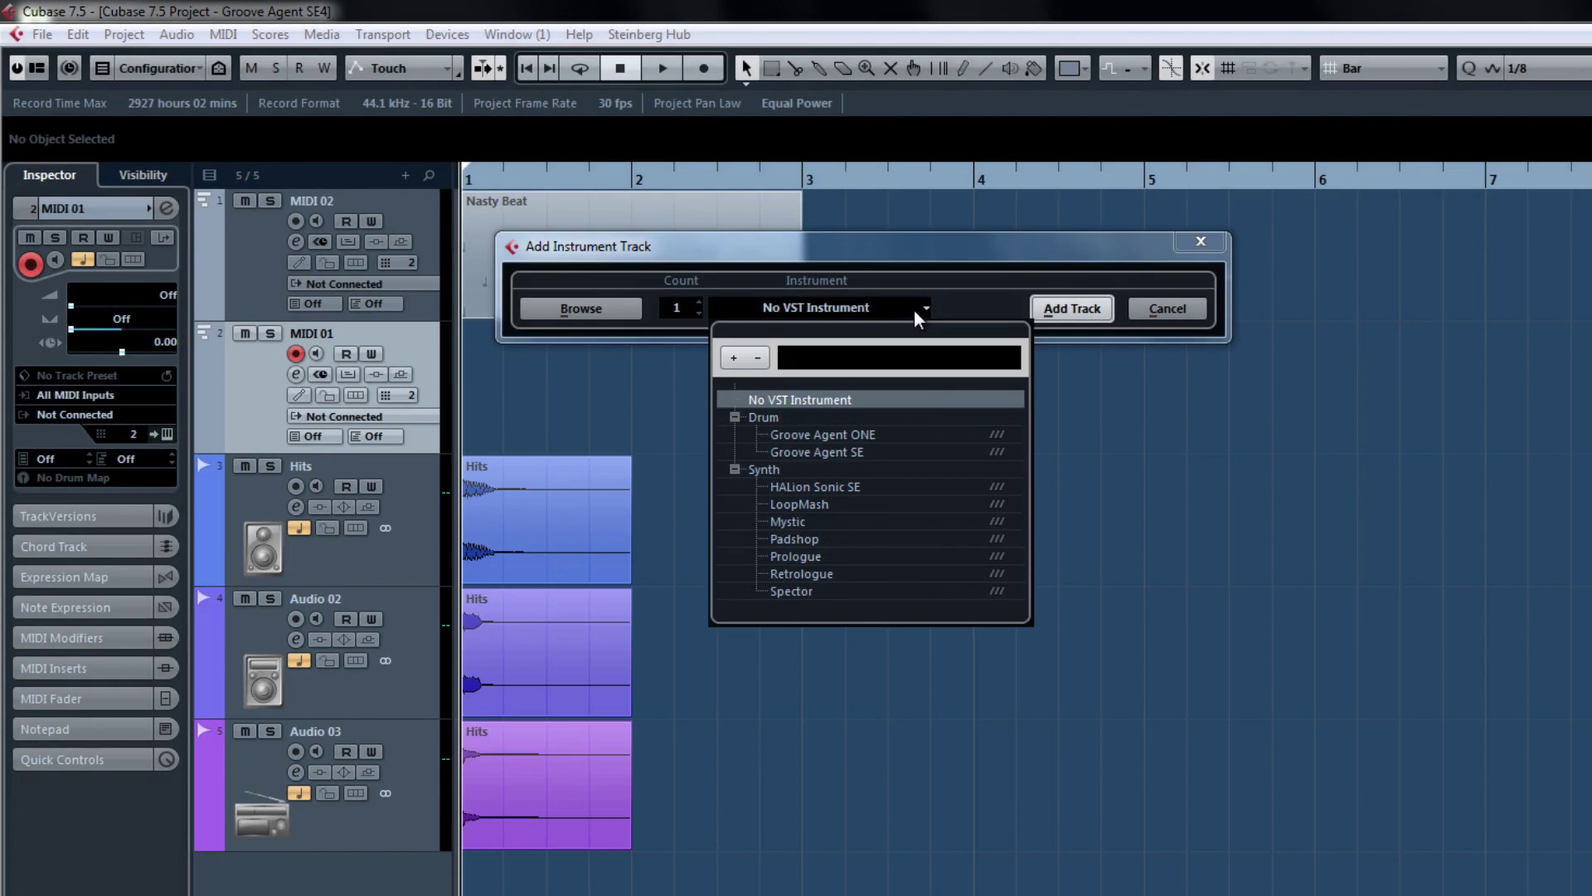
click(867, 452)
click(1053, 308)
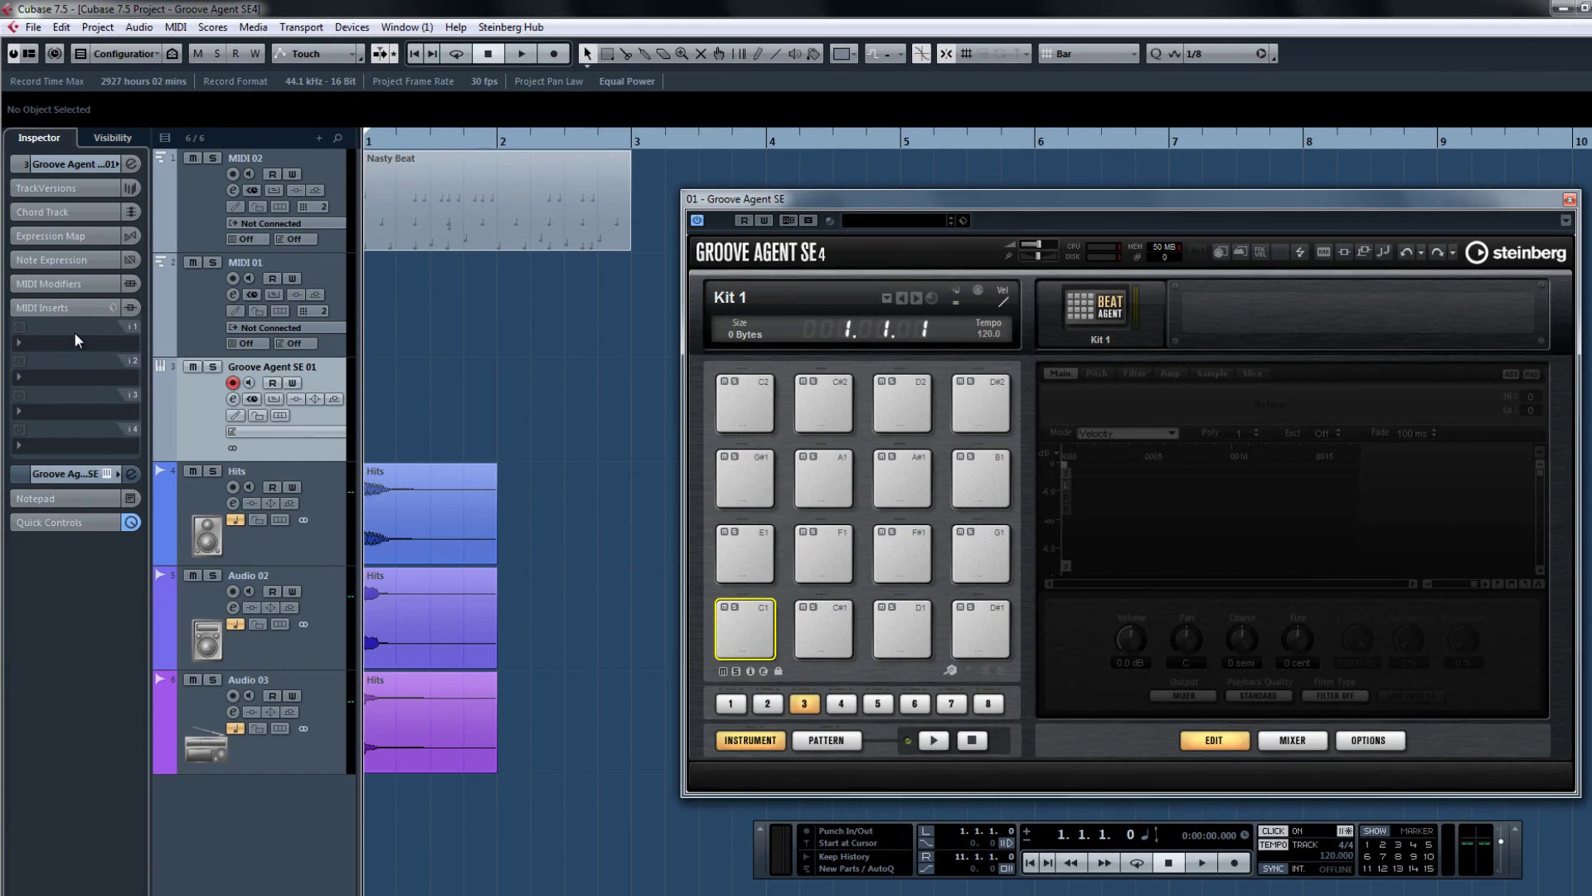
Insert Beat Designer as a MIDI insert on the new track
click(71, 341)
click(61, 438)
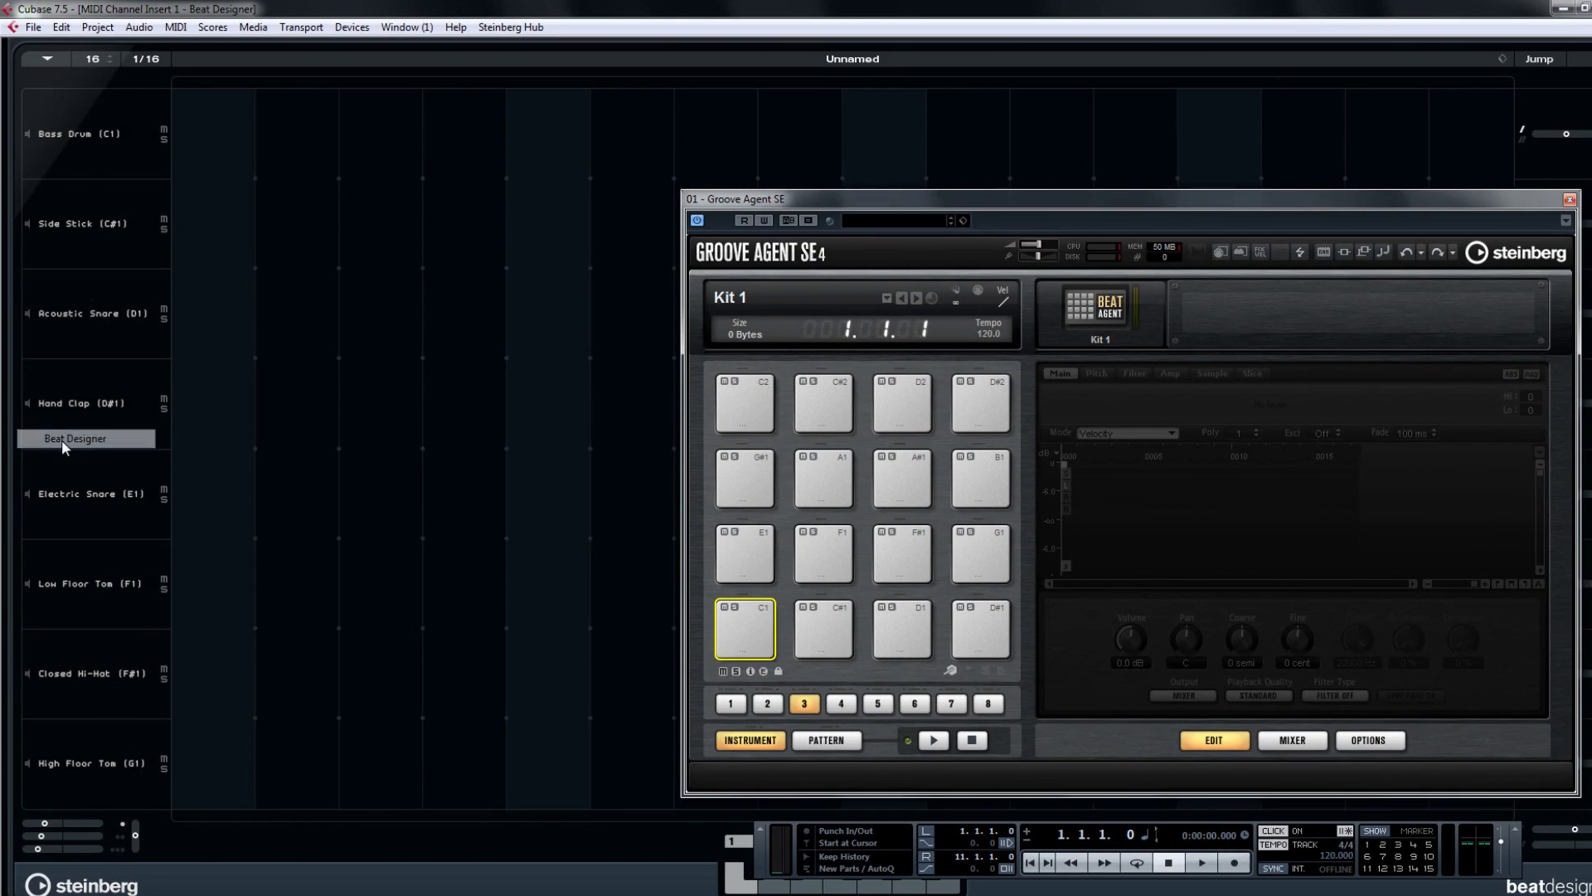
click(1528, 27)
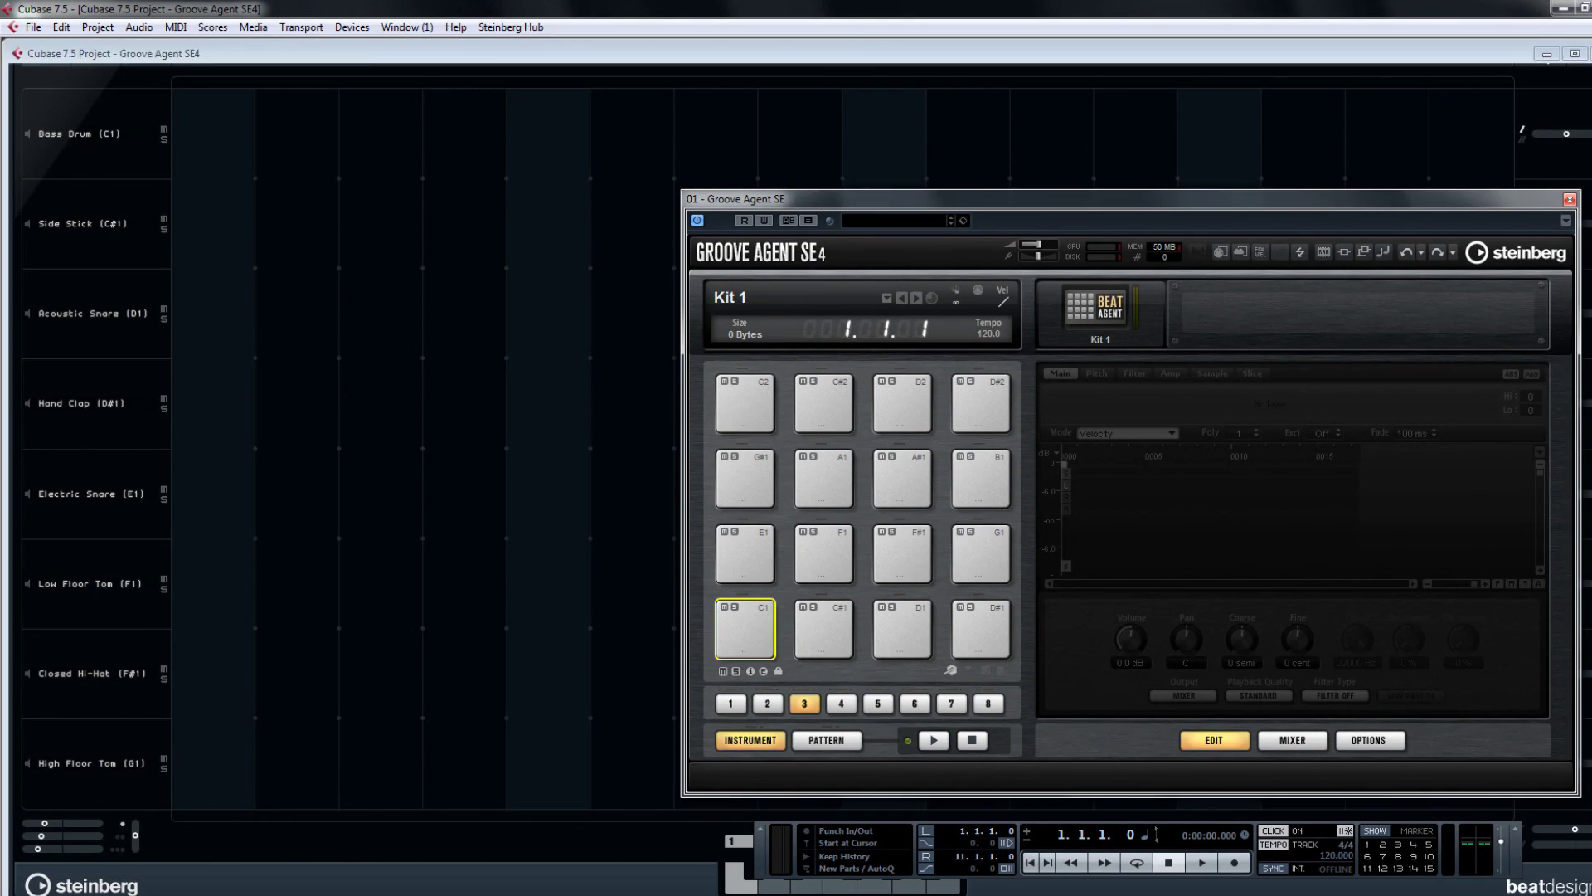
Load the Big Beat drum kit from the preset browser
click(889, 298)
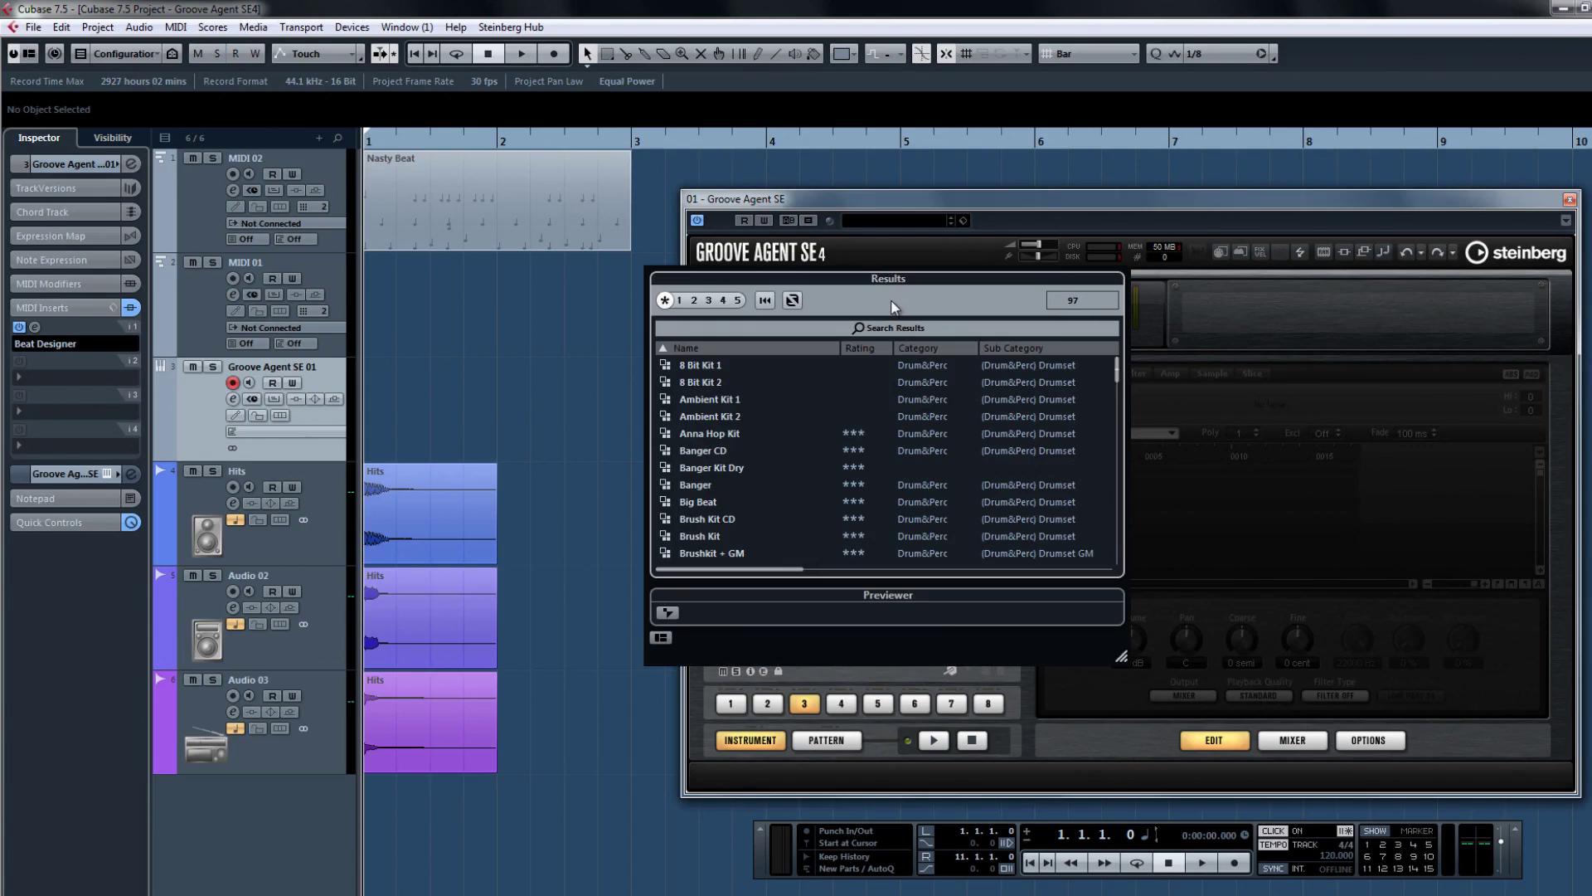
double_click(725, 501)
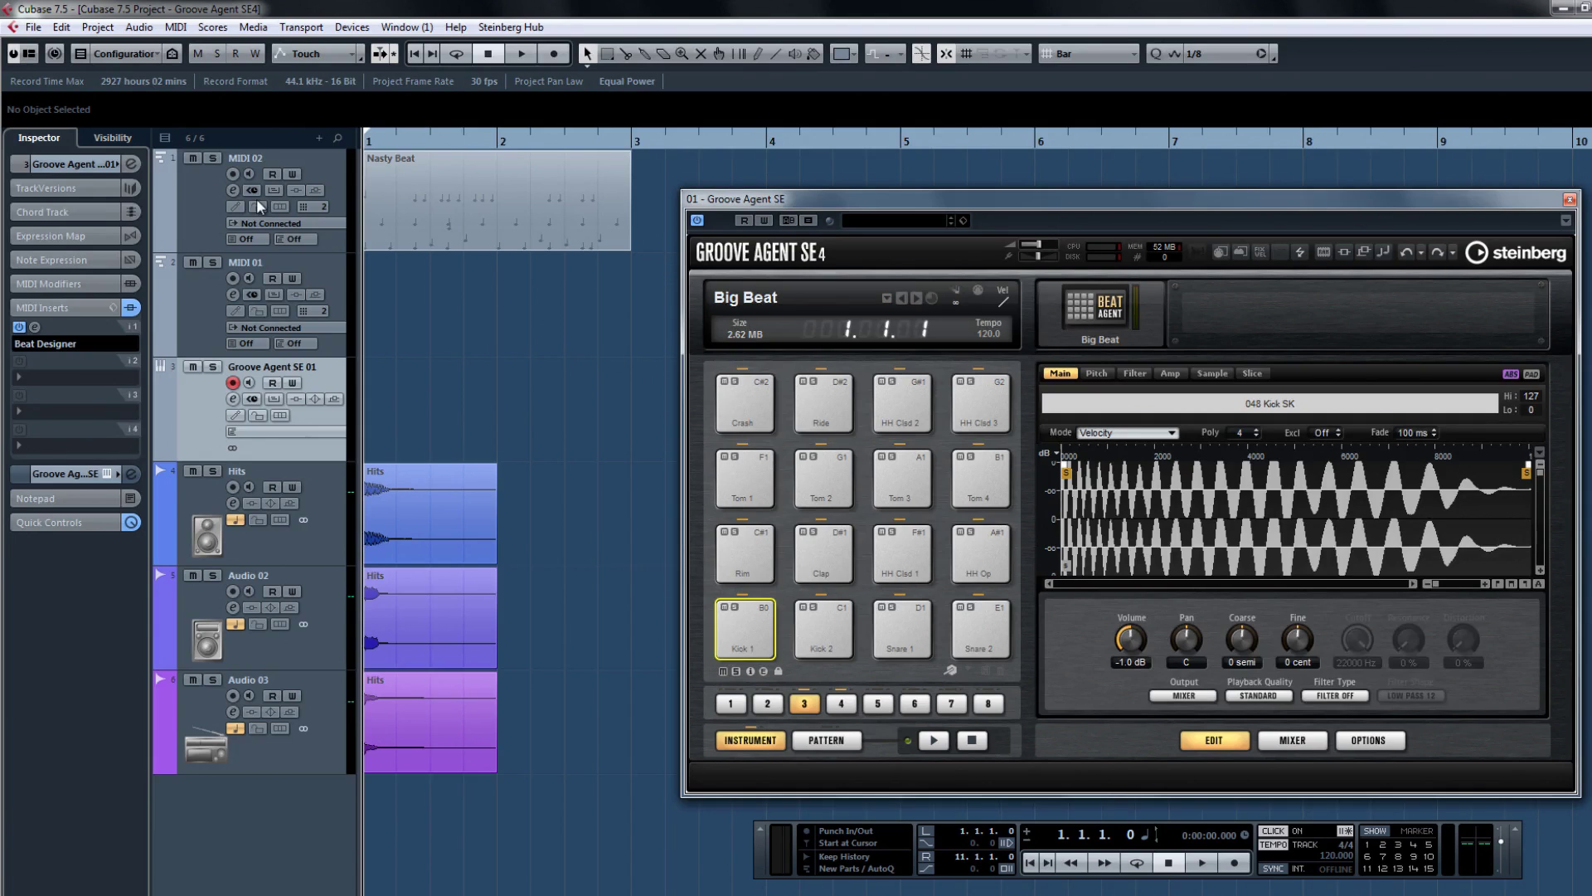
click(67, 164)
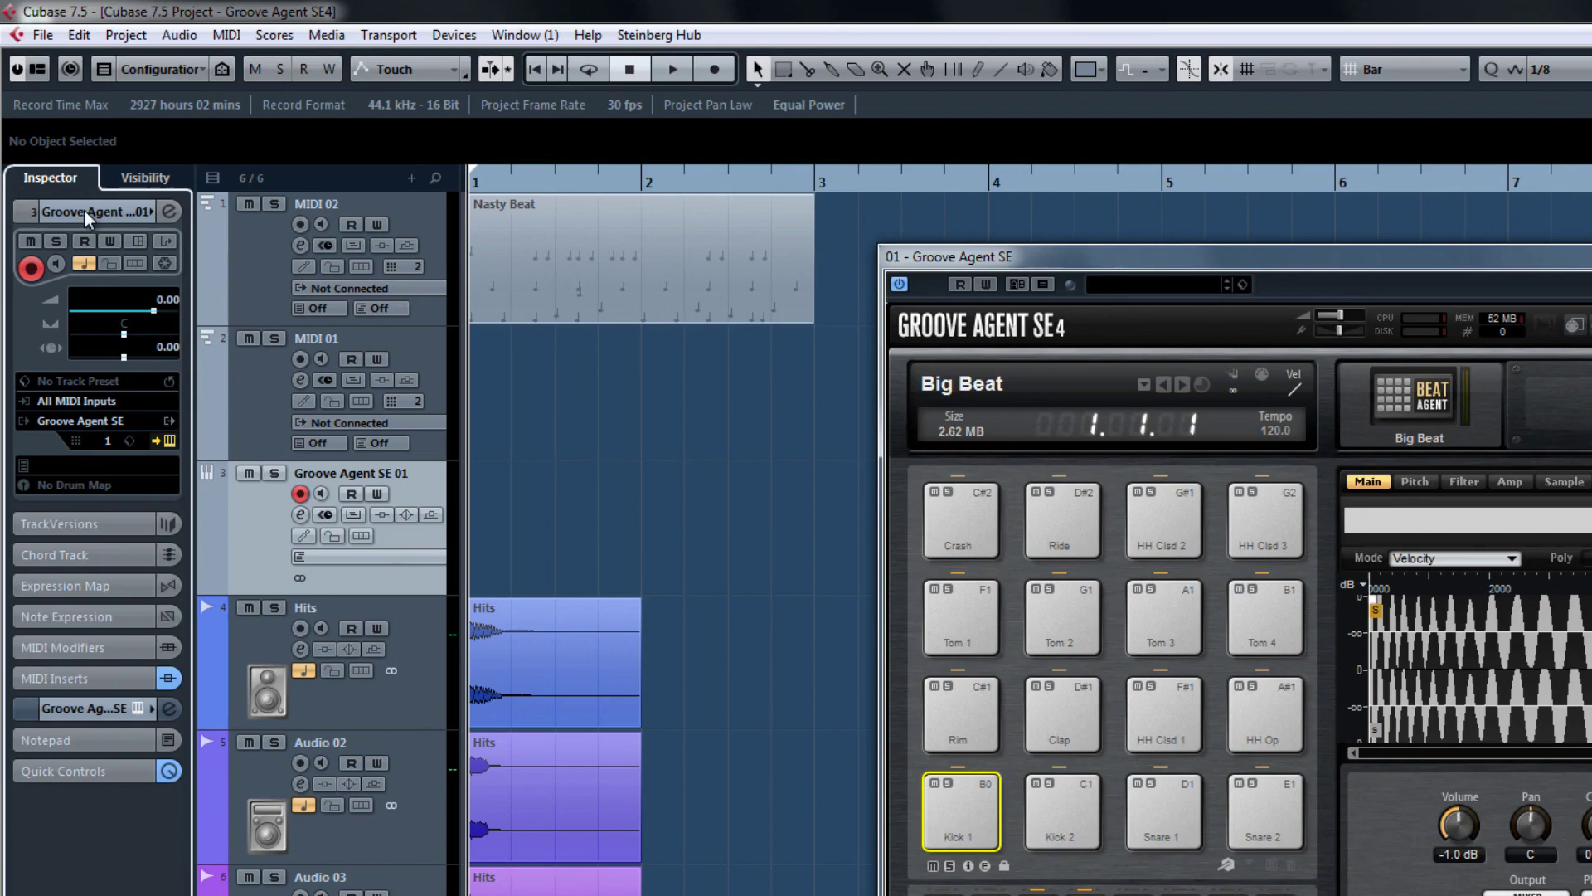
Set the track's drum map to Create Drum Map From Instrument
click(77, 481)
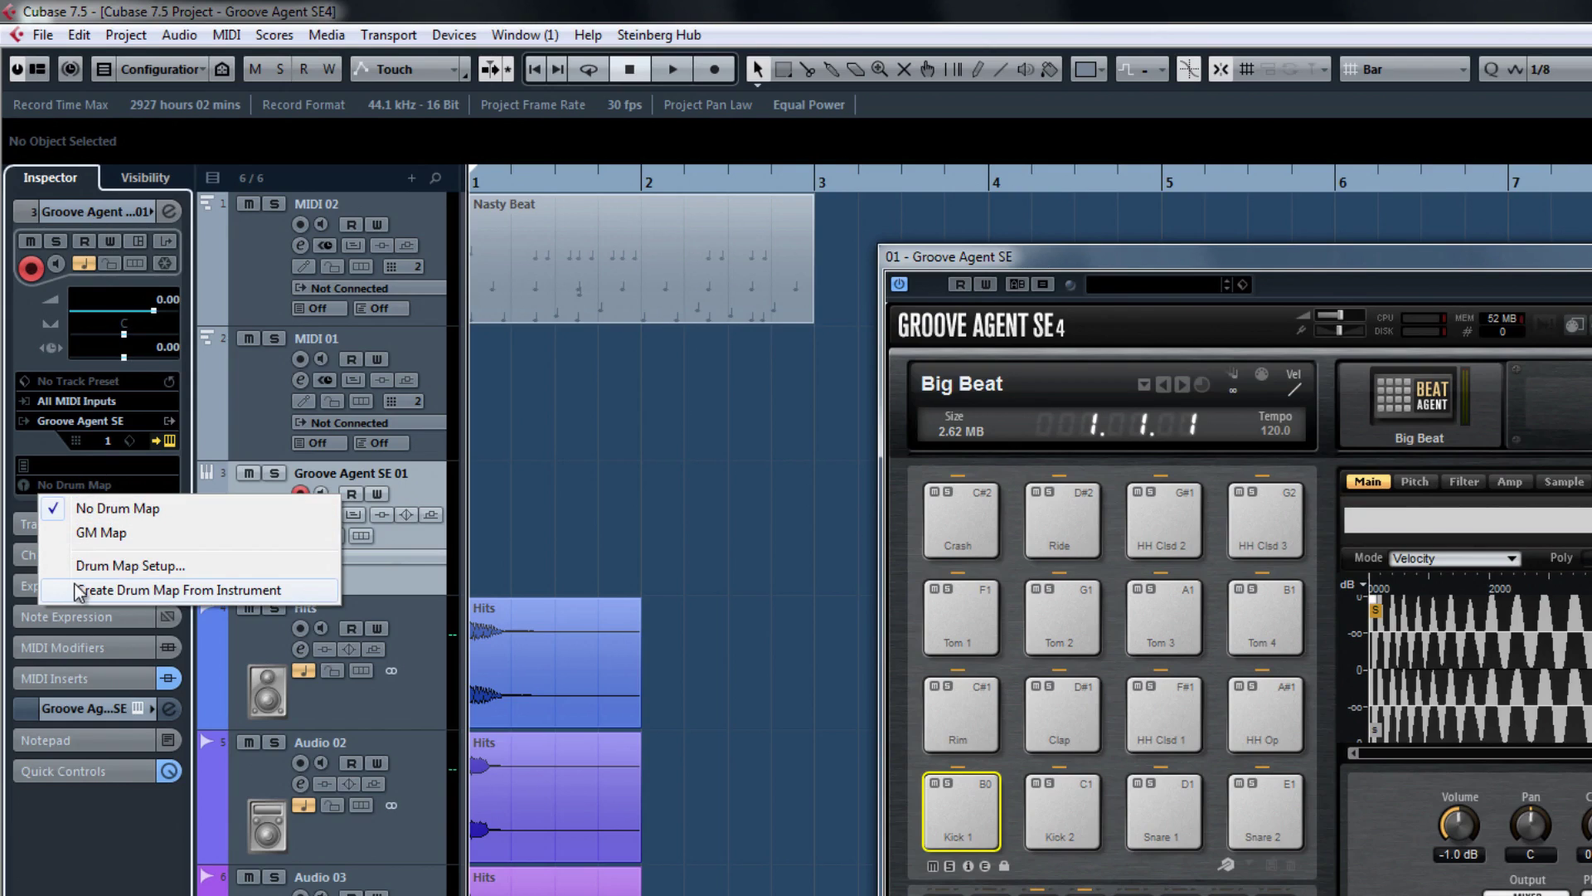
click(290, 588)
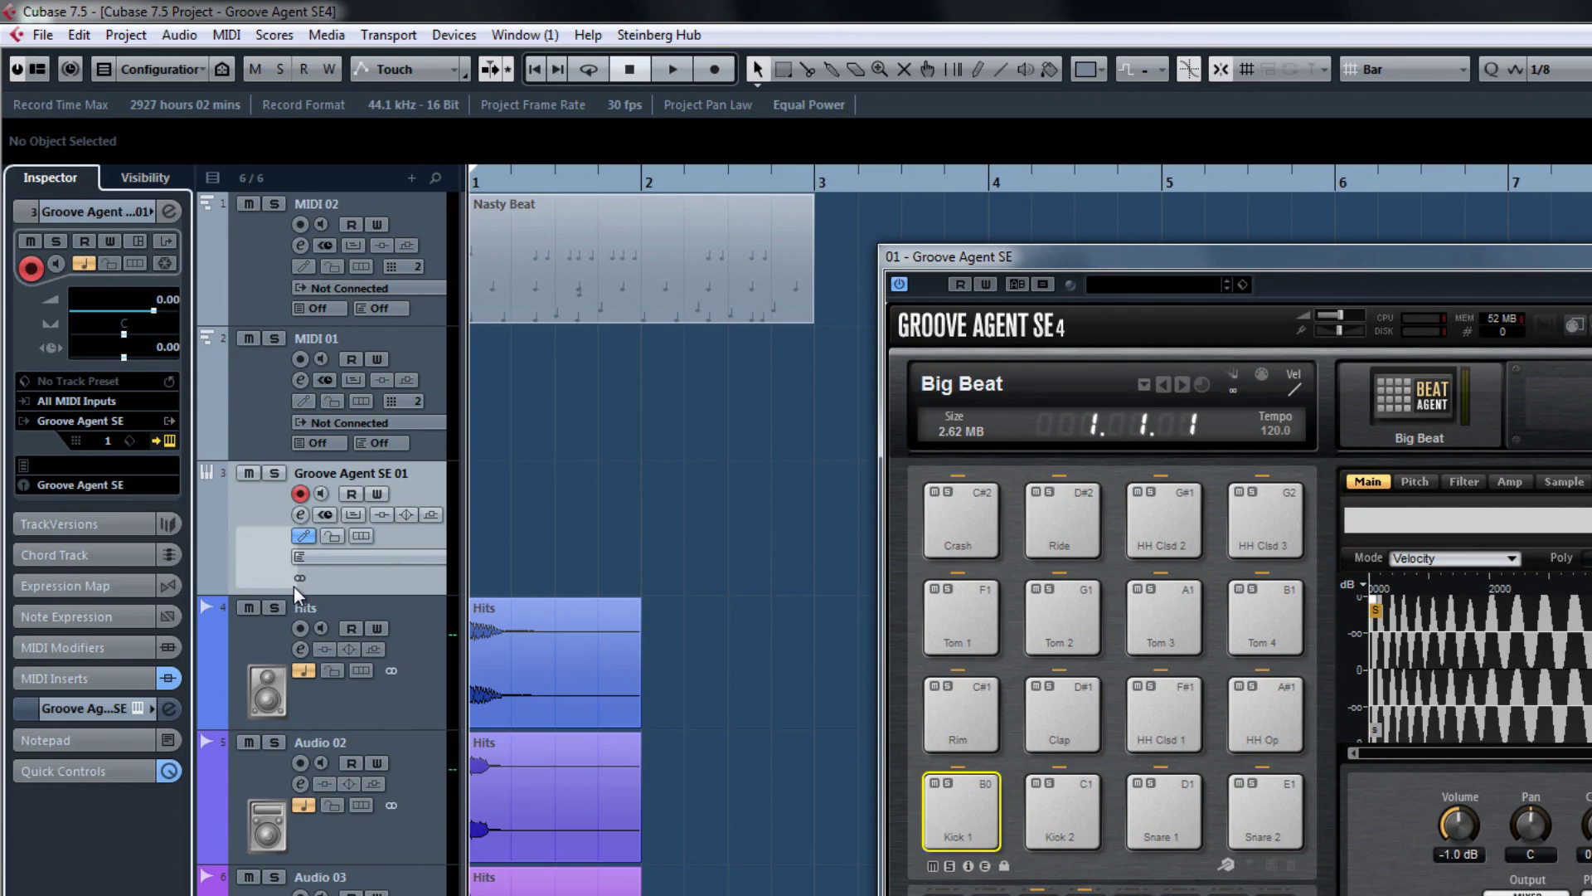
click(55, 672)
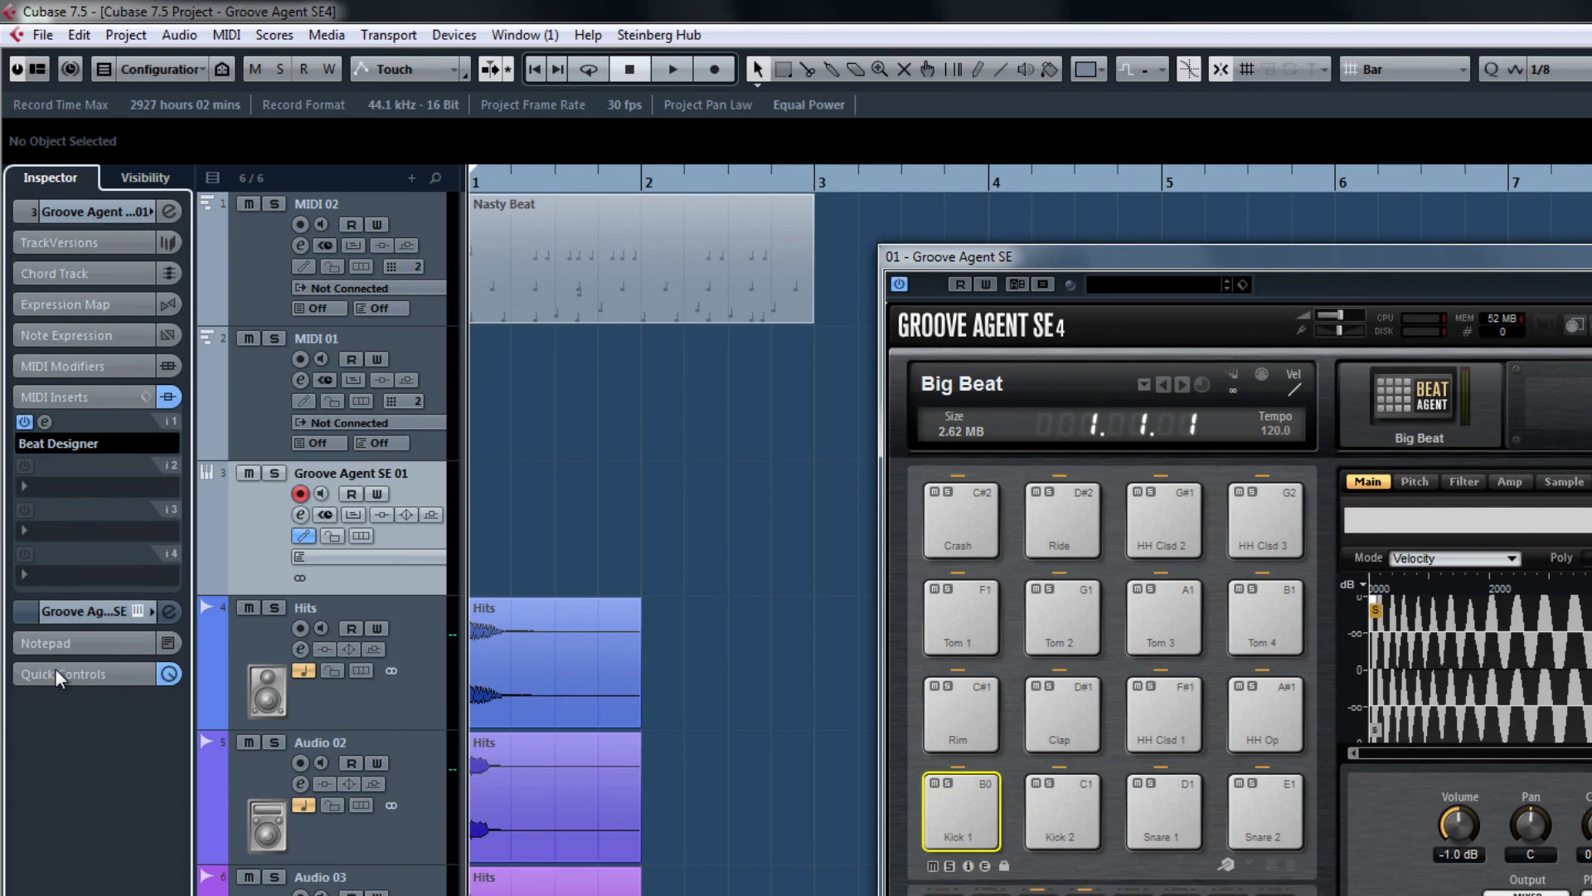
In Beat Designer, step the kit preset to Brush Kit CD and then back to Big Beat
click(48, 423)
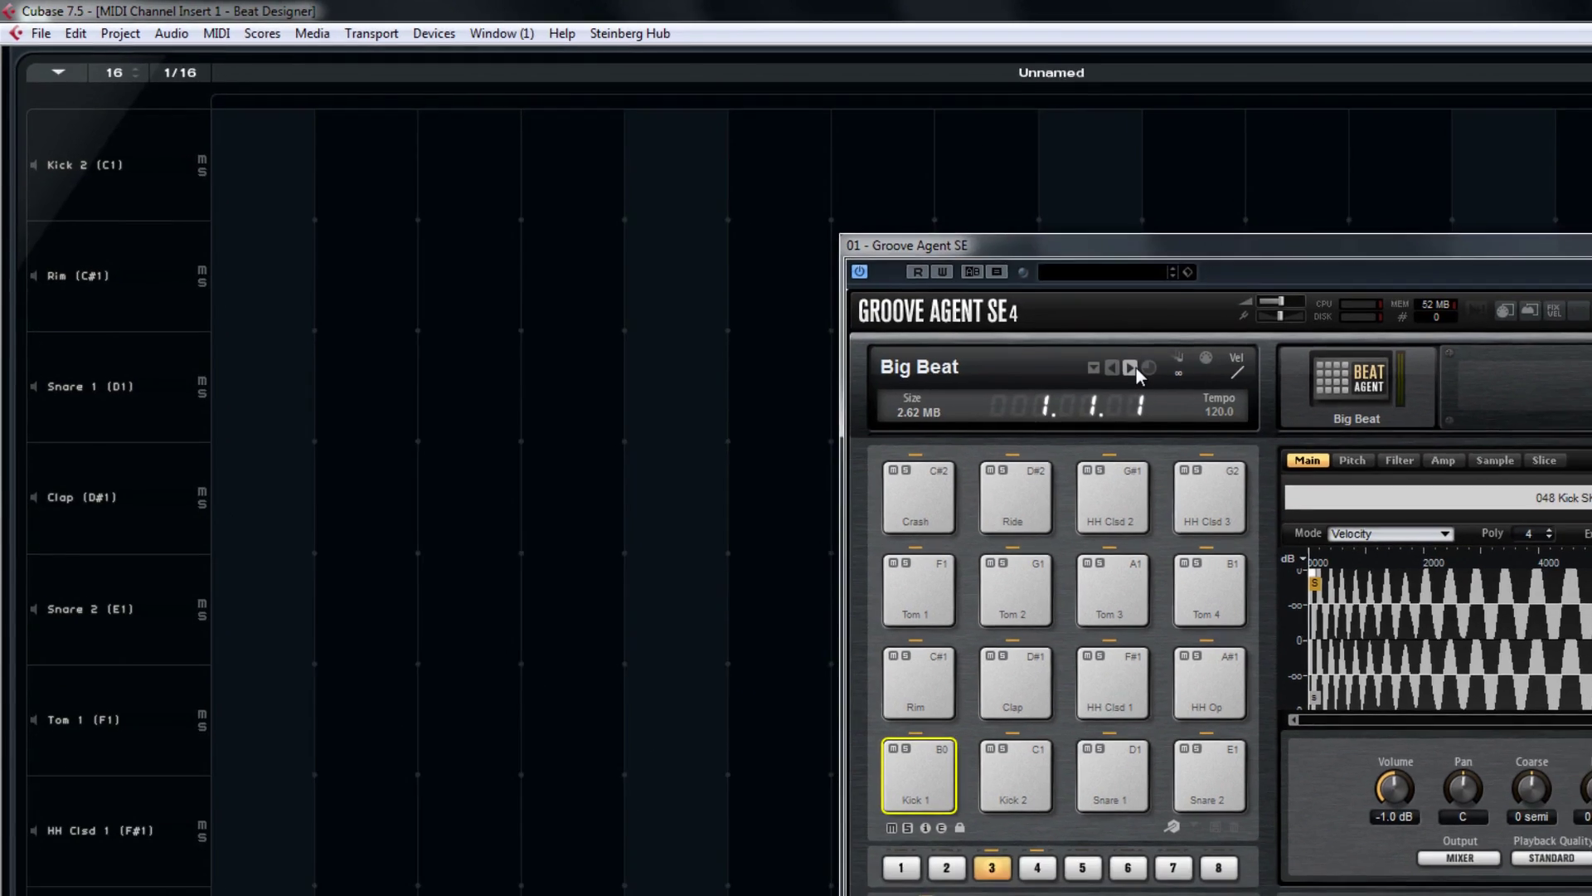
click(1130, 368)
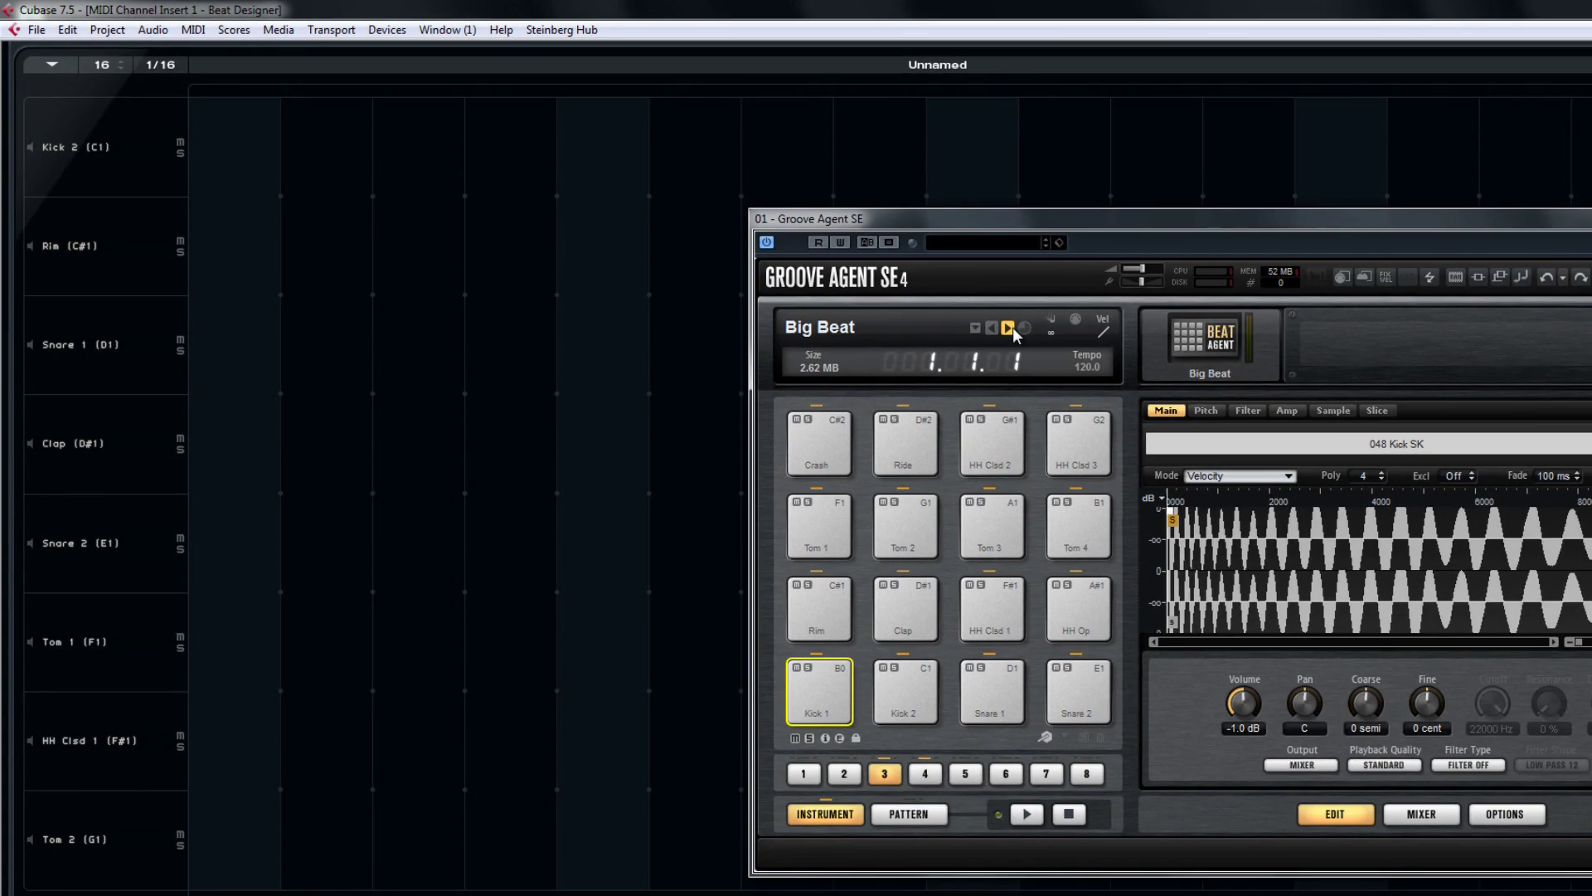
click(1010, 328)
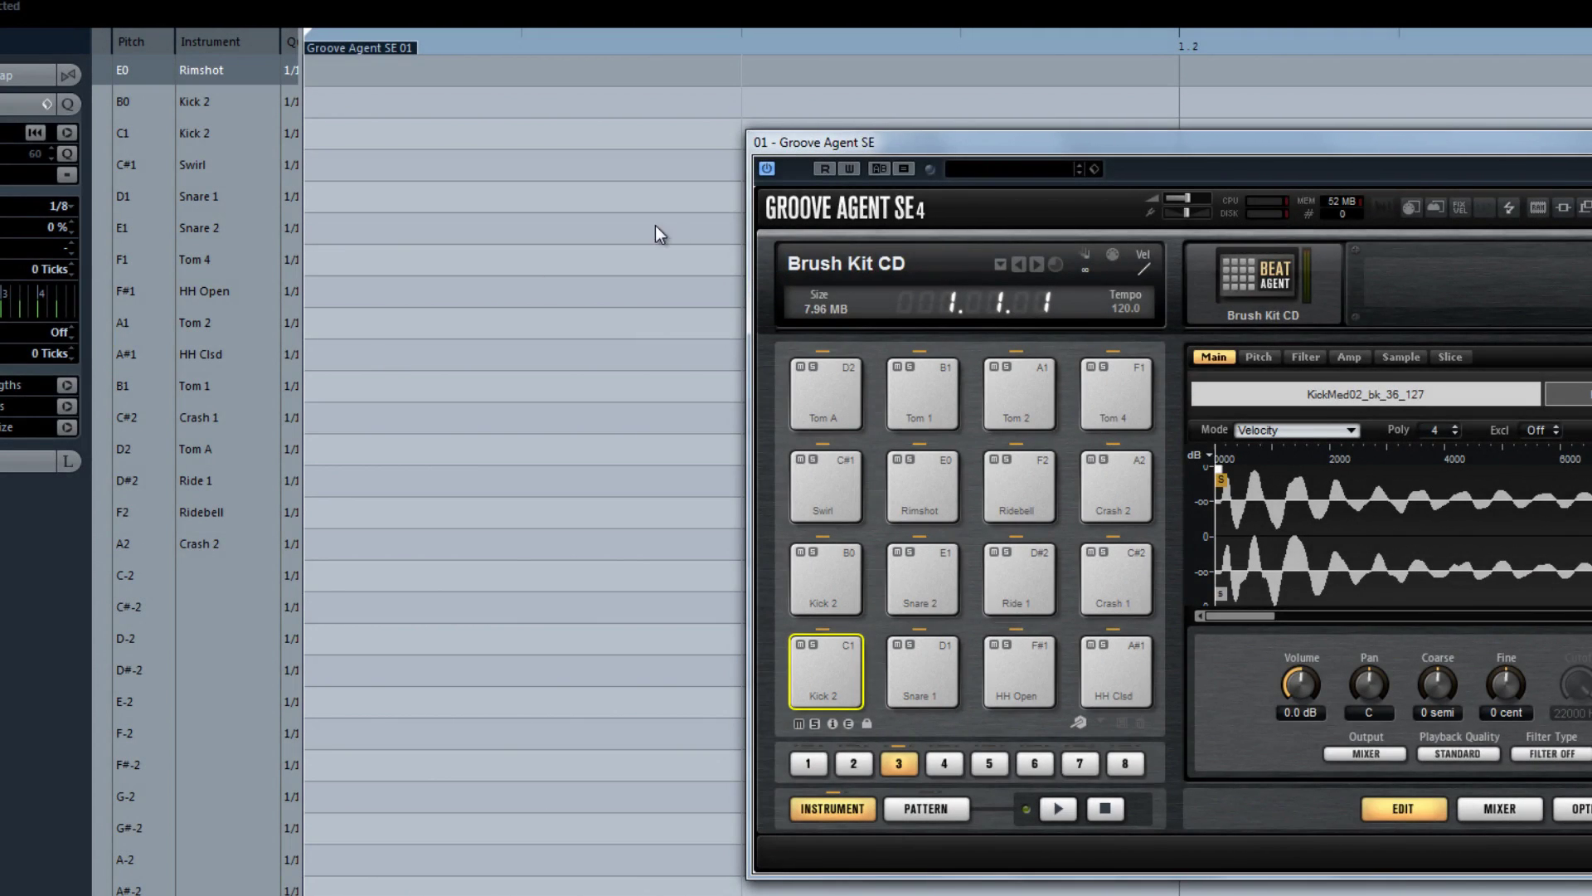
click(1018, 262)
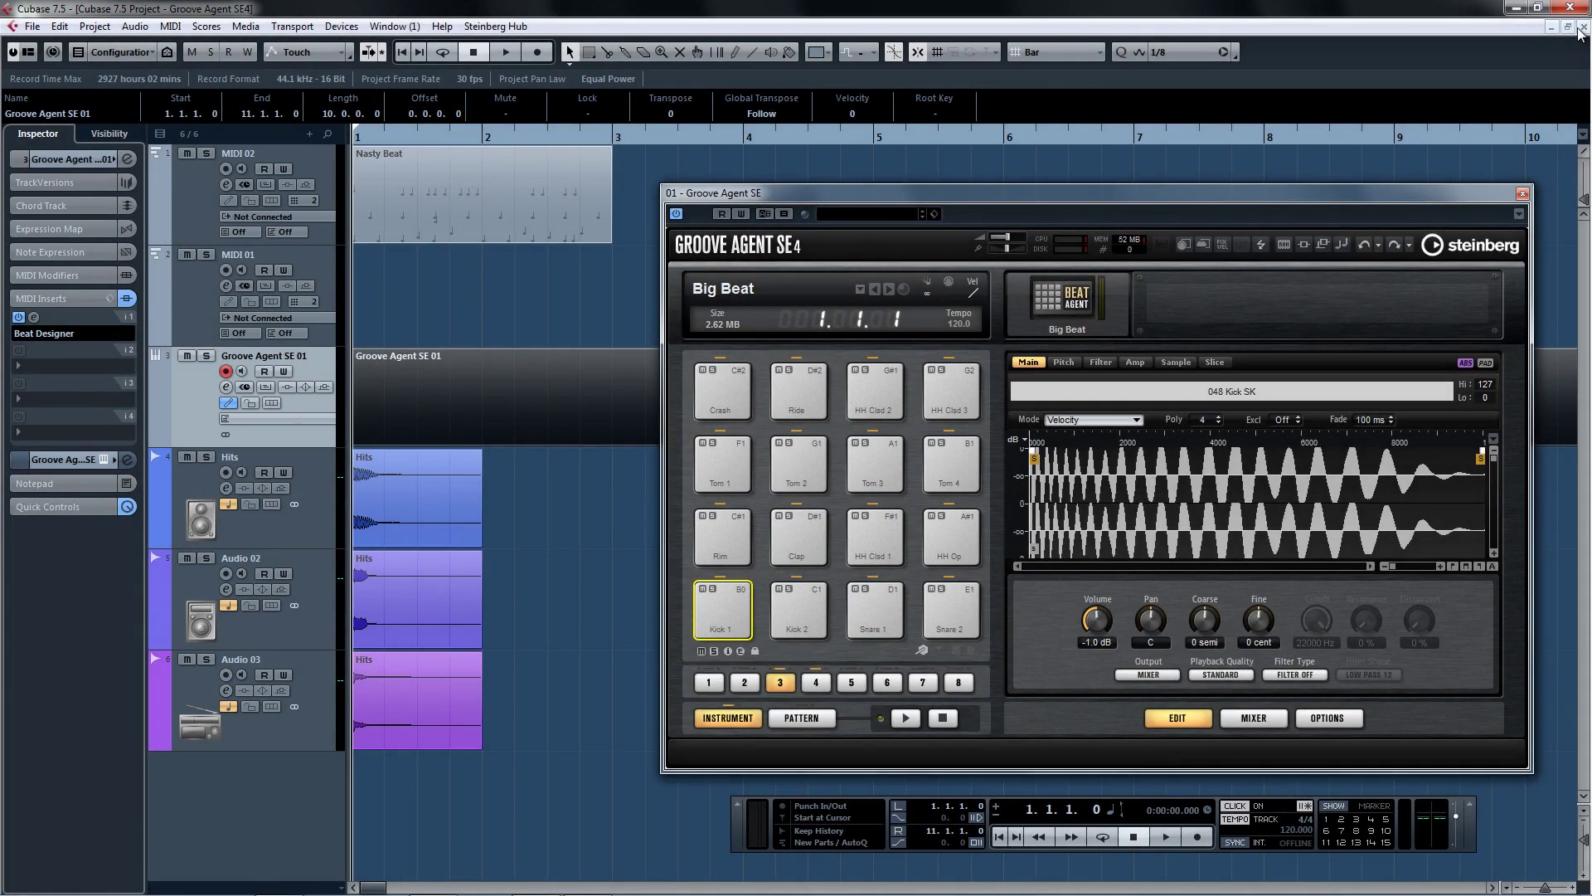
Reset the Crash pad and drop the Hits audio event onto the empty C#2 pad
right_click(730, 397)
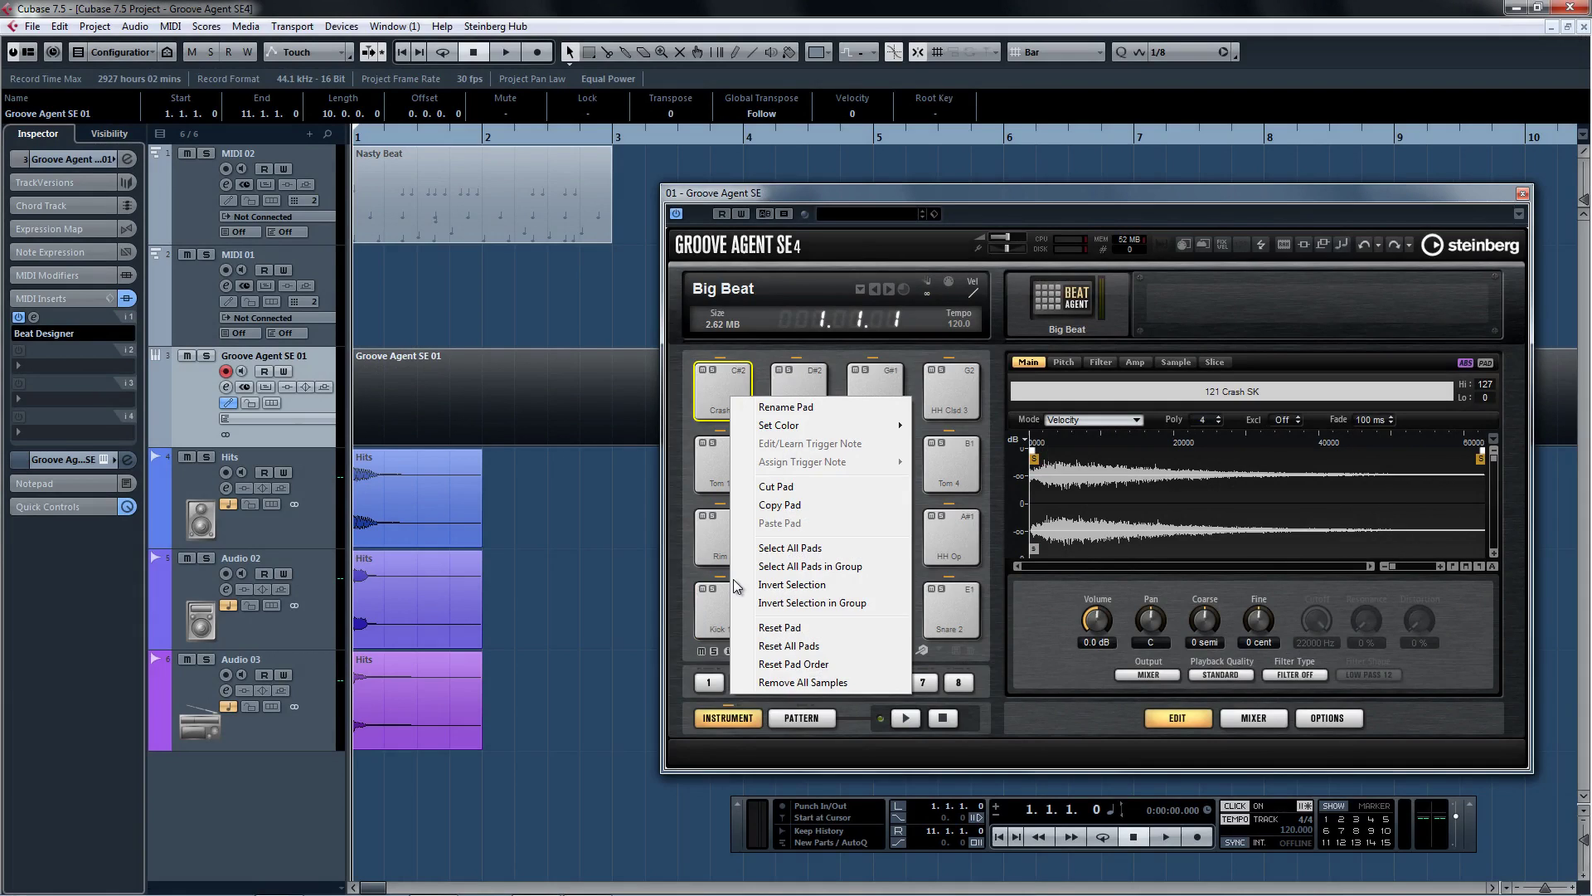
click(829, 626)
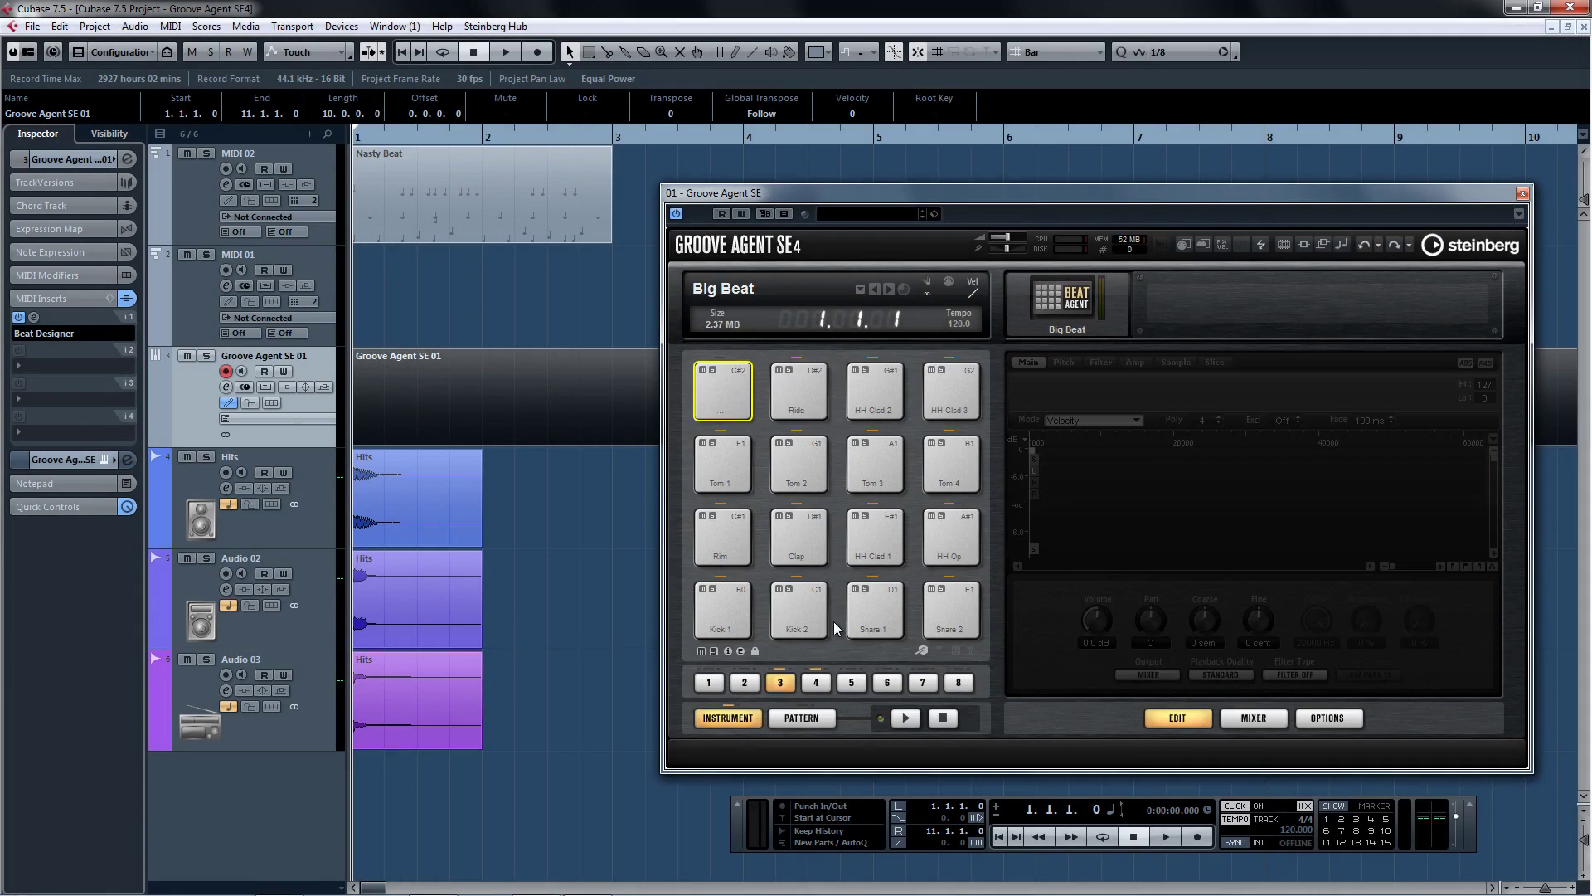
drag(448, 489, 702, 385)
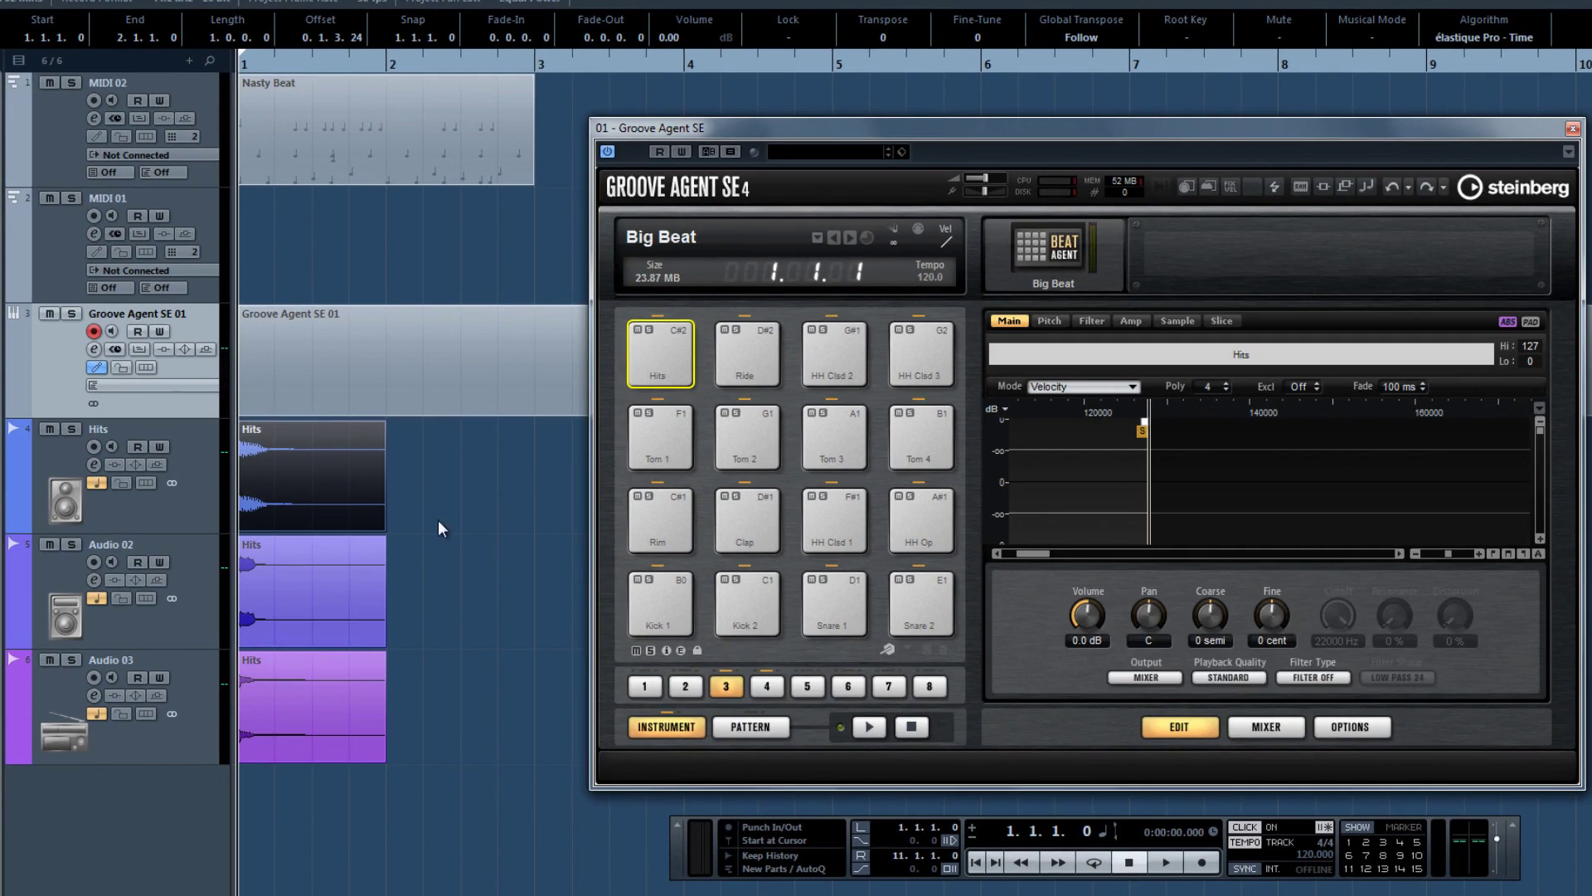
Add the Audio 02 Hits event as a second layer on the C#2 pad
drag(292, 599, 662, 344)
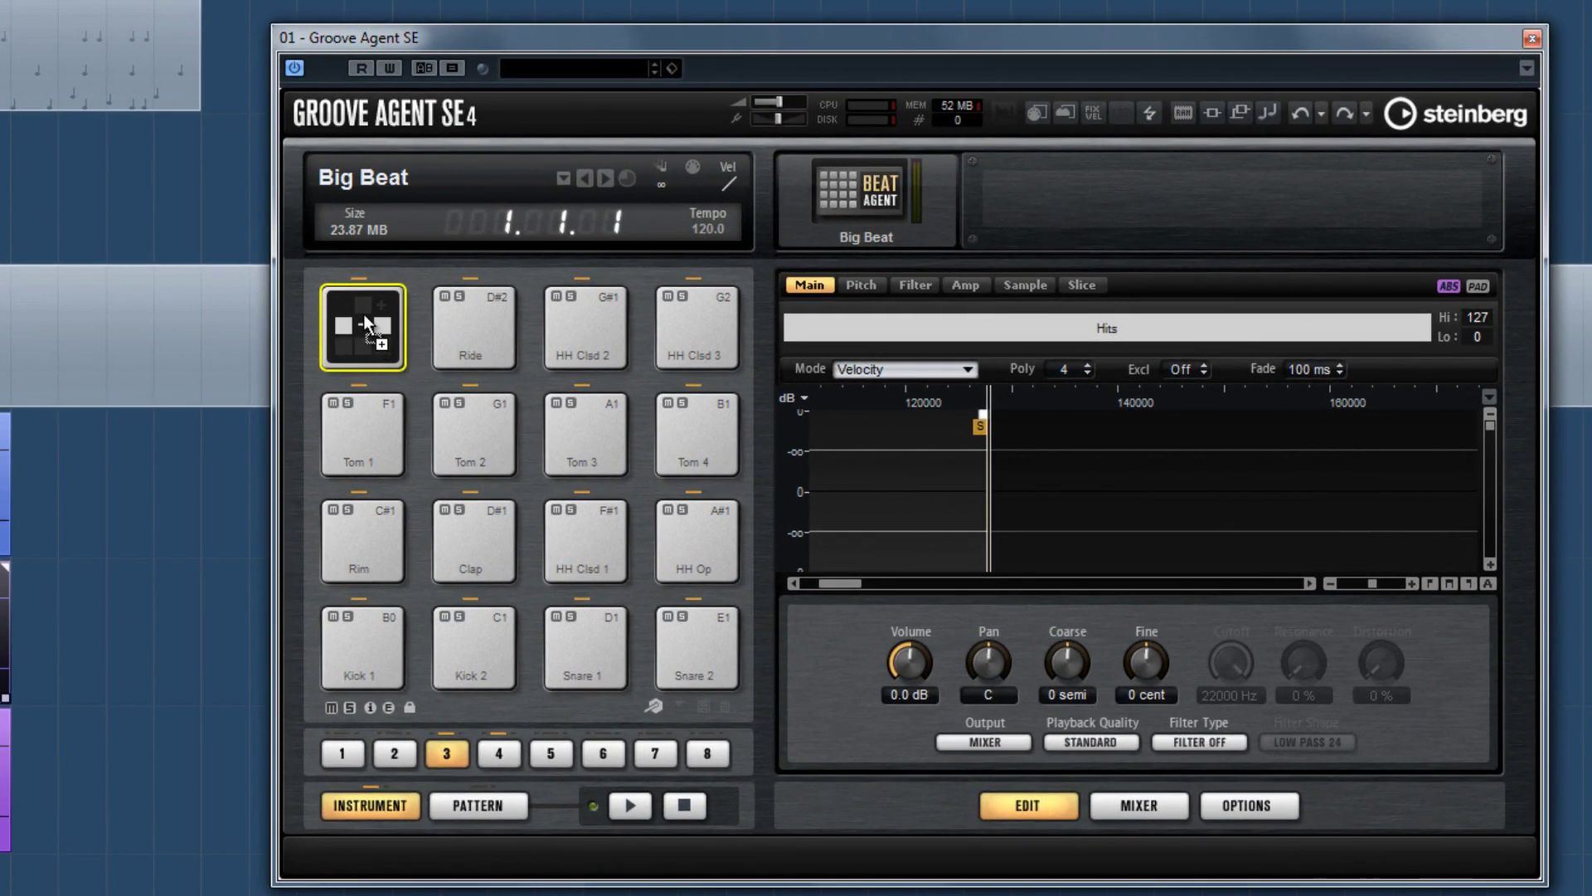
drag(364, 316, 364, 305)
drag(365, 301, 365, 301)
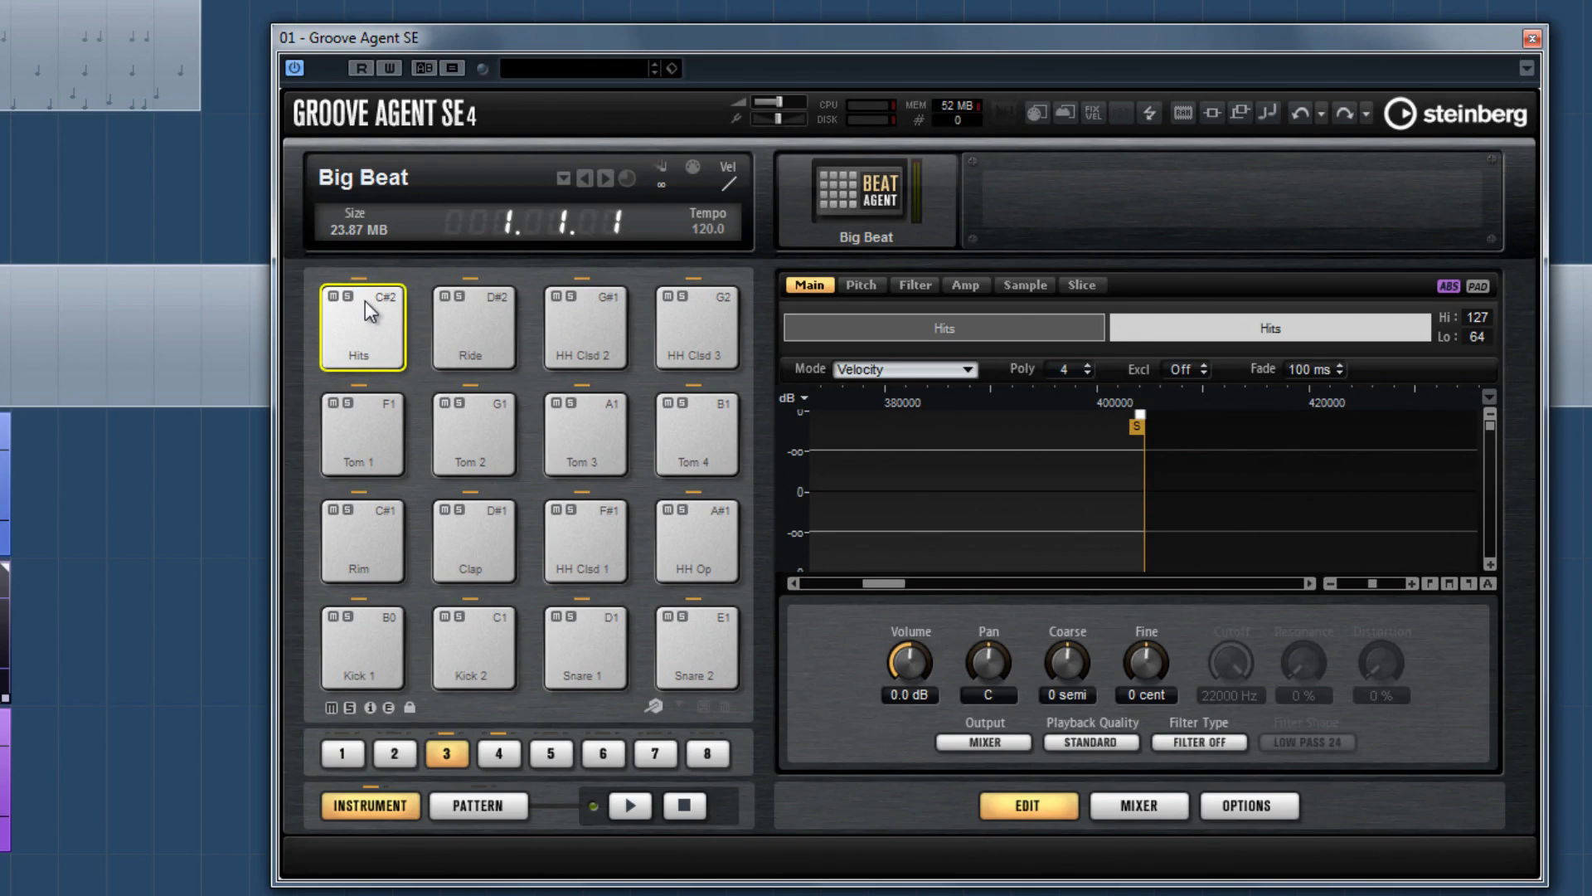
Move the velocity split between the two Hits layers and audition the pad at different velocities
click(969, 370)
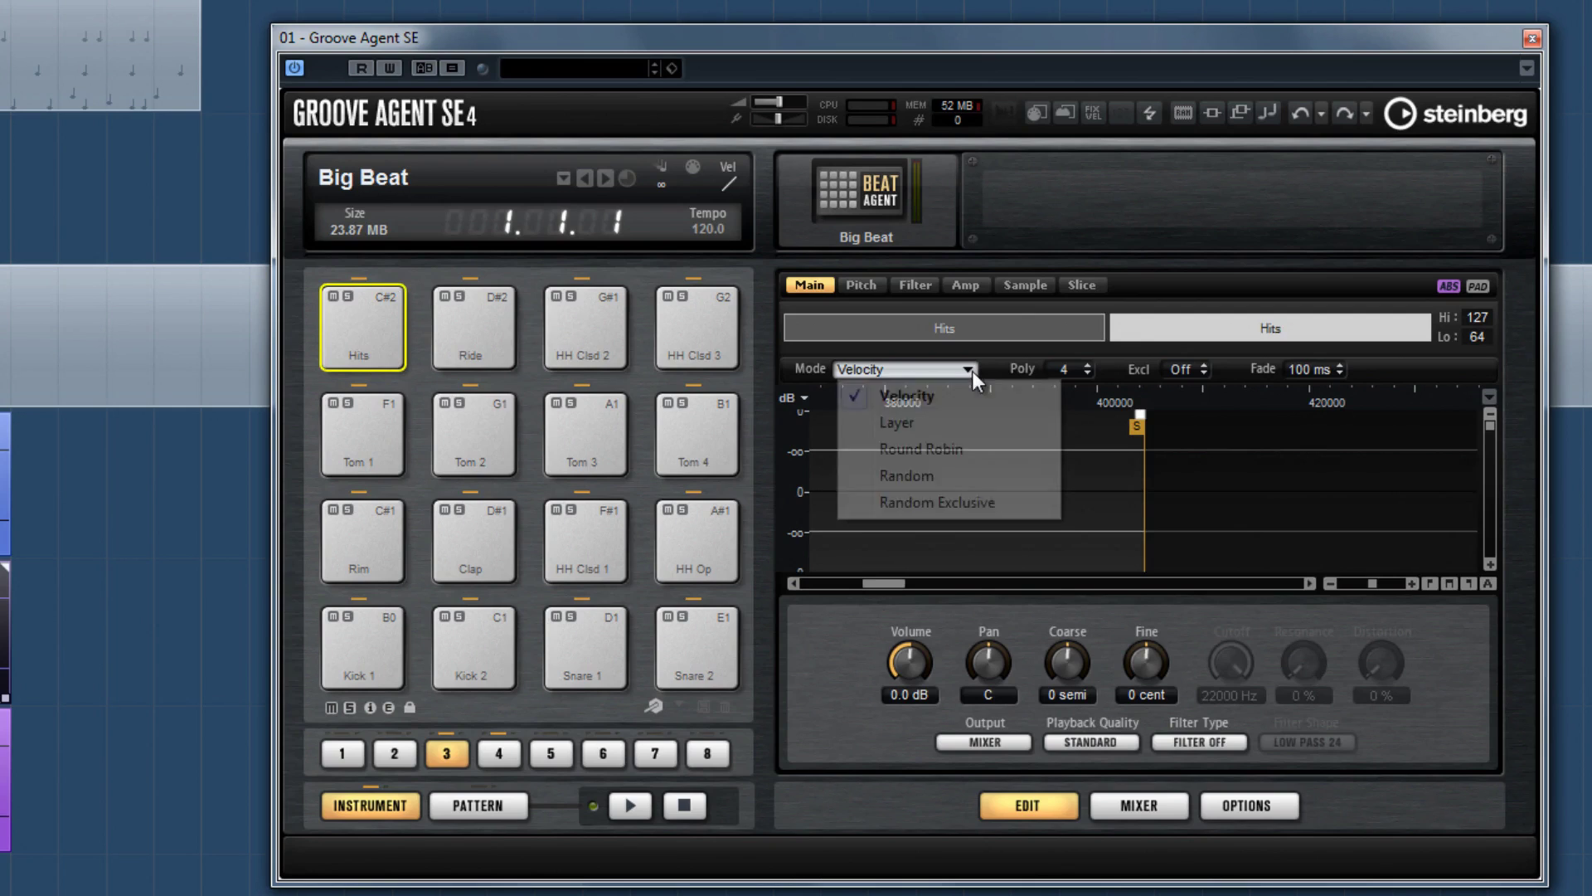
click(1018, 281)
click(1018, 281)
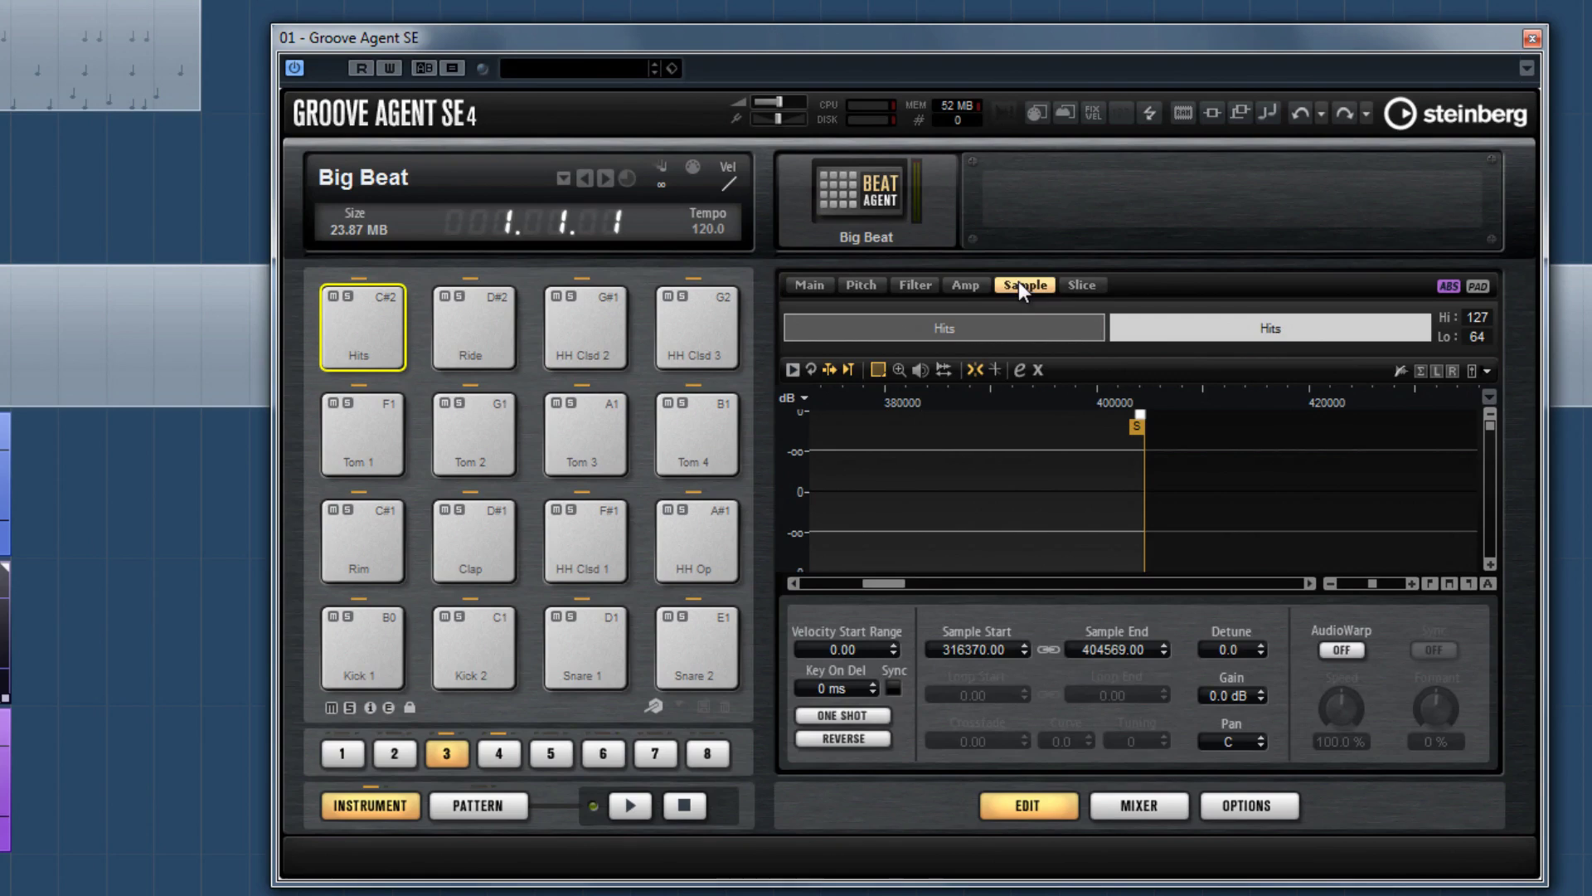
drag(1107, 332, 1045, 333)
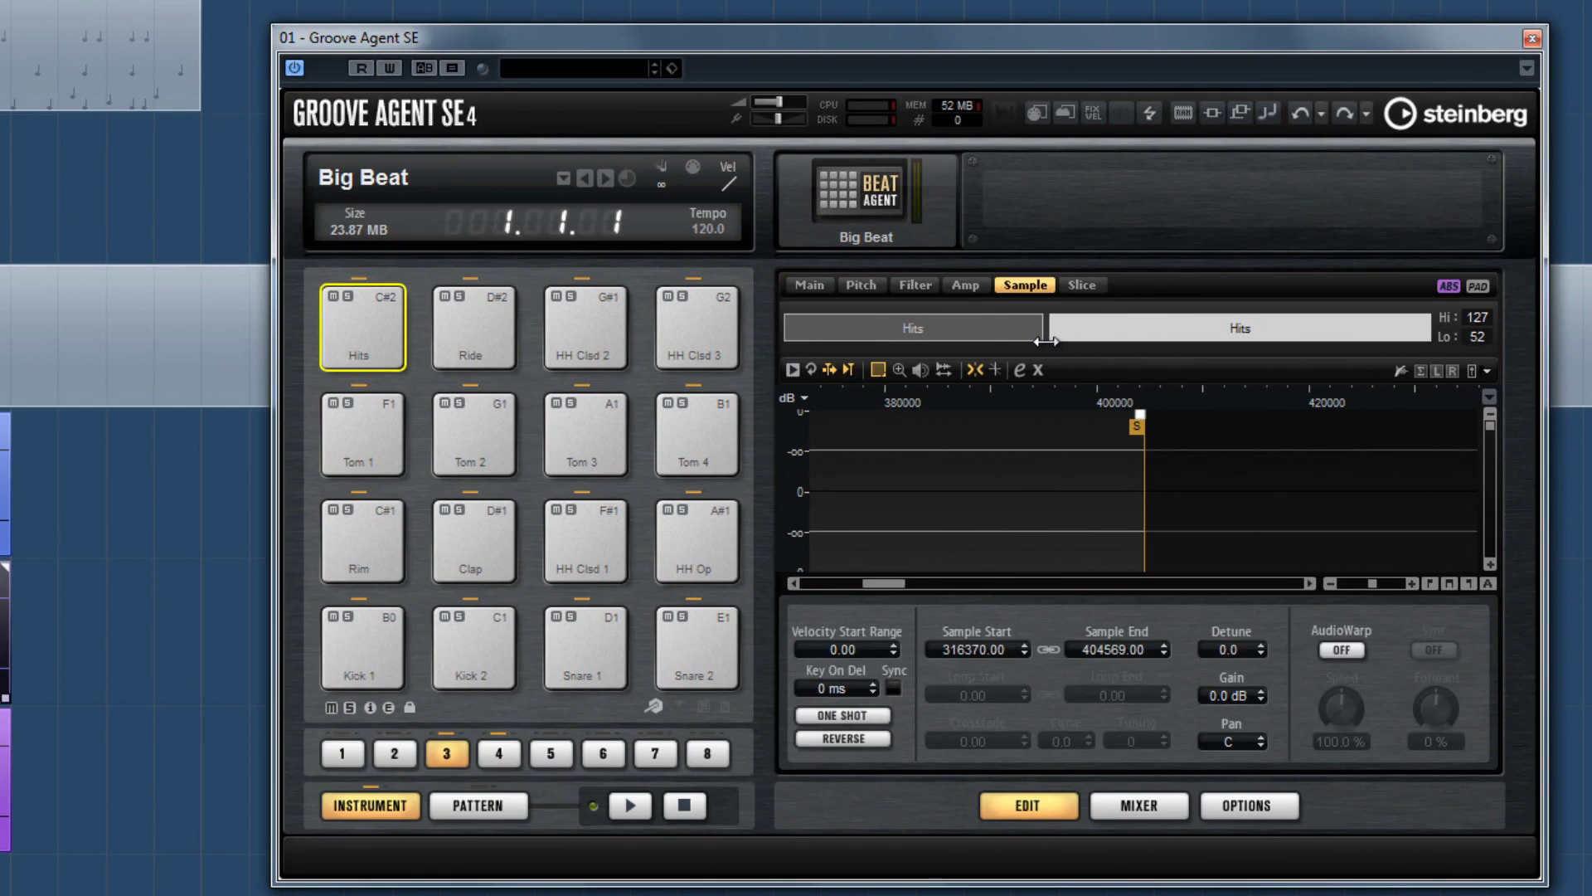
click(360, 350)
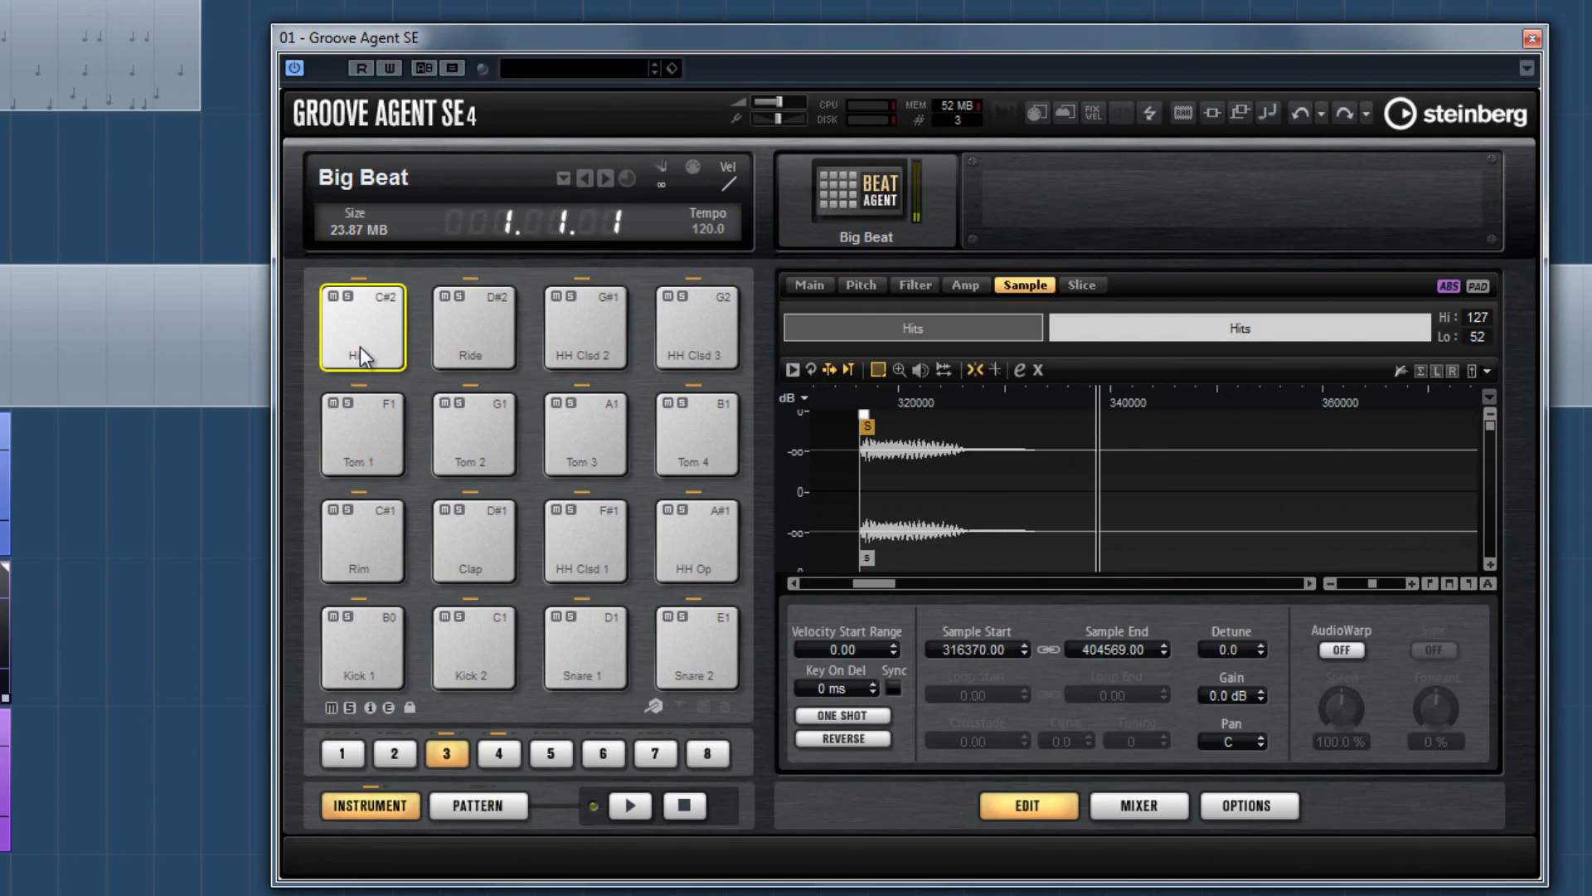
click(360, 346)
click(360, 331)
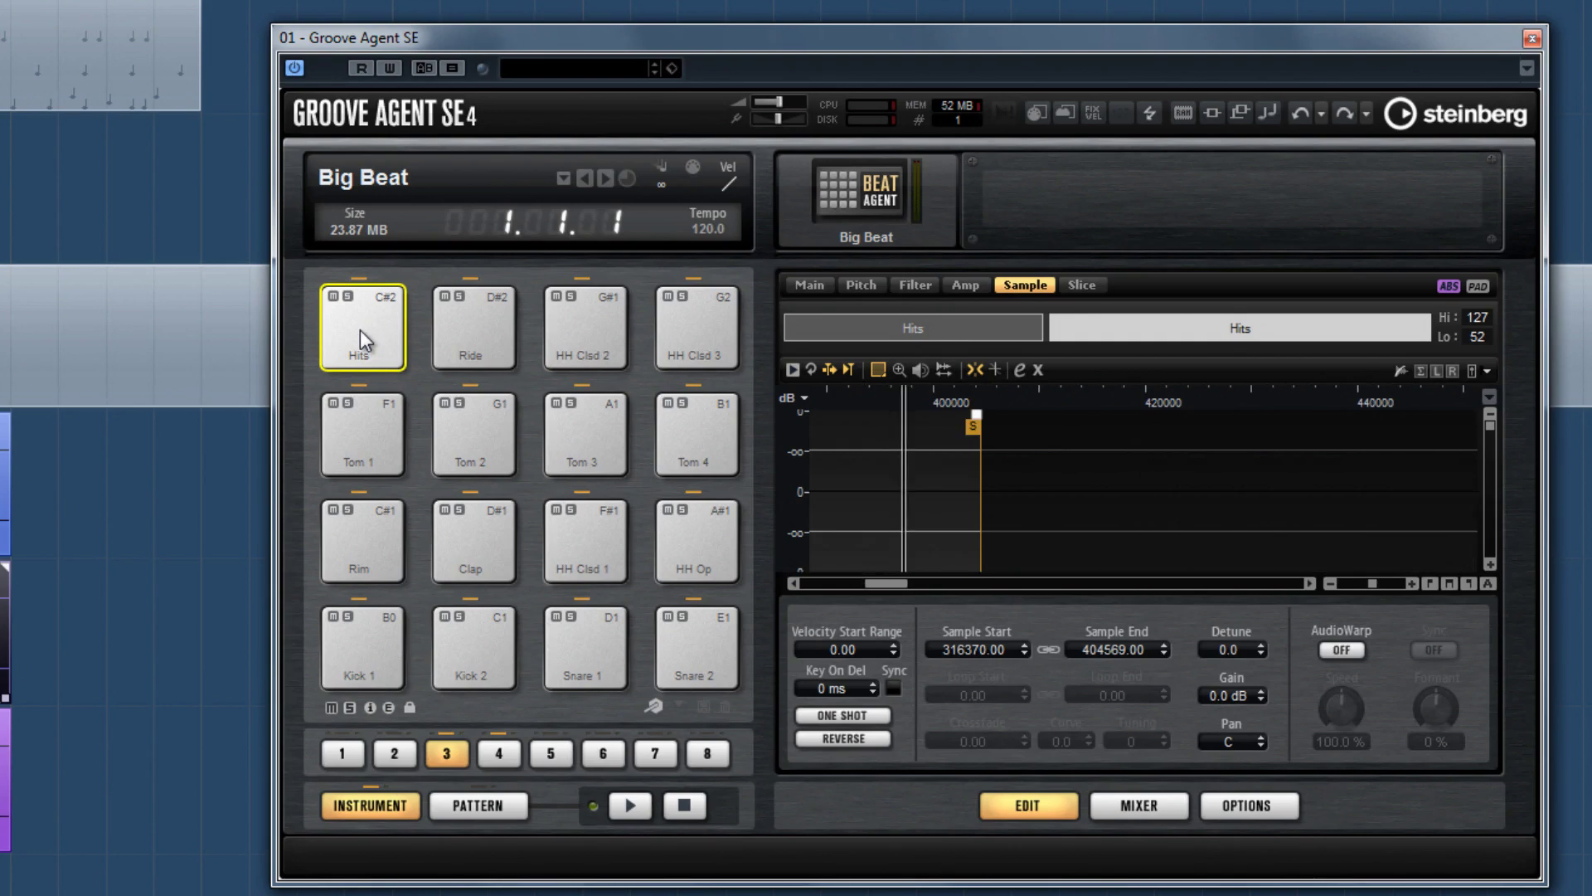
Set the pad's Mode to Layer on the Main tab and add the bottom Hits event
click(812, 289)
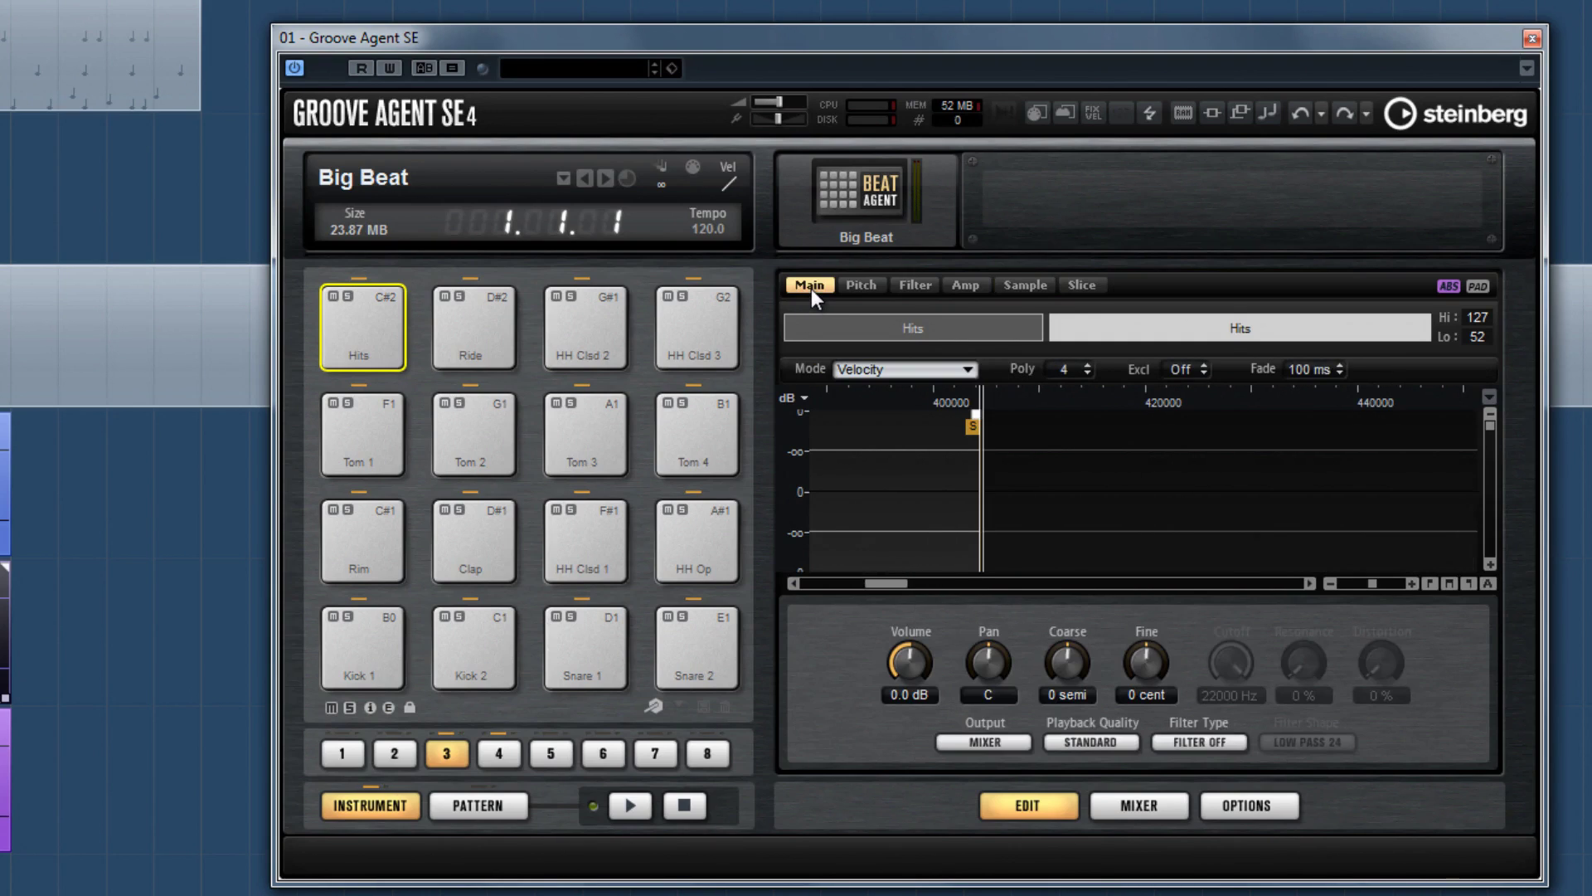
click(894, 367)
click(898, 421)
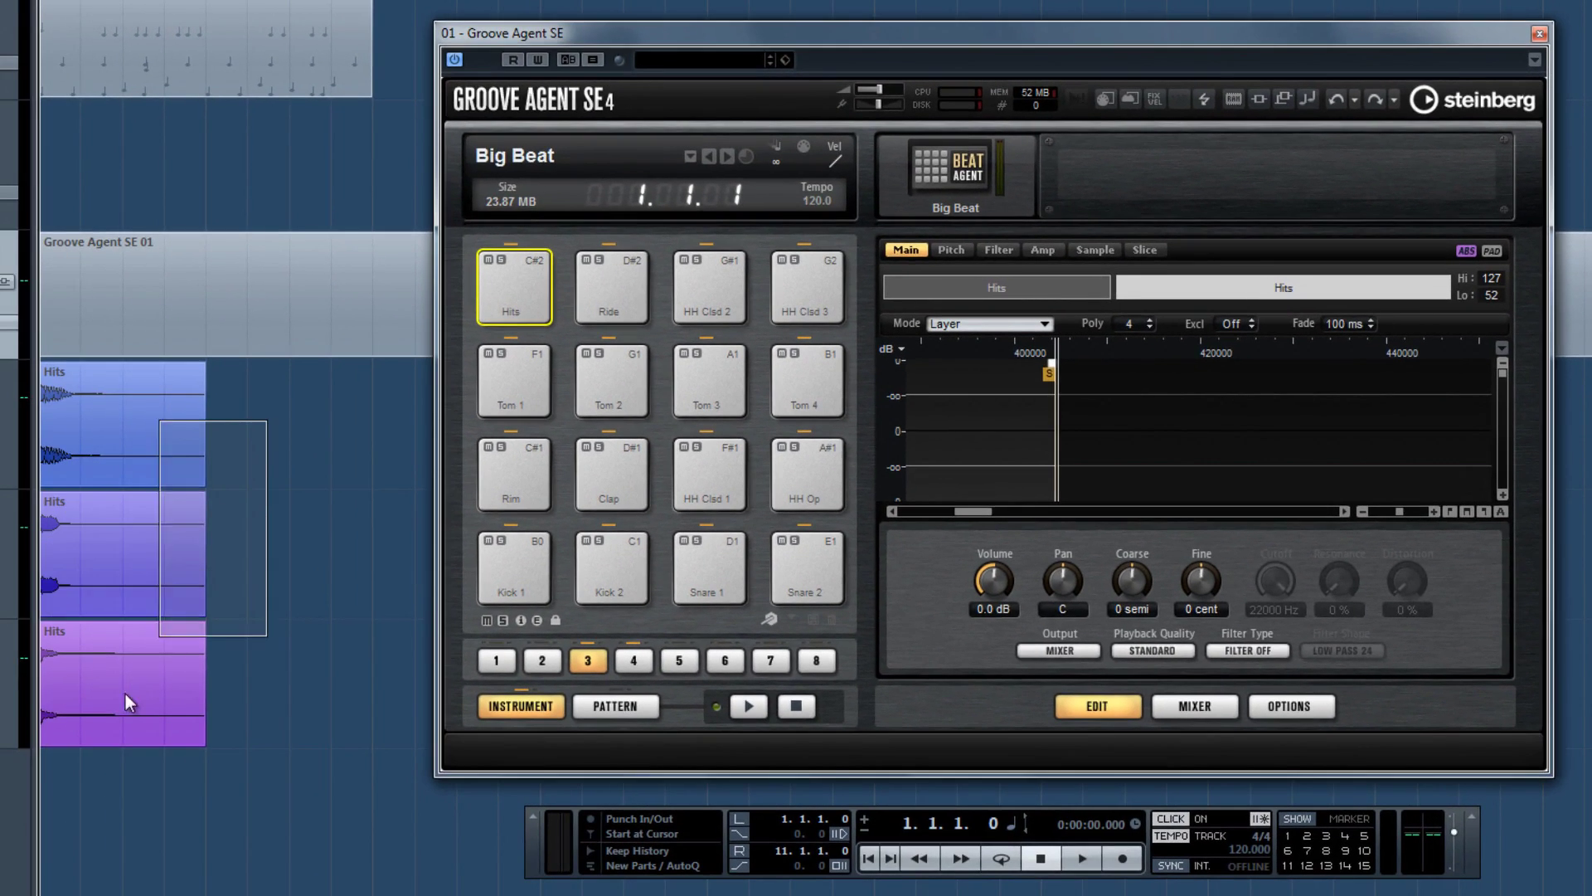
drag(112, 710, 519, 275)
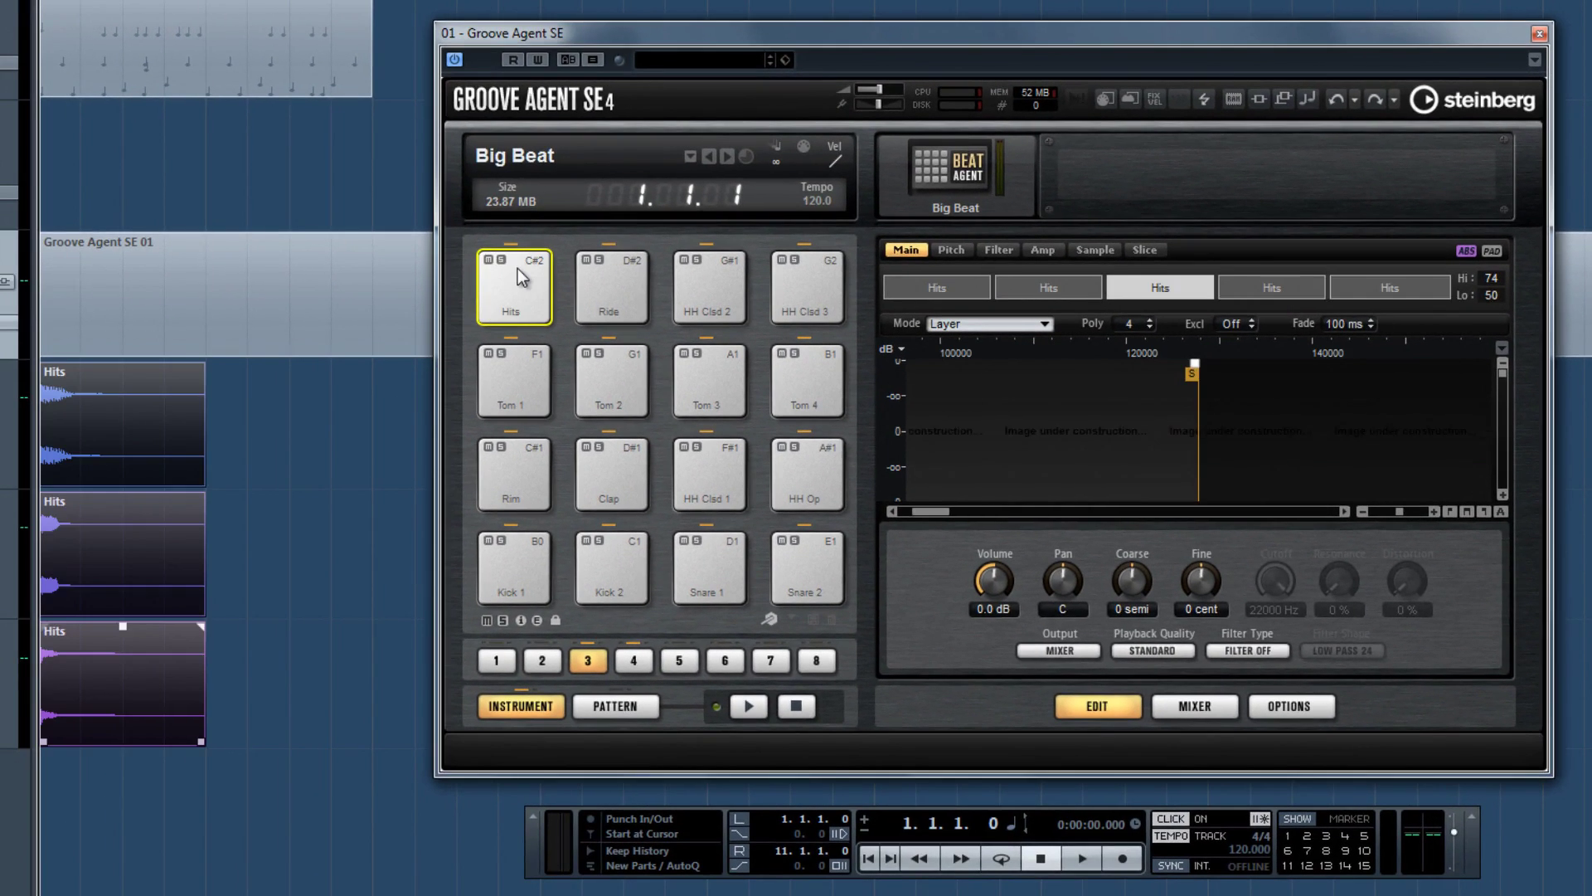
Switch the Hits pad's layer mode to Round Robin and audition it
click(511, 286)
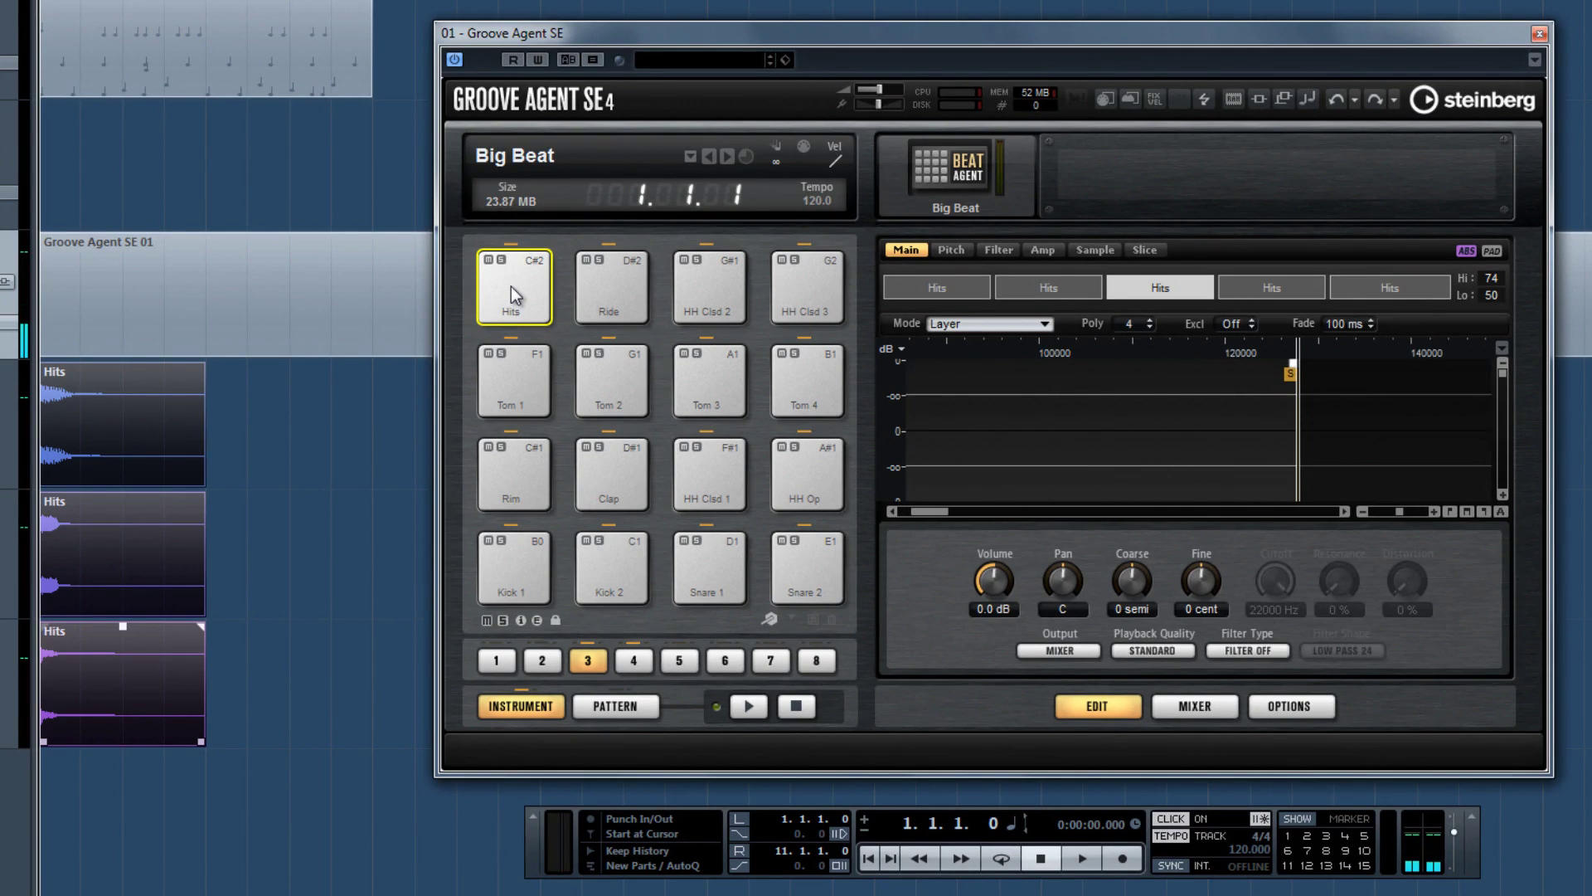
click(1043, 324)
click(958, 391)
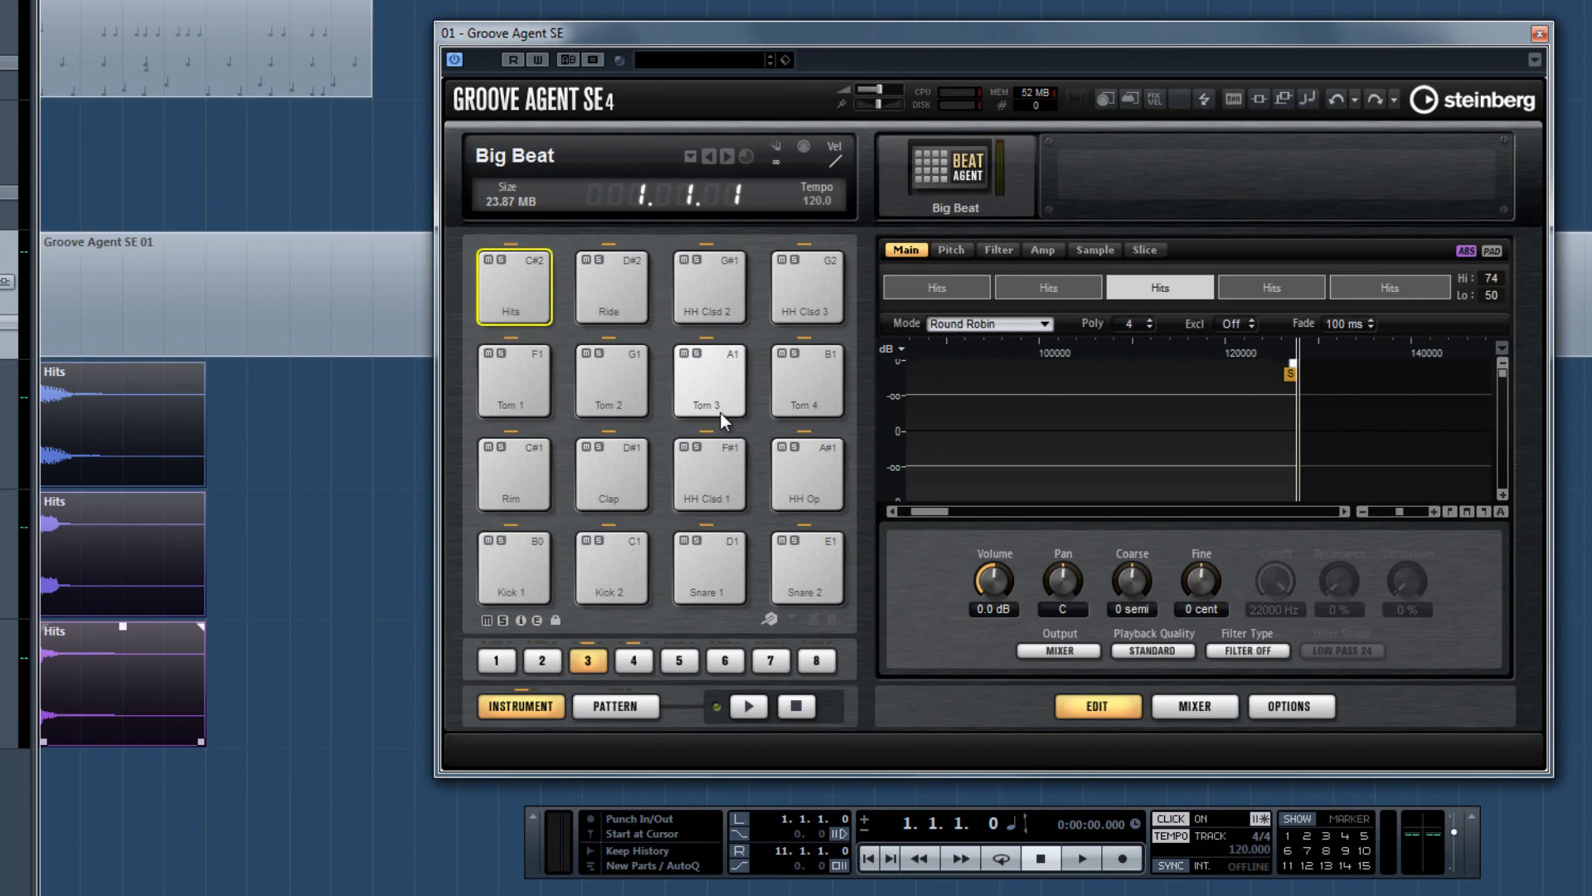
click(515, 304)
click(519, 305)
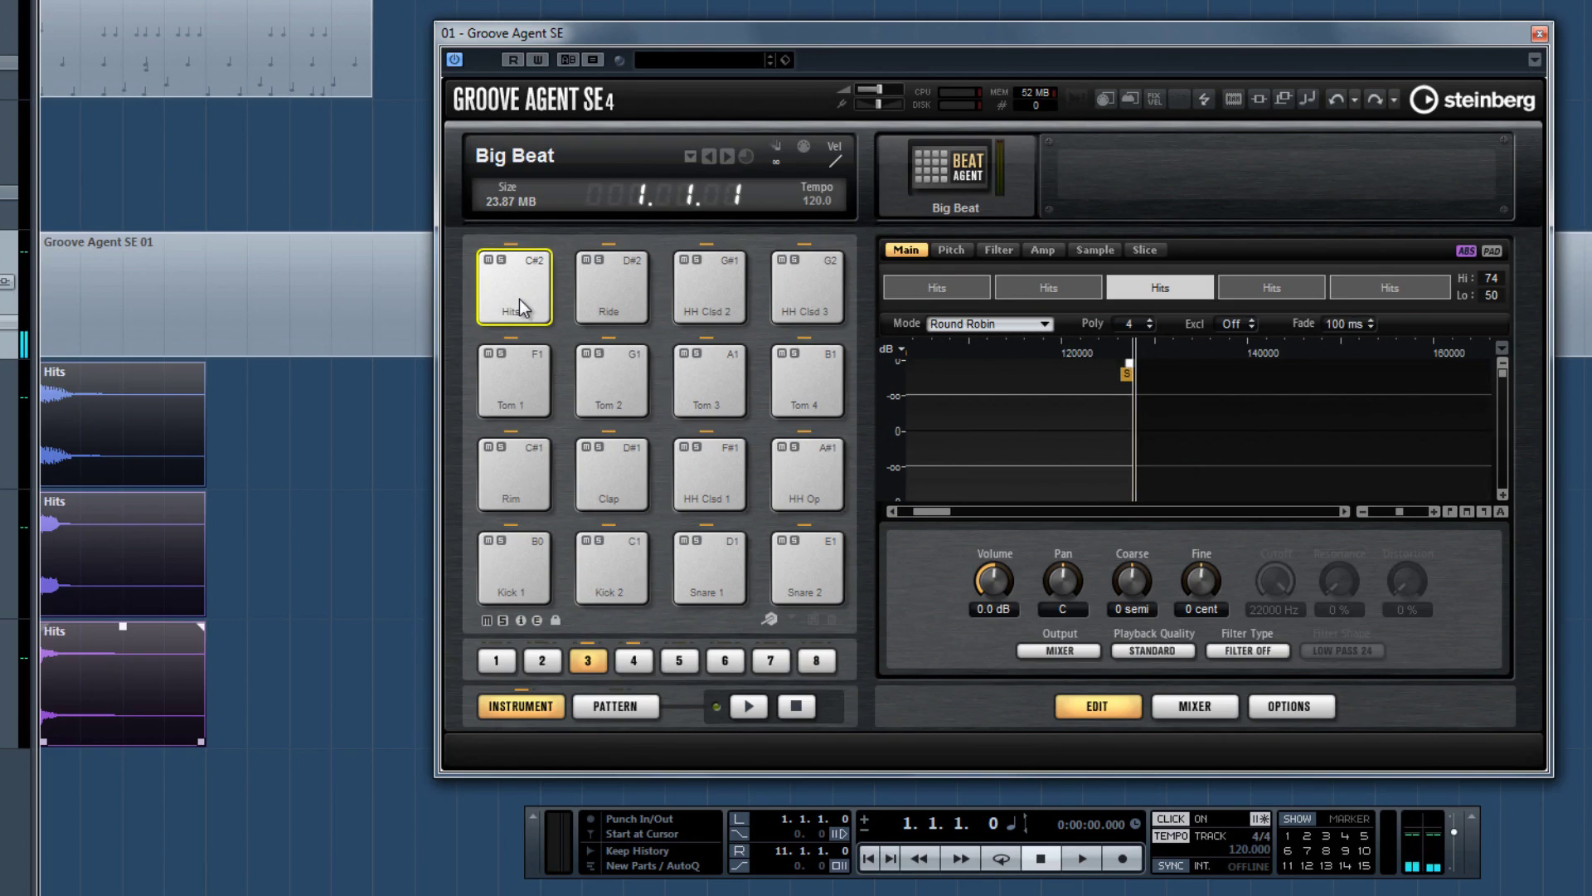
Try Random mode, then settle on Random Exclusive, auditioning the Hits pad after each change
click(1043, 321)
click(991, 417)
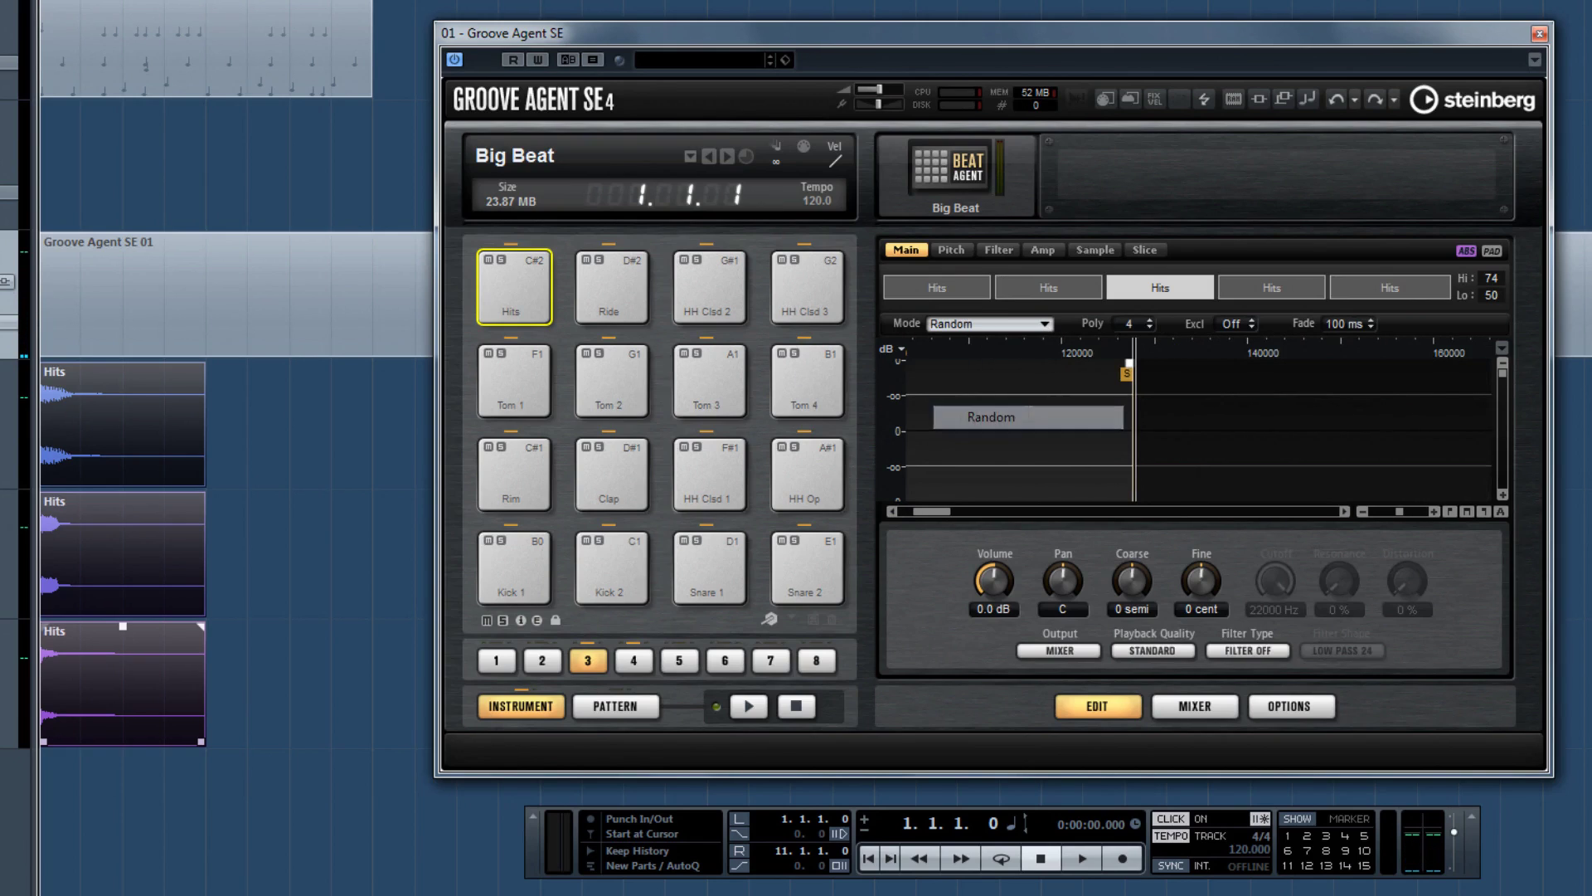
click(506, 287)
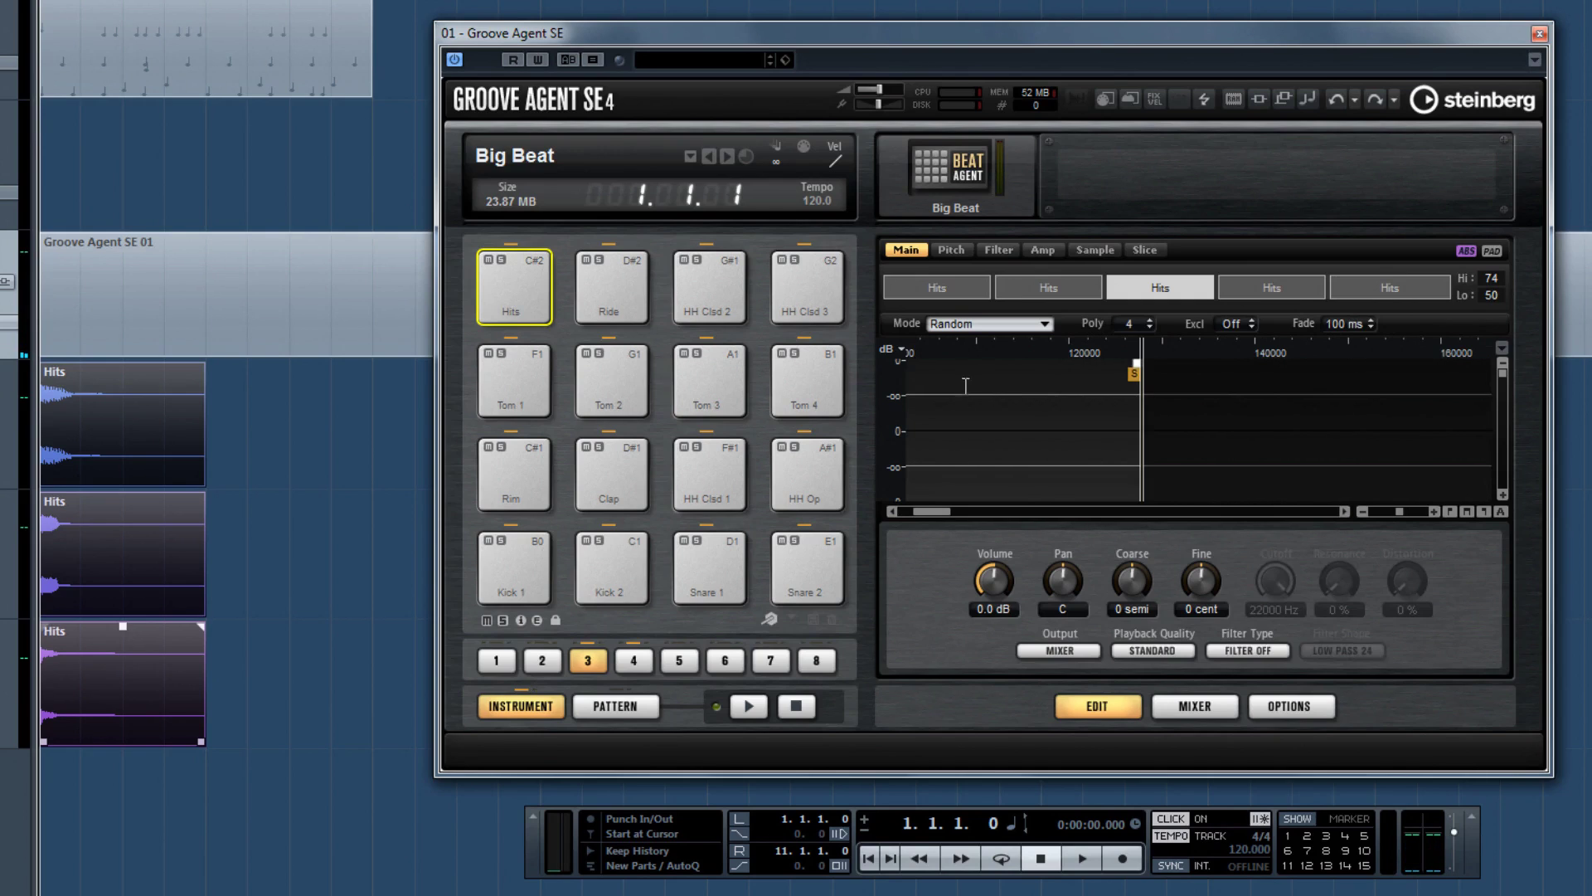
click(1042, 325)
click(1033, 436)
click(525, 290)
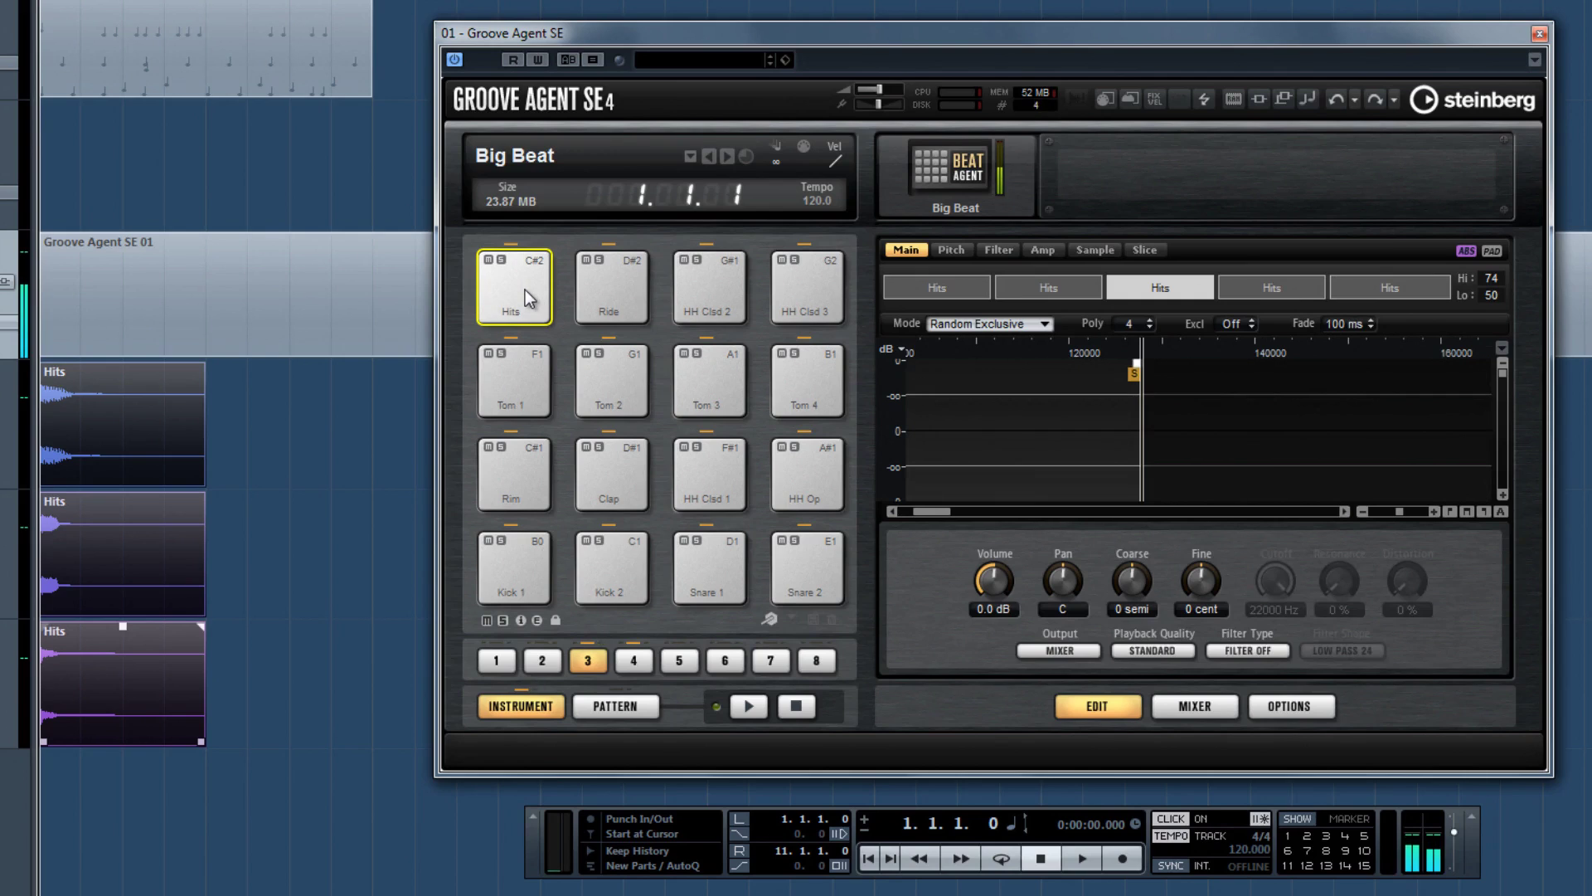
click(525, 290)
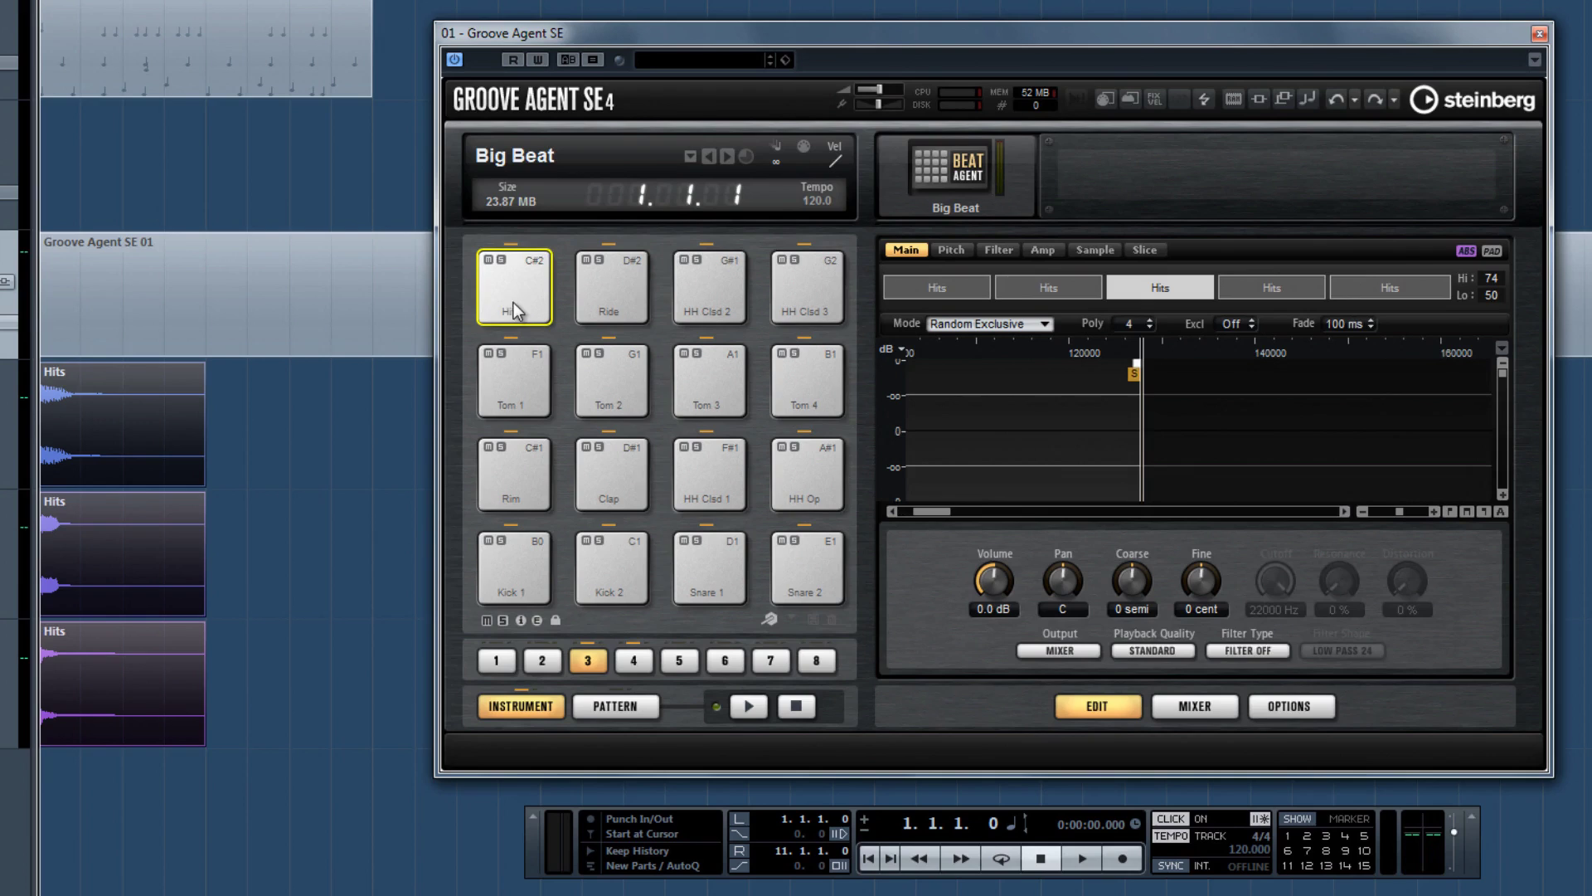
Drop the bottom Hits event onto the Hits pad
drag(84, 569, 511, 284)
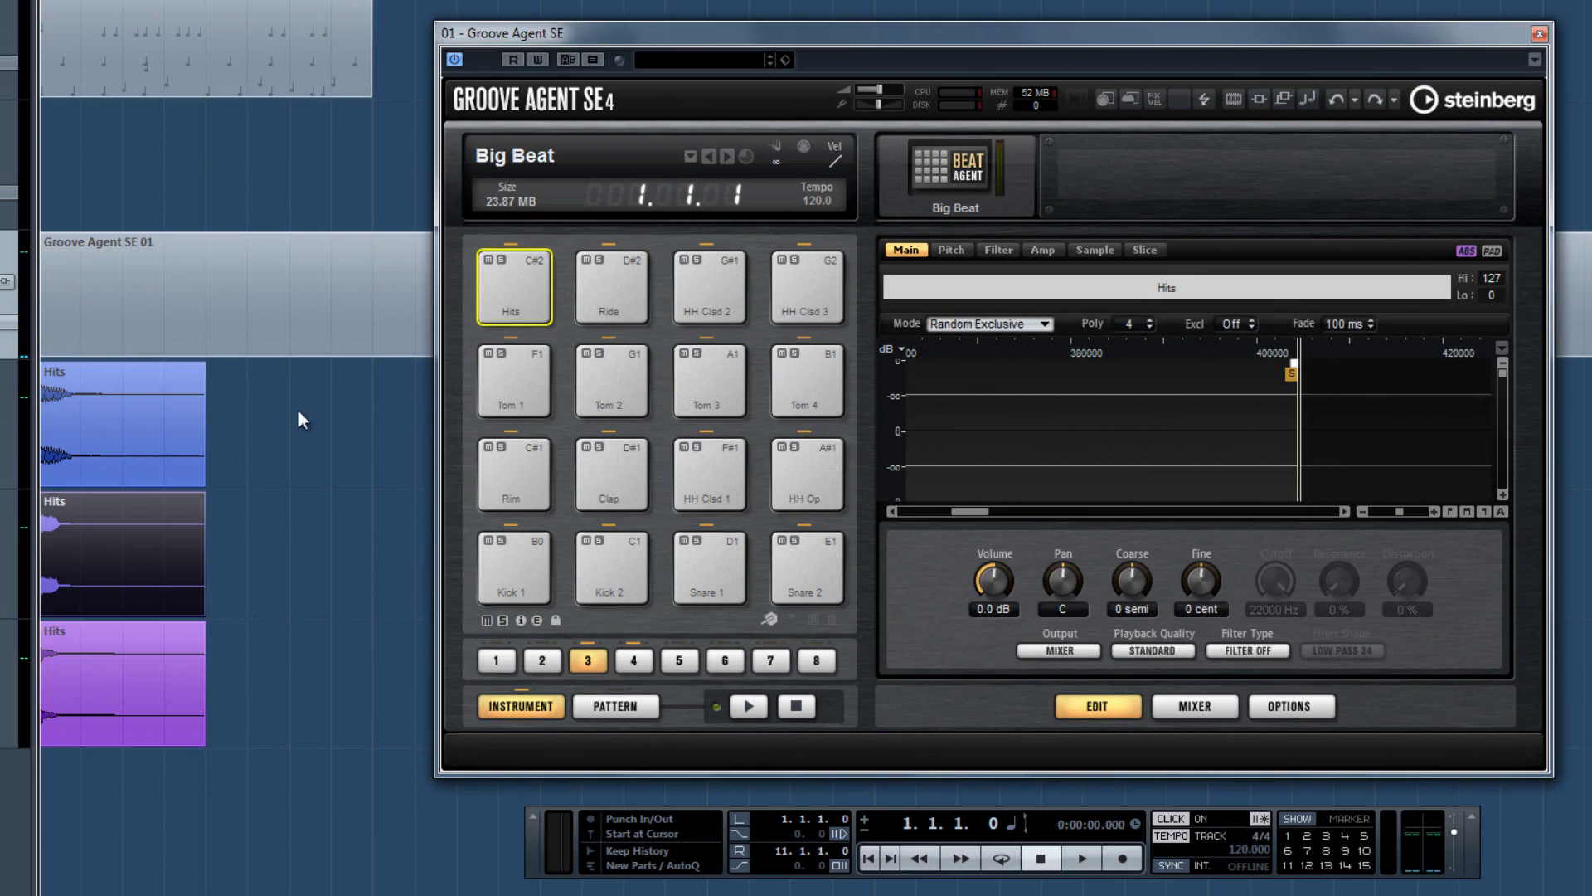
click(115, 695)
drag(113, 693, 509, 302)
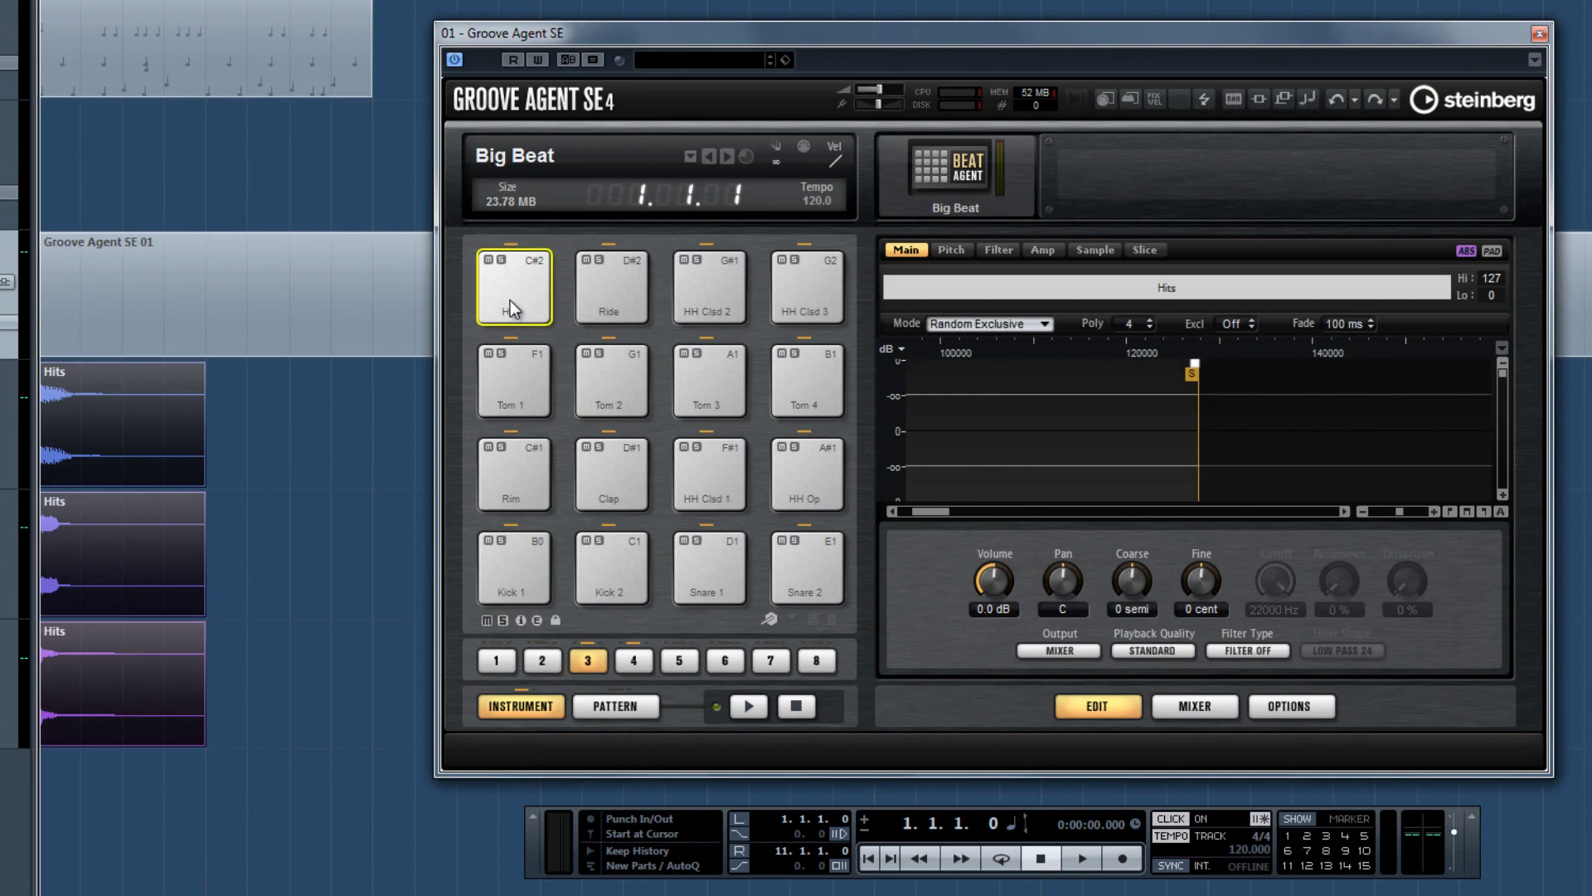
Move Sample Start to the first hit and Sample End just after it
drag(922, 515, 914, 518)
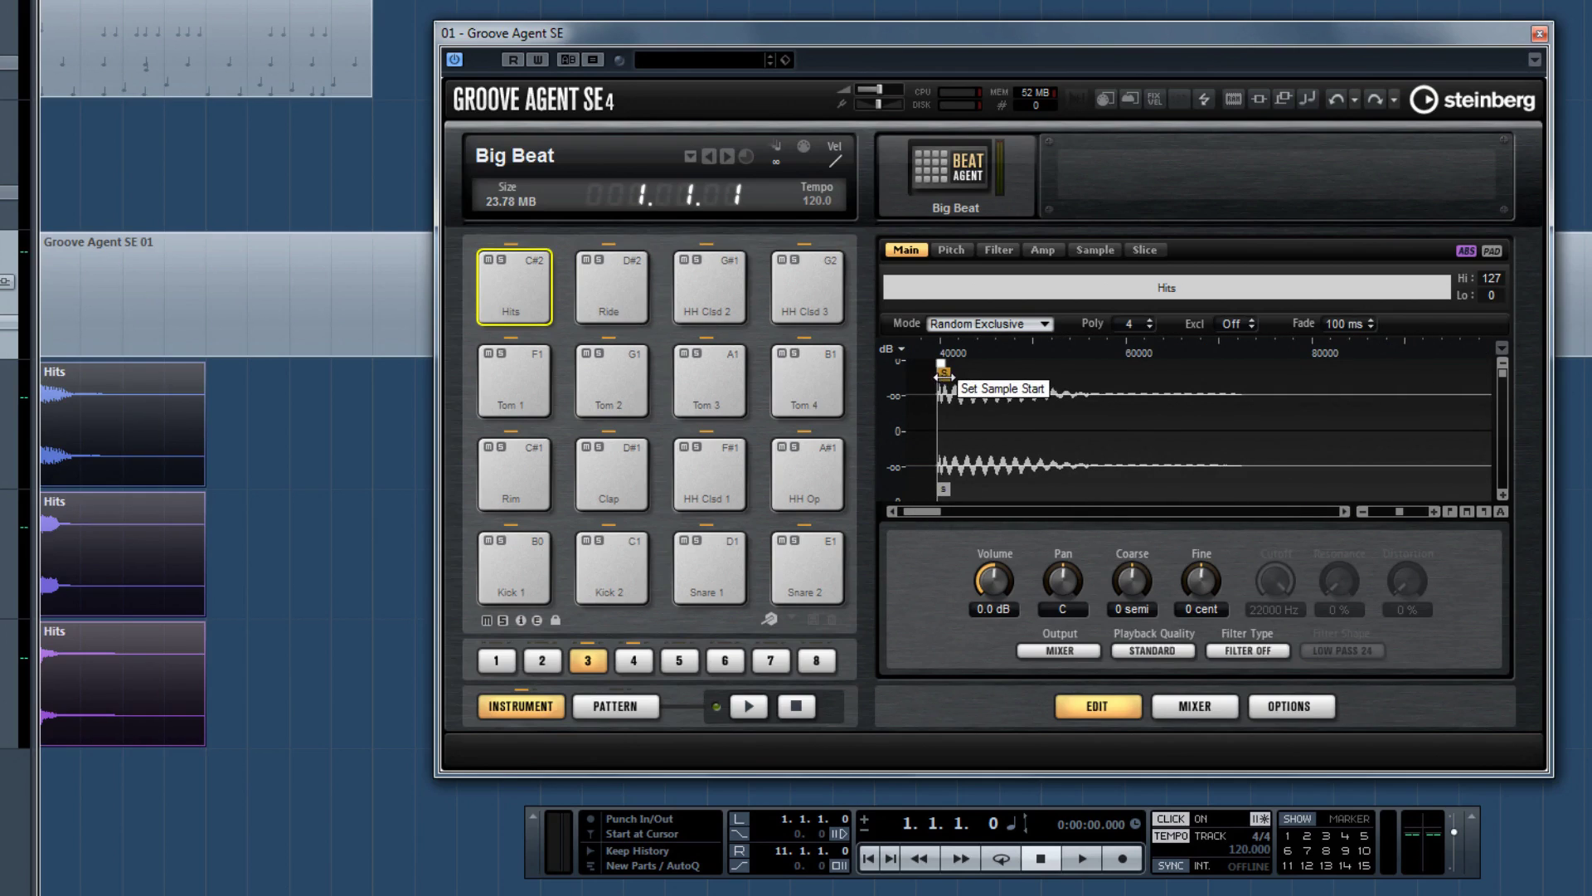
mouse_move(942, 366)
mouse_down()
mouse_move(960, 368)
mouse_move(947, 369)
mouse_up()
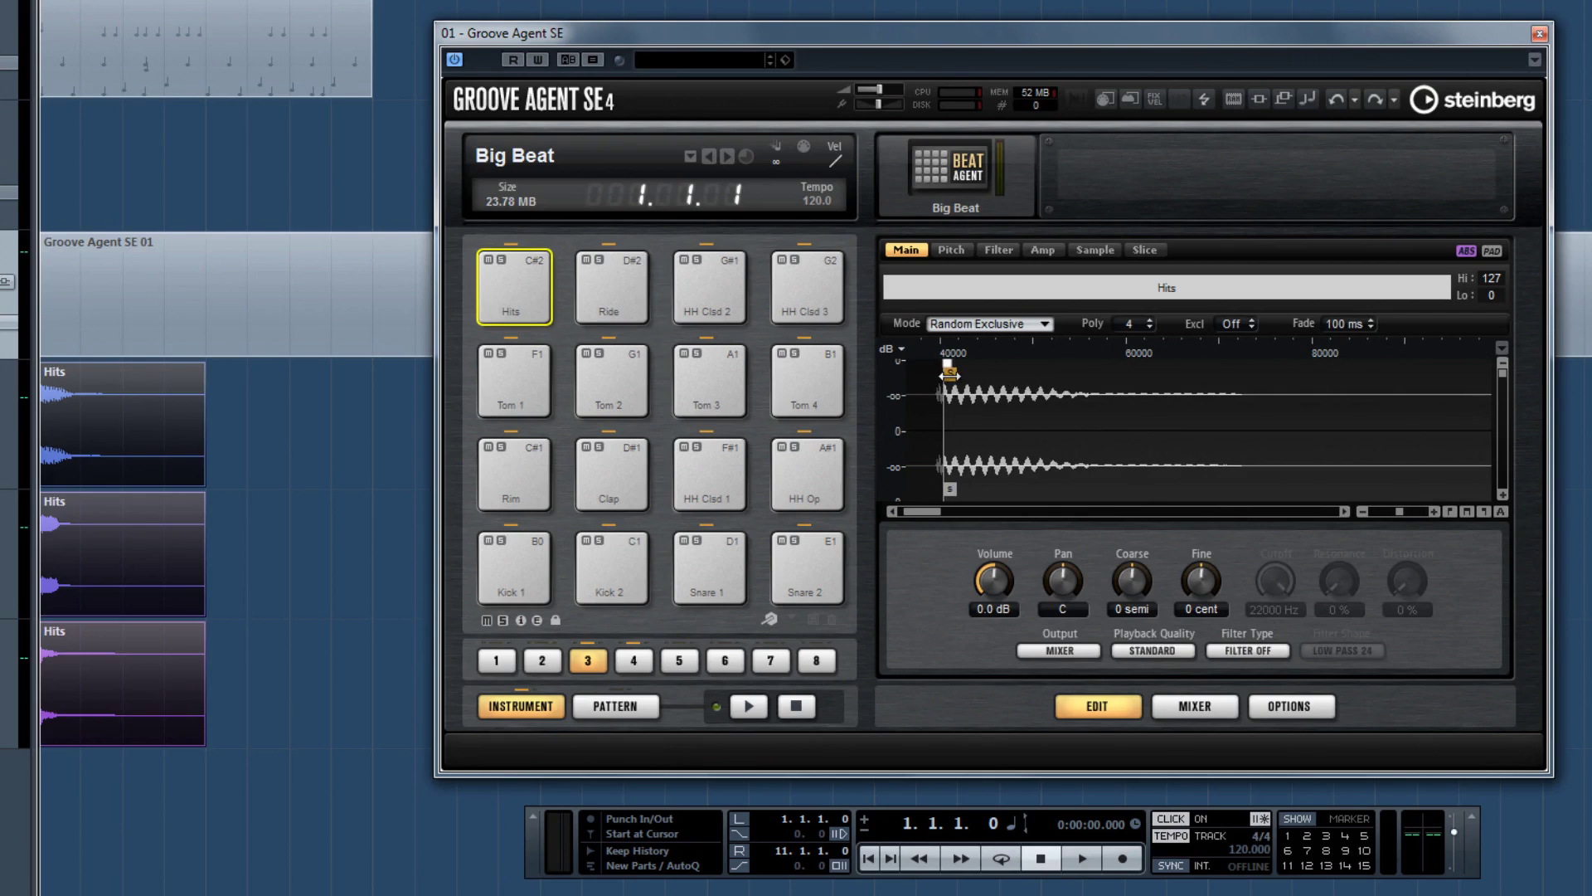
drag(1395, 516, 1386, 513)
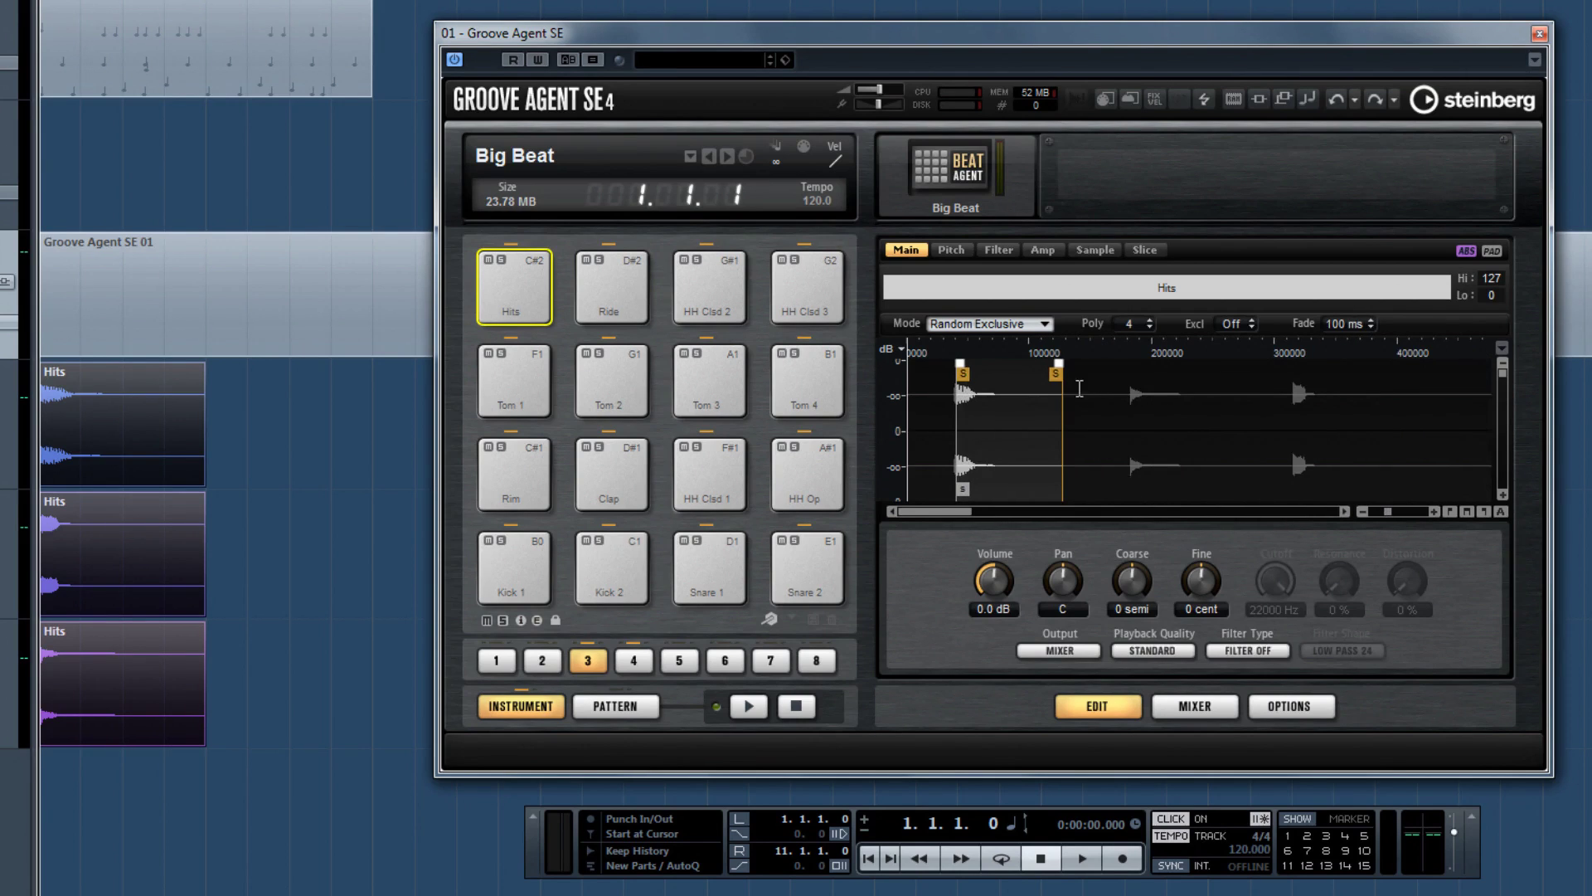
Pull in the sample end, slow the amp attack, and shorten the filter decay to 166 ms
drag(1057, 374, 984, 374)
click(1042, 249)
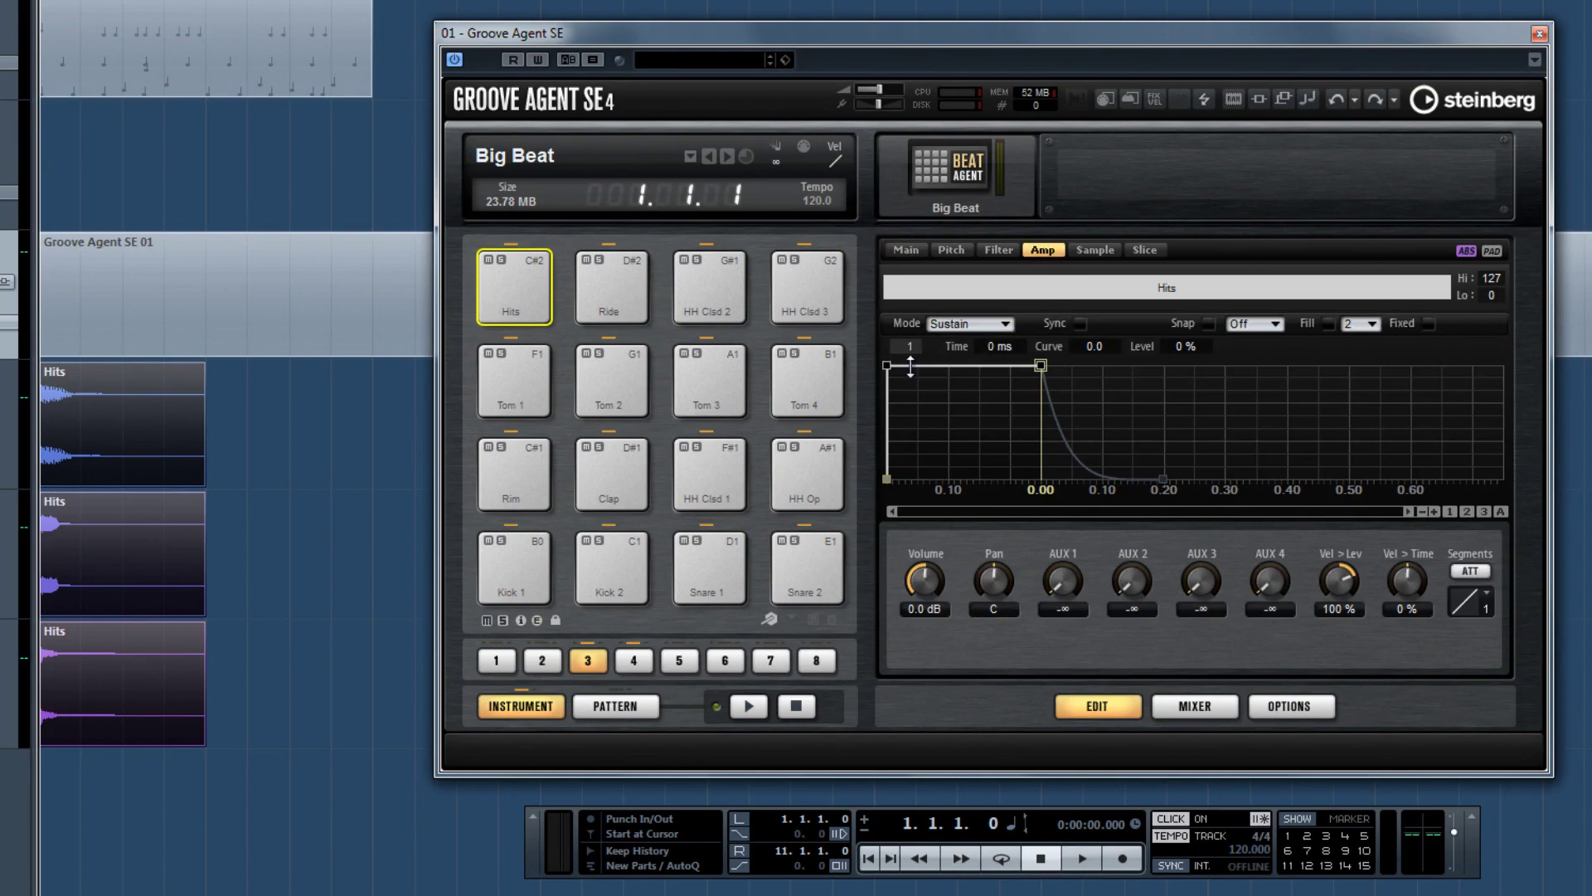
drag(887, 370, 961, 397)
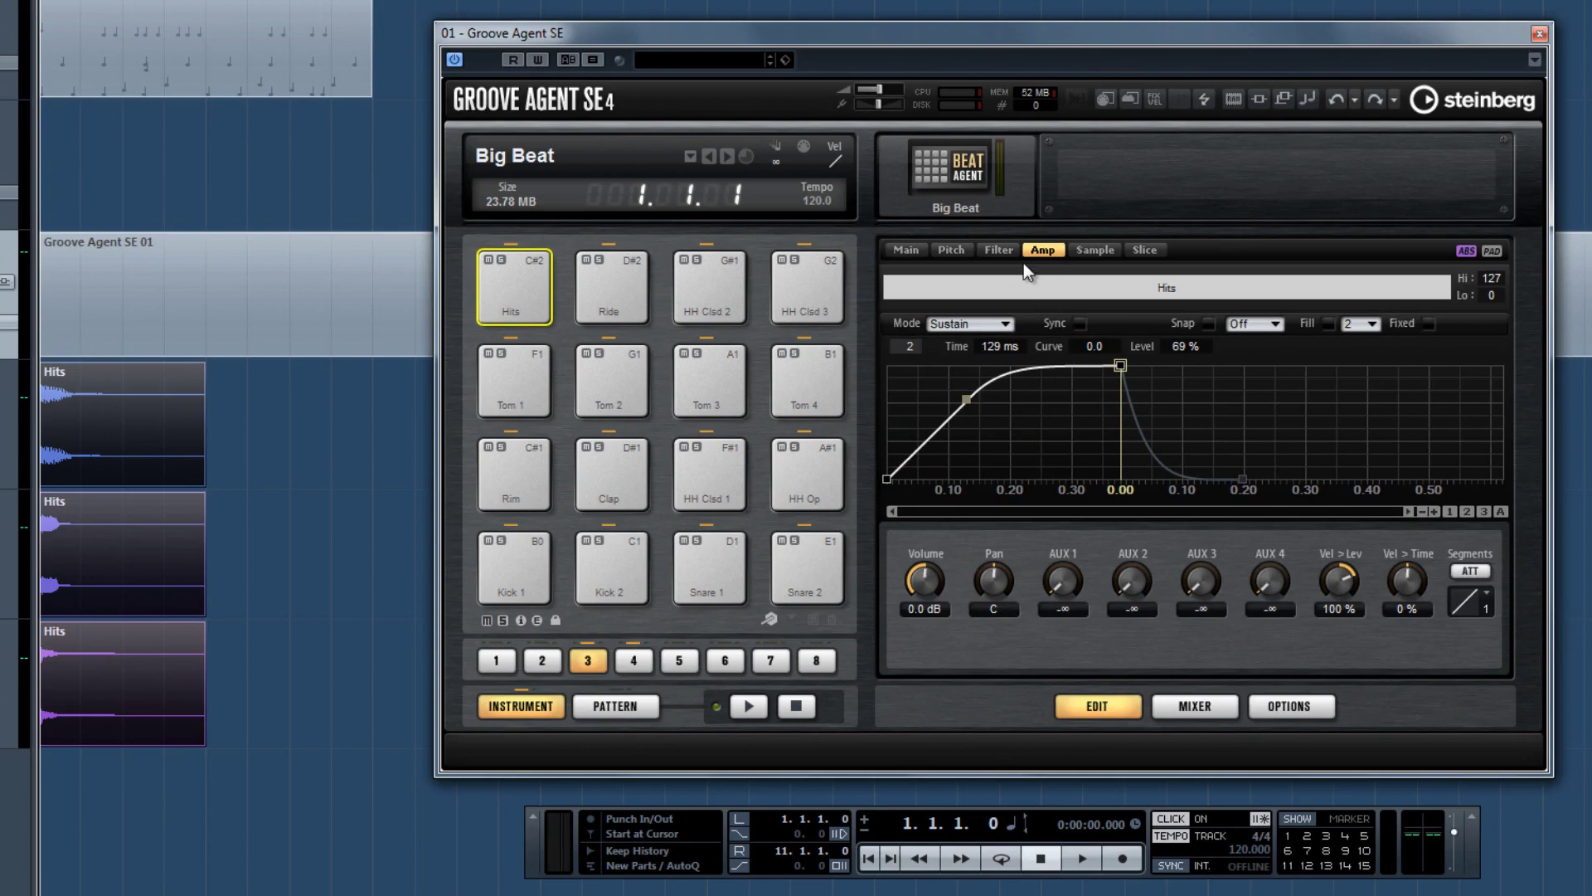
click(998, 250)
click(1037, 366)
drag(1037, 365, 989, 449)
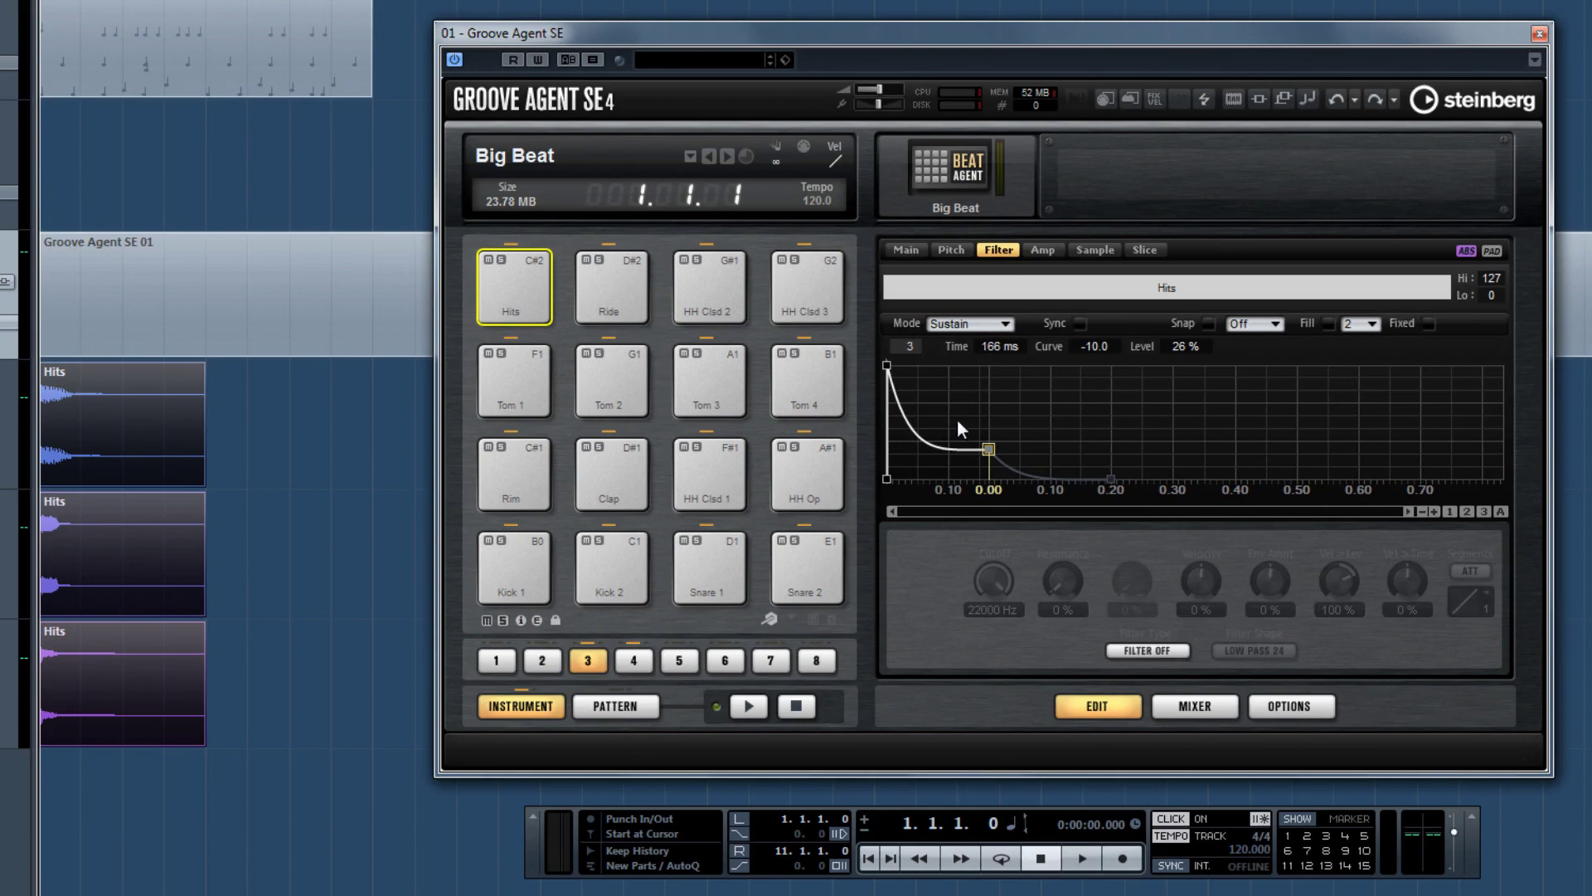
click(505, 303)
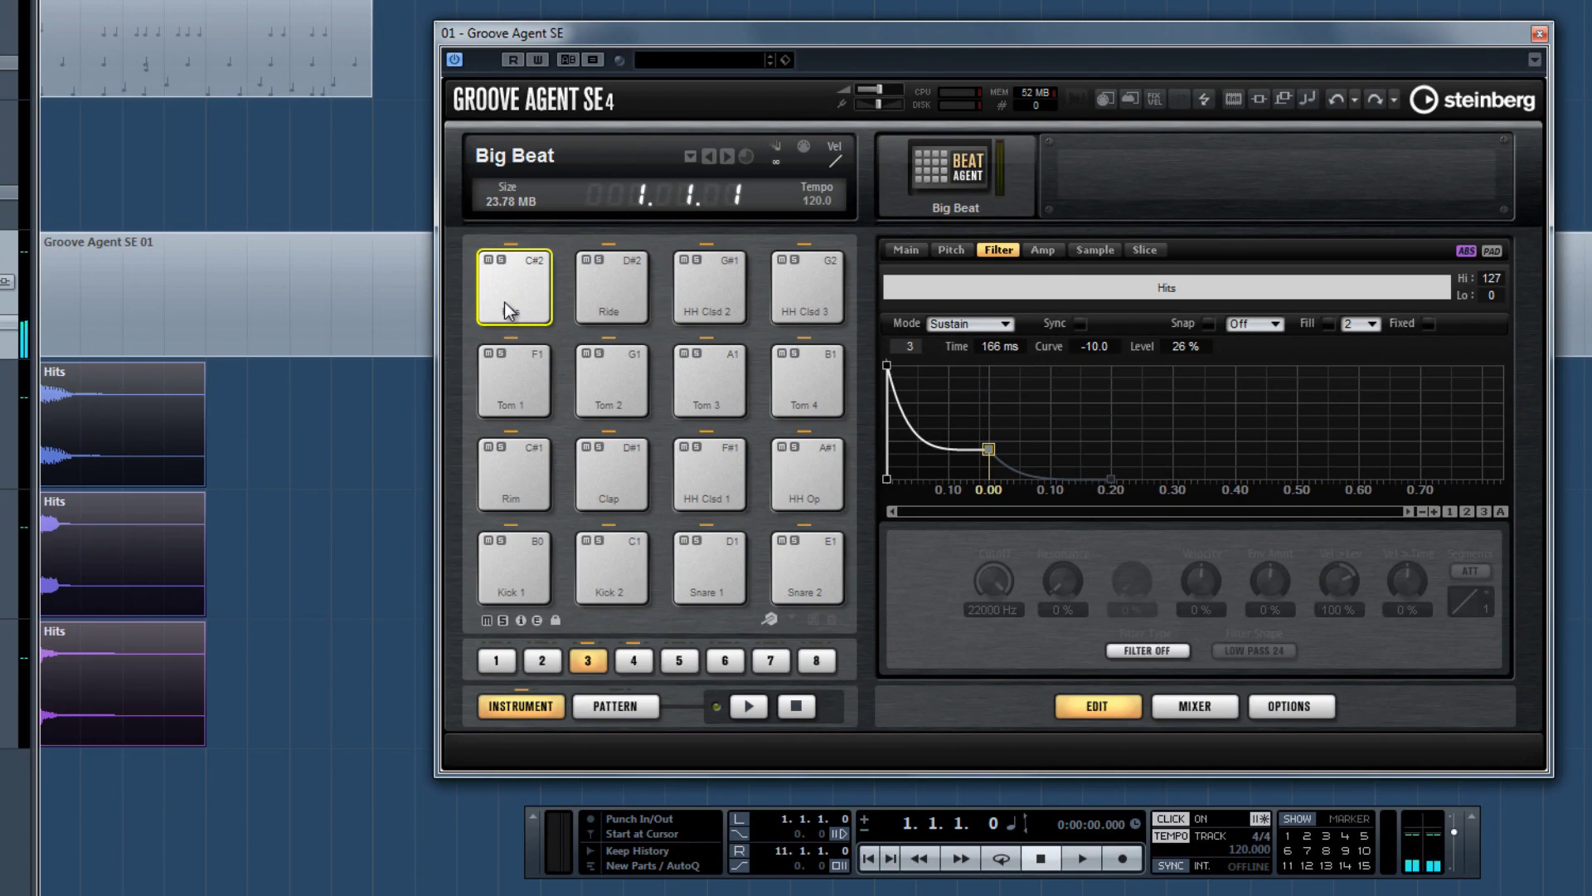
Set Filter Type to Hard Clip and Filter Shape to BR12+LP6
click(1161, 654)
click(1177, 743)
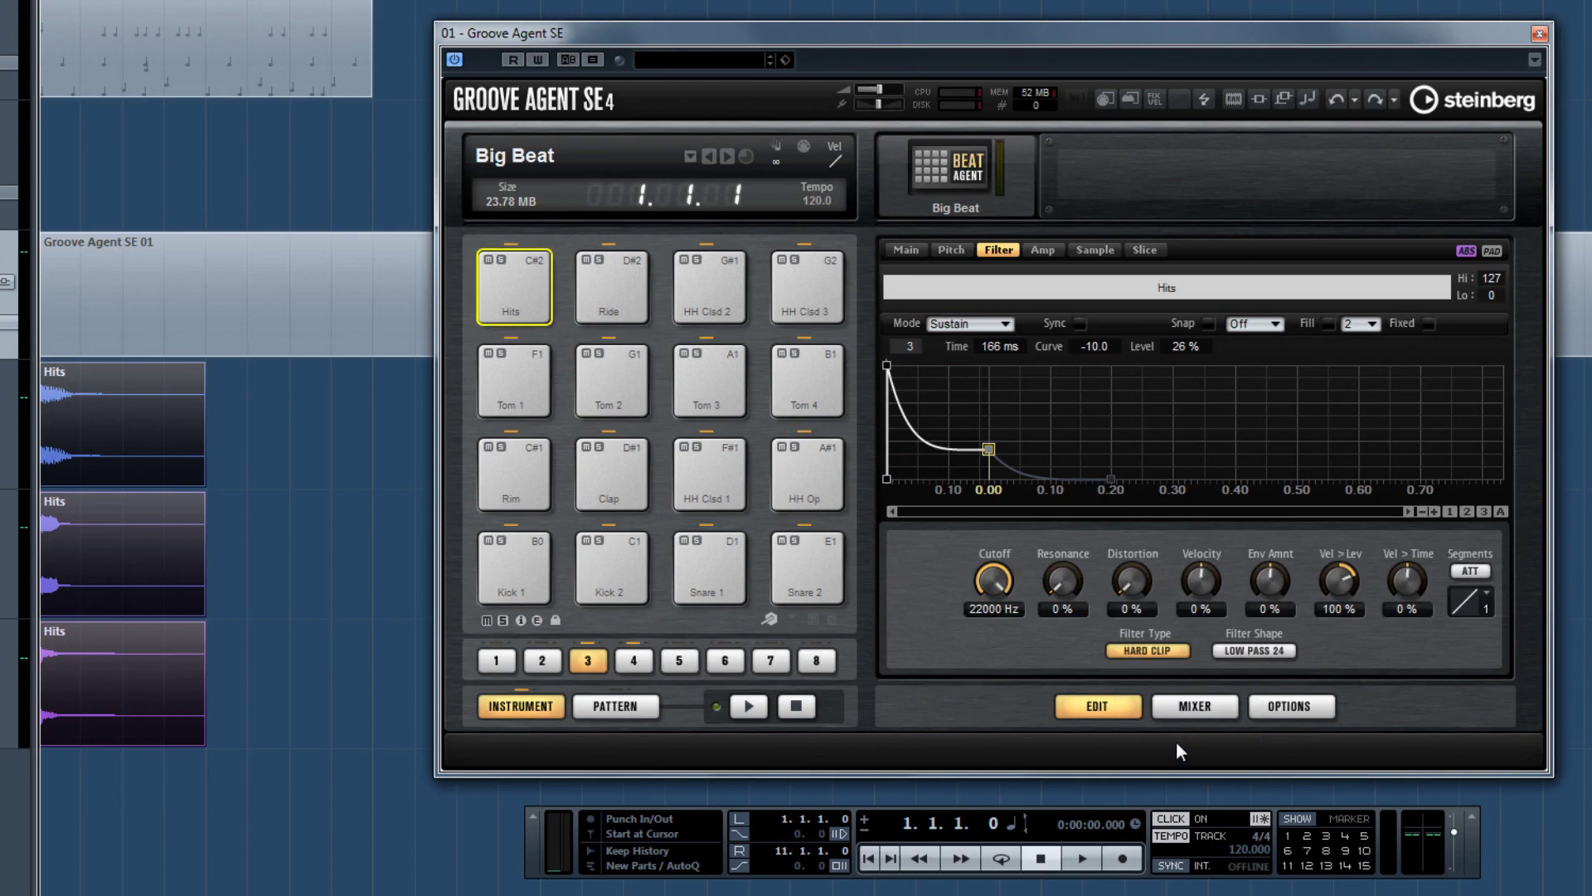
click(1241, 650)
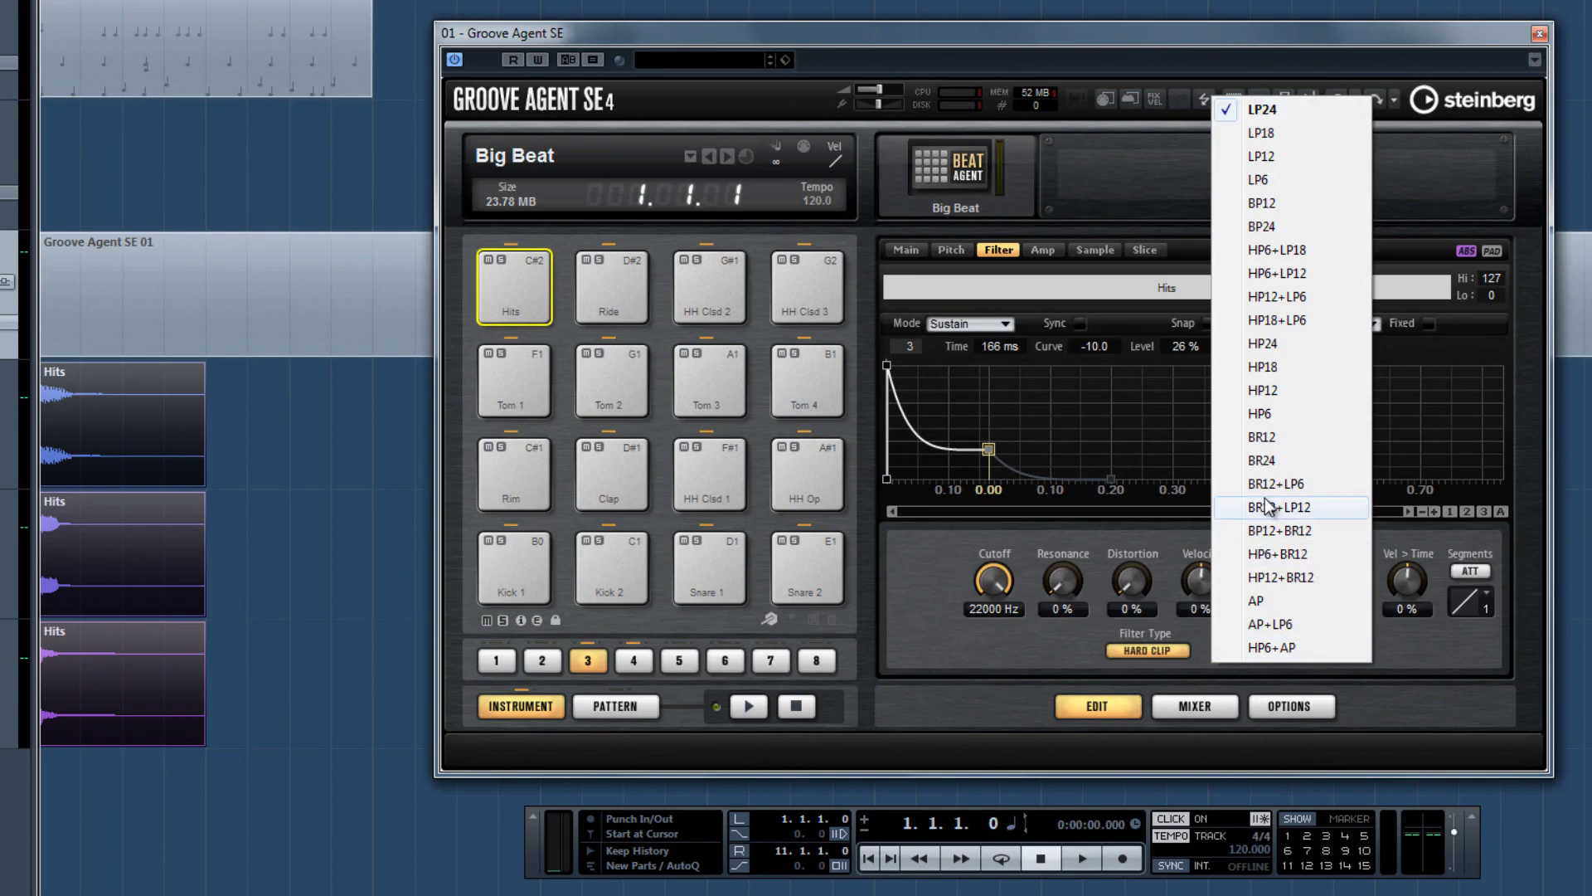
click(1266, 488)
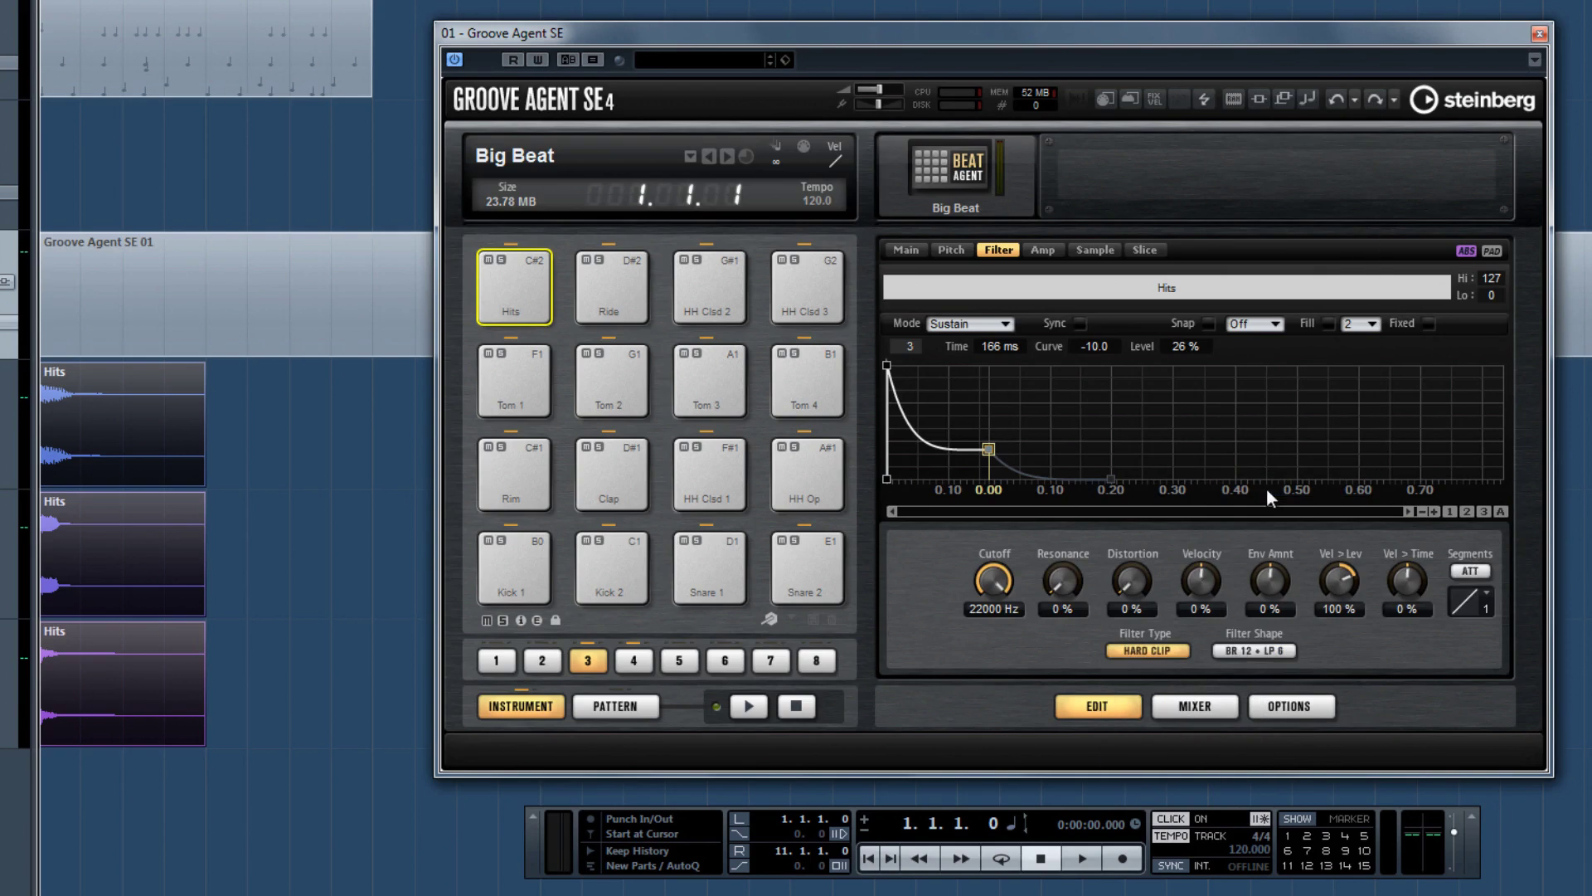
click(912, 250)
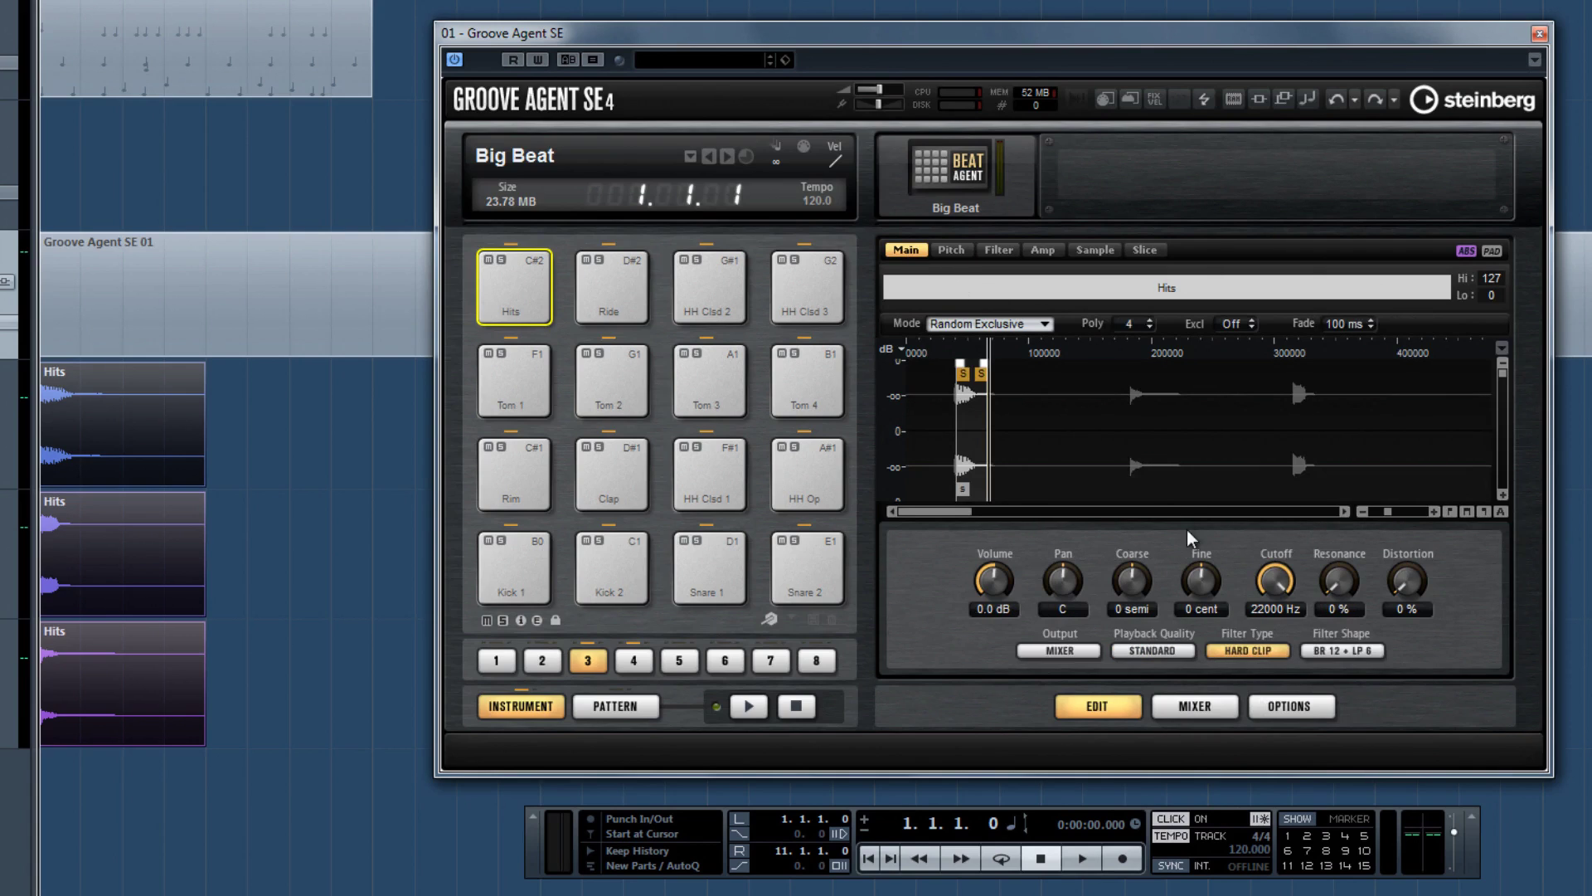
Set the Hits pad's Playback Quality to Vintage, then bring up the Slice page
click(1170, 655)
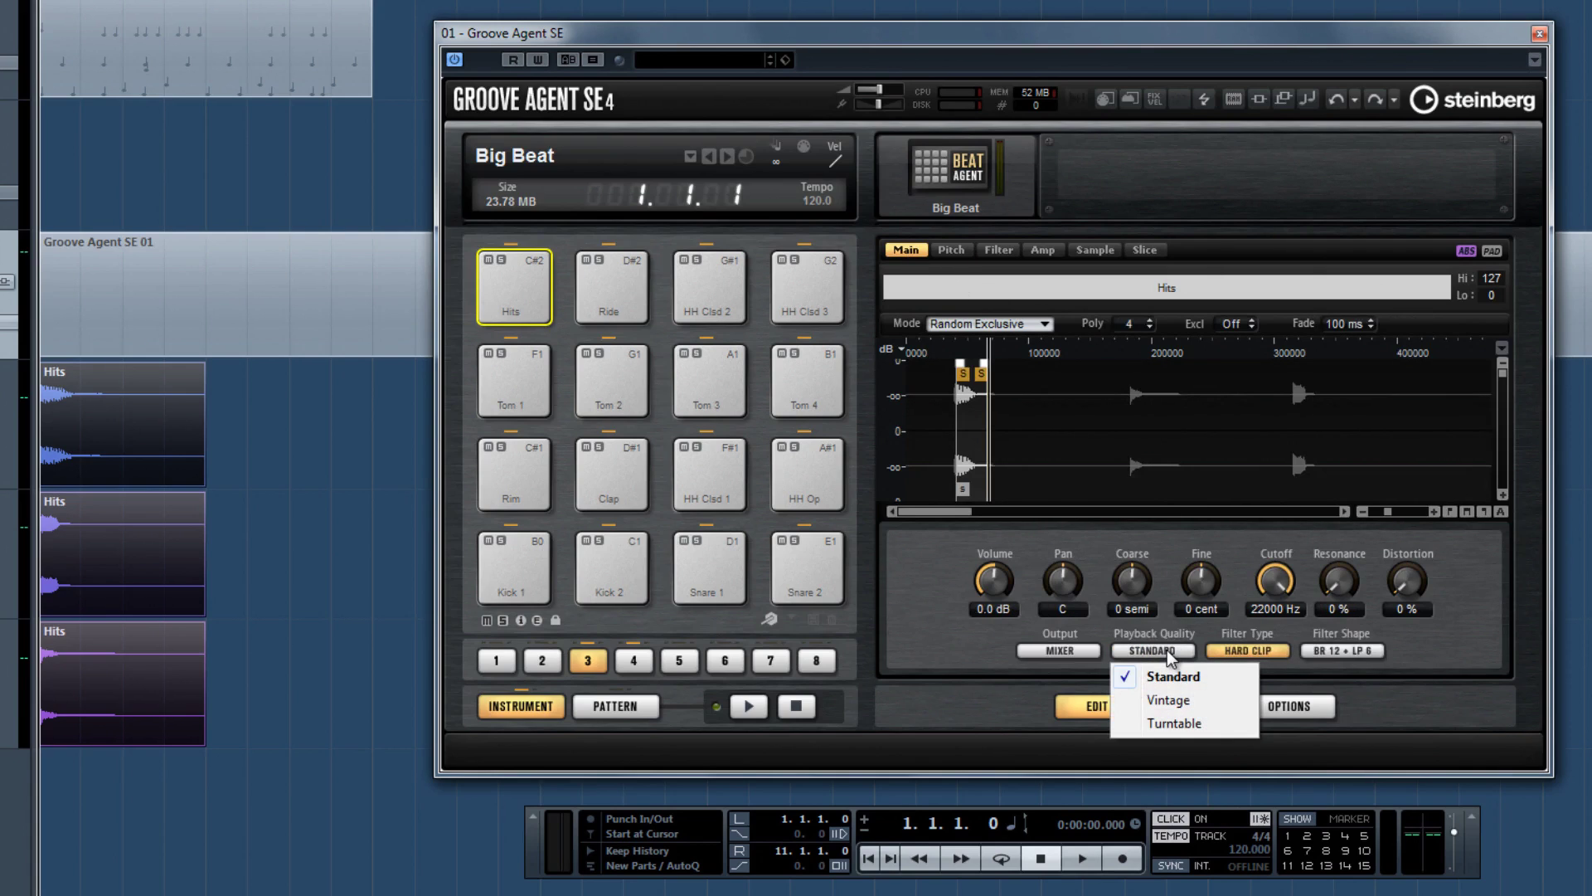
click(1169, 702)
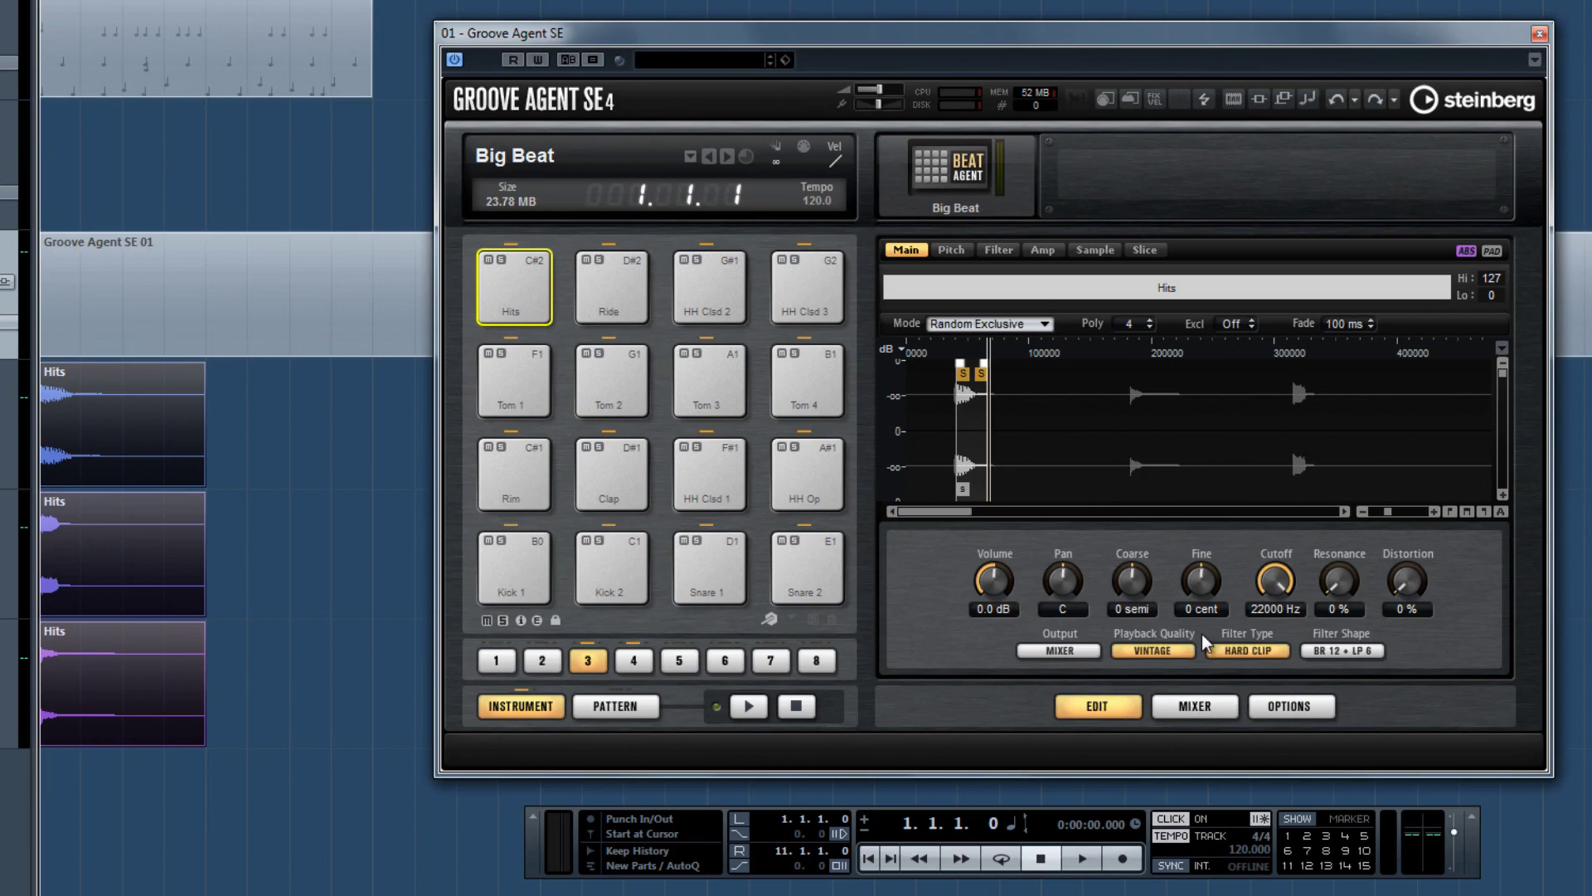
click(1146, 250)
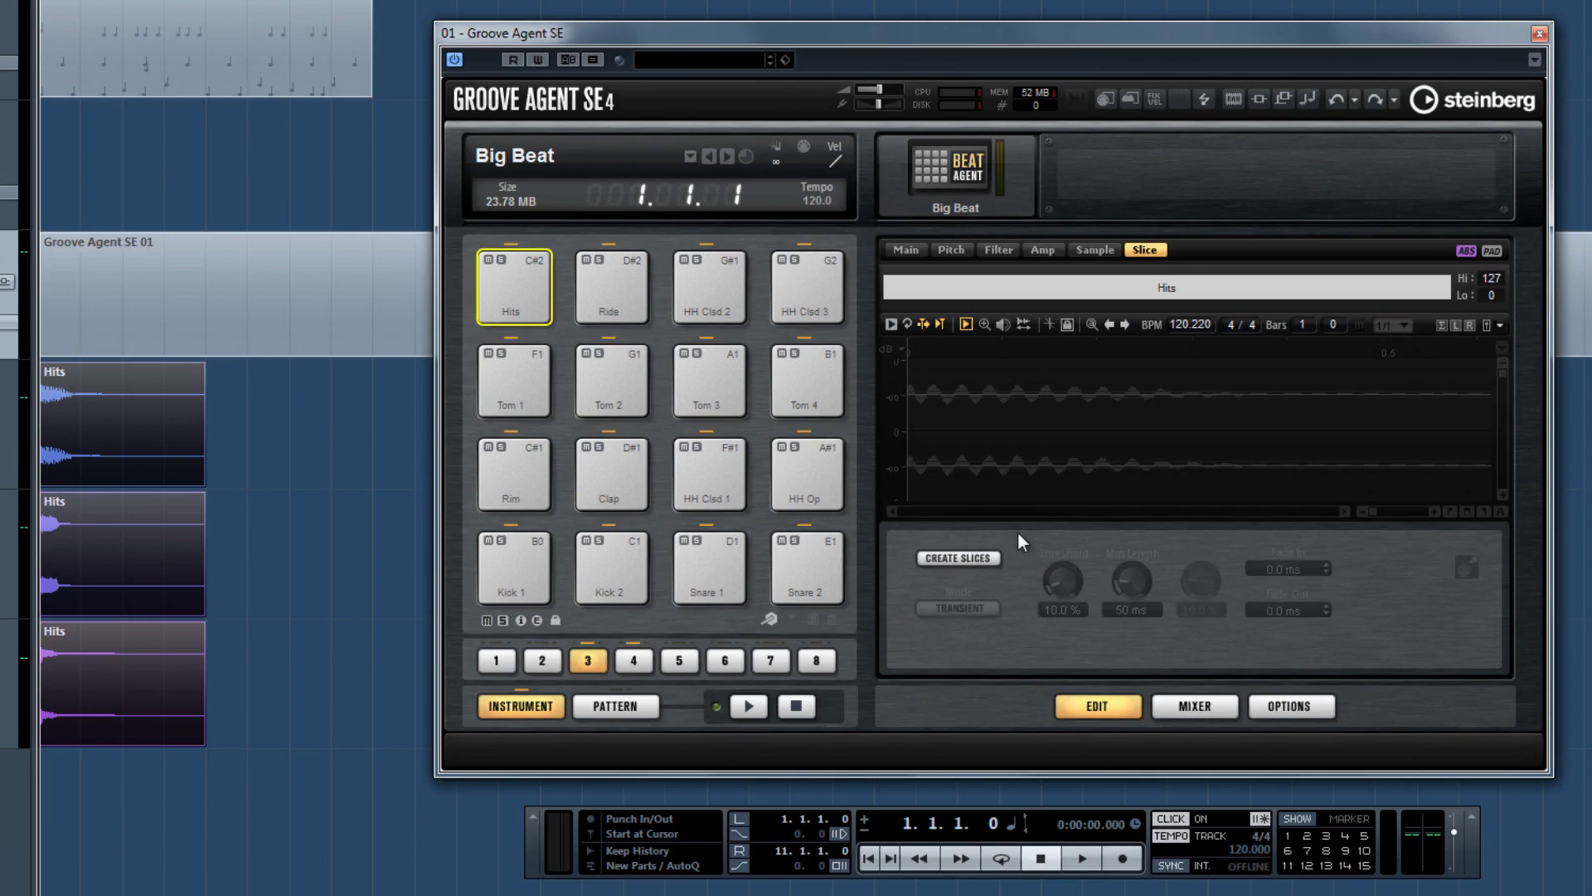
Create transient slices from the Hits sample, turning the C#2 pad into sliced loop 001
click(976, 559)
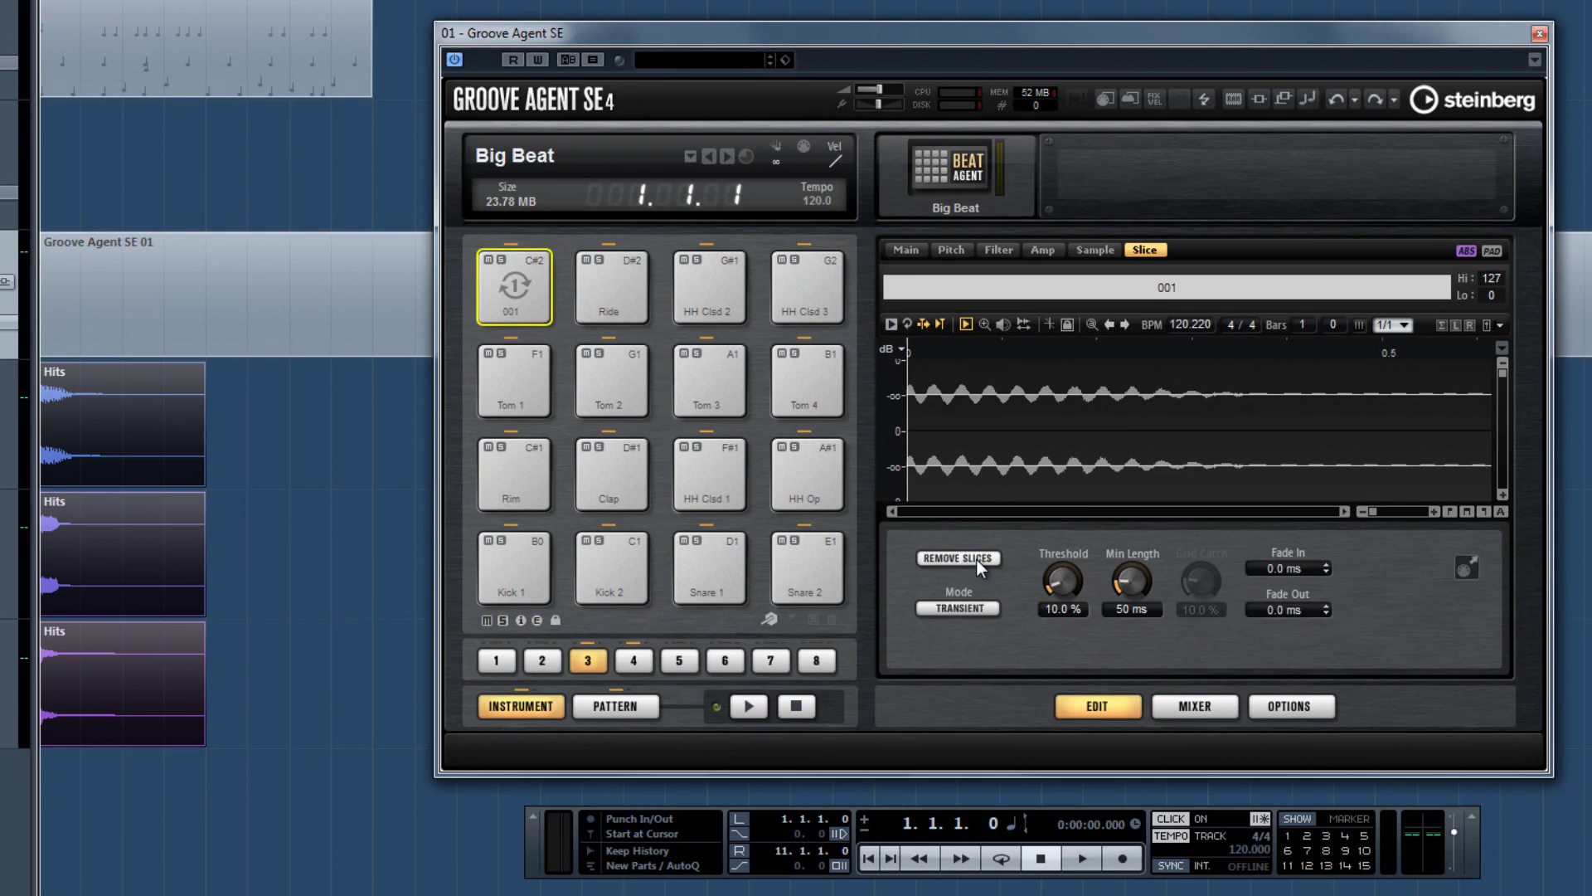
Audition the Hits pattern on pad G#-1, then drag the Nasty Beat MIDI part onto it
click(600, 706)
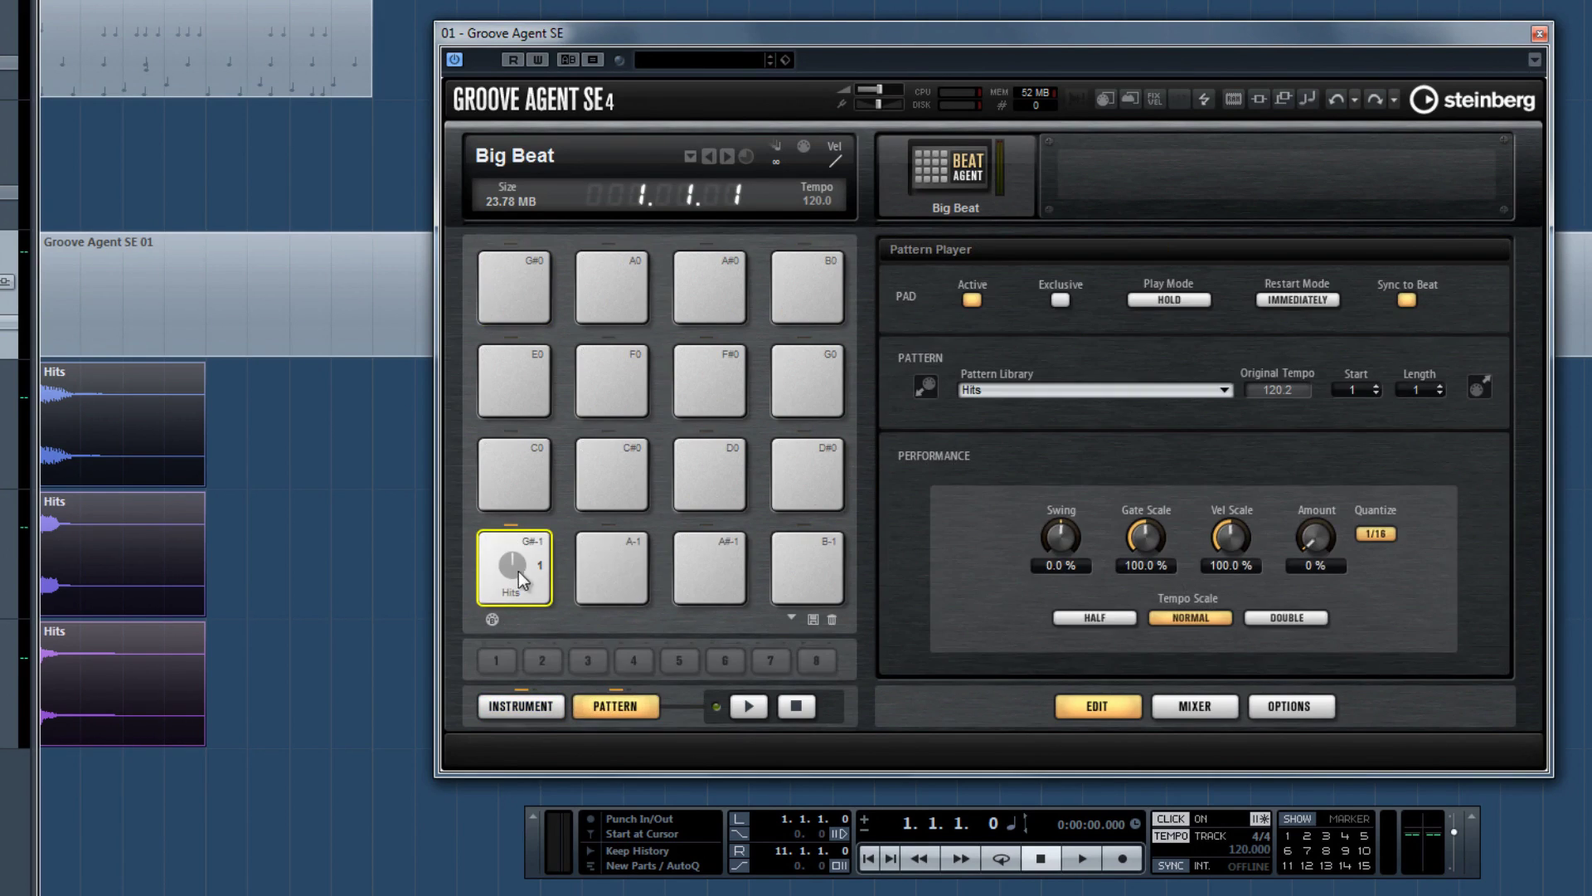
click(514, 569)
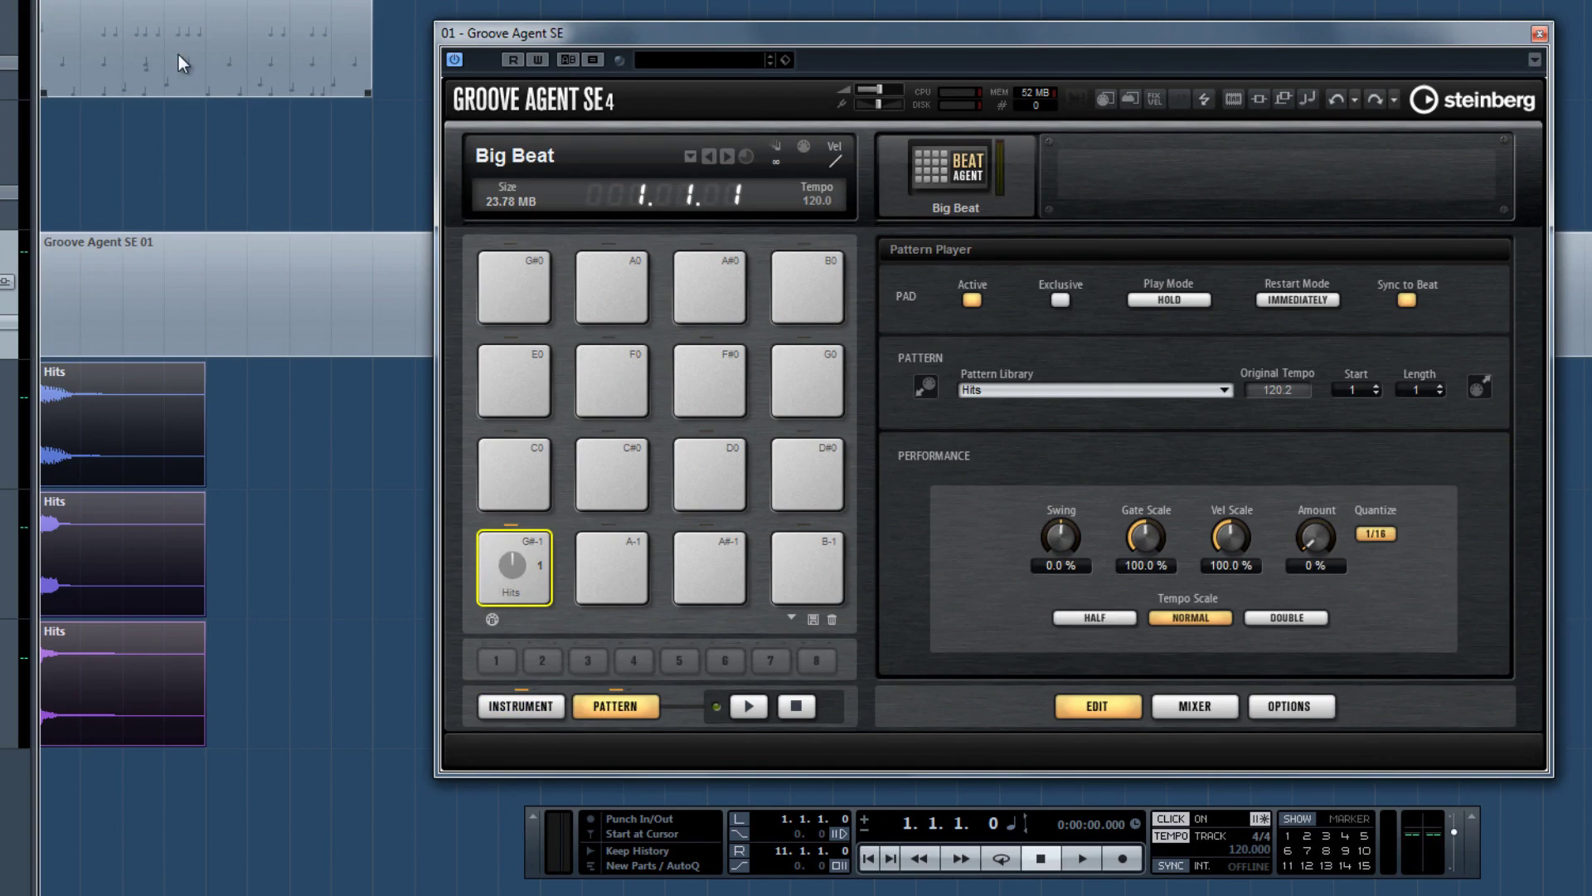
click(154, 48)
drag(154, 47, 336, 179)
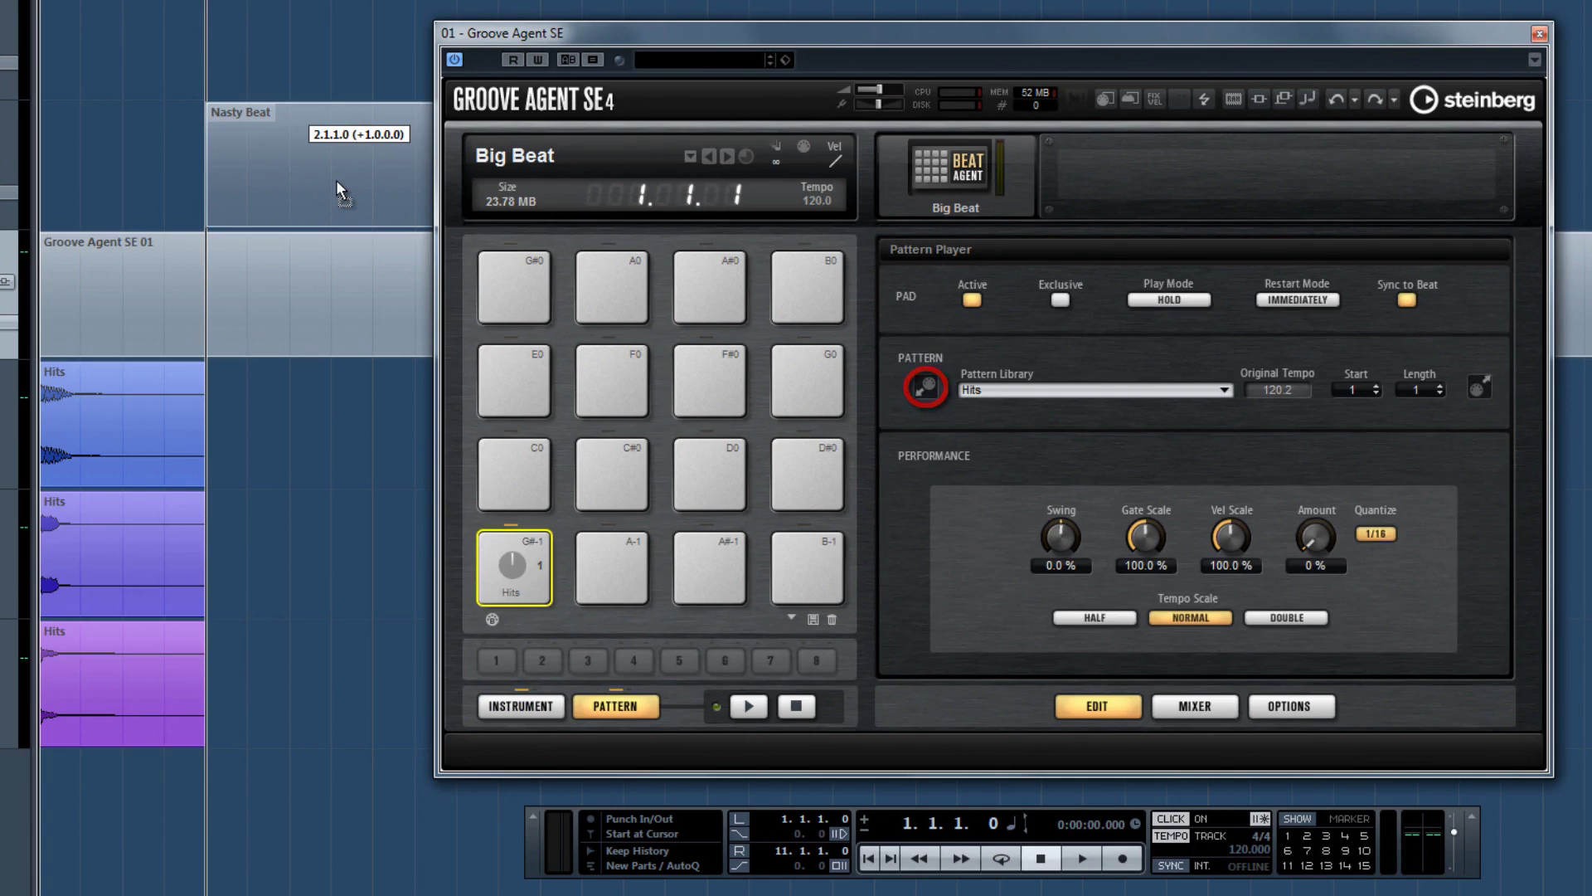
drag(335, 179, 511, 564)
Play and stop the Nasty Beat pattern on pad G#-1, then select empty pad A-1
click(511, 563)
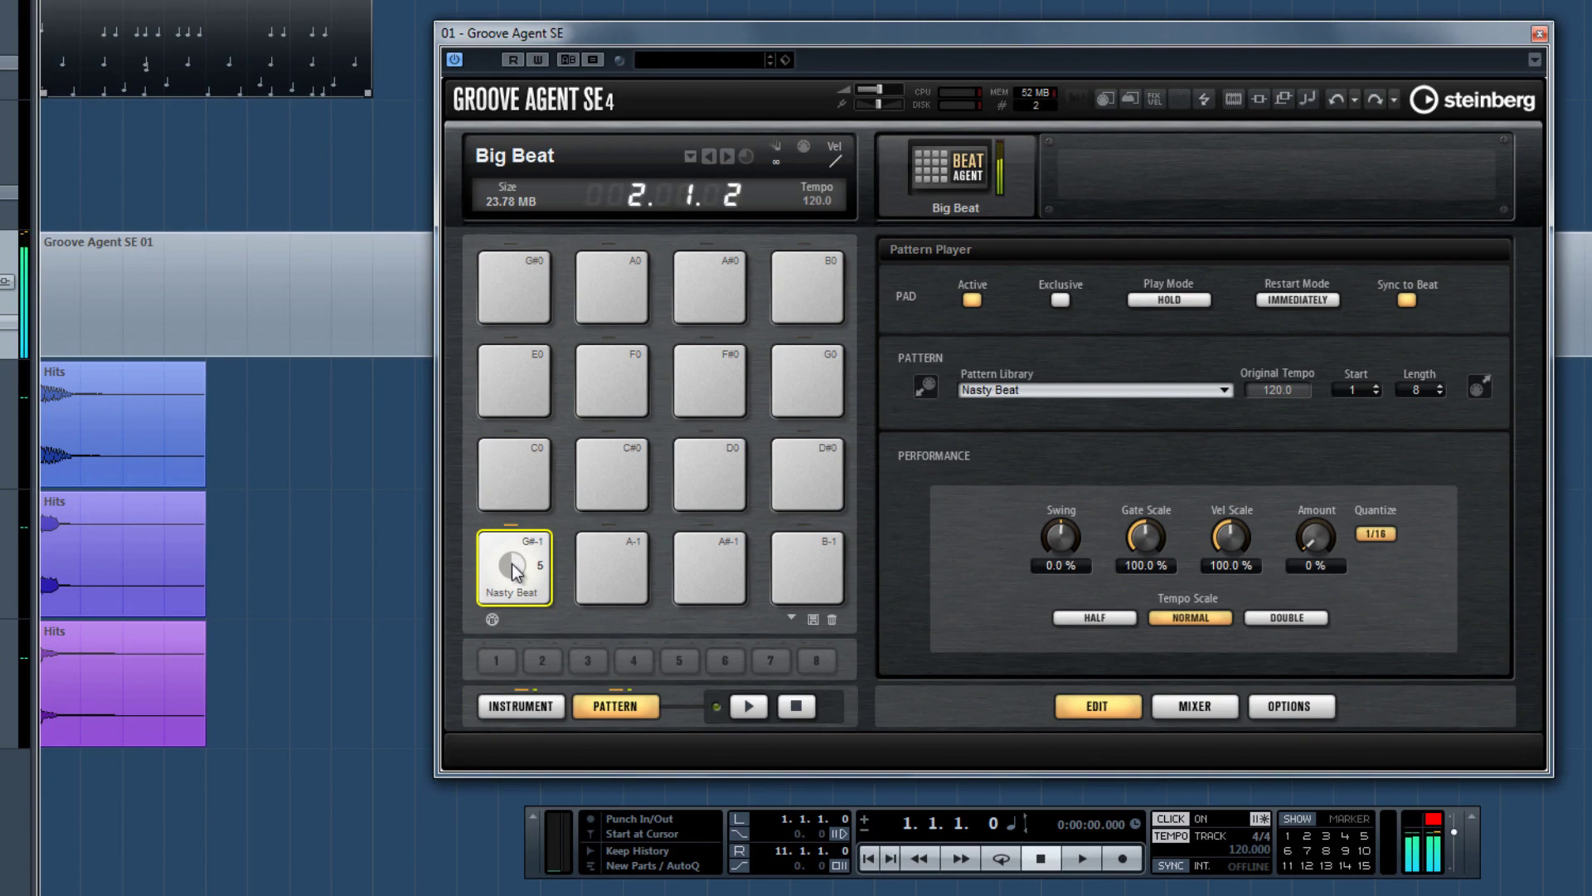
click(511, 564)
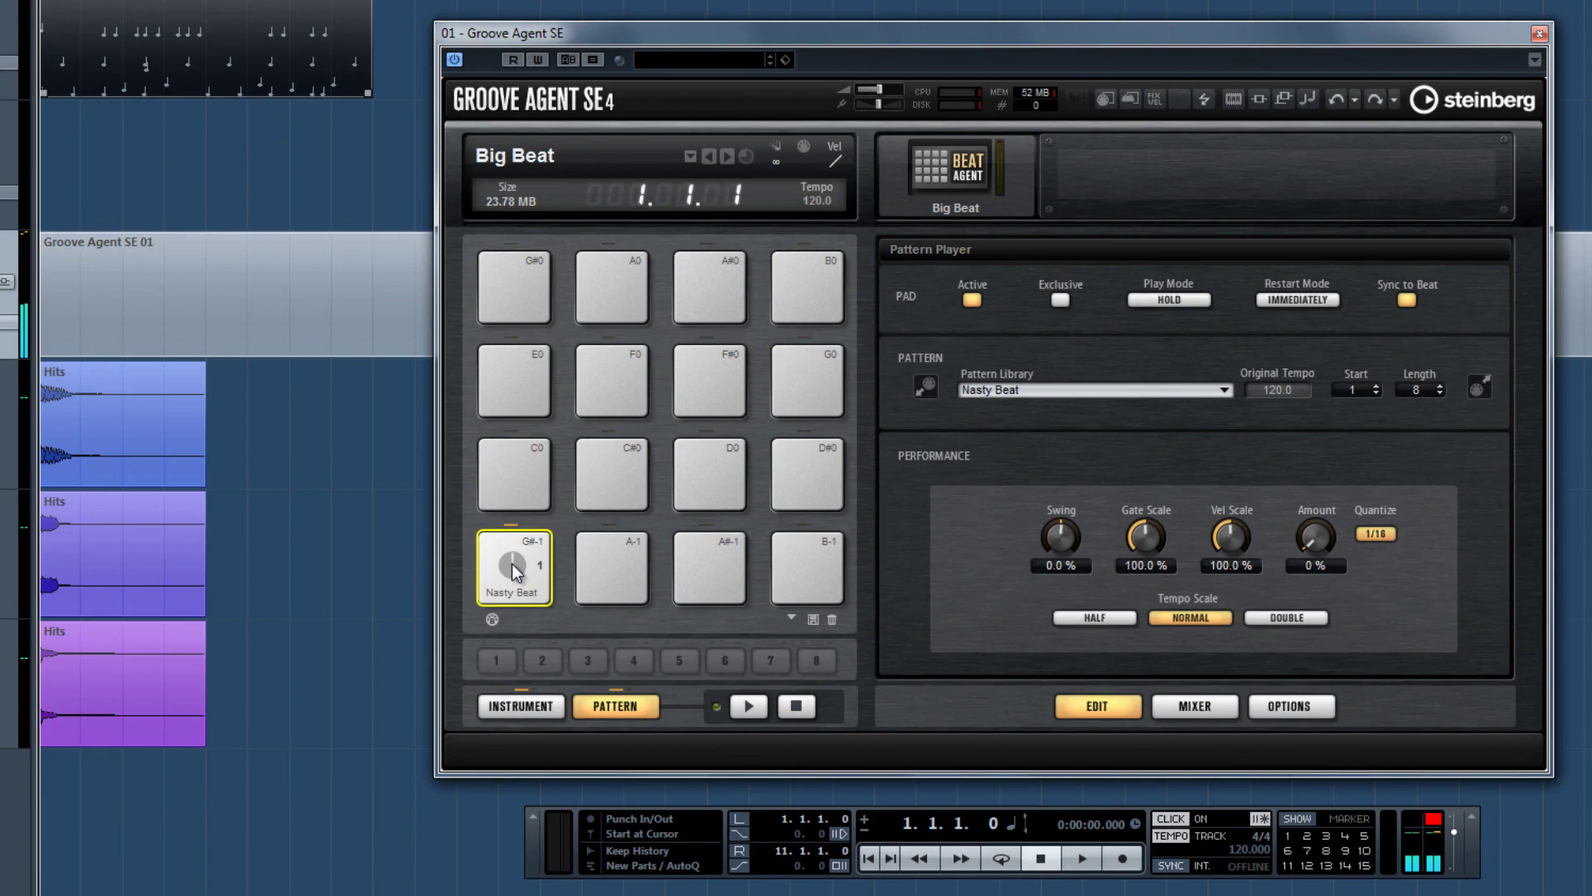
click(602, 572)
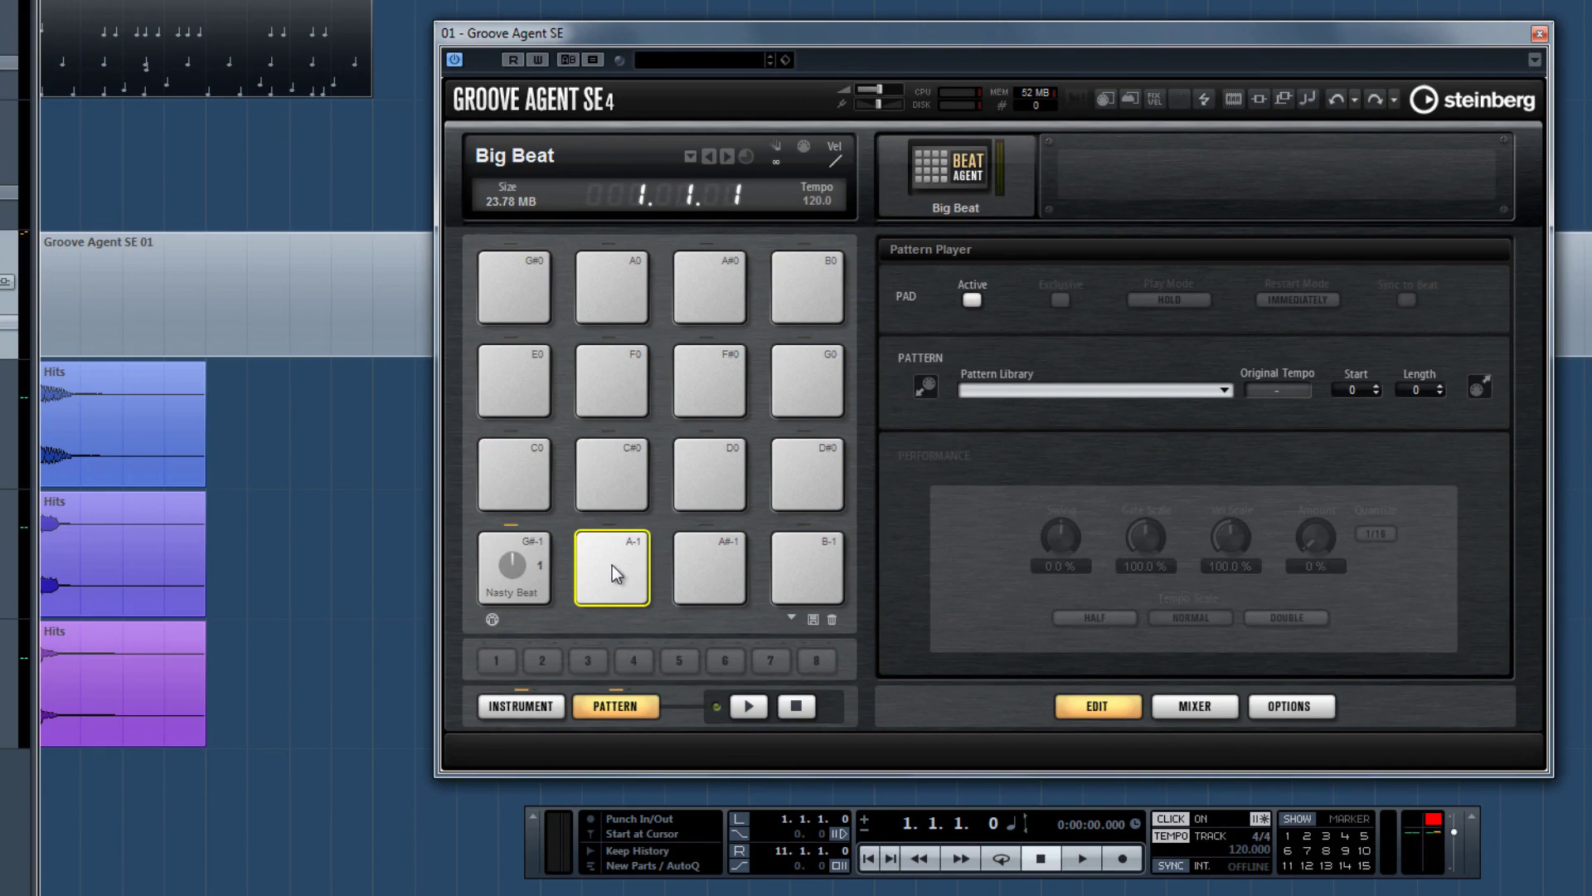
Load Dancehall Kit 01 - Groove 04 - 94 from the Pattern Library onto pad A-1
click(1224, 389)
click(1253, 459)
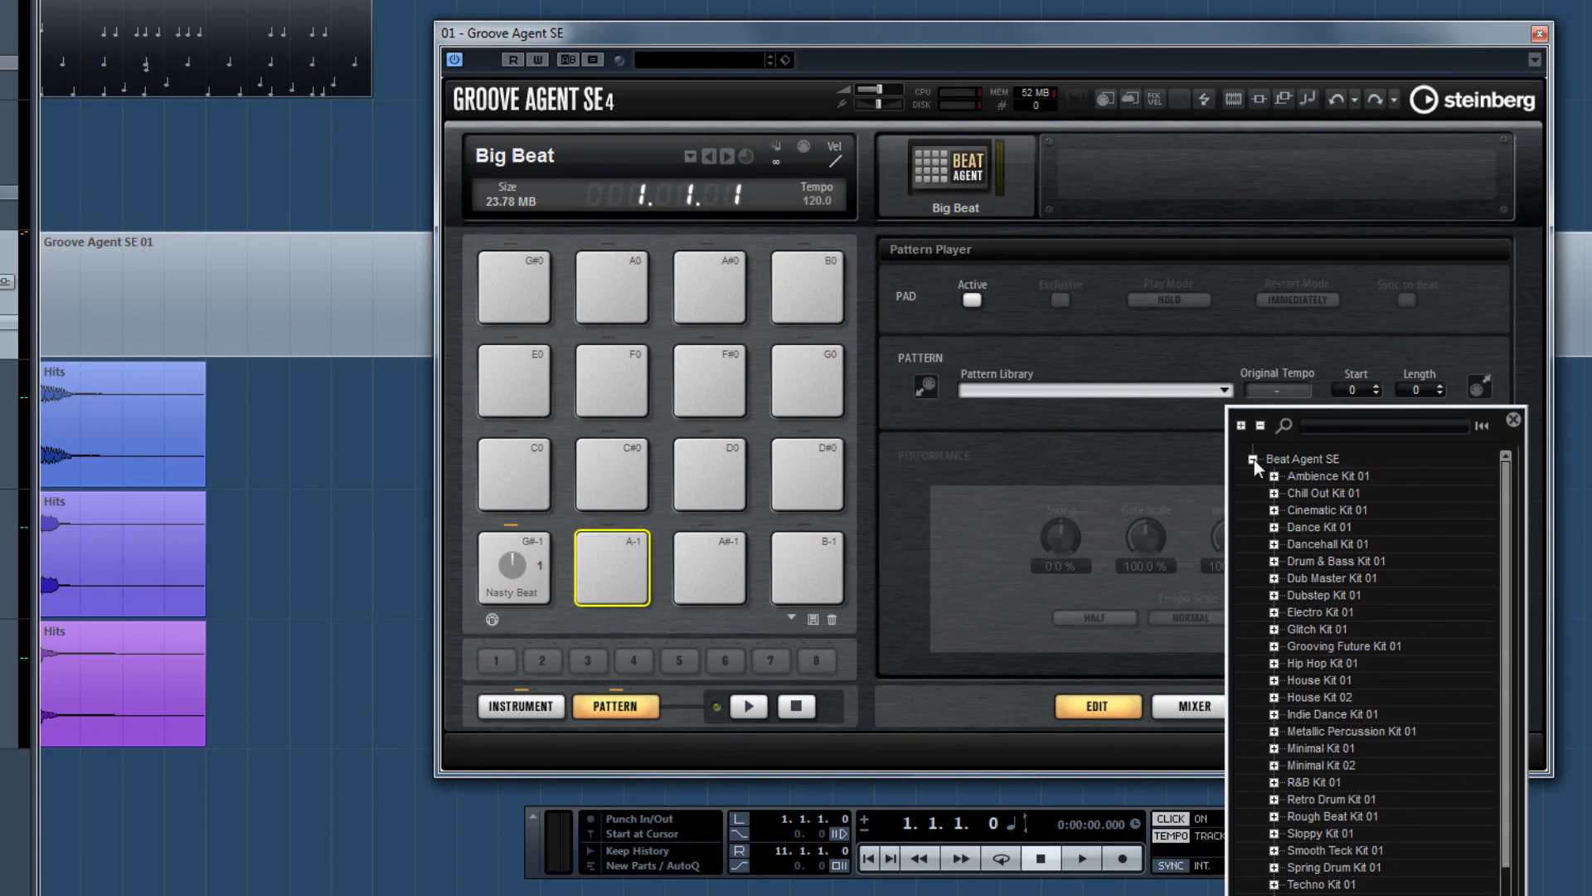
click(1274, 544)
click(1356, 611)
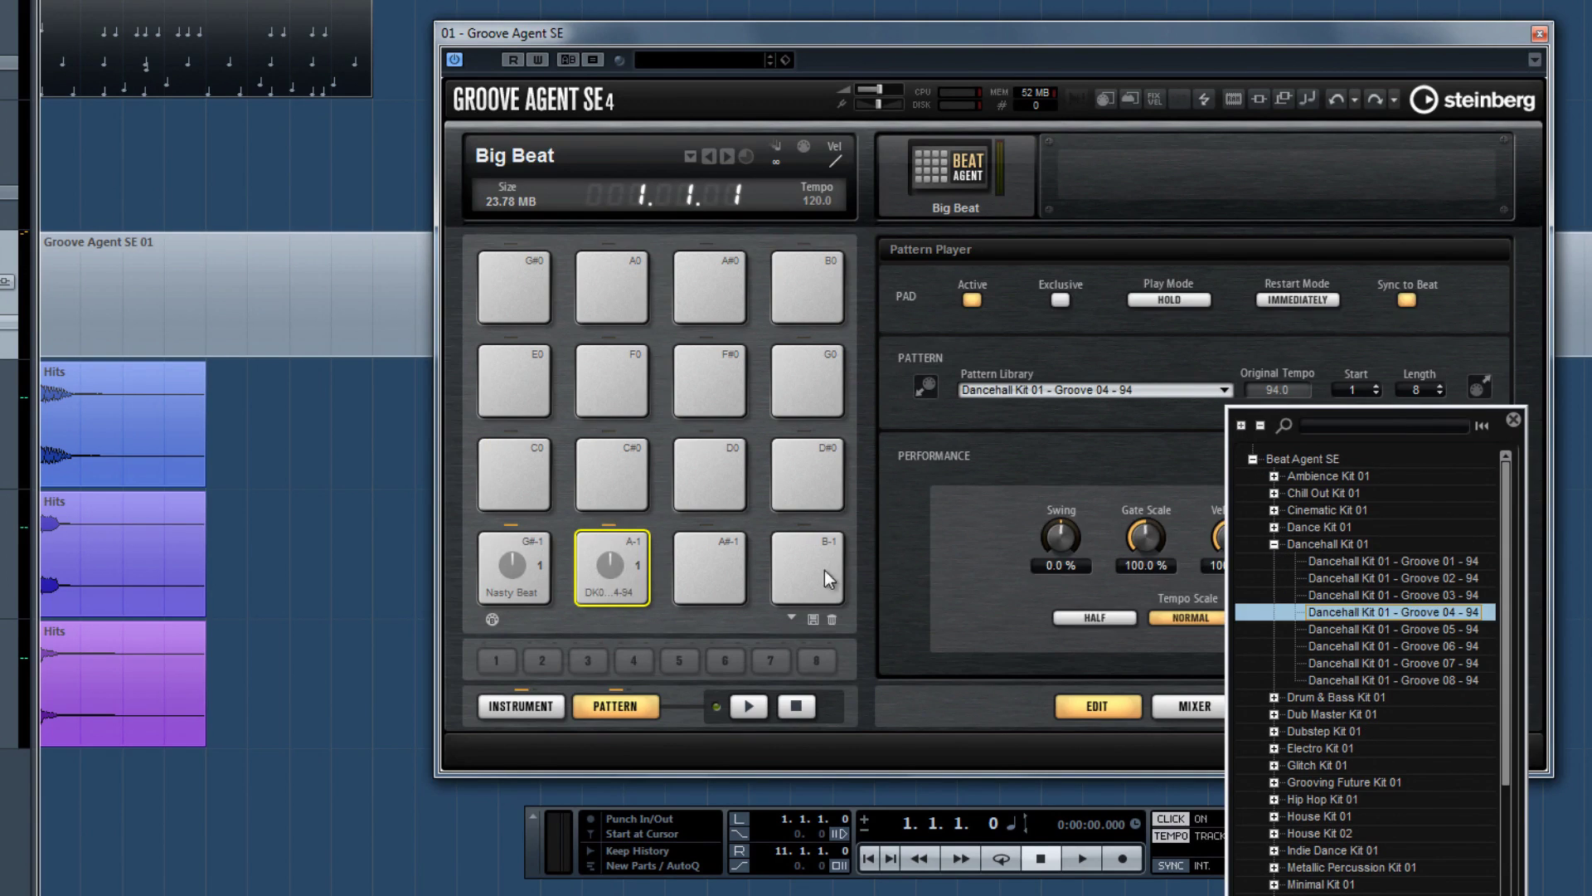
Load Dancehall Kit 01 - Groove 07 - 94 onto pad A#-1 and play the patterns
click(710, 572)
click(1225, 391)
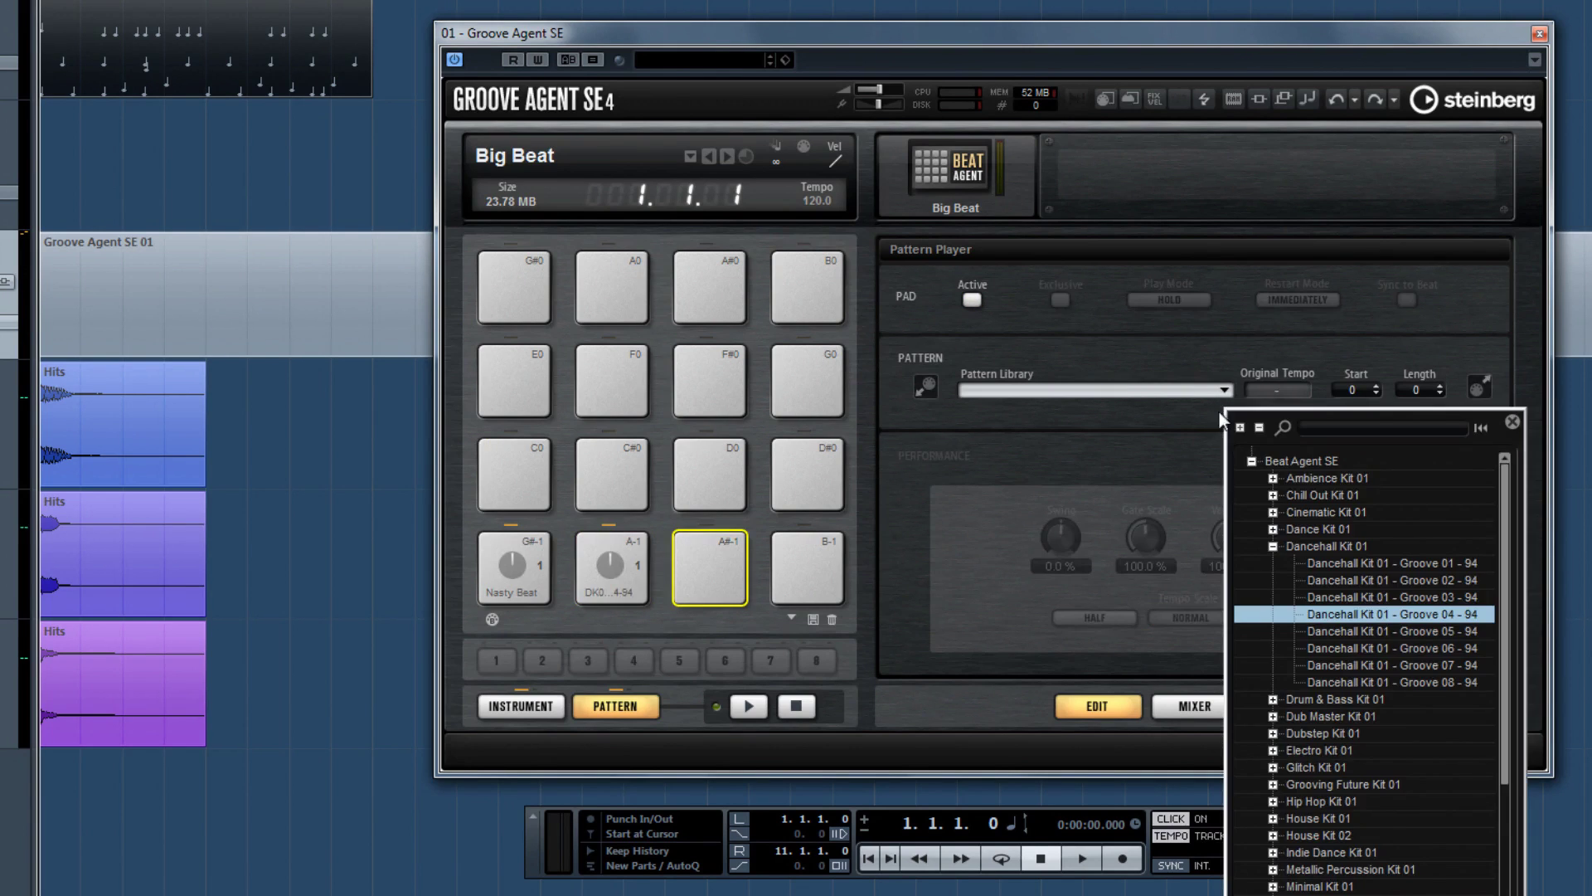
click(1326, 654)
click(521, 575)
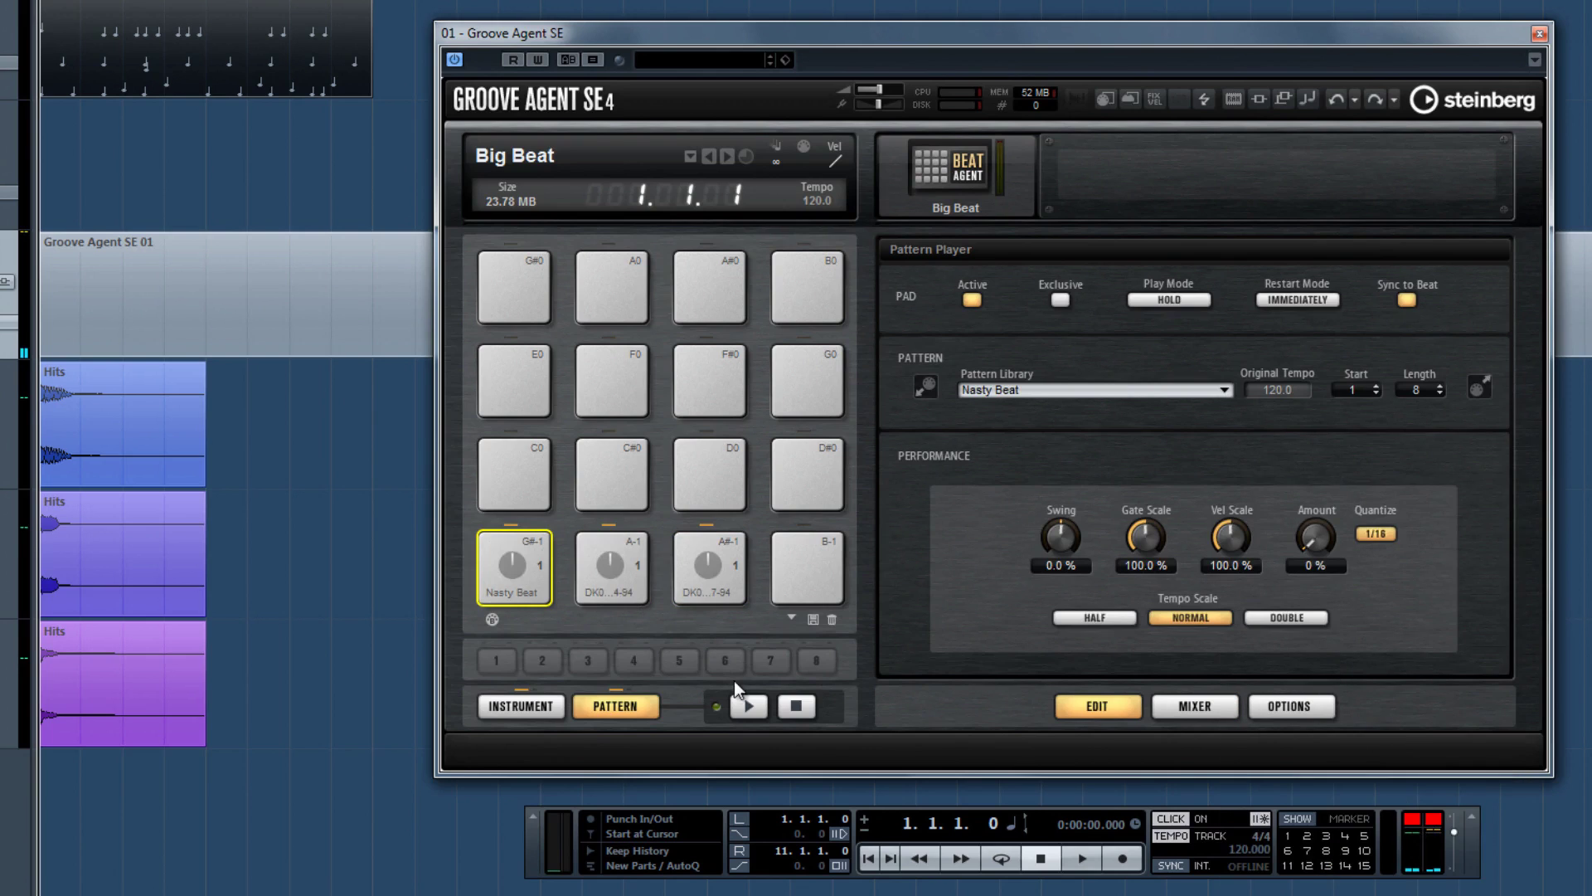
click(745, 704)
click(707, 566)
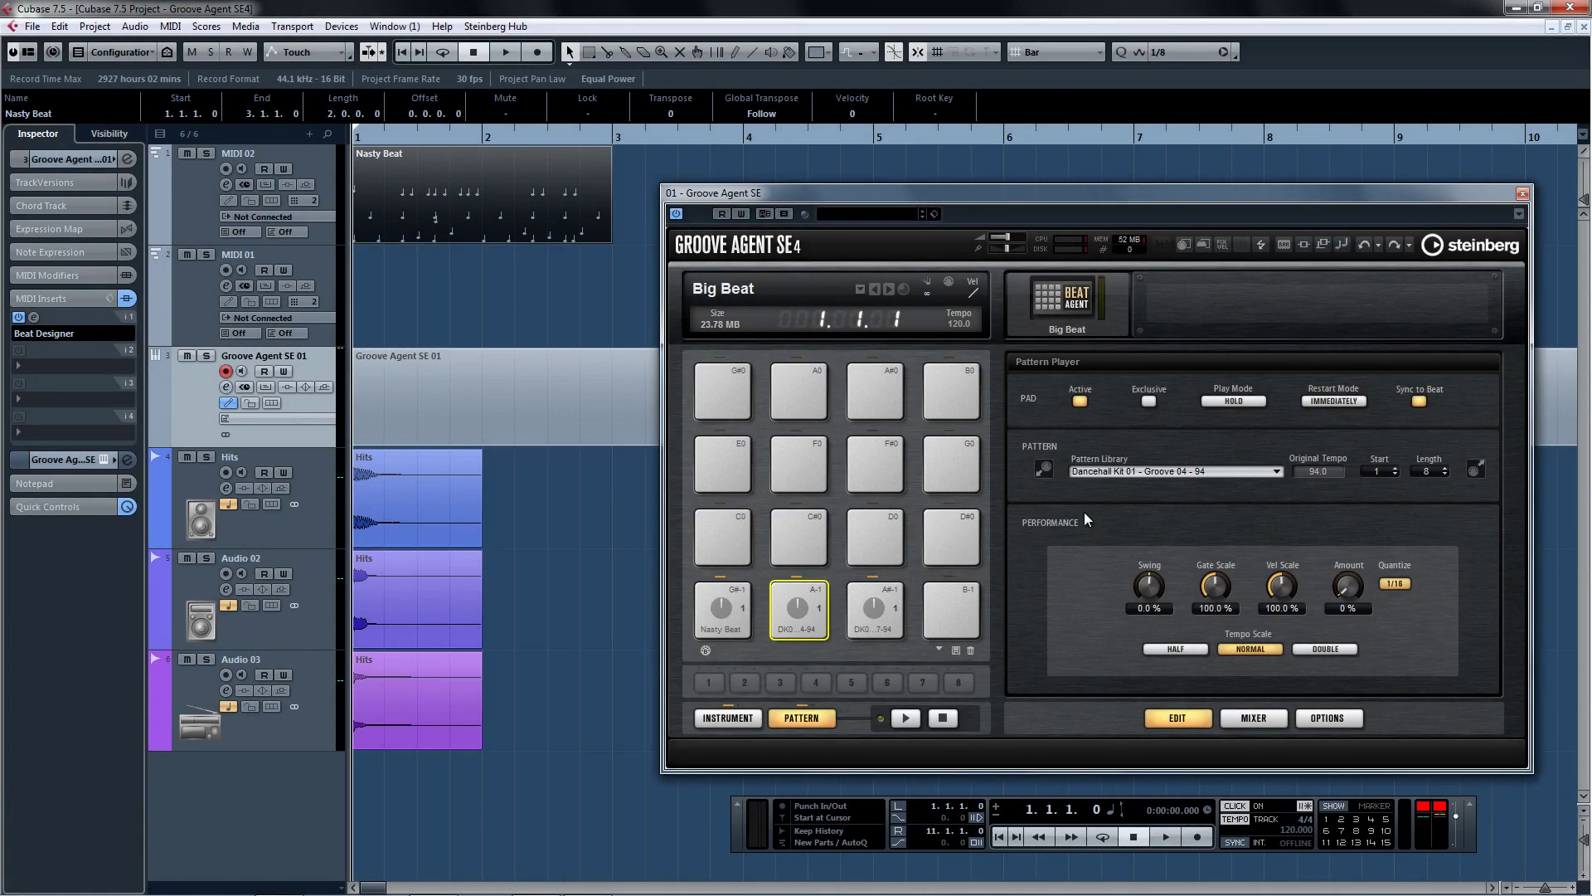
Copy pad A-1's Groove 04 pattern onto the MIDI 01 track and audition it
drag(1474, 473, 357, 297)
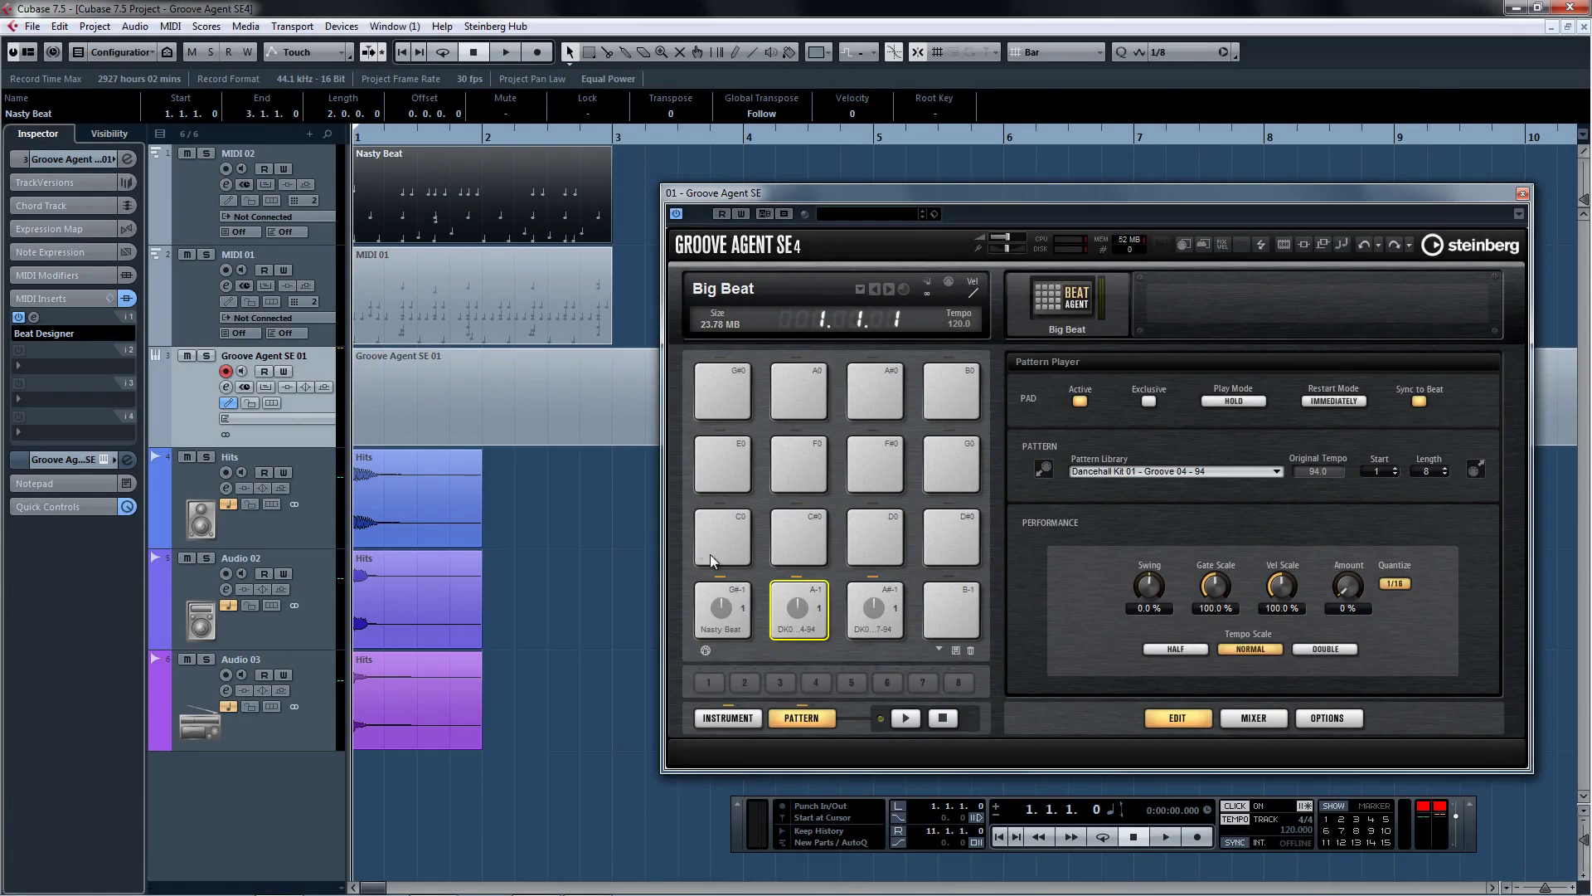
click(798, 610)
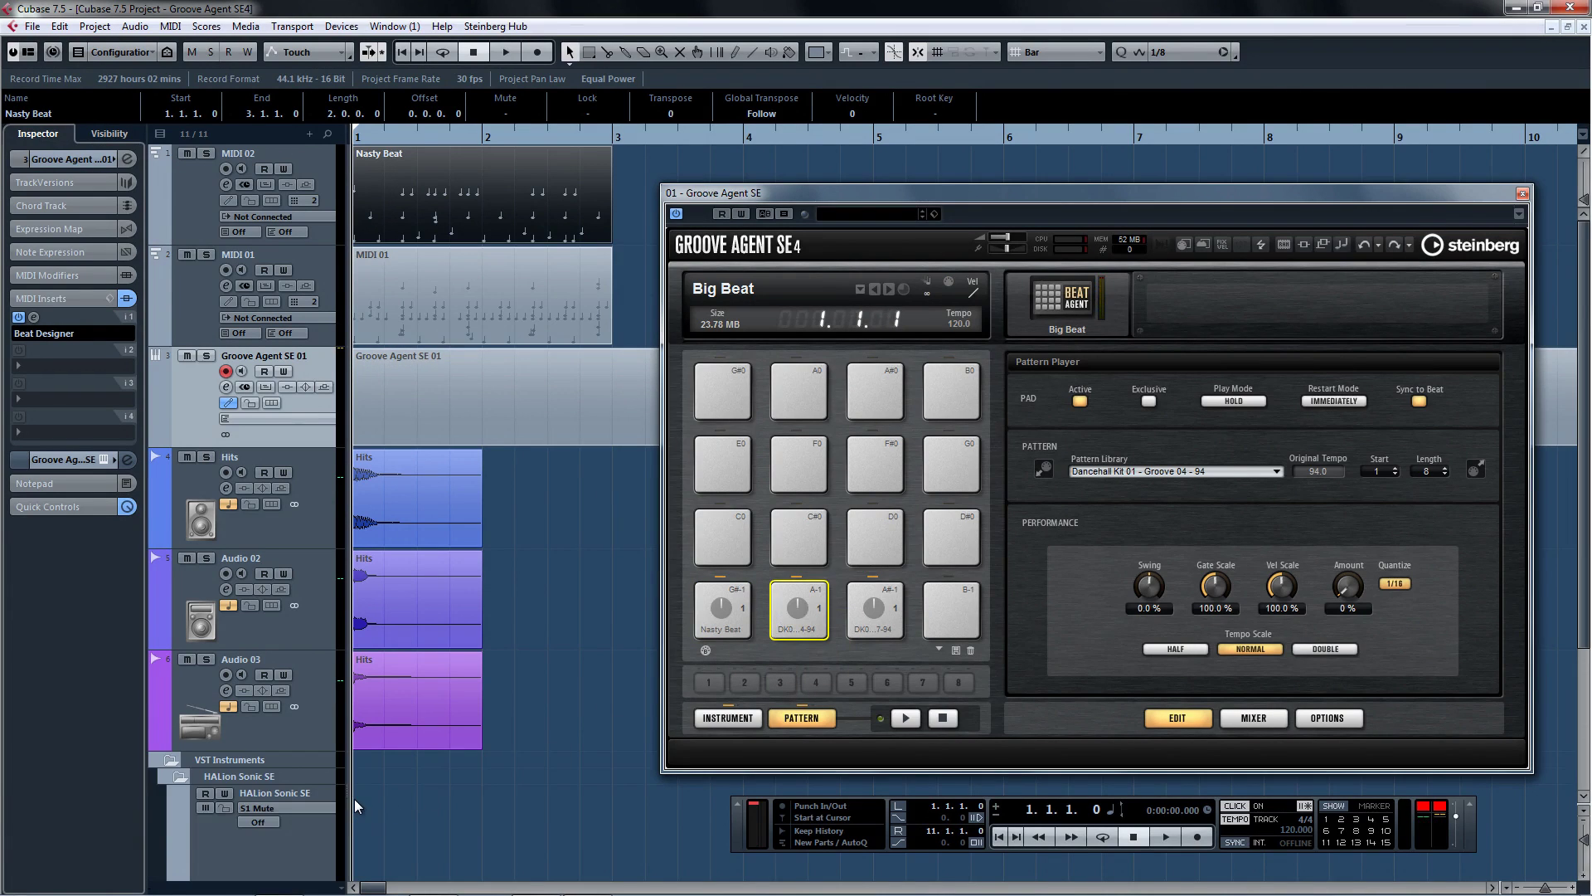
scroll(355, 799, down, 3)
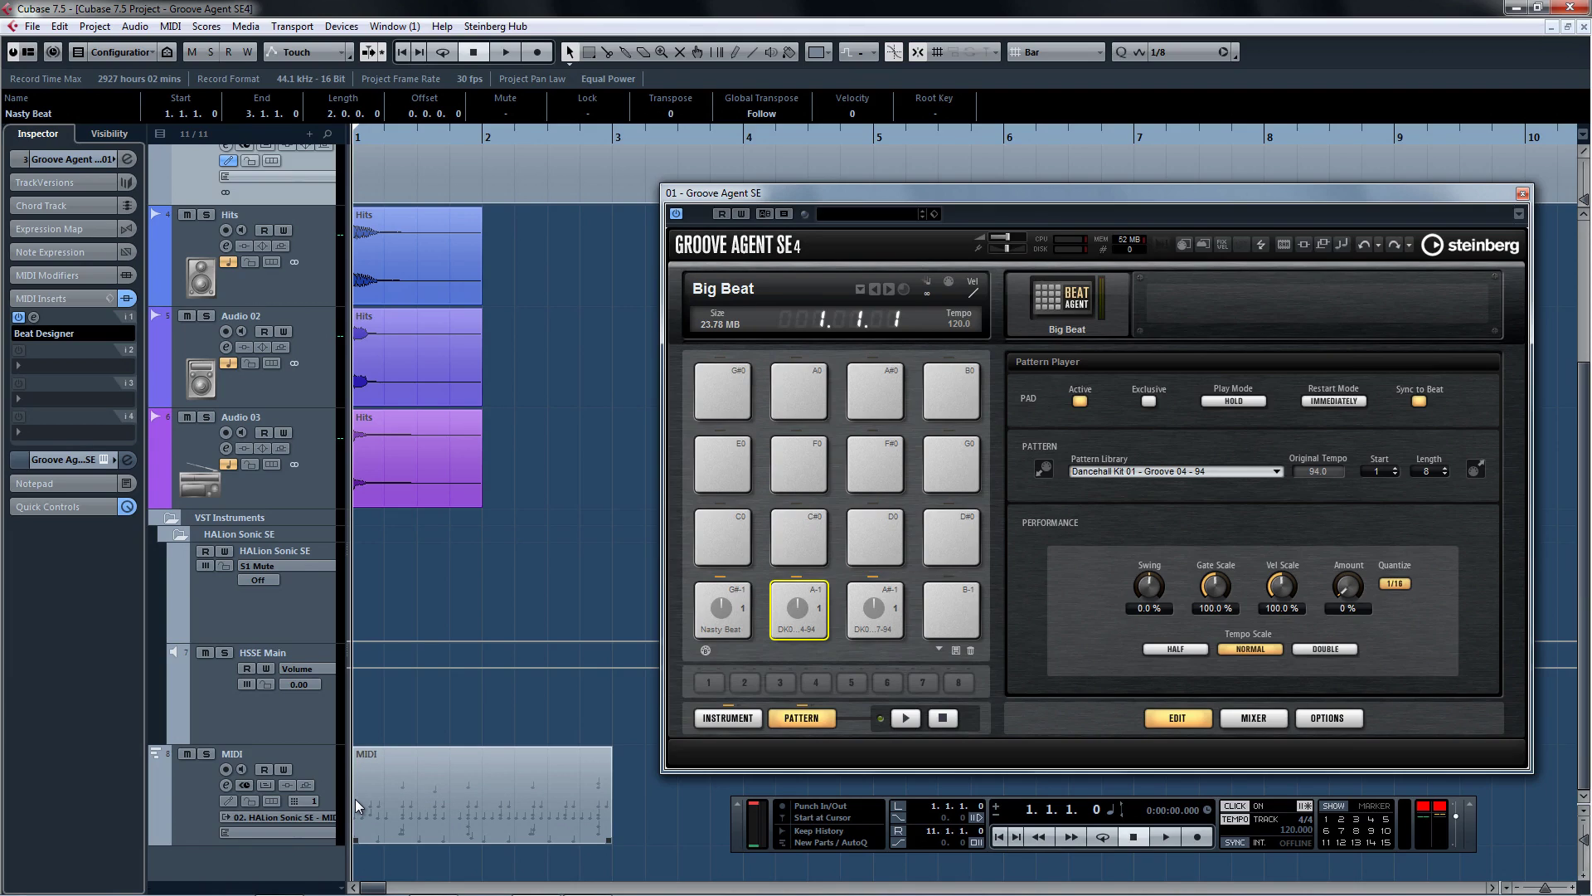
Play the Nasty Beat pattern on pad G#-1 and set its swing to 30%
click(719, 605)
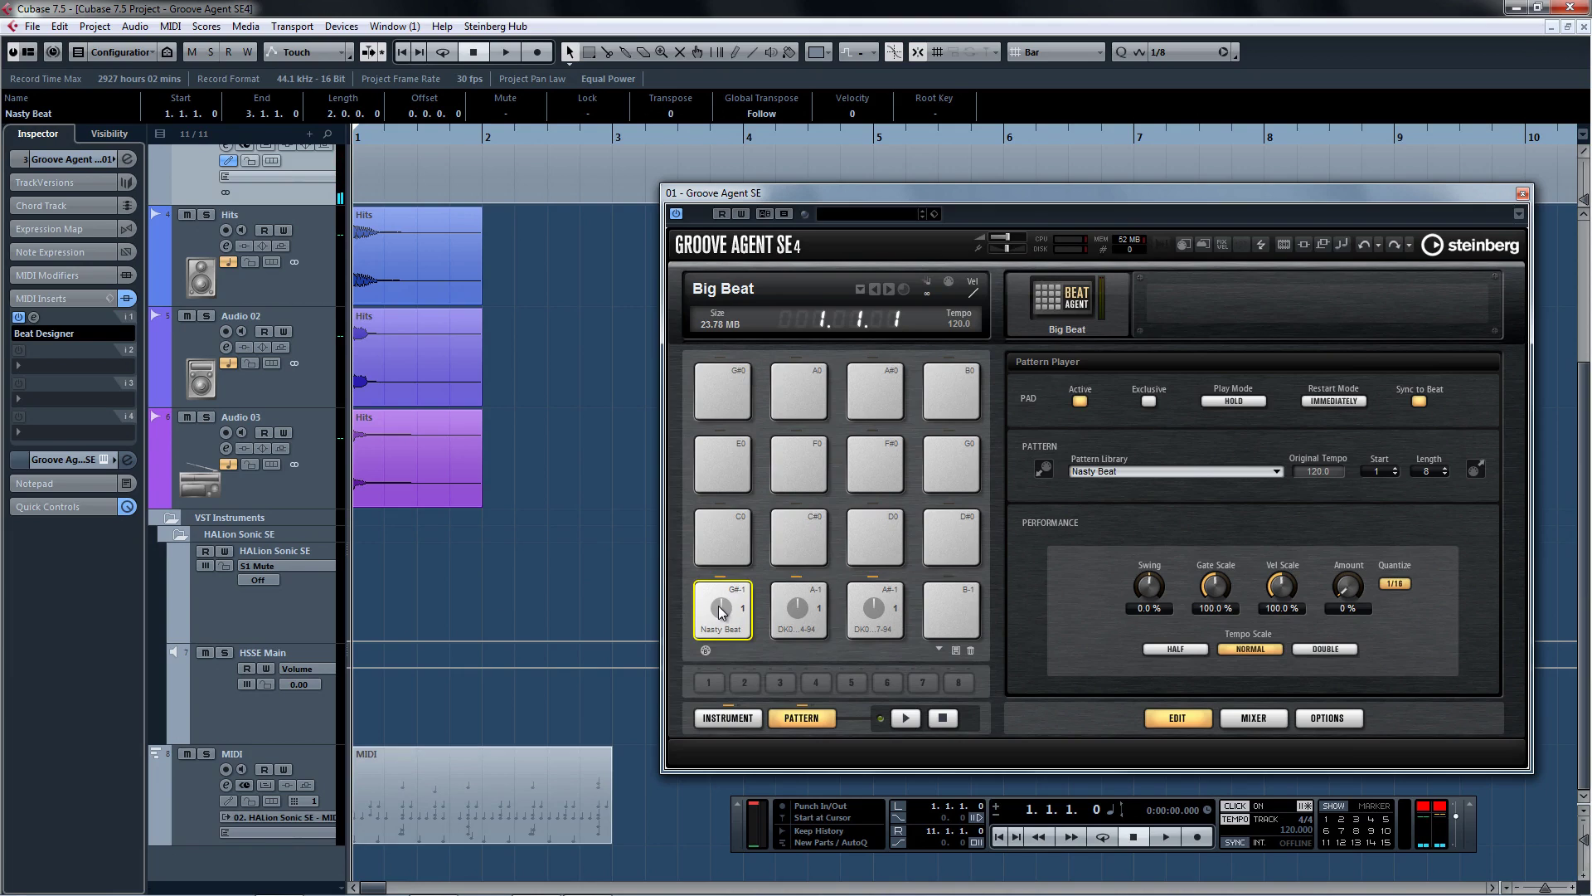
click(903, 718)
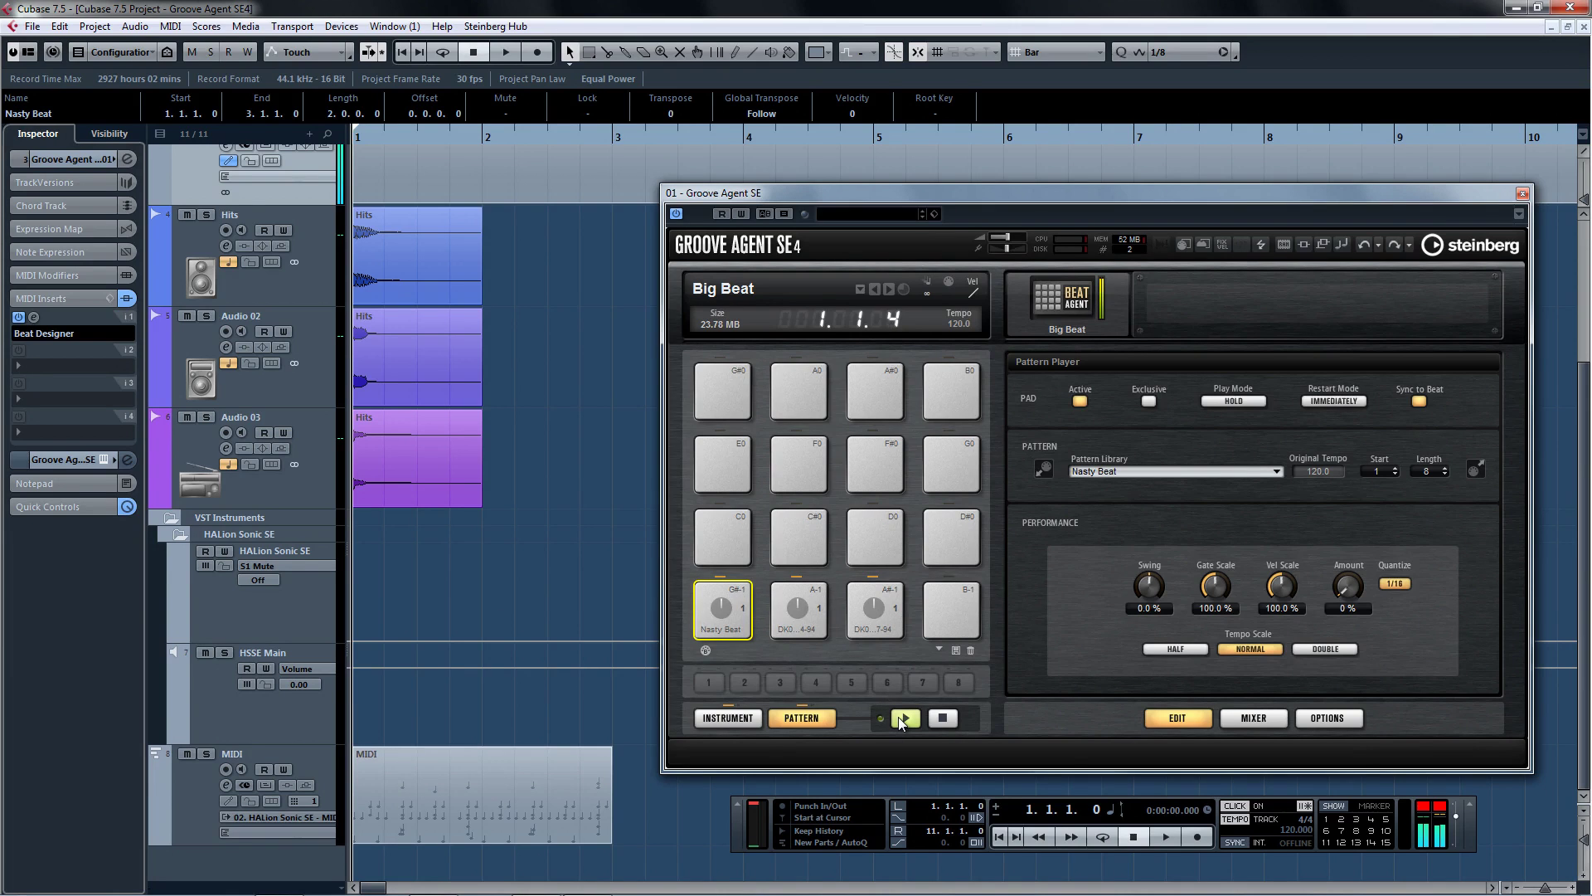
drag(1157, 599, 1149, 564)
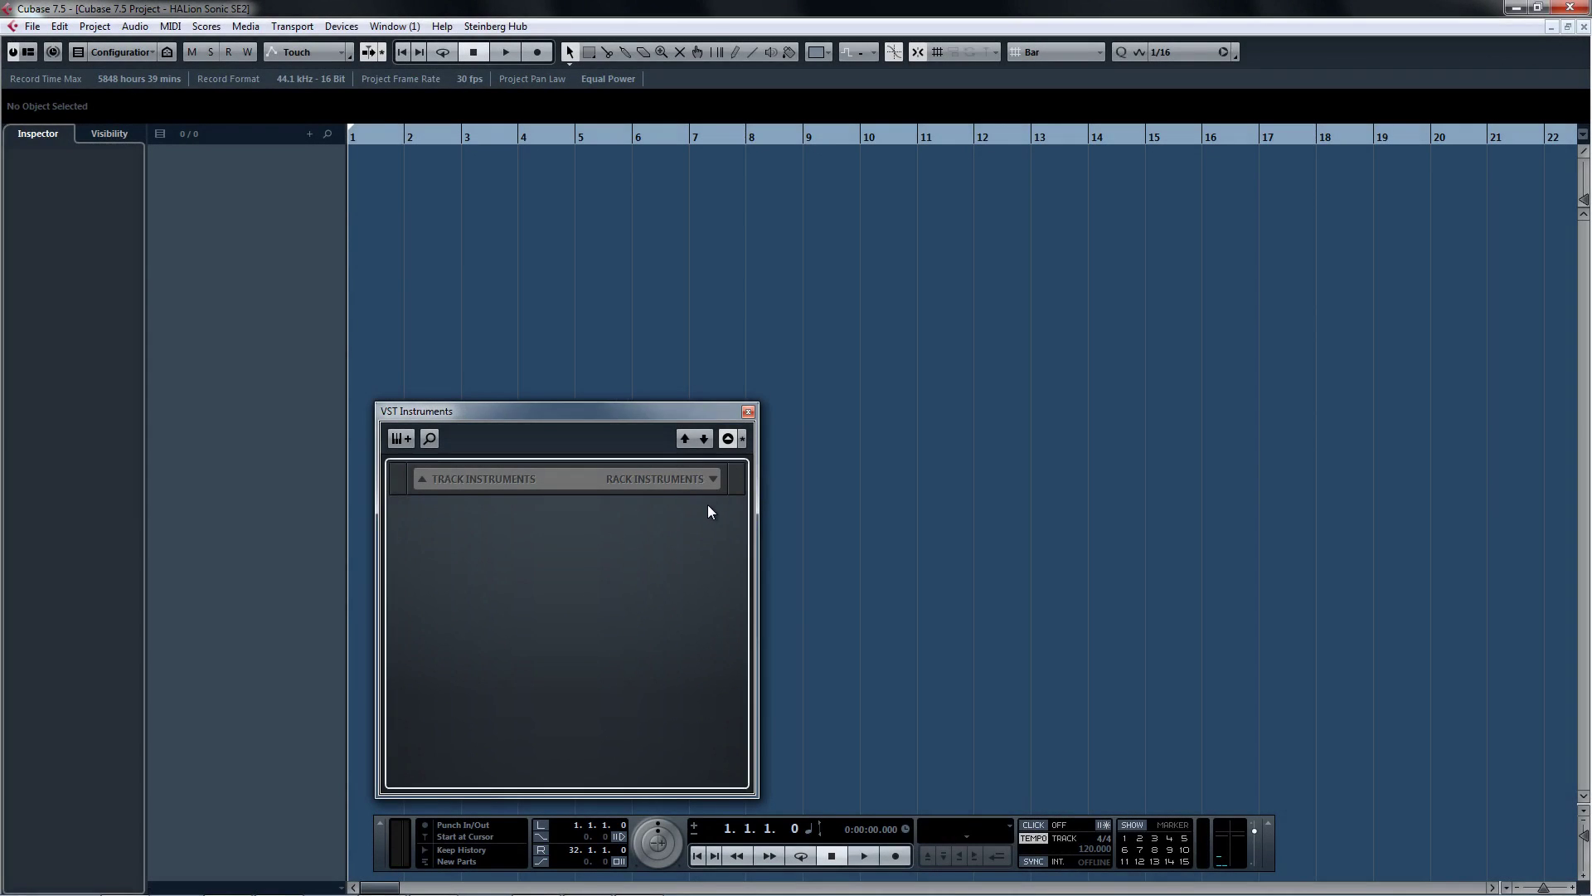
Create a HALion Sonic SE instrument track from the VST Instruments window
click(716, 483)
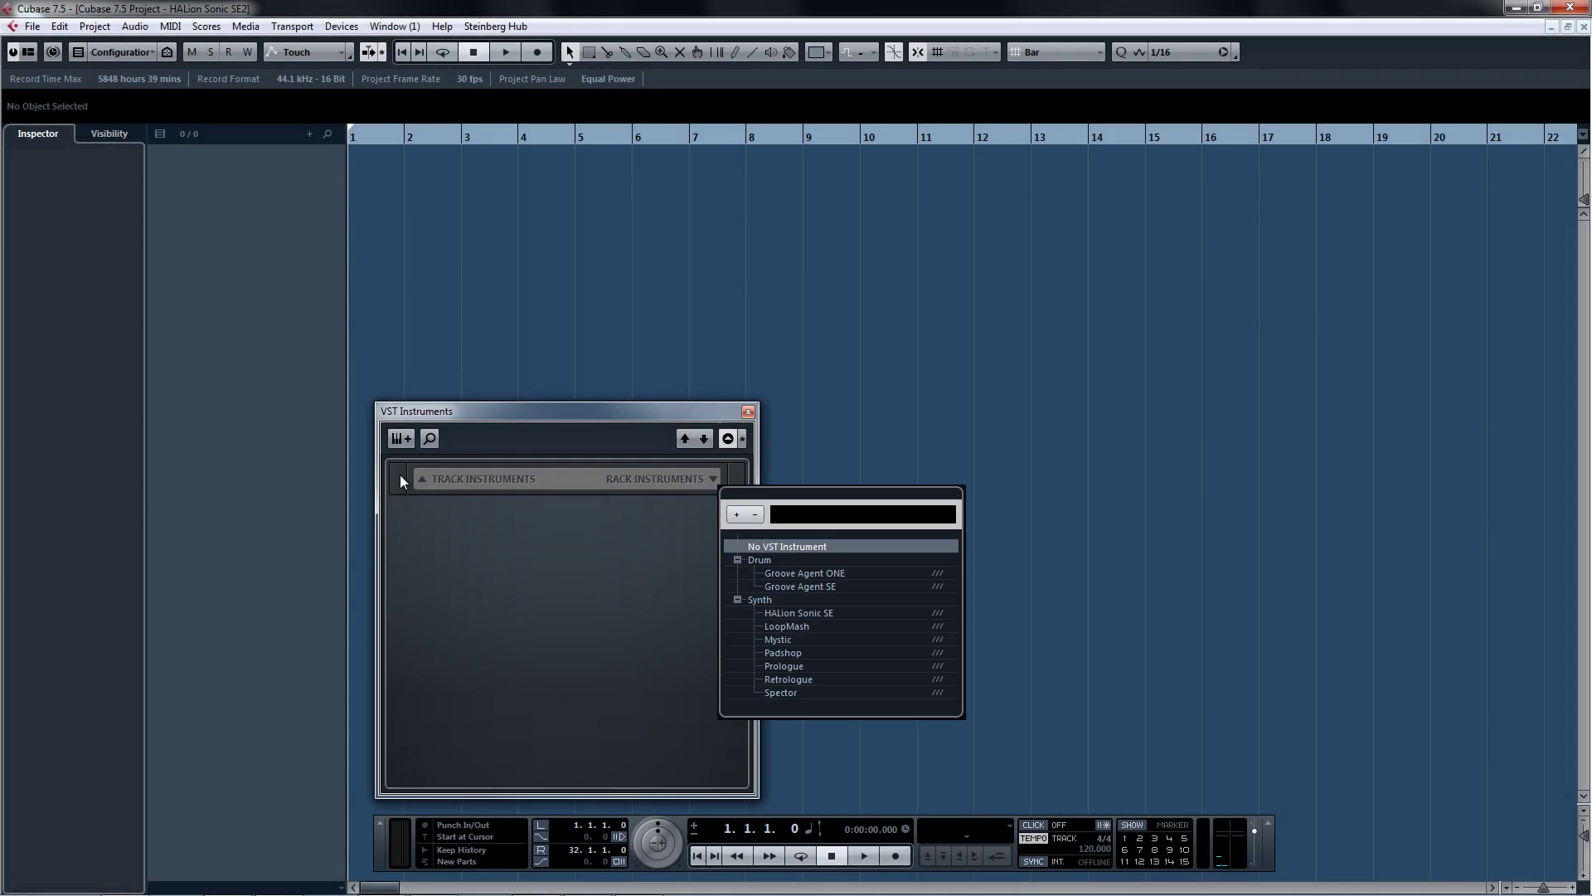
click(399, 446)
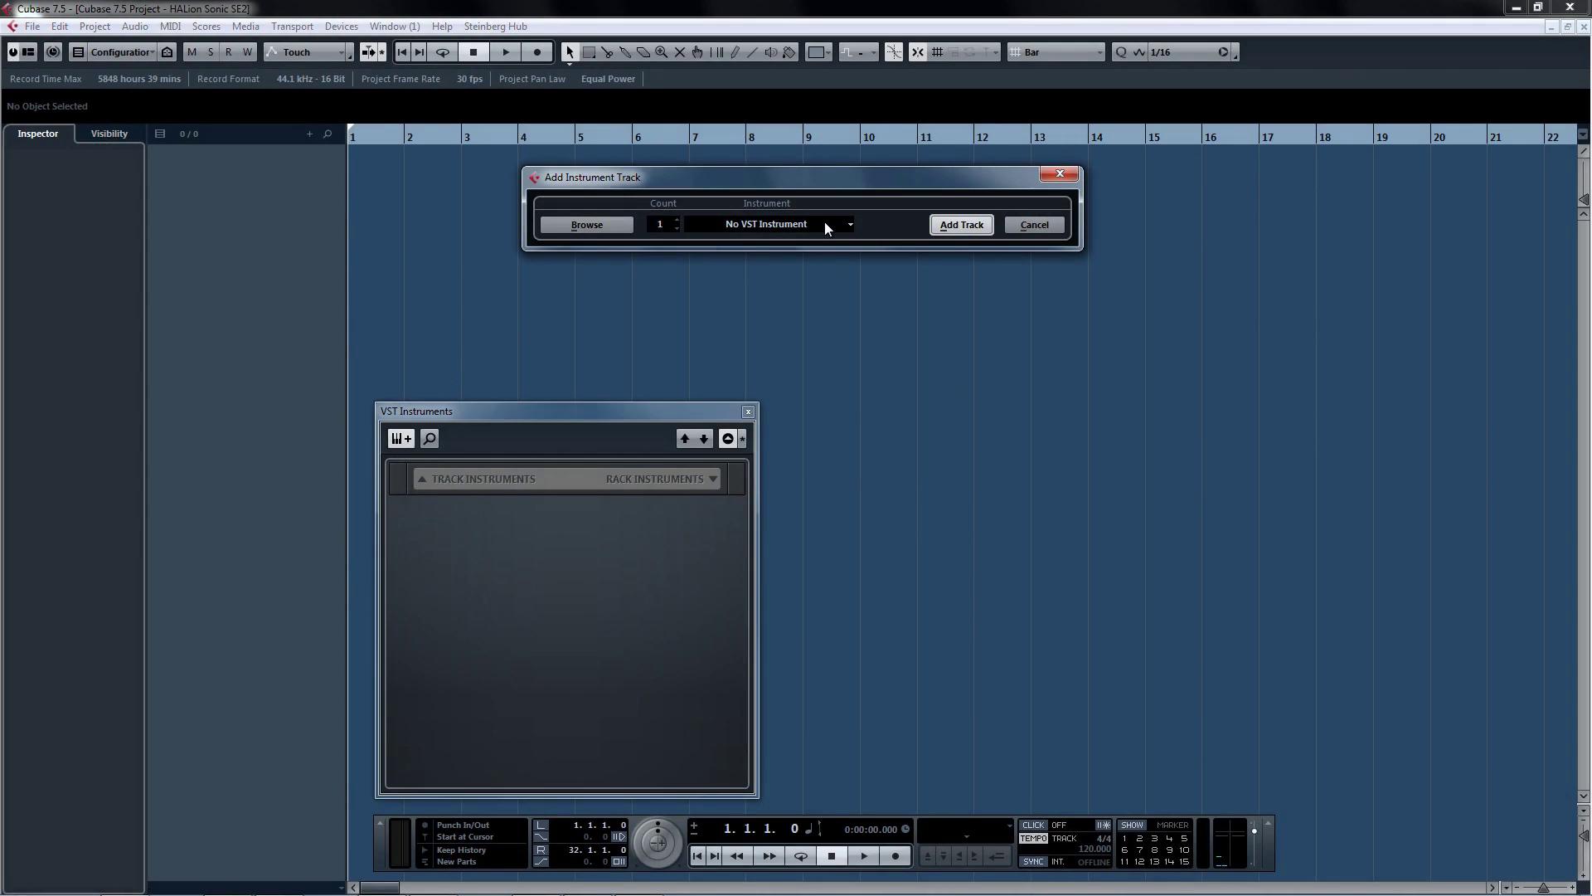
click(826, 226)
click(821, 361)
click(954, 224)
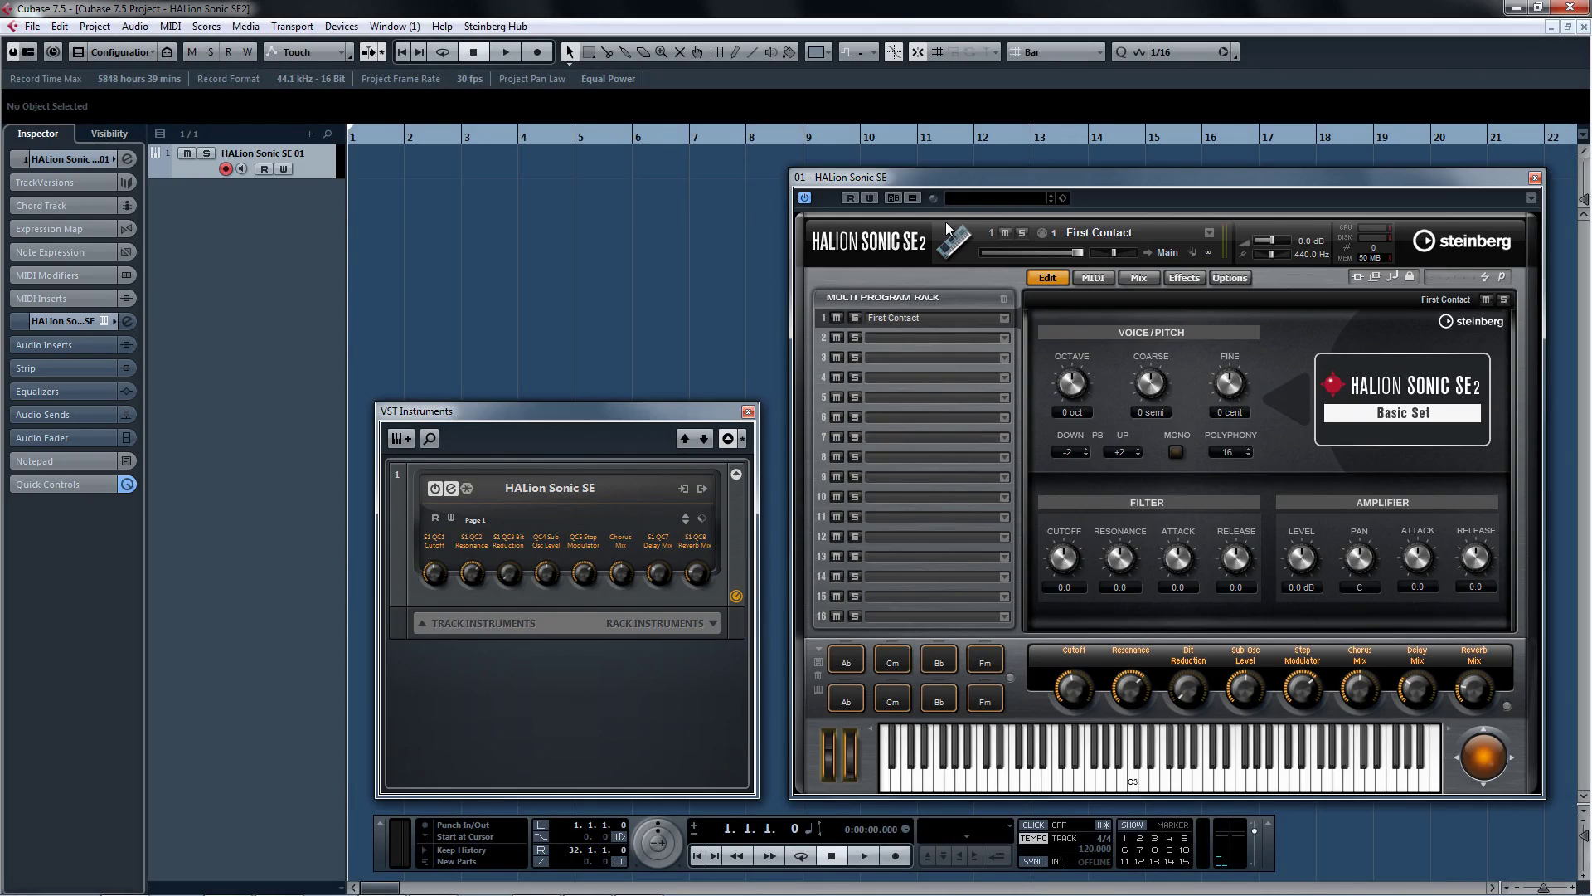
Add fifteen MIDI tracks, MIDI 01 to MIDI 15, from the track list
right_click(315, 180)
mouse_move(516, 188)
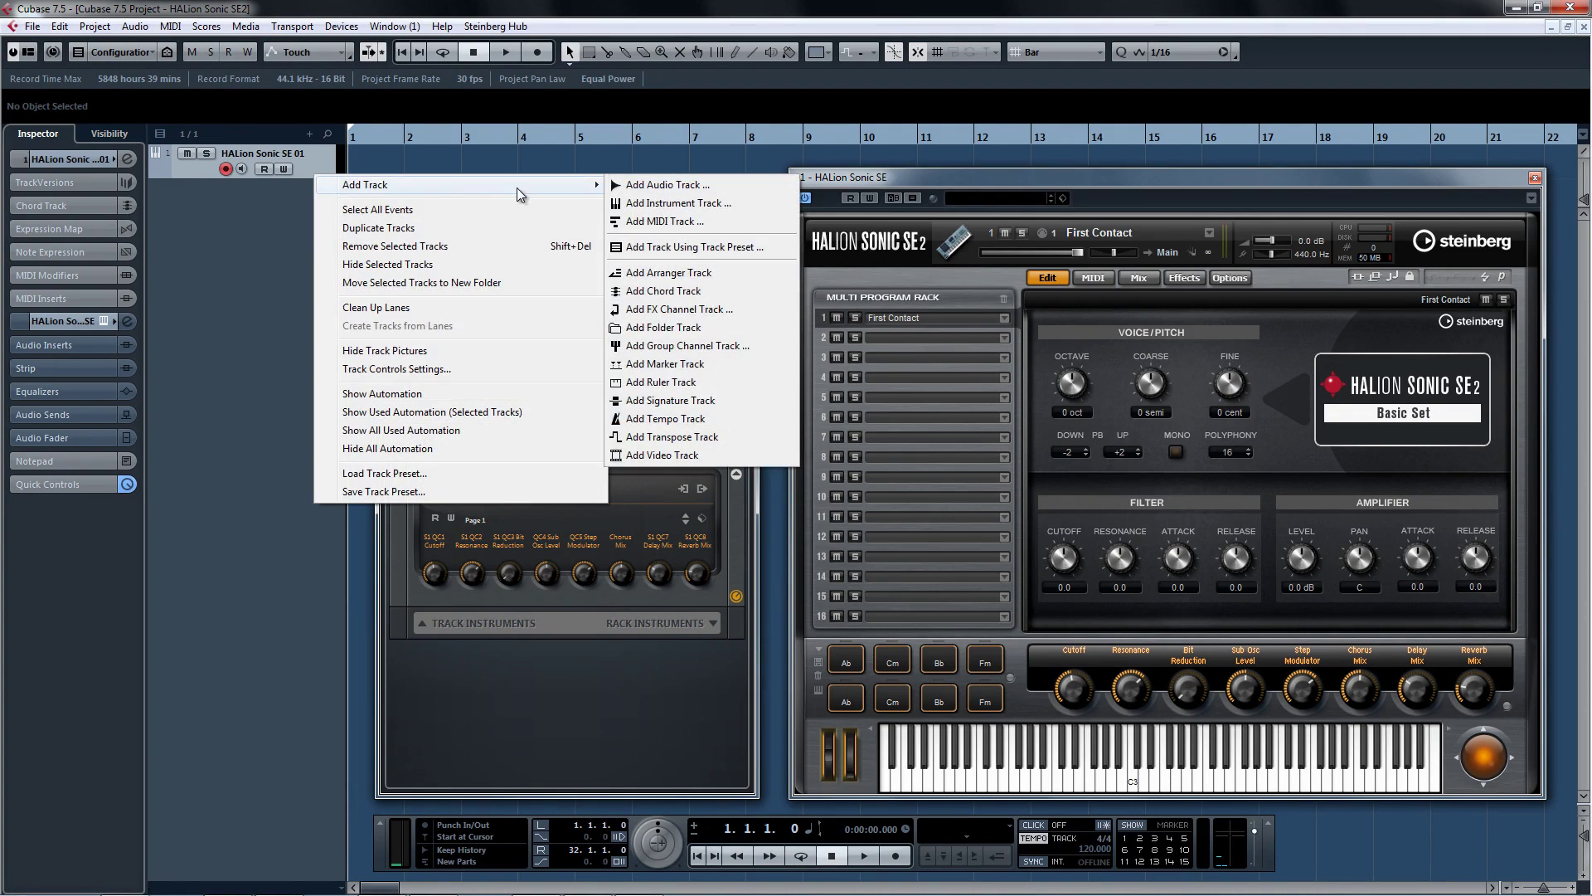
click(655, 223)
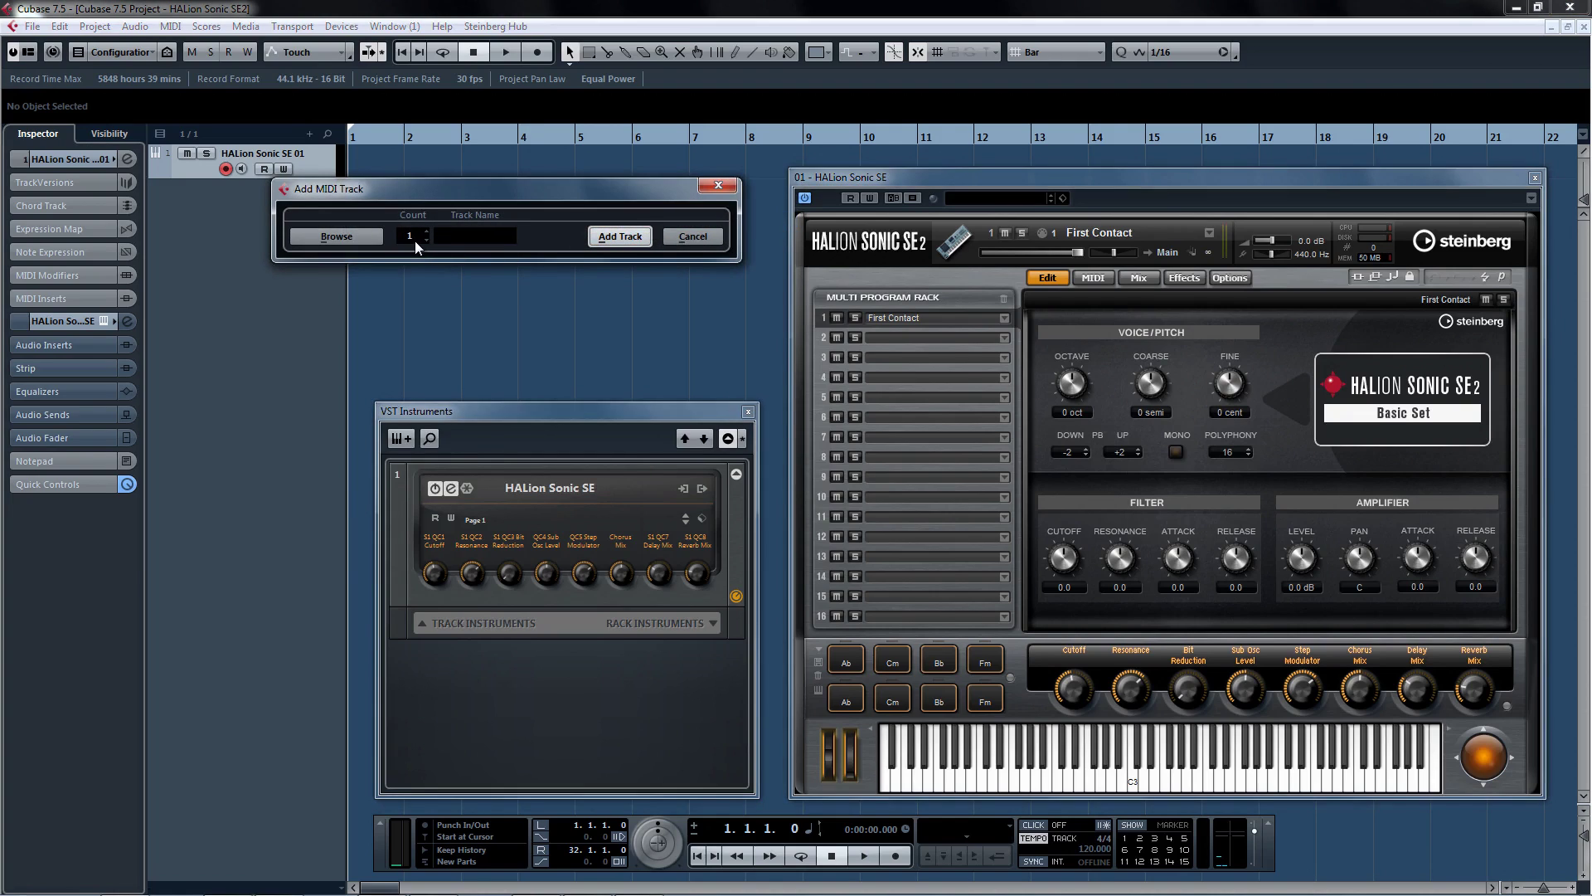
click(615, 244)
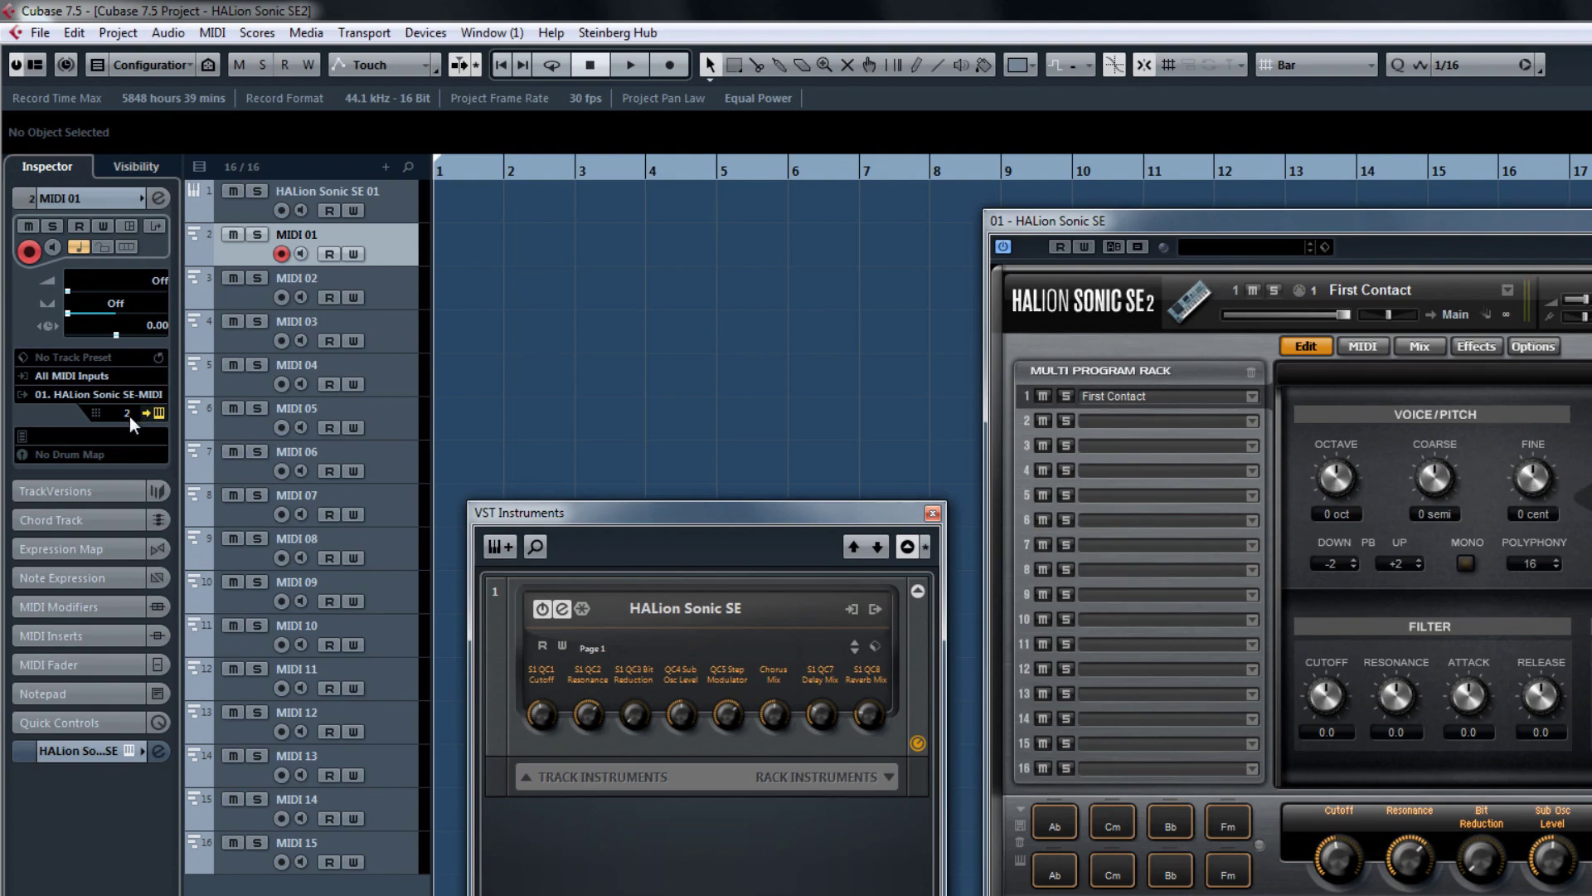
click(390, 288)
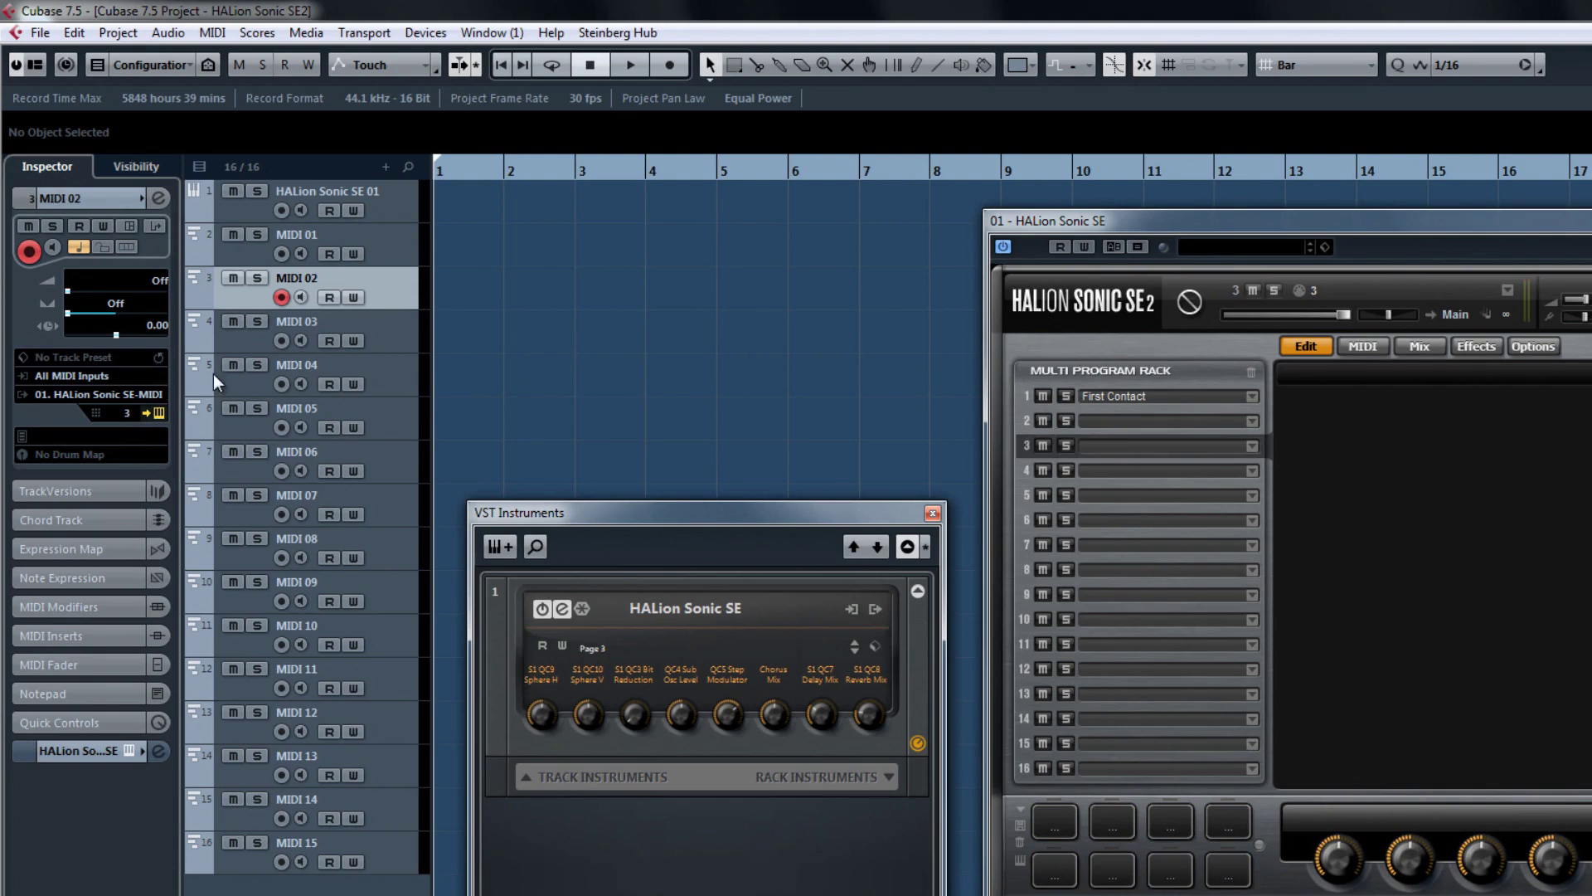
click(393, 334)
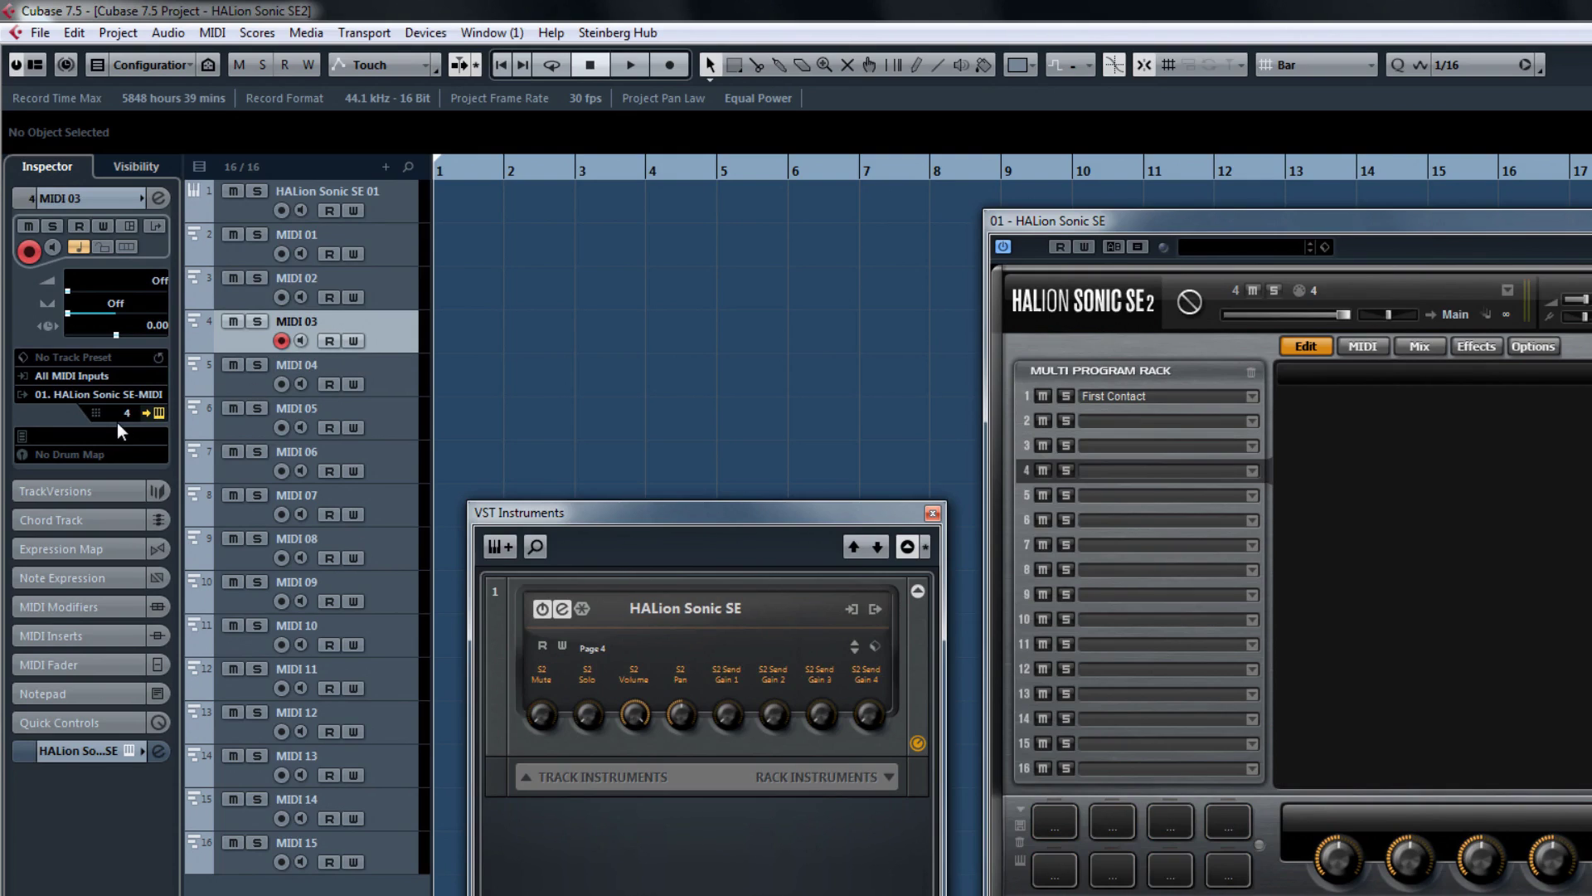
click(249, 388)
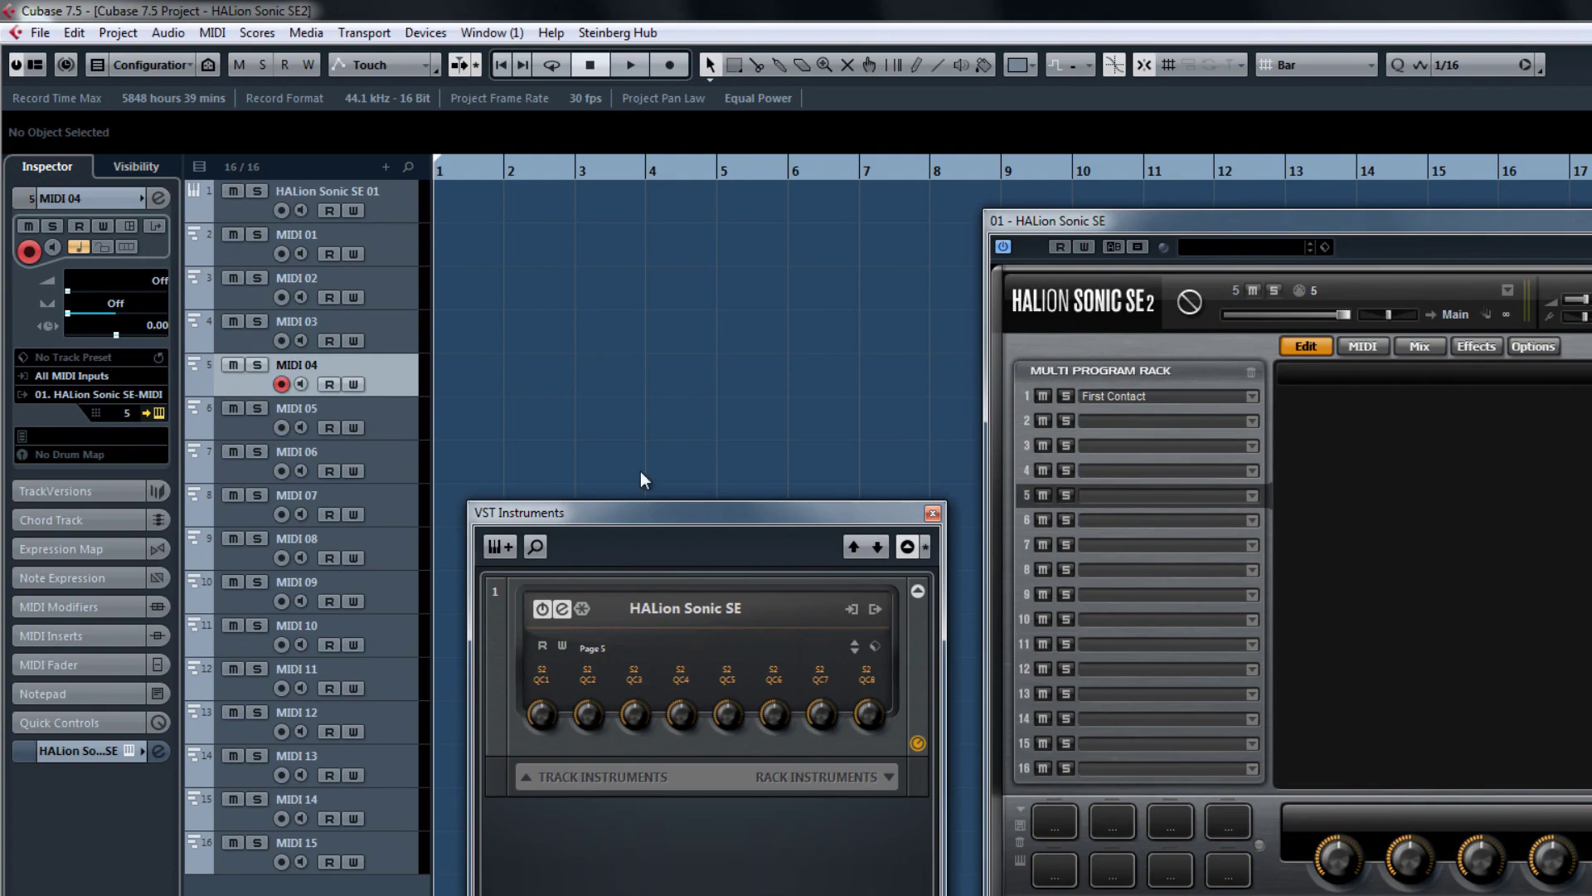
click(252, 431)
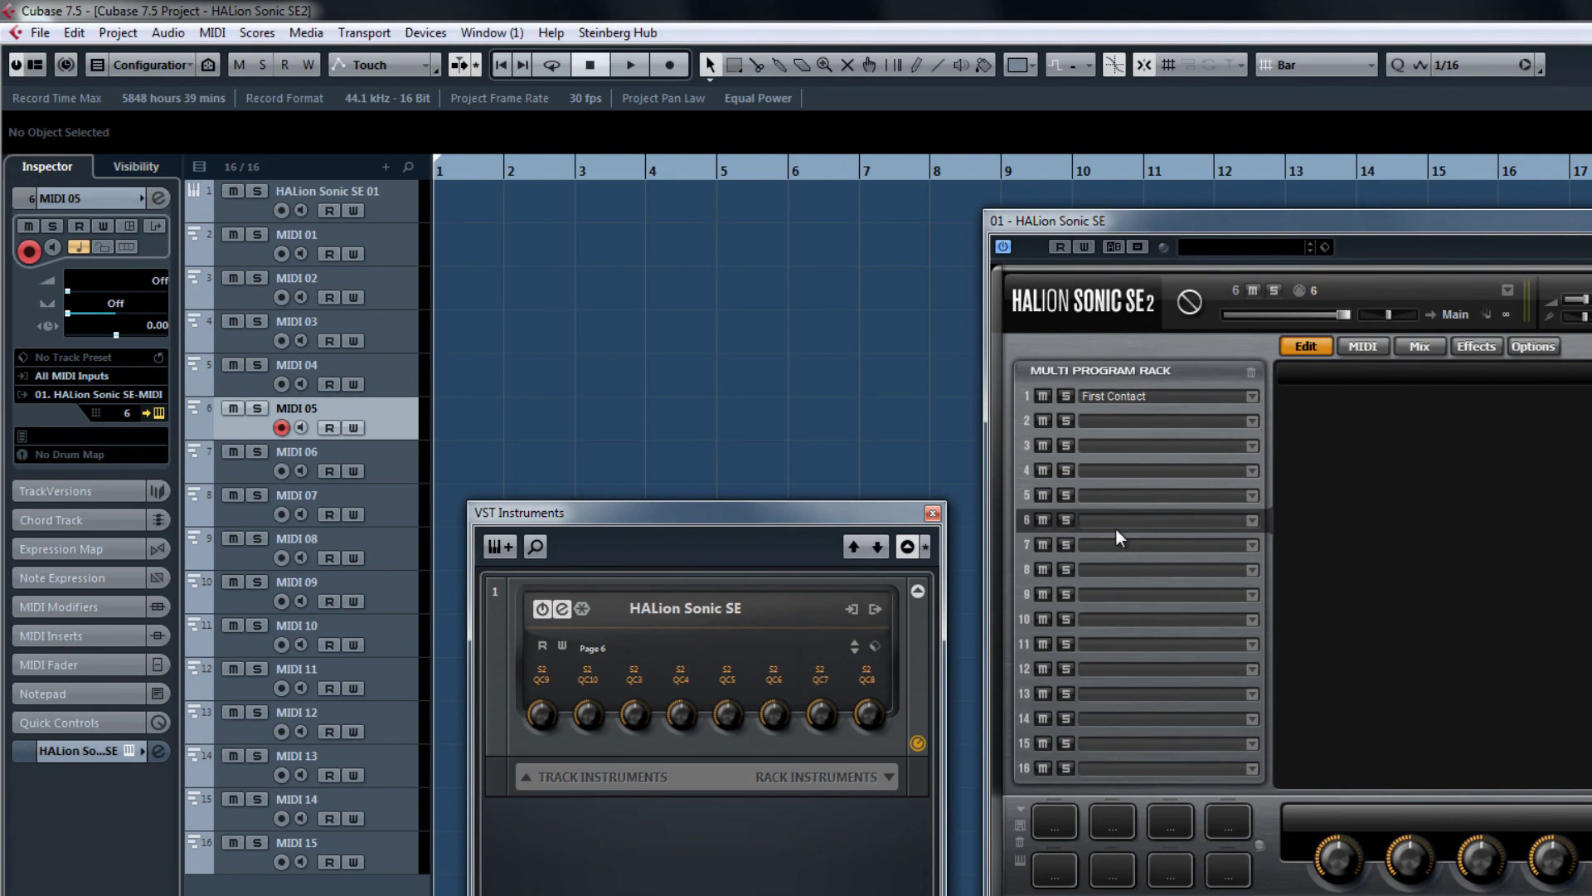
click(249, 217)
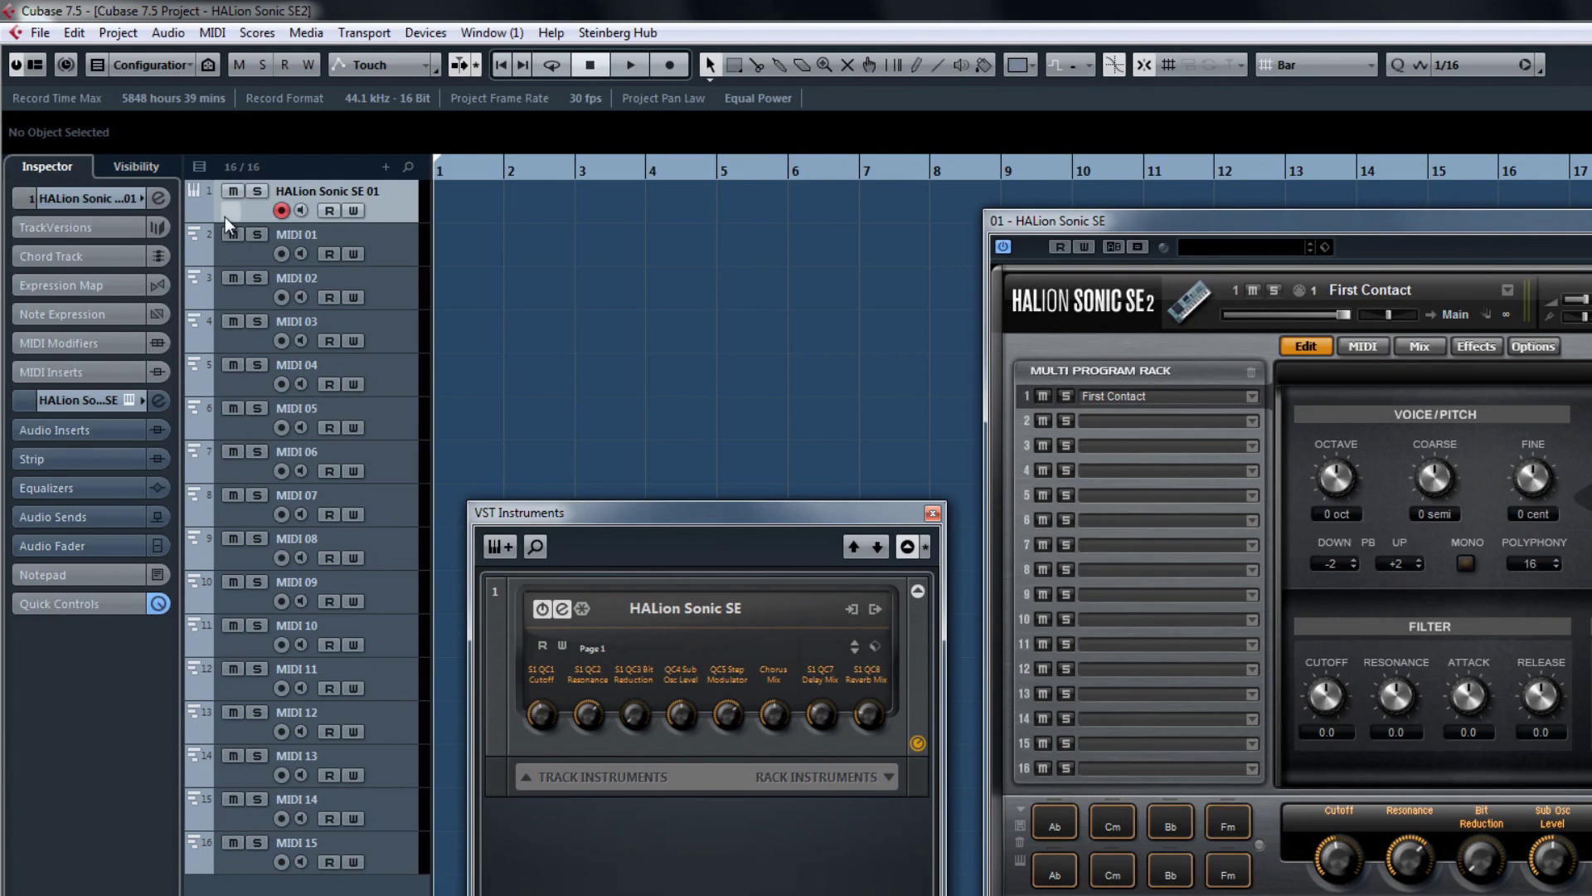
Activate HALion Sonic SE's extra outputs, HSSE Out 2 through all remaining outputs
click(195, 212)
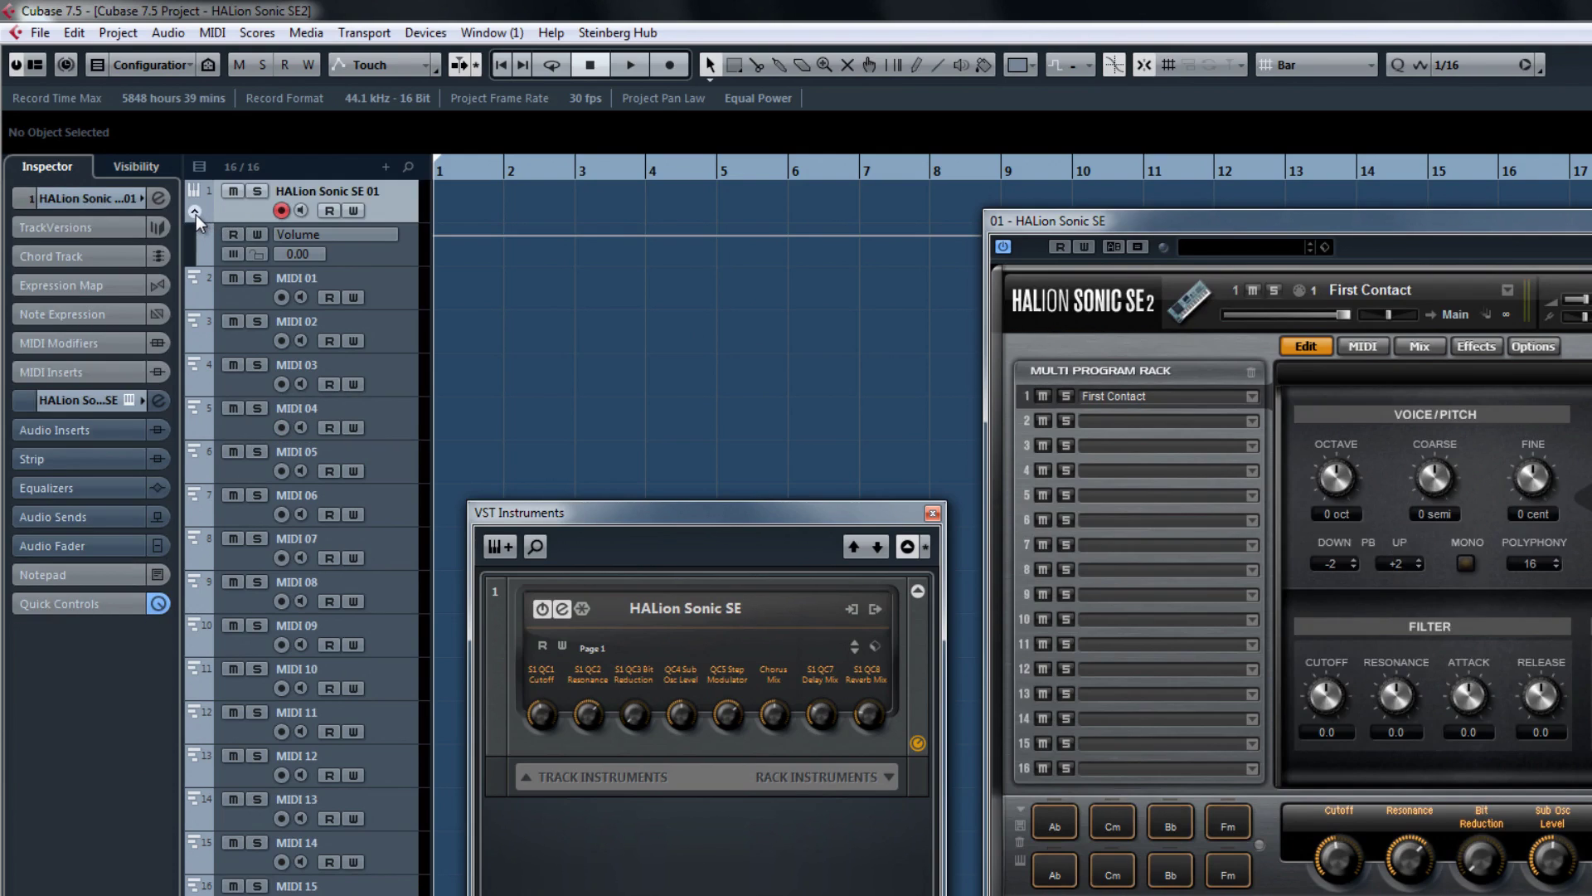
click(872, 615)
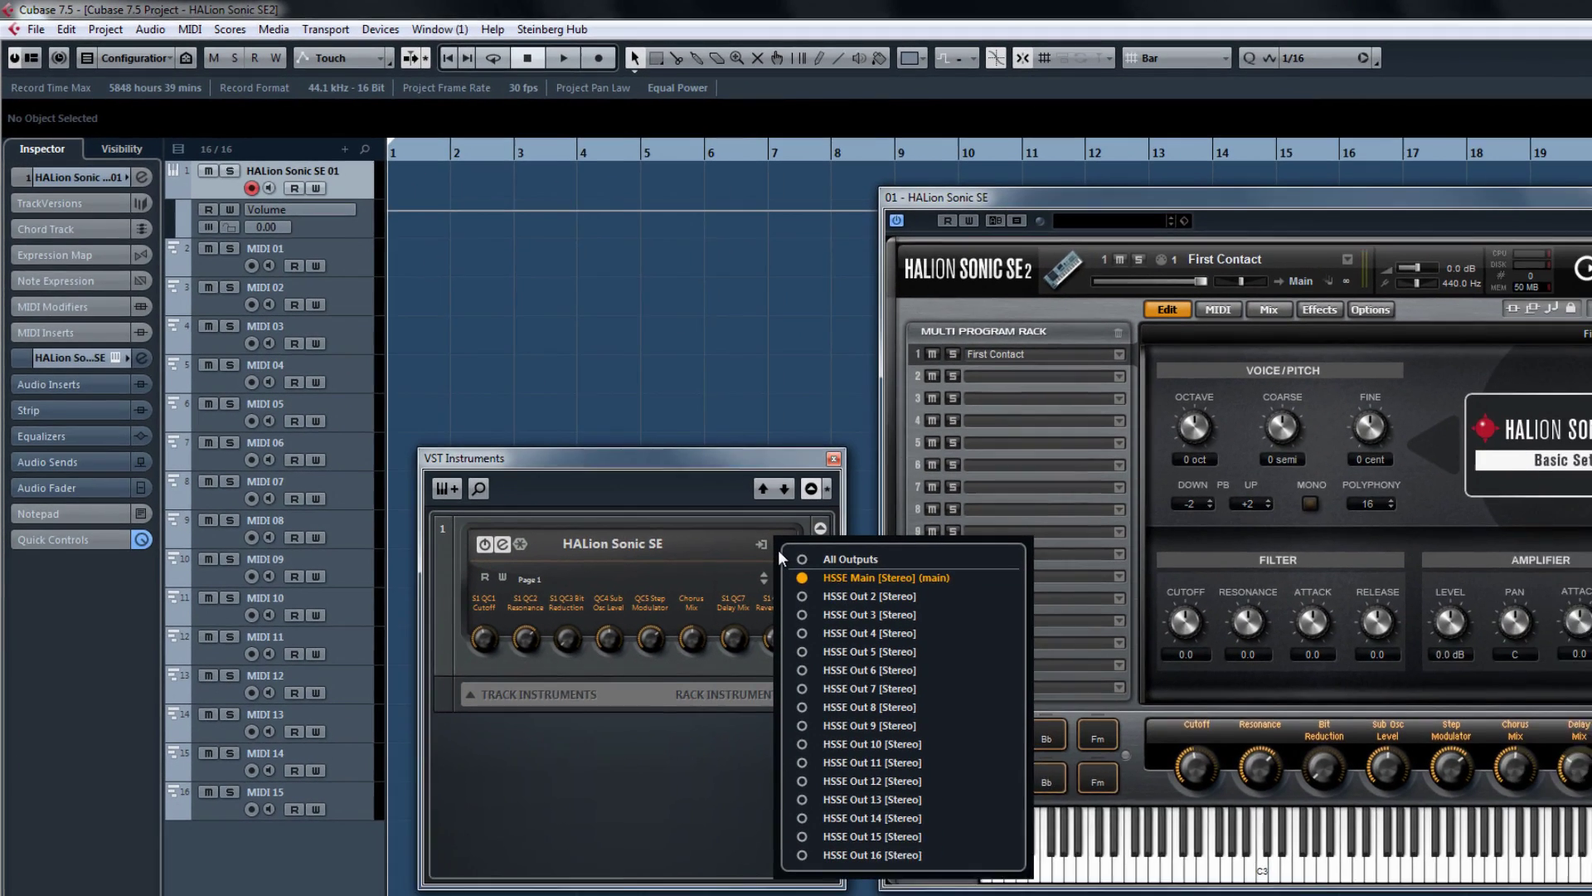
click(789, 587)
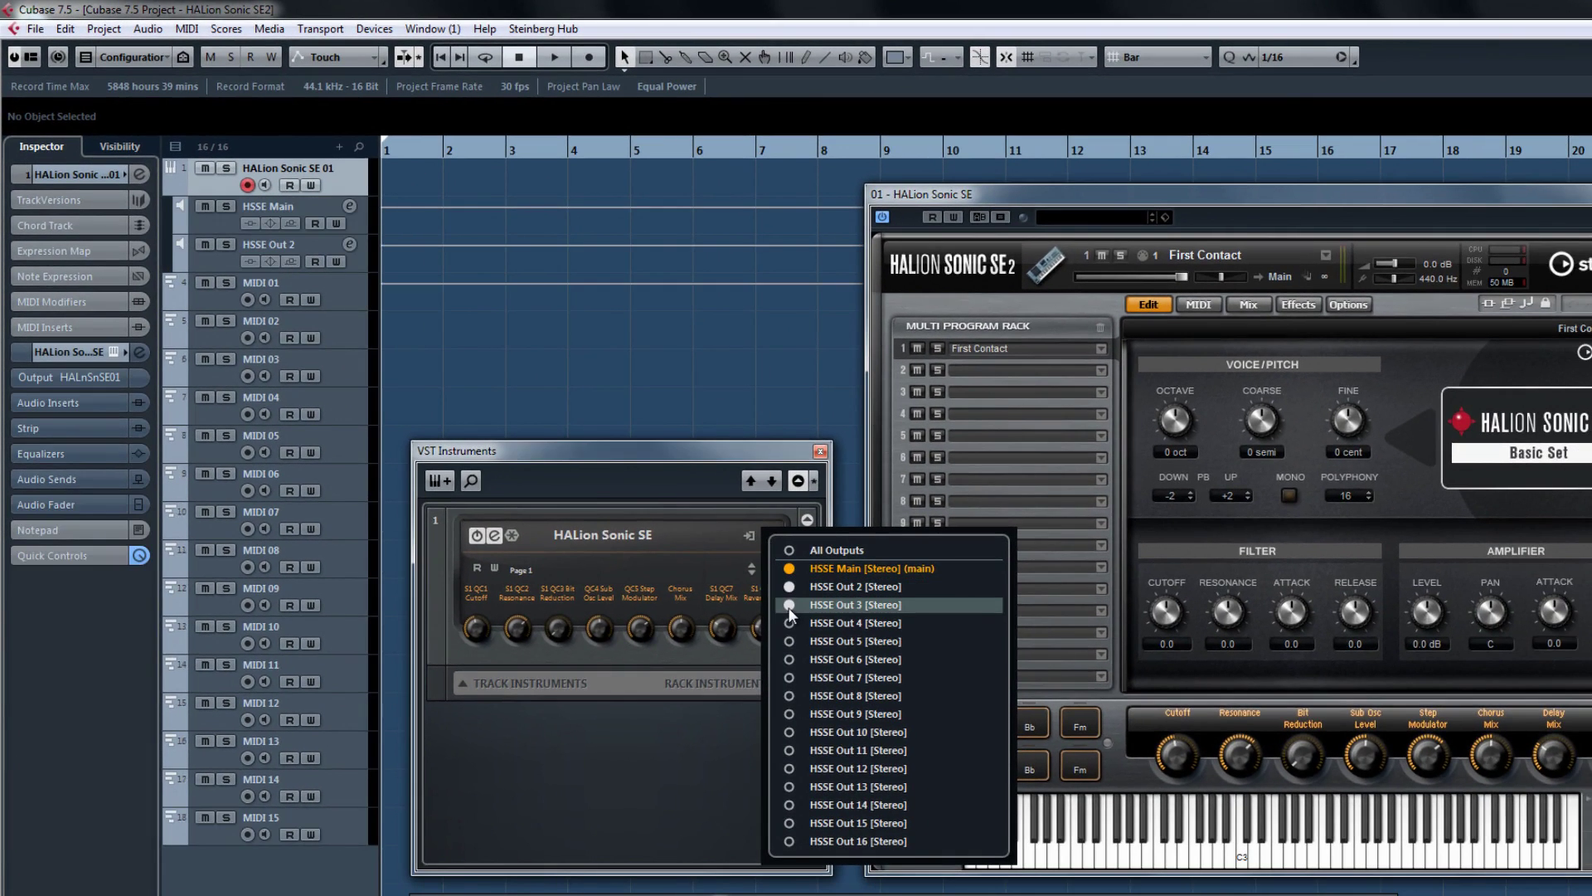
click(789, 608)
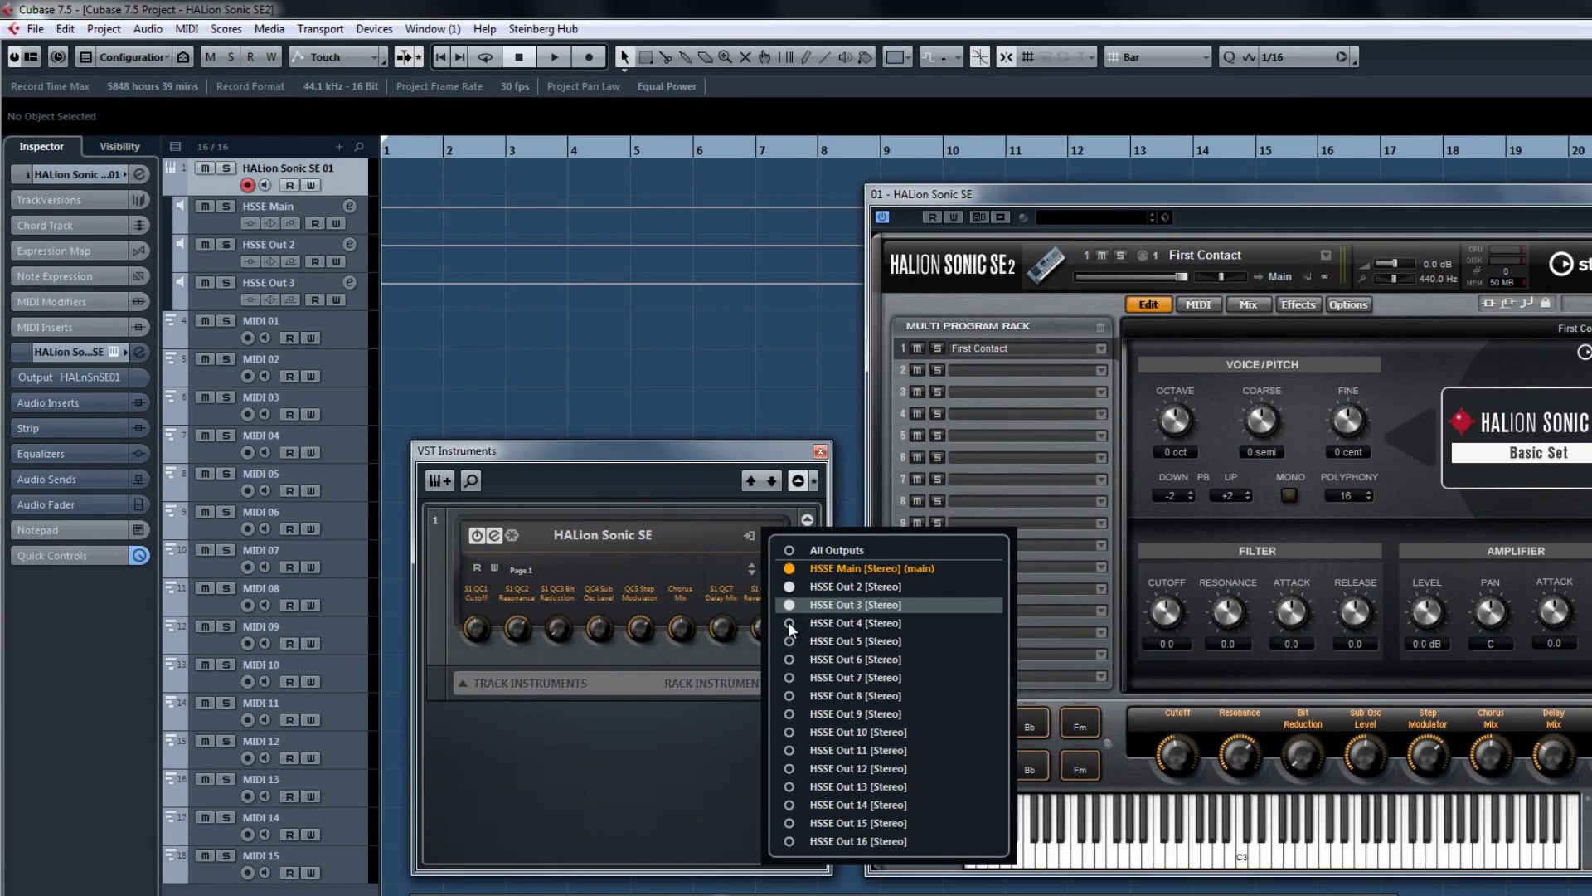
click(789, 623)
click(108, 177)
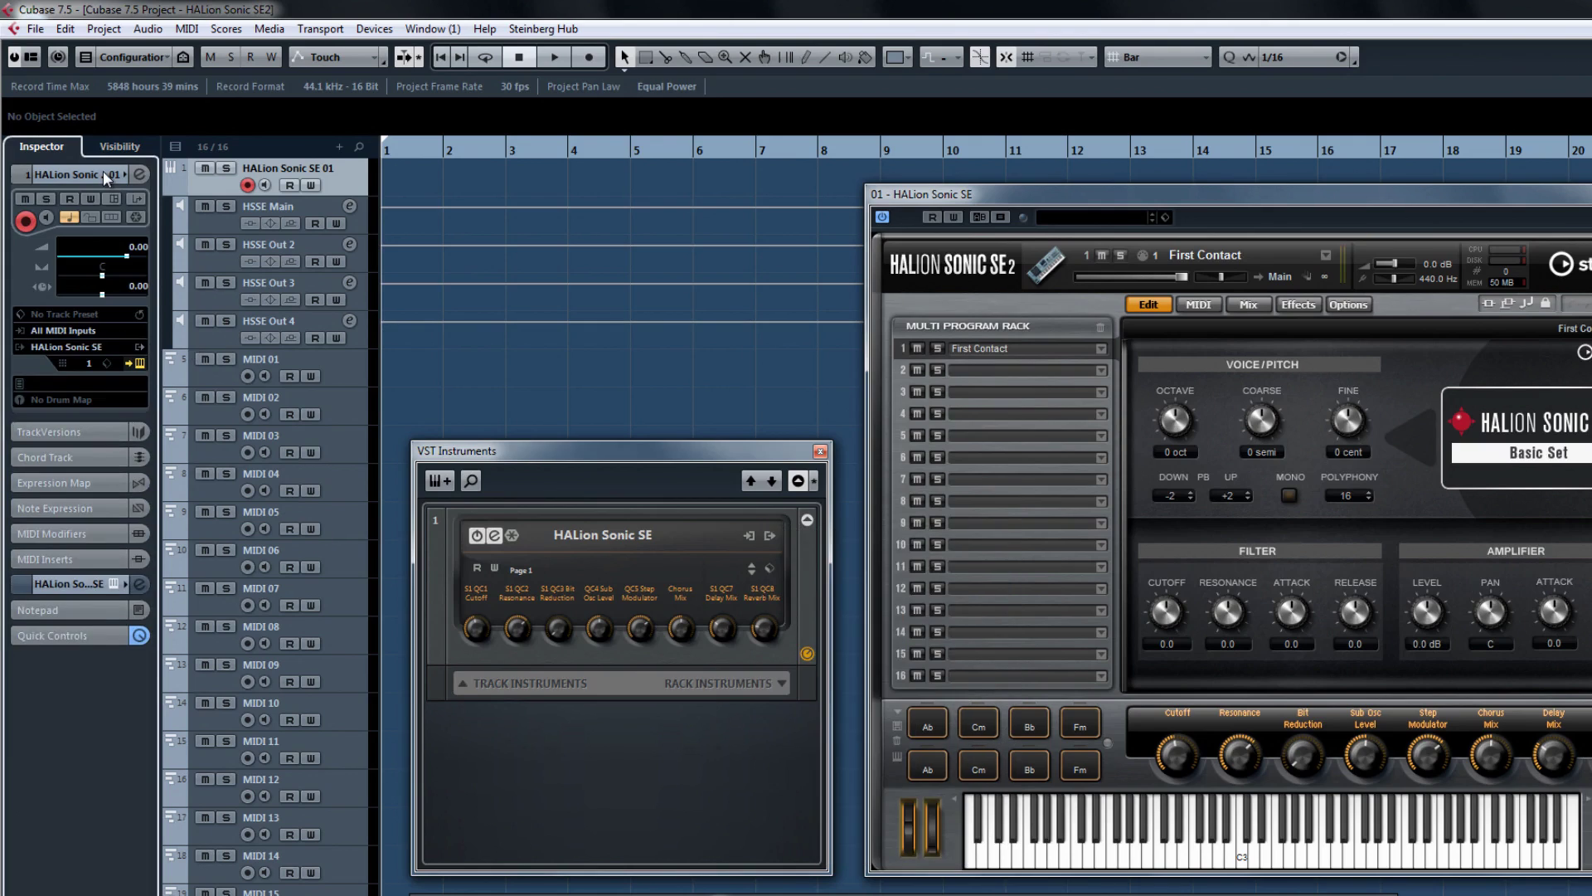
click(147, 348)
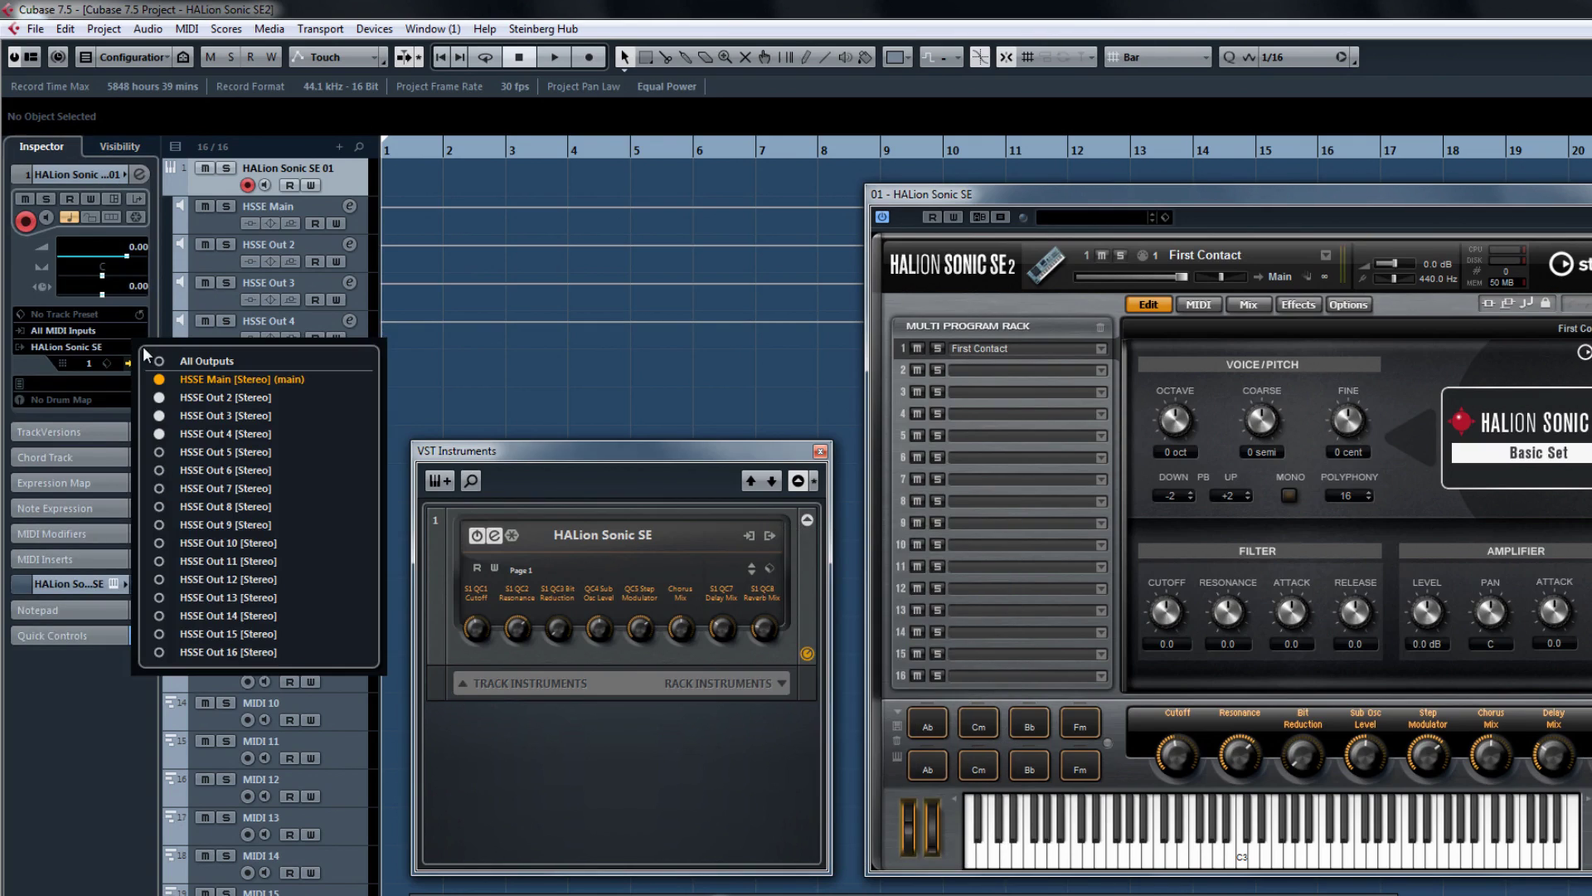
click(159, 452)
click(159, 470)
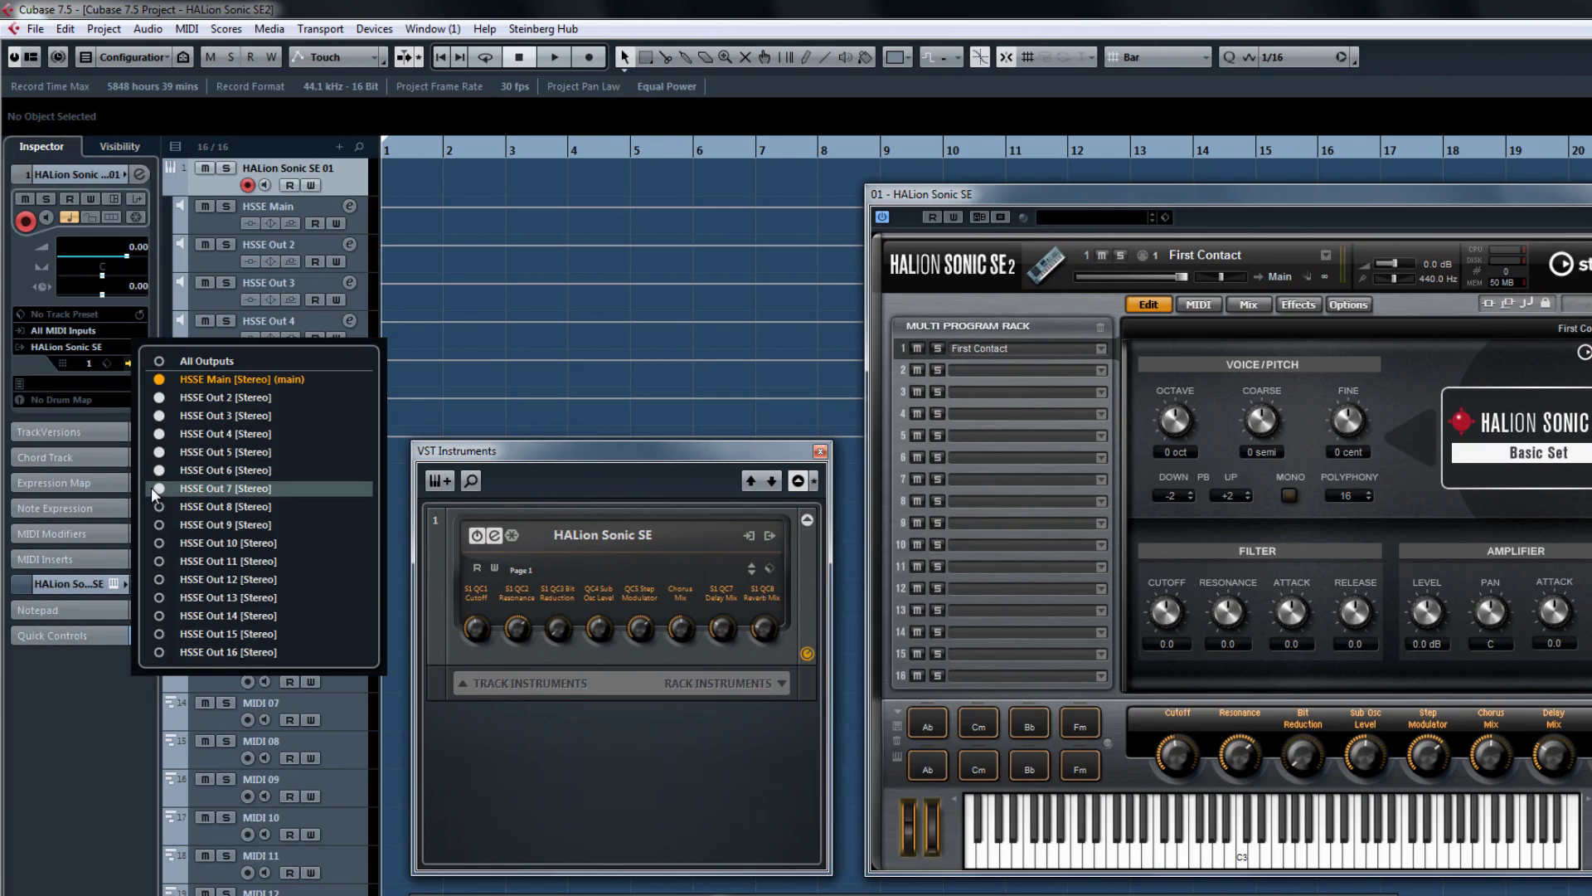
click(159, 361)
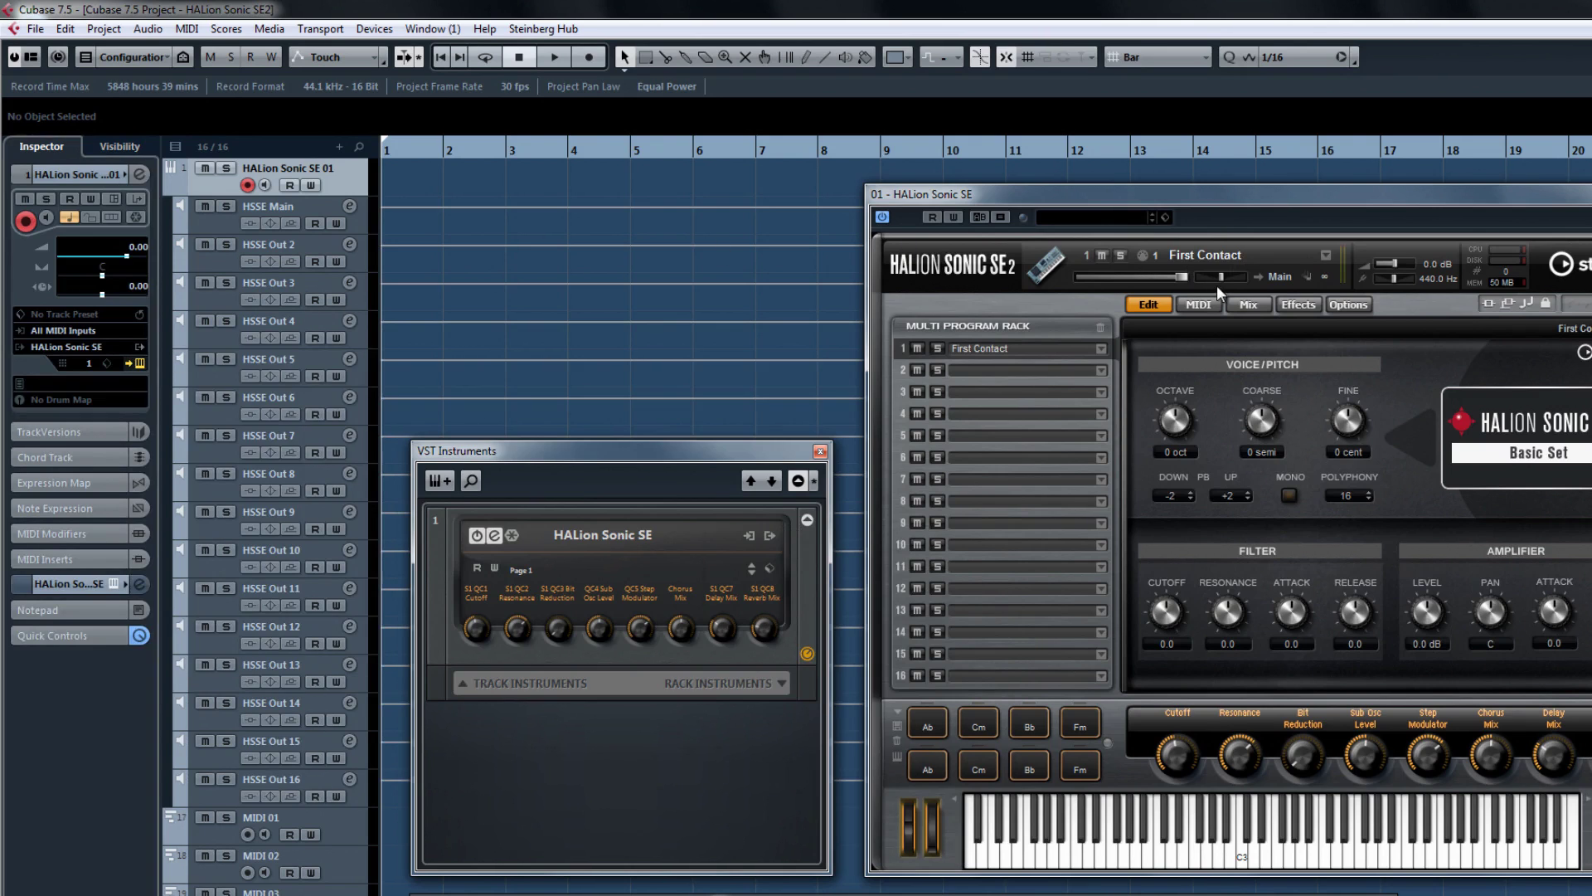
In HALion's mixer, route slots 2, 3 and 4 to Out 2, Out 3 and Out 4
click(1246, 305)
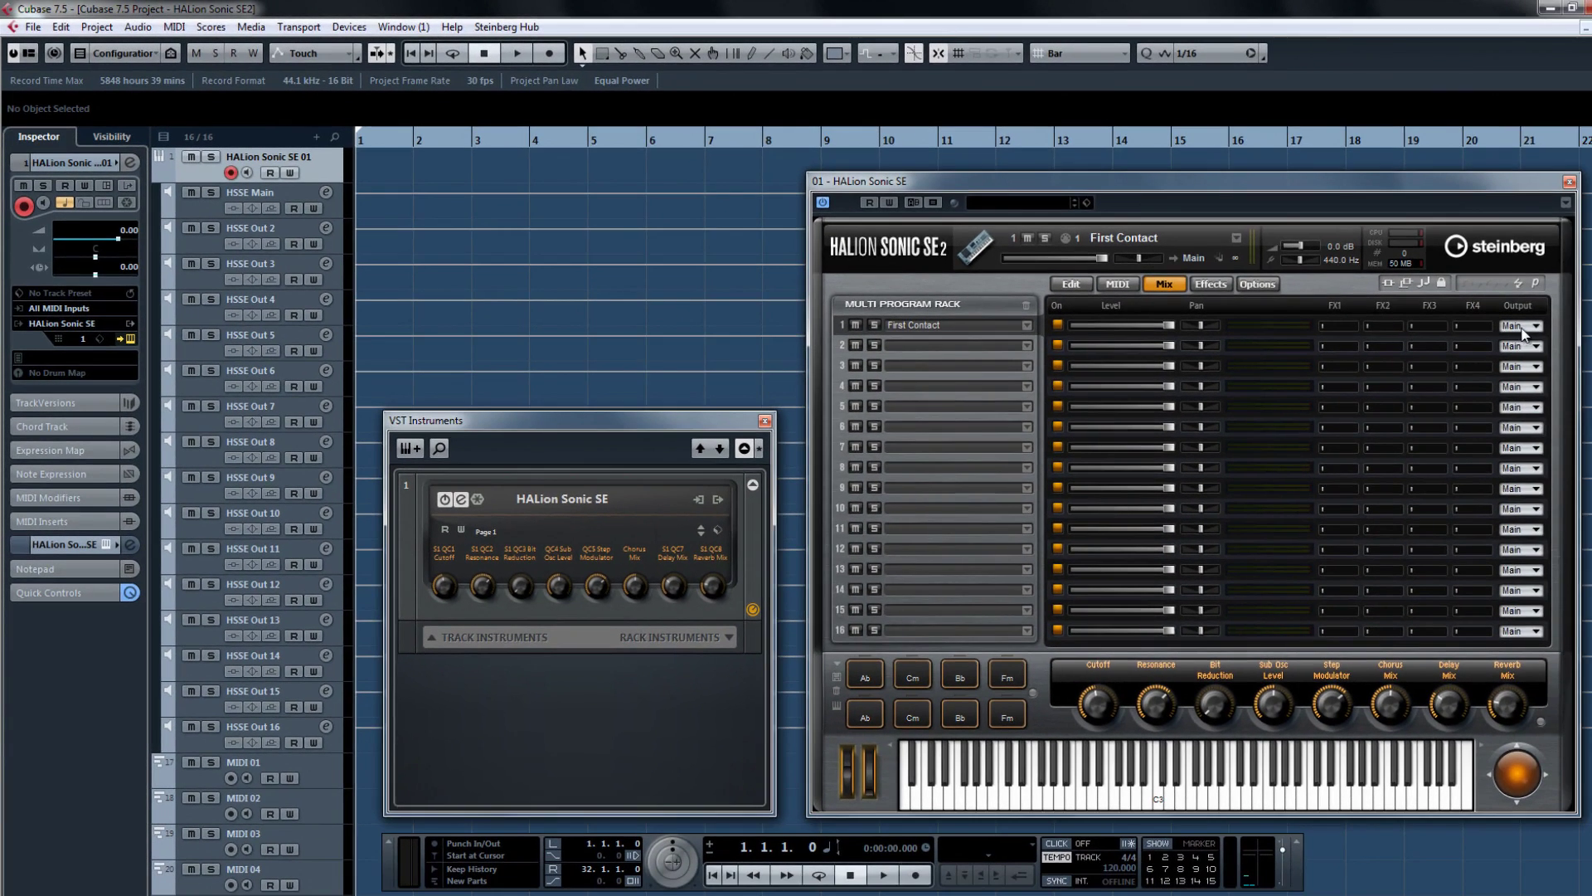
click(1523, 326)
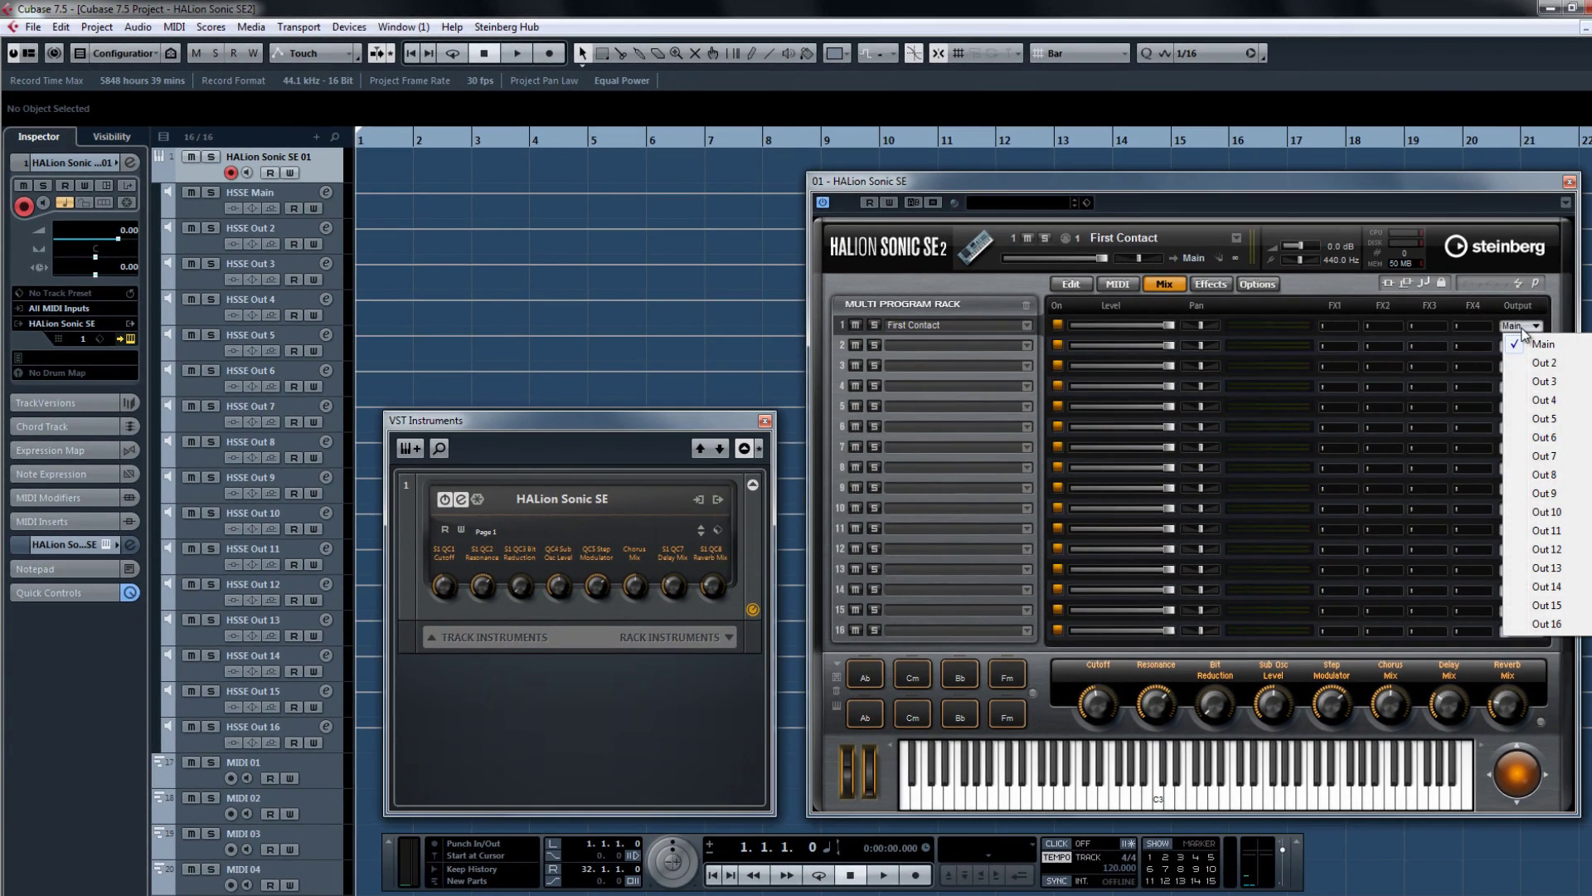
click(1523, 345)
click(1524, 388)
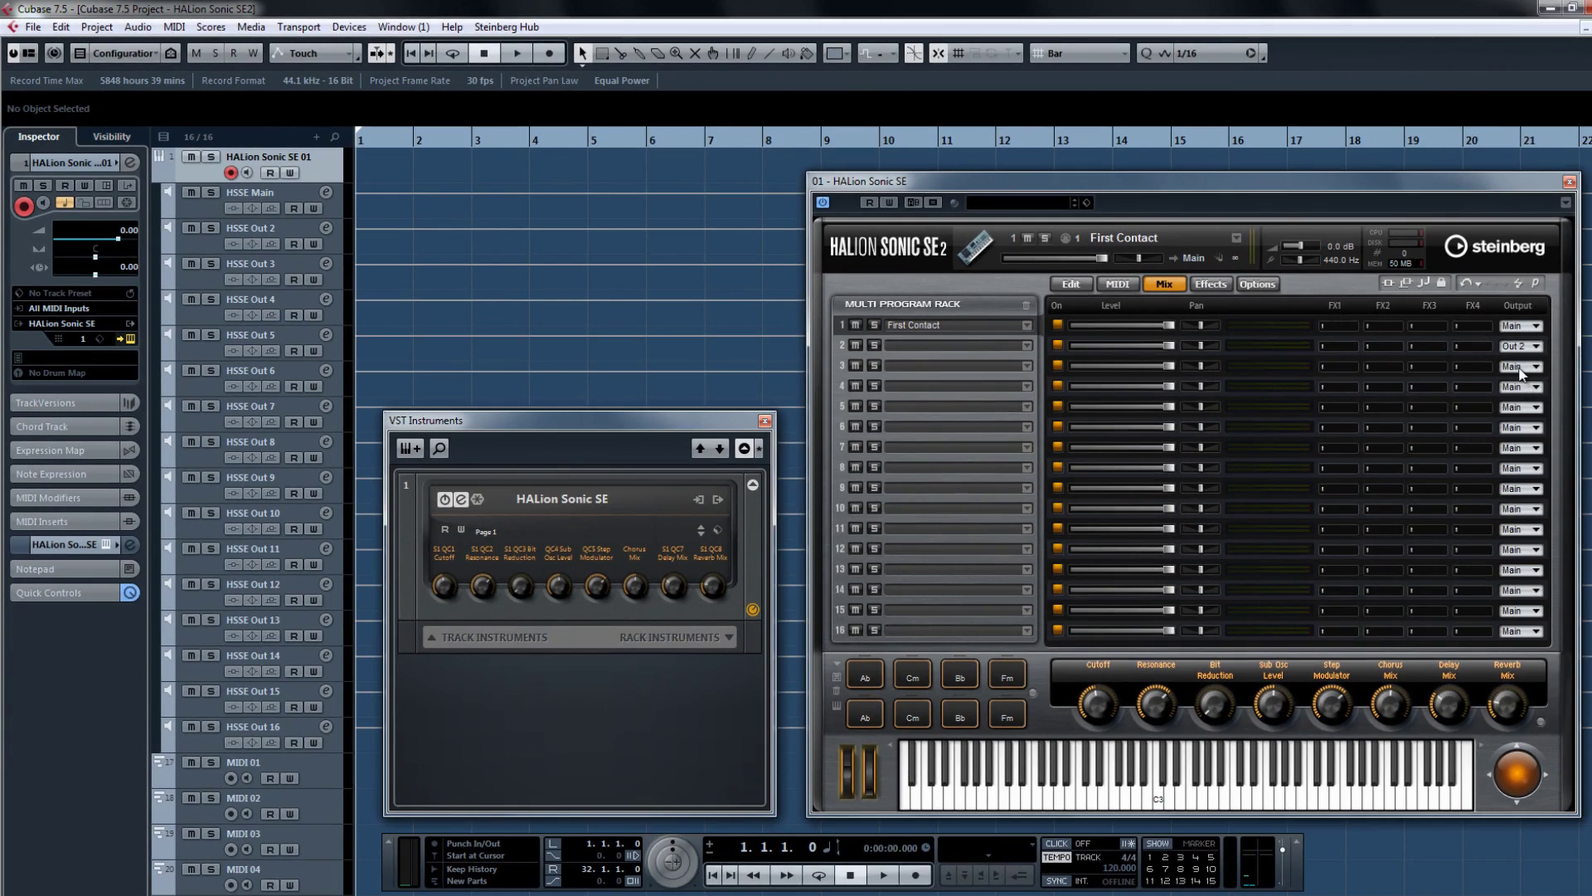
click(1522, 366)
click(1542, 423)
click(1523, 387)
click(1544, 461)
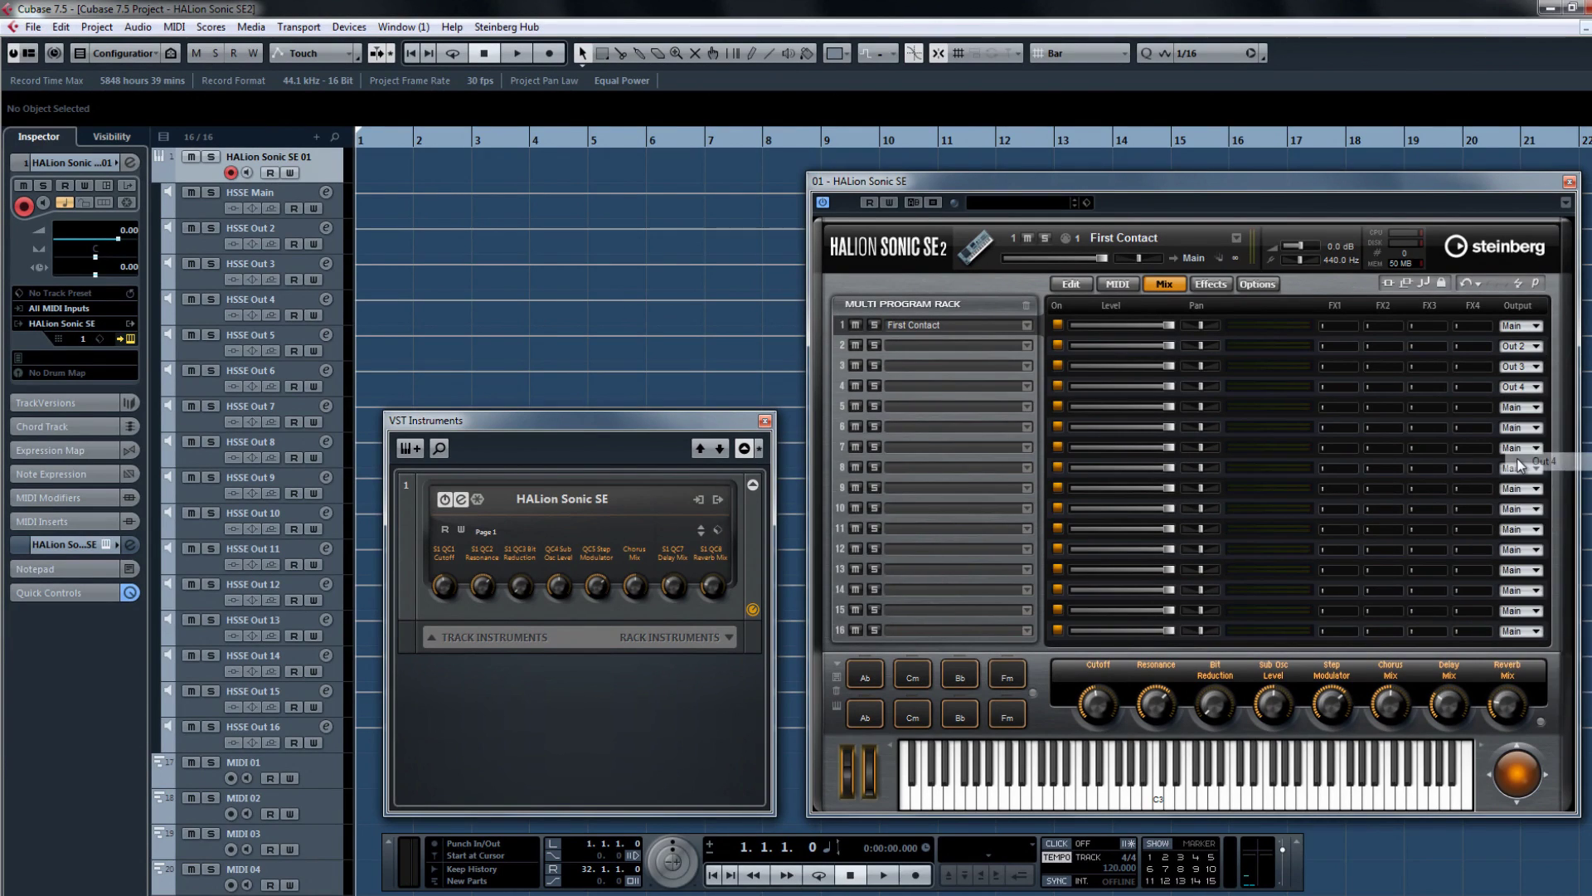
Set MIDI 02's output to HSSE Out 3 and MIDI 03's to HSSE Out 4
click(169, 177)
click(321, 242)
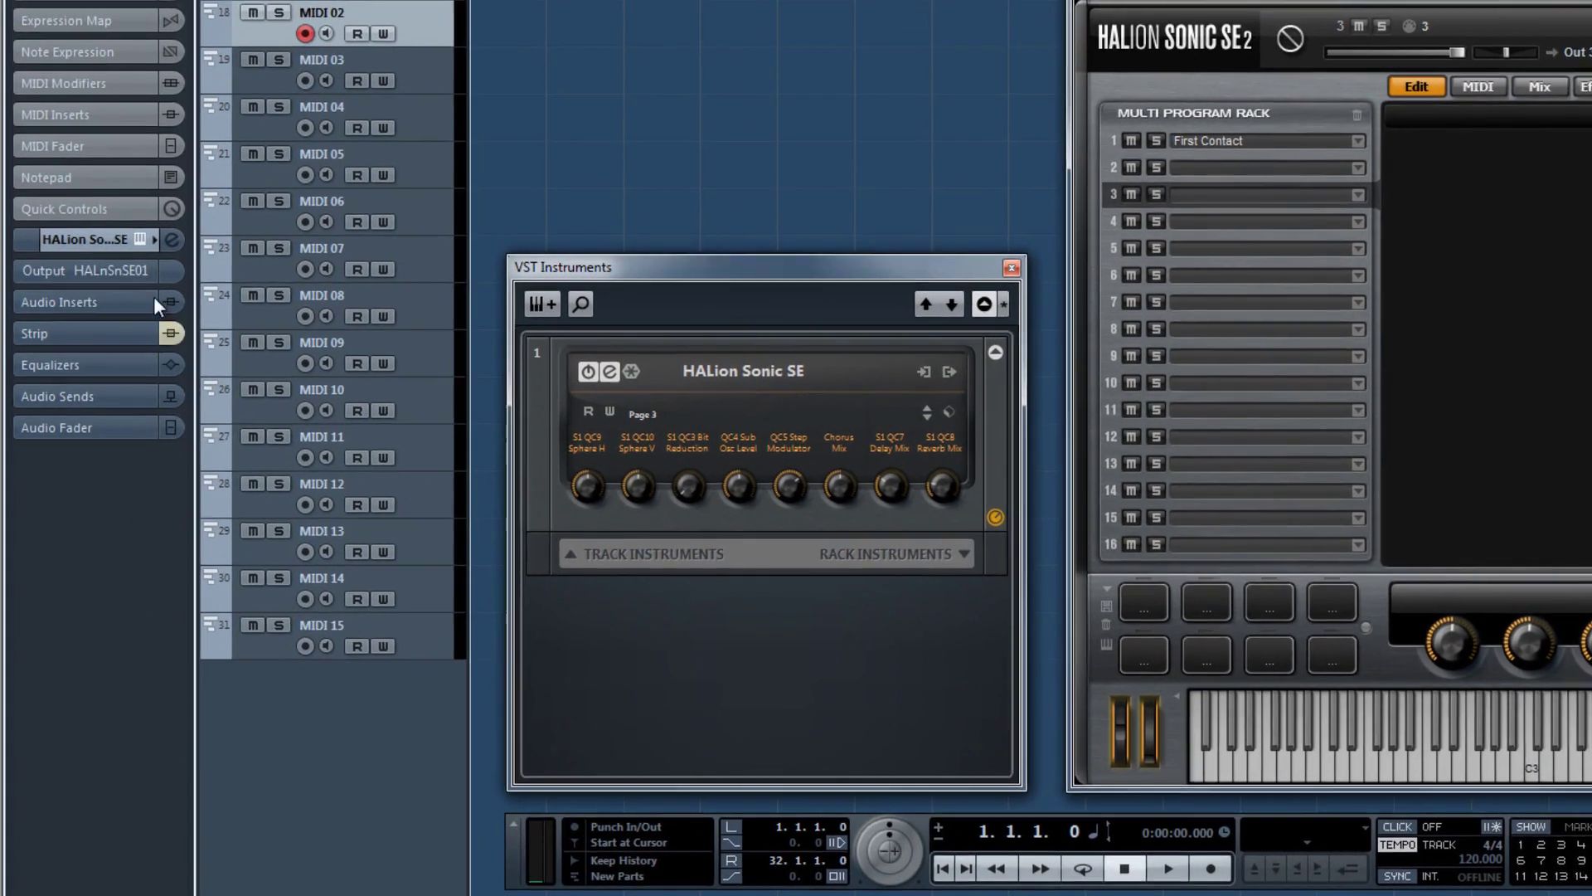
click(106, 424)
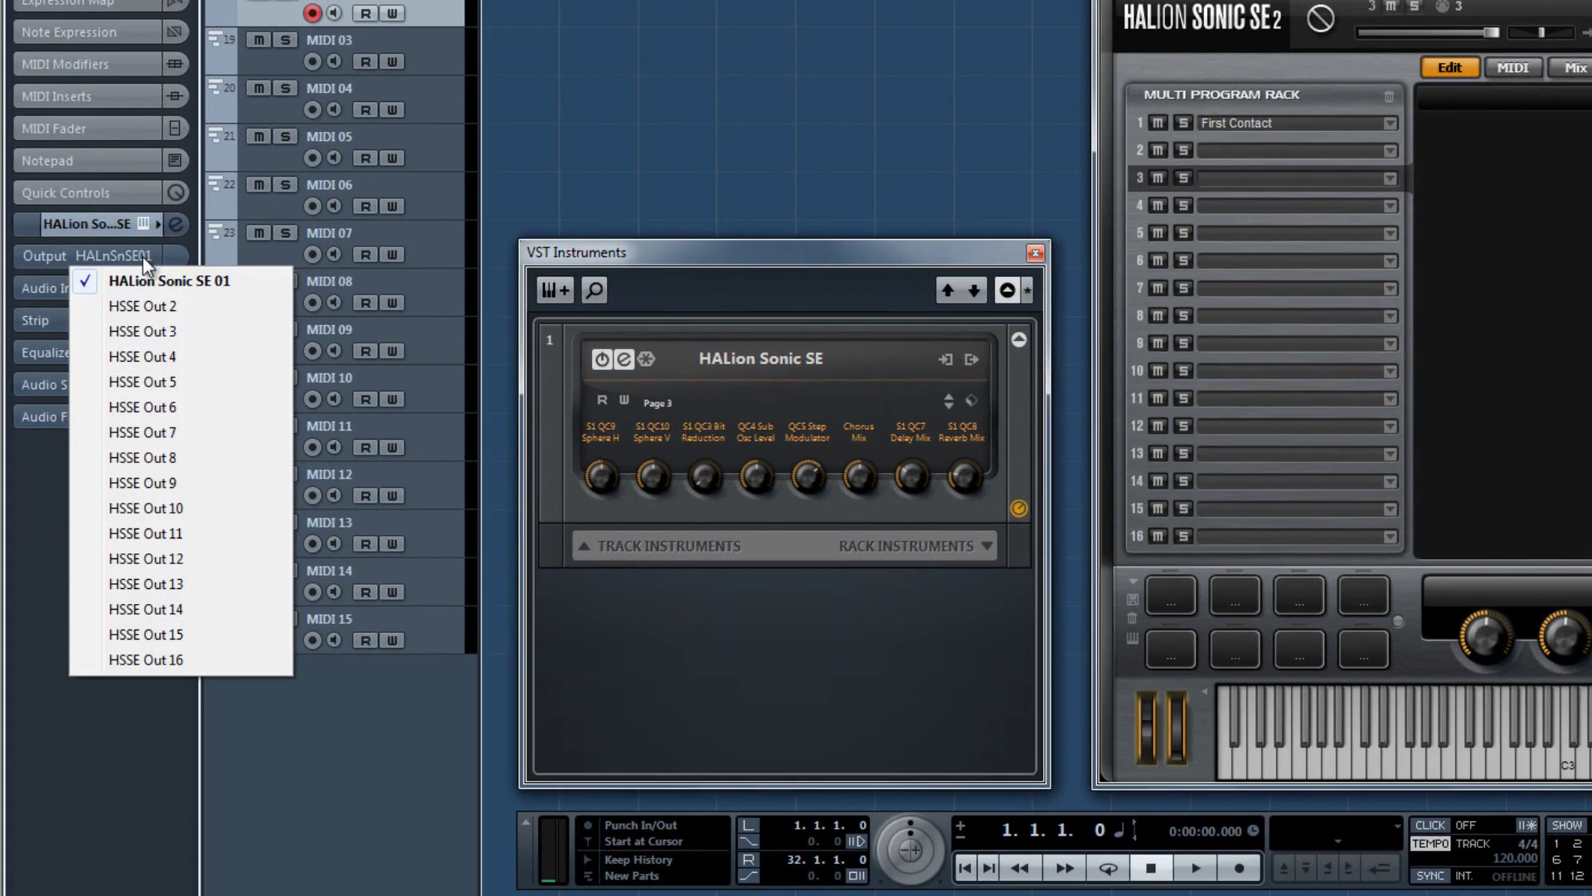
click(162, 331)
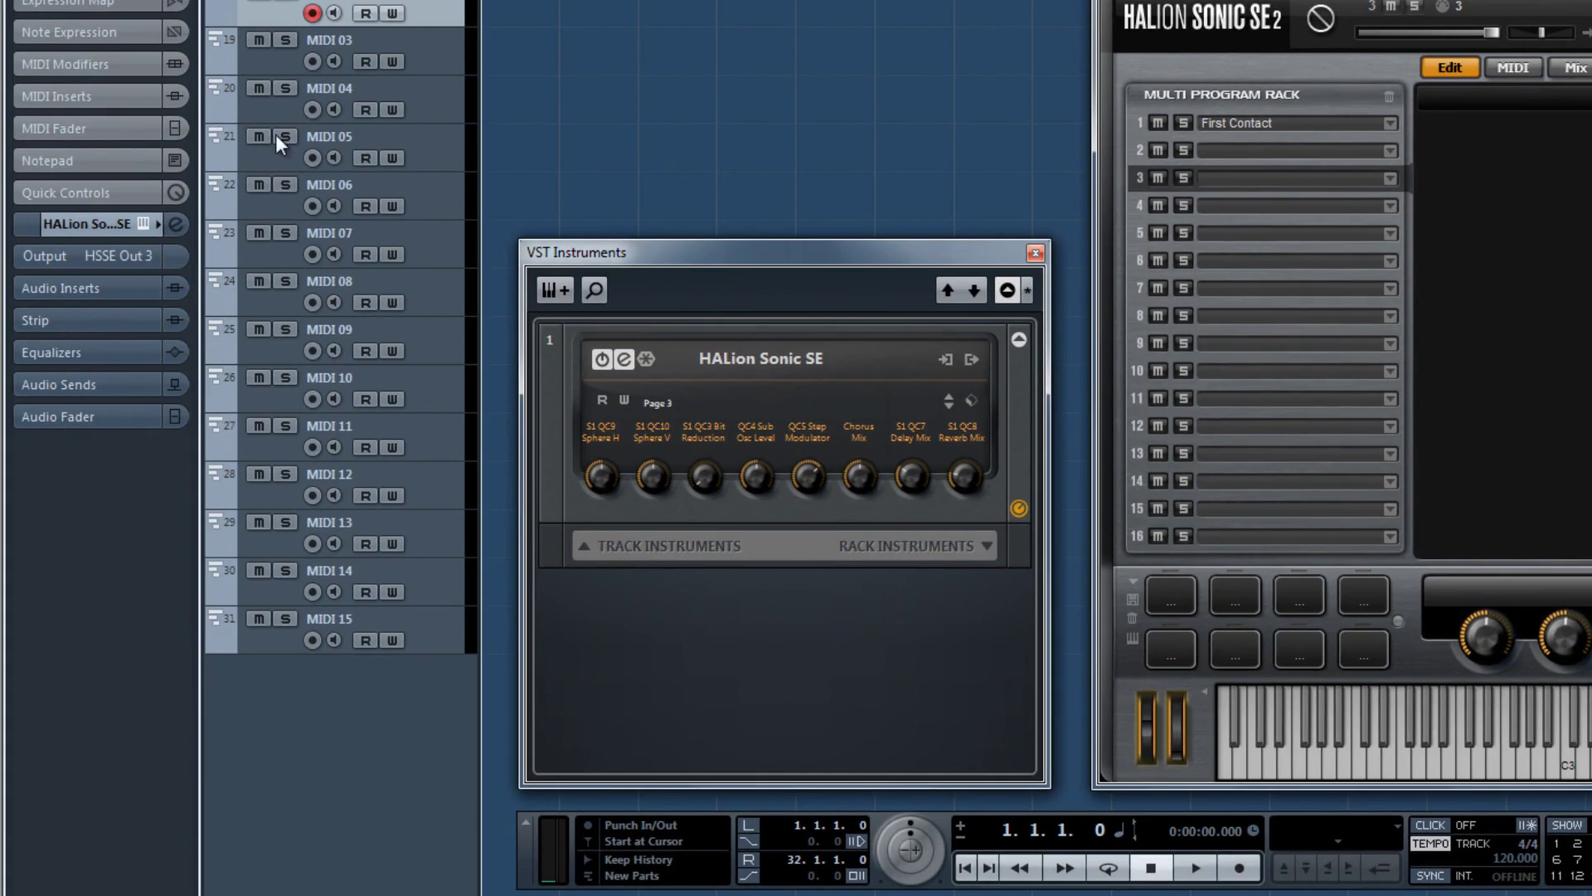
click(427, 72)
click(146, 257)
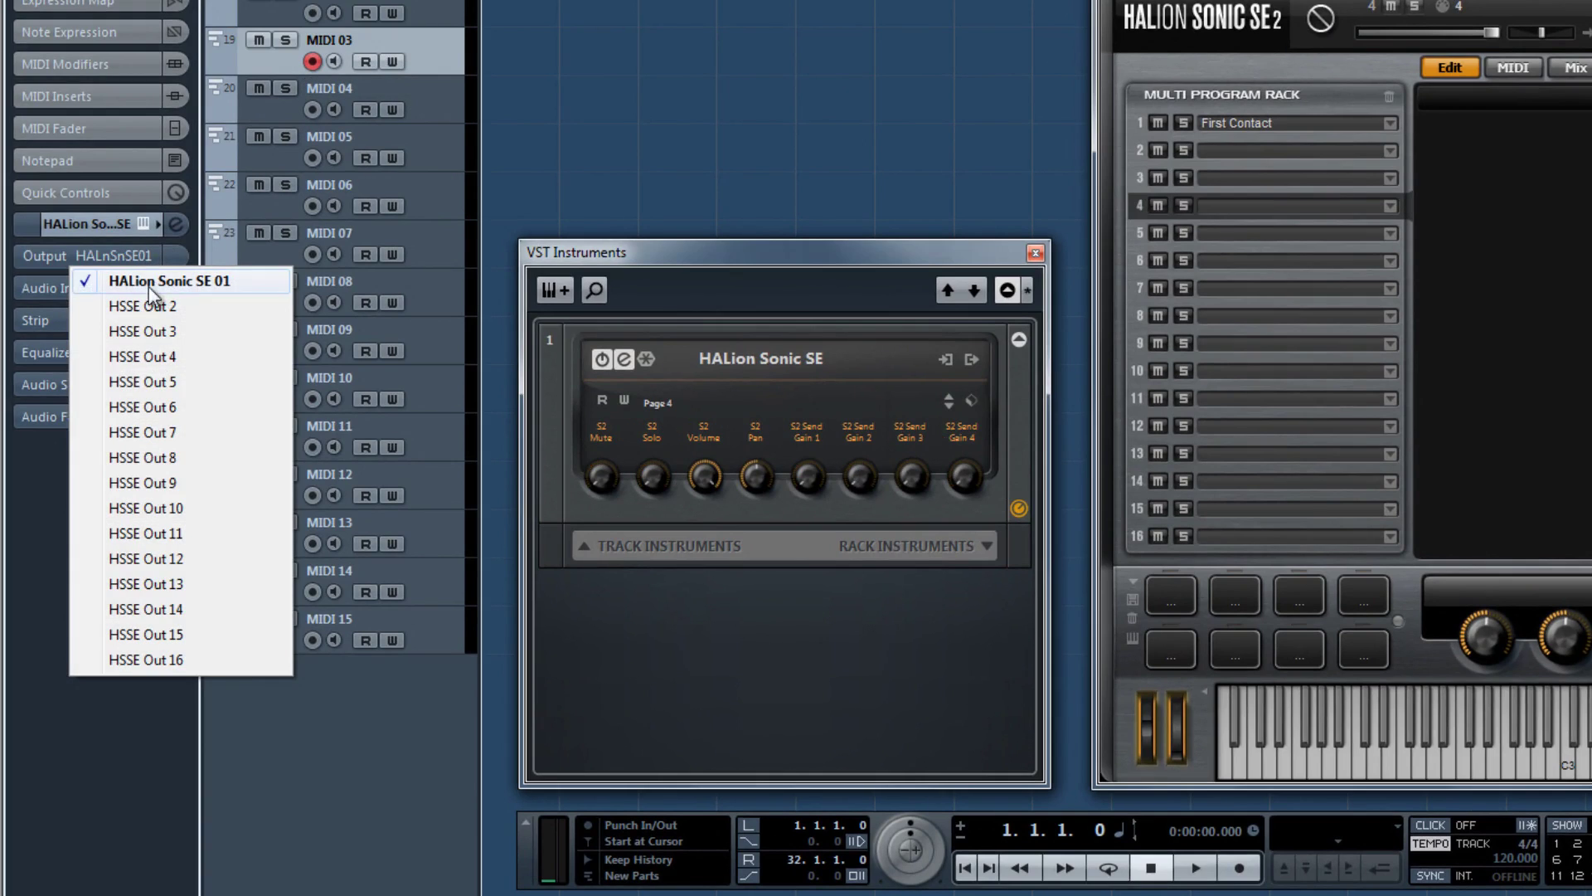
click(149, 351)
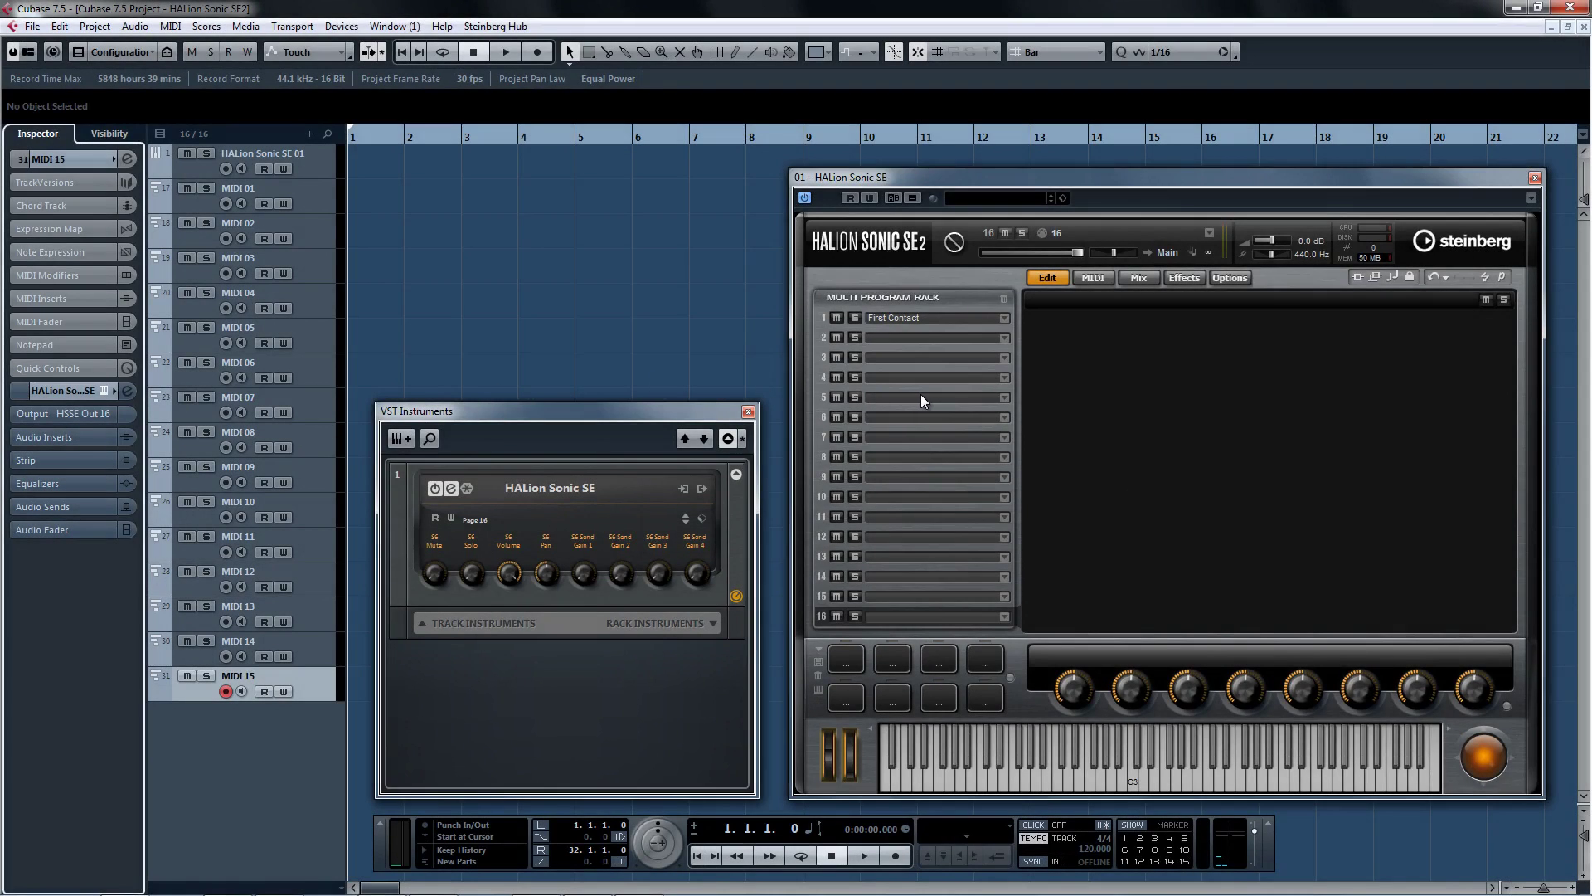
click(748, 412)
key(F3)
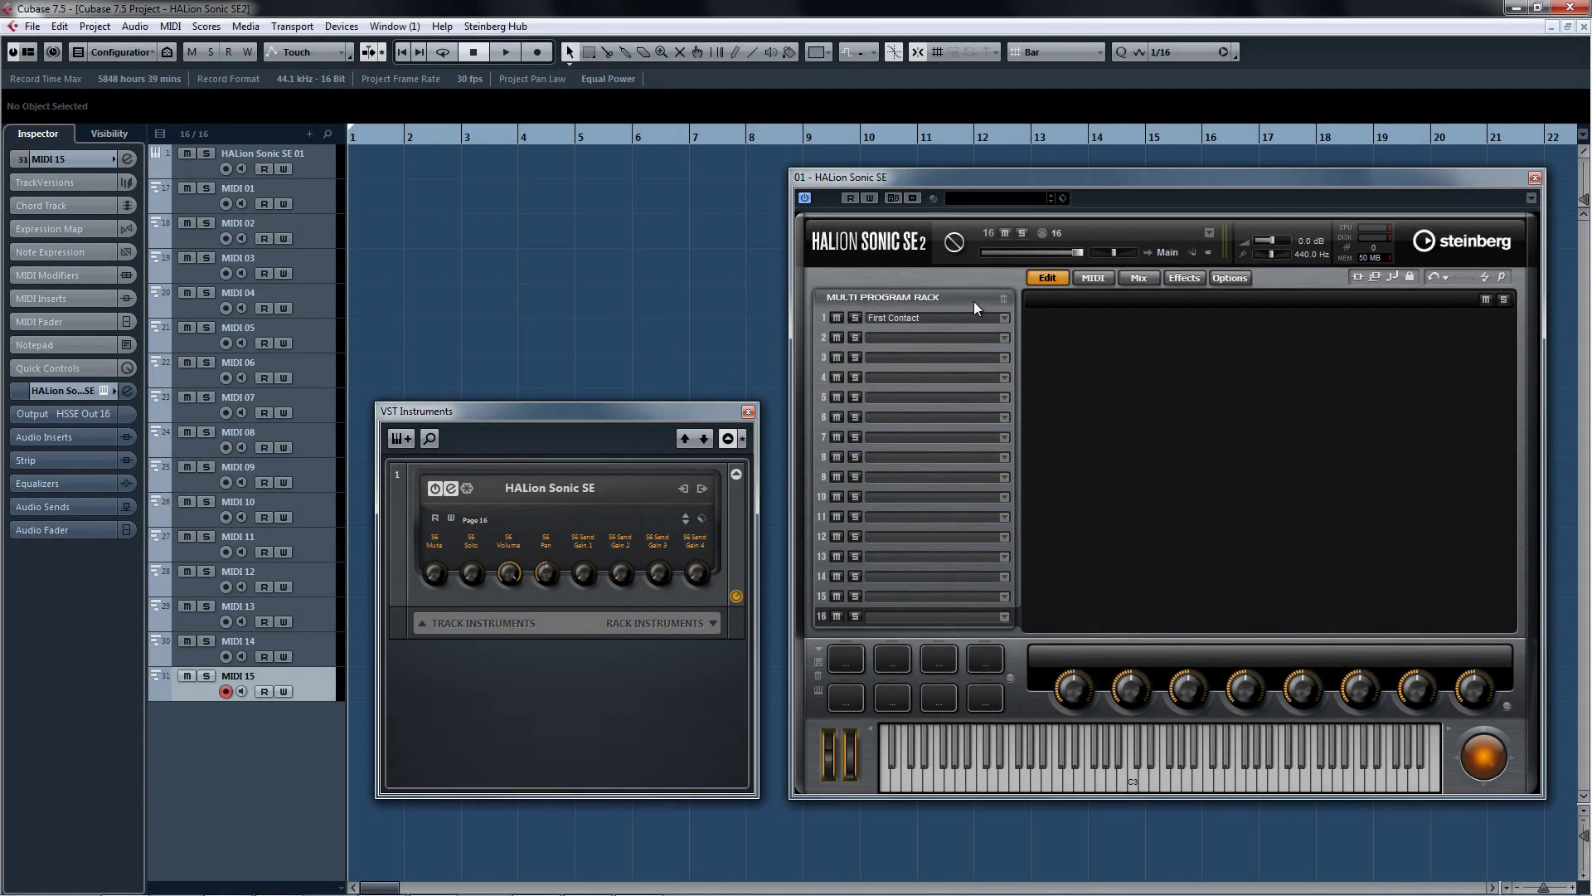
Remove all programs from the HALion rack and save all tracks as track preset 'Full 16 Set-Up'
click(1004, 298)
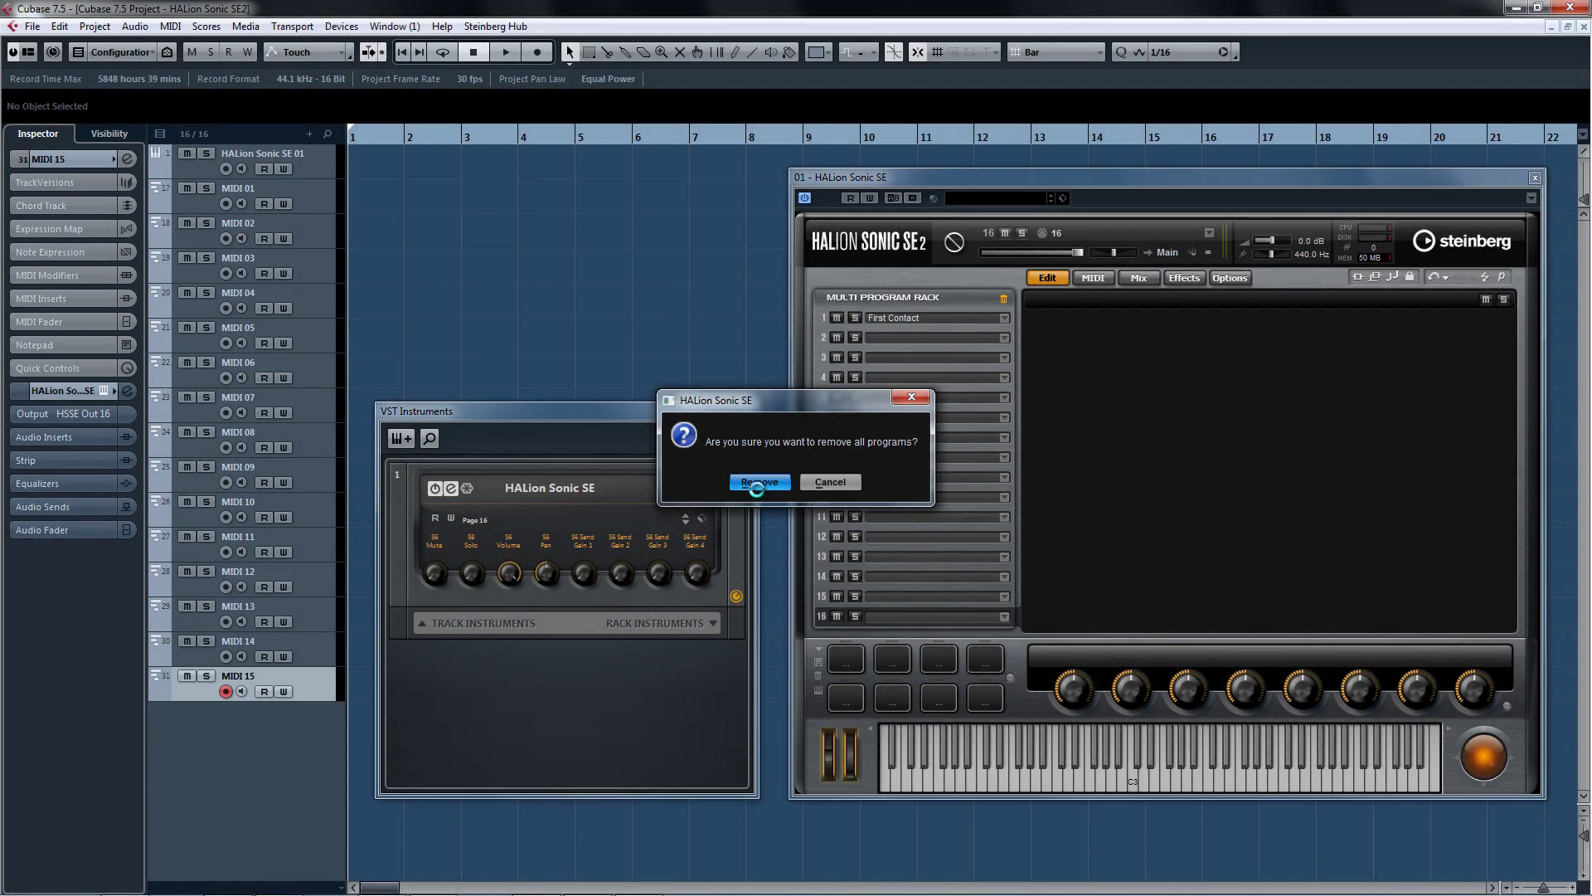
click(757, 482)
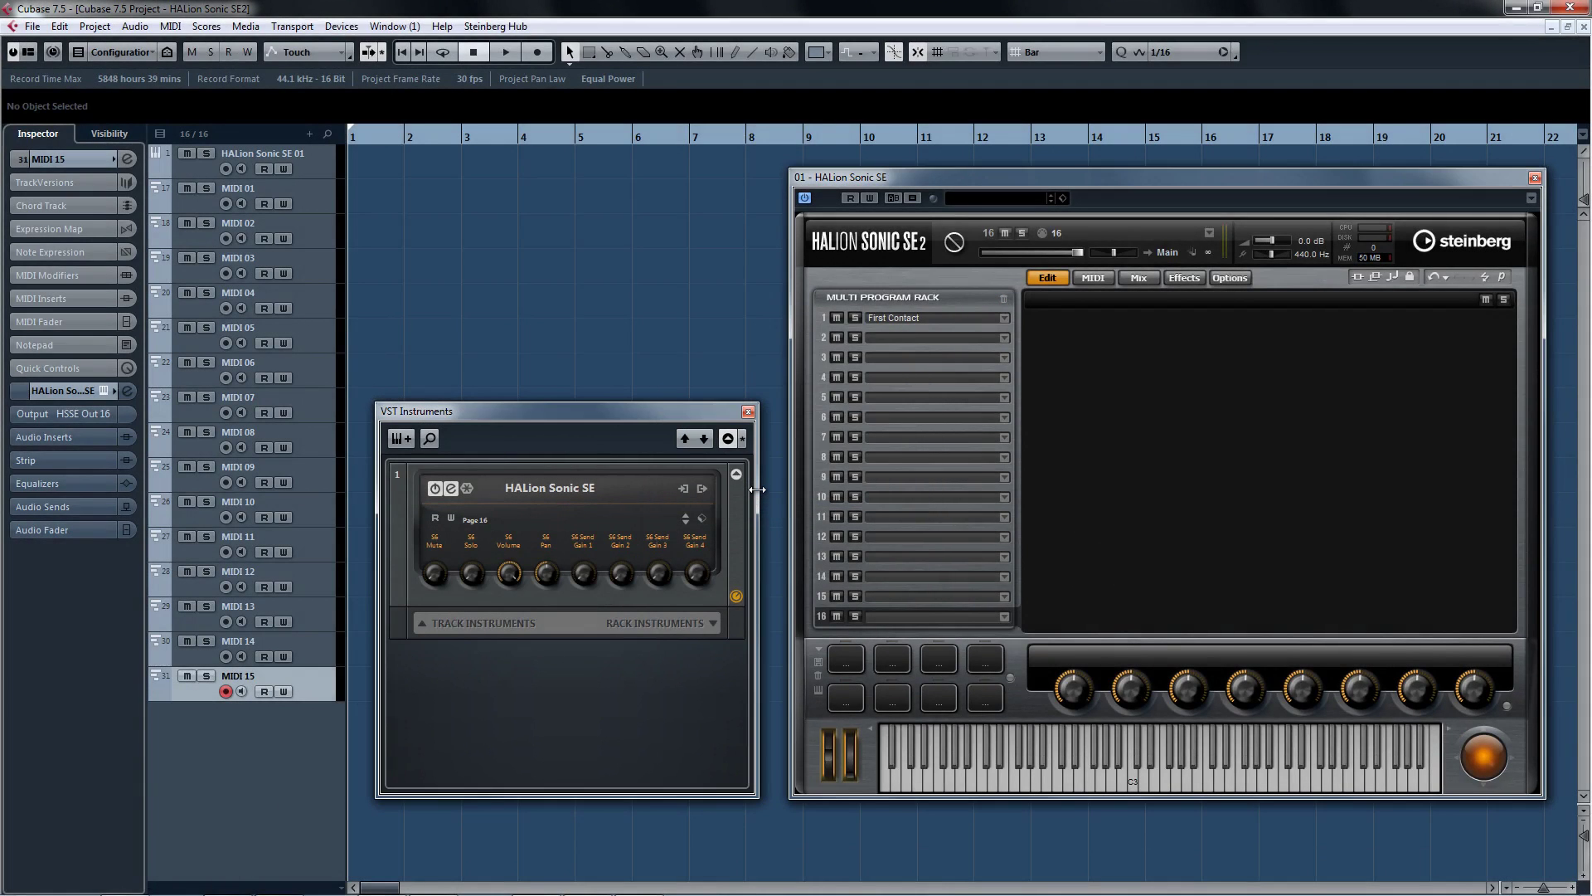
shift+click(313, 171)
right_click(314, 171)
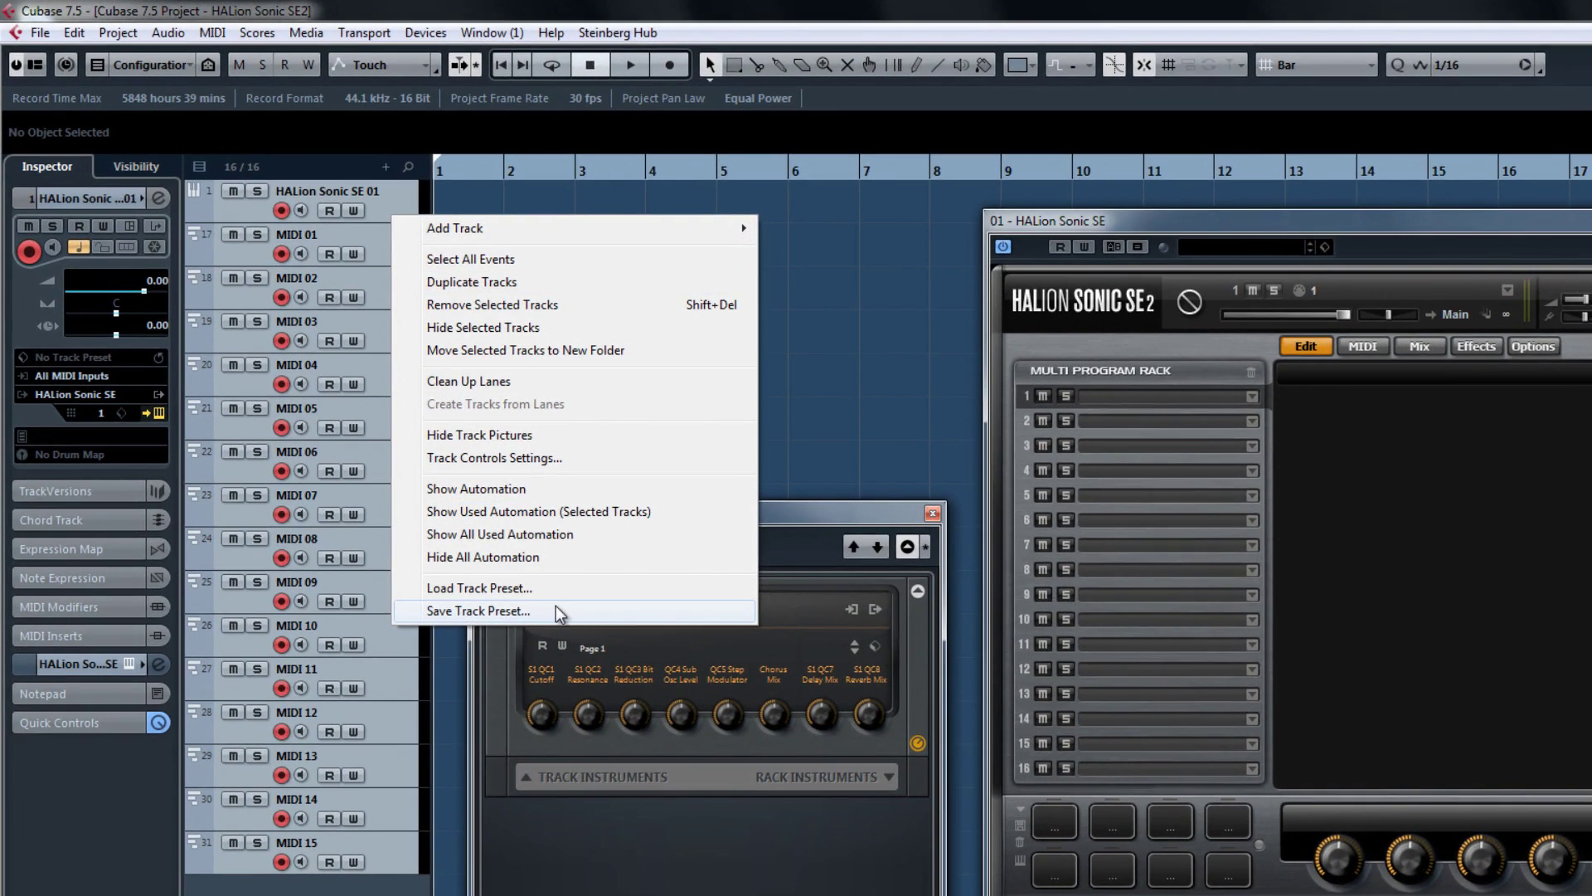
click(479, 612)
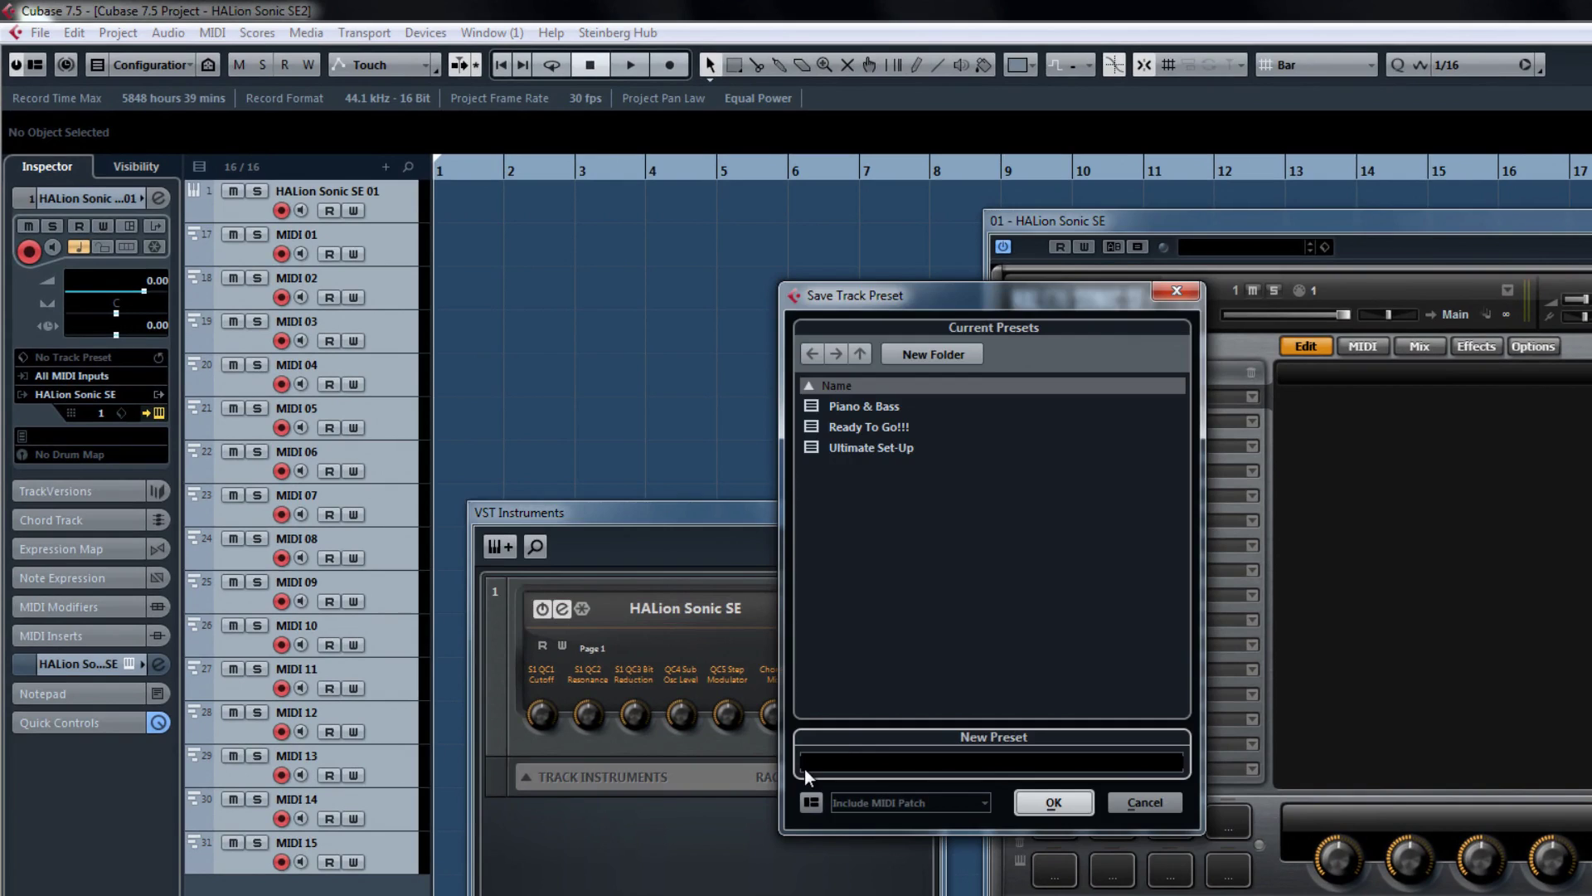
text(Full 16 Set-Up)
click(1047, 802)
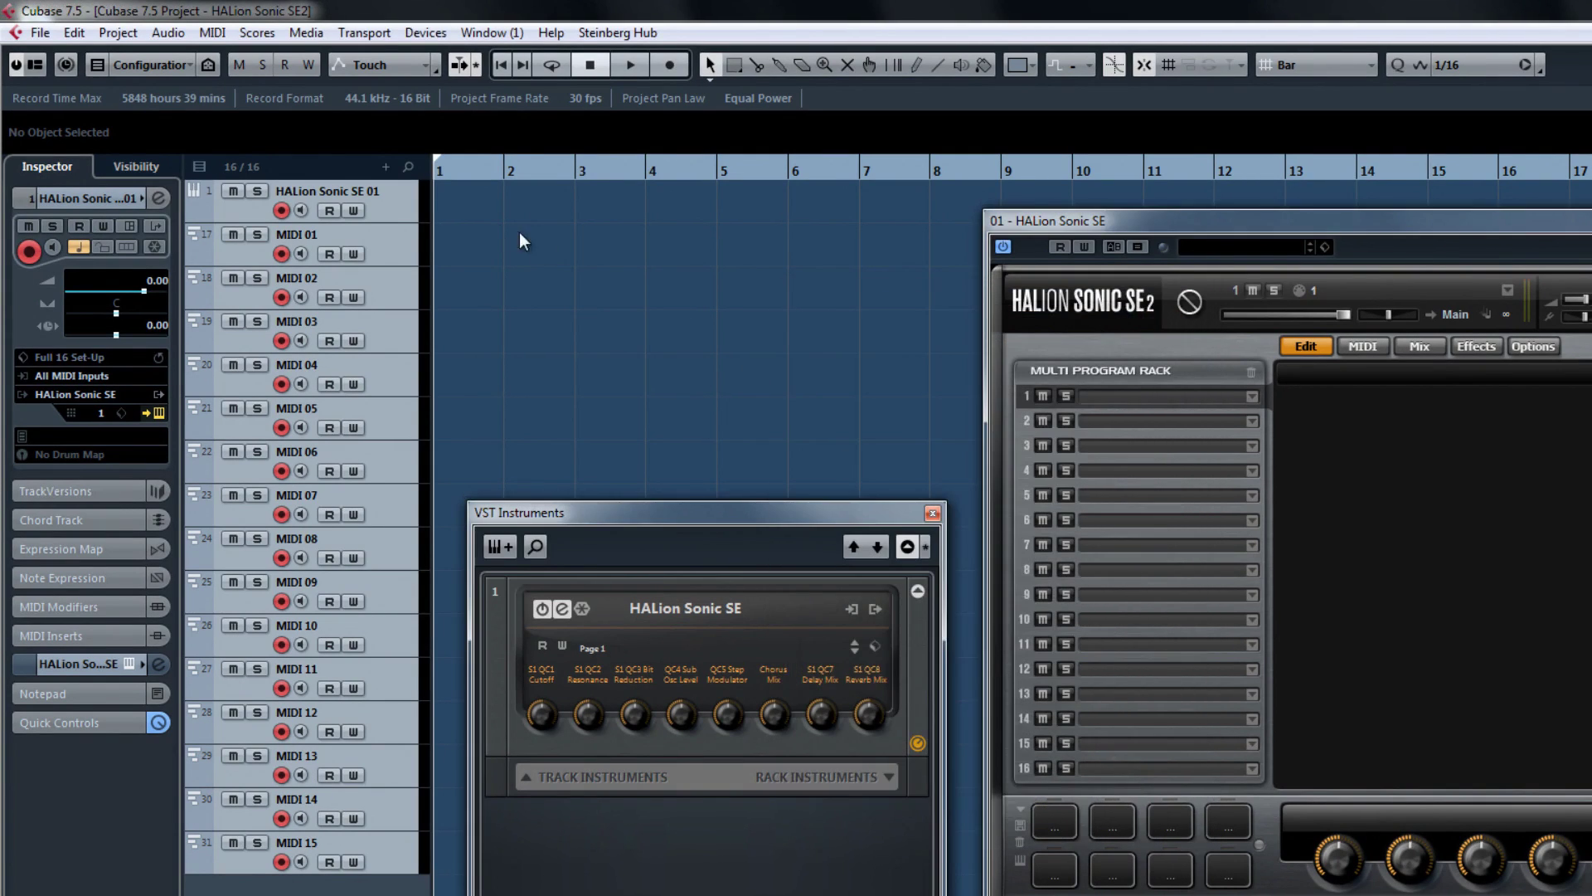
right_click(407, 213)
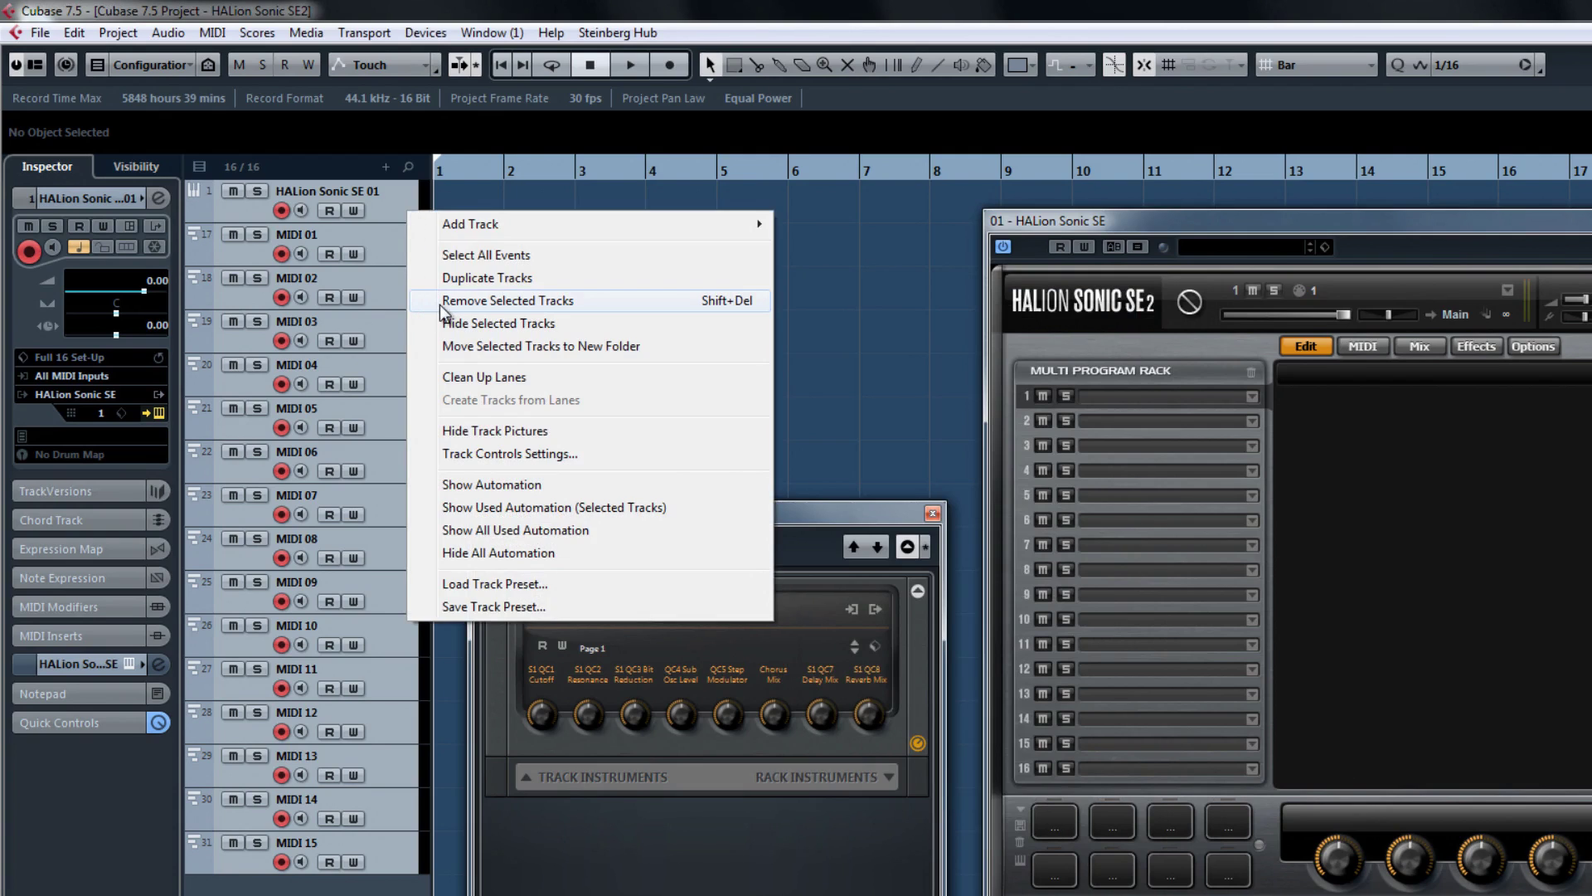
Remove all tracks, then re-add them from the 'Full 16 Set-Up' track preset found by searching 'Full'
click(475, 306)
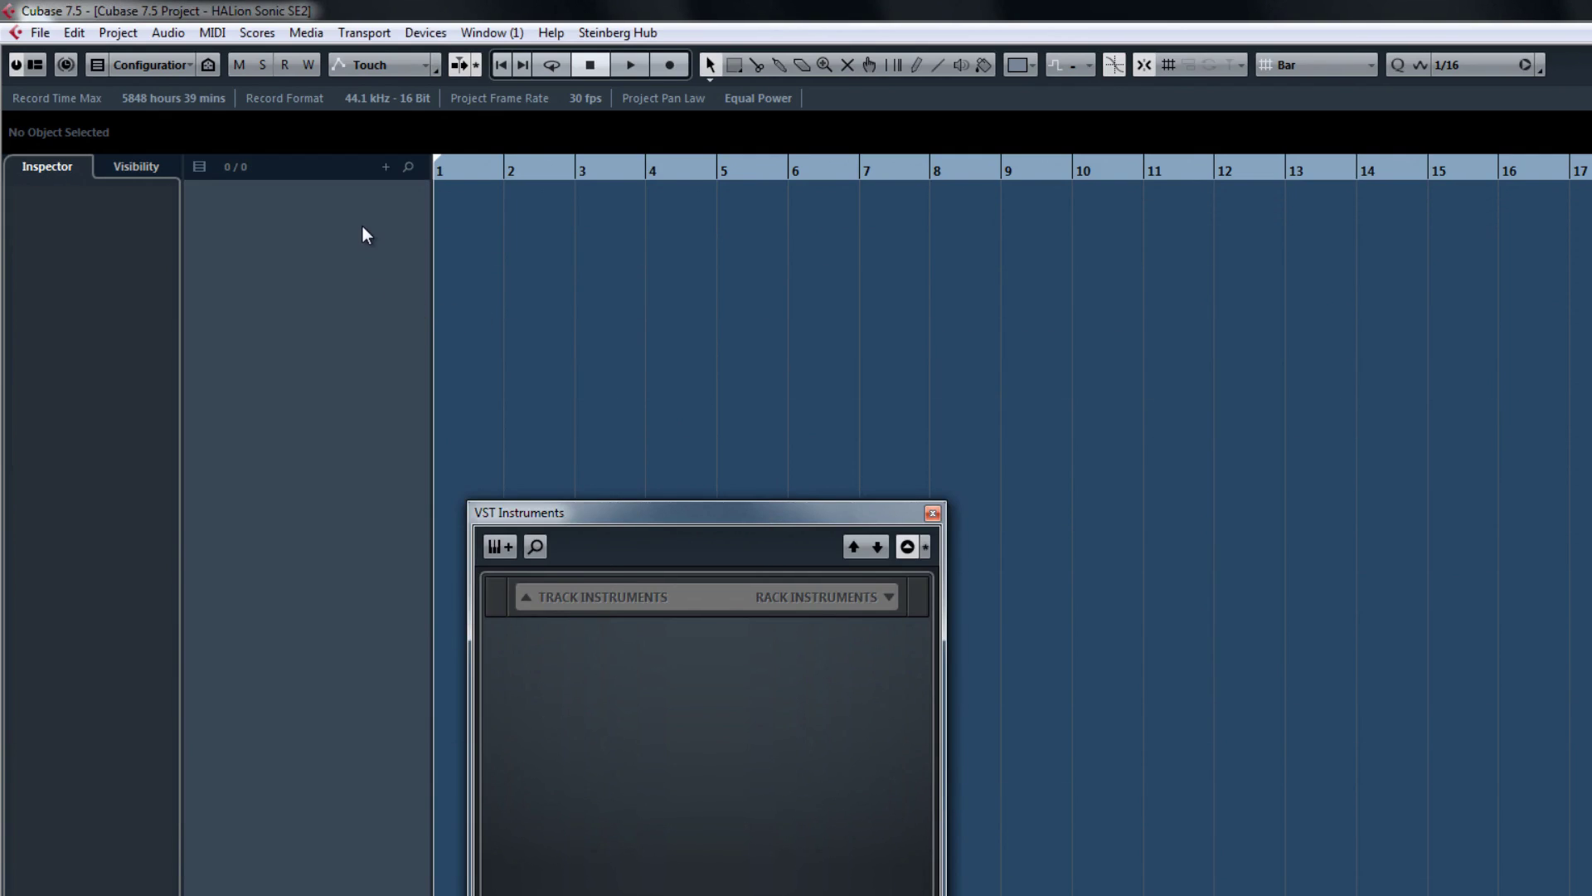
right_click(362, 222)
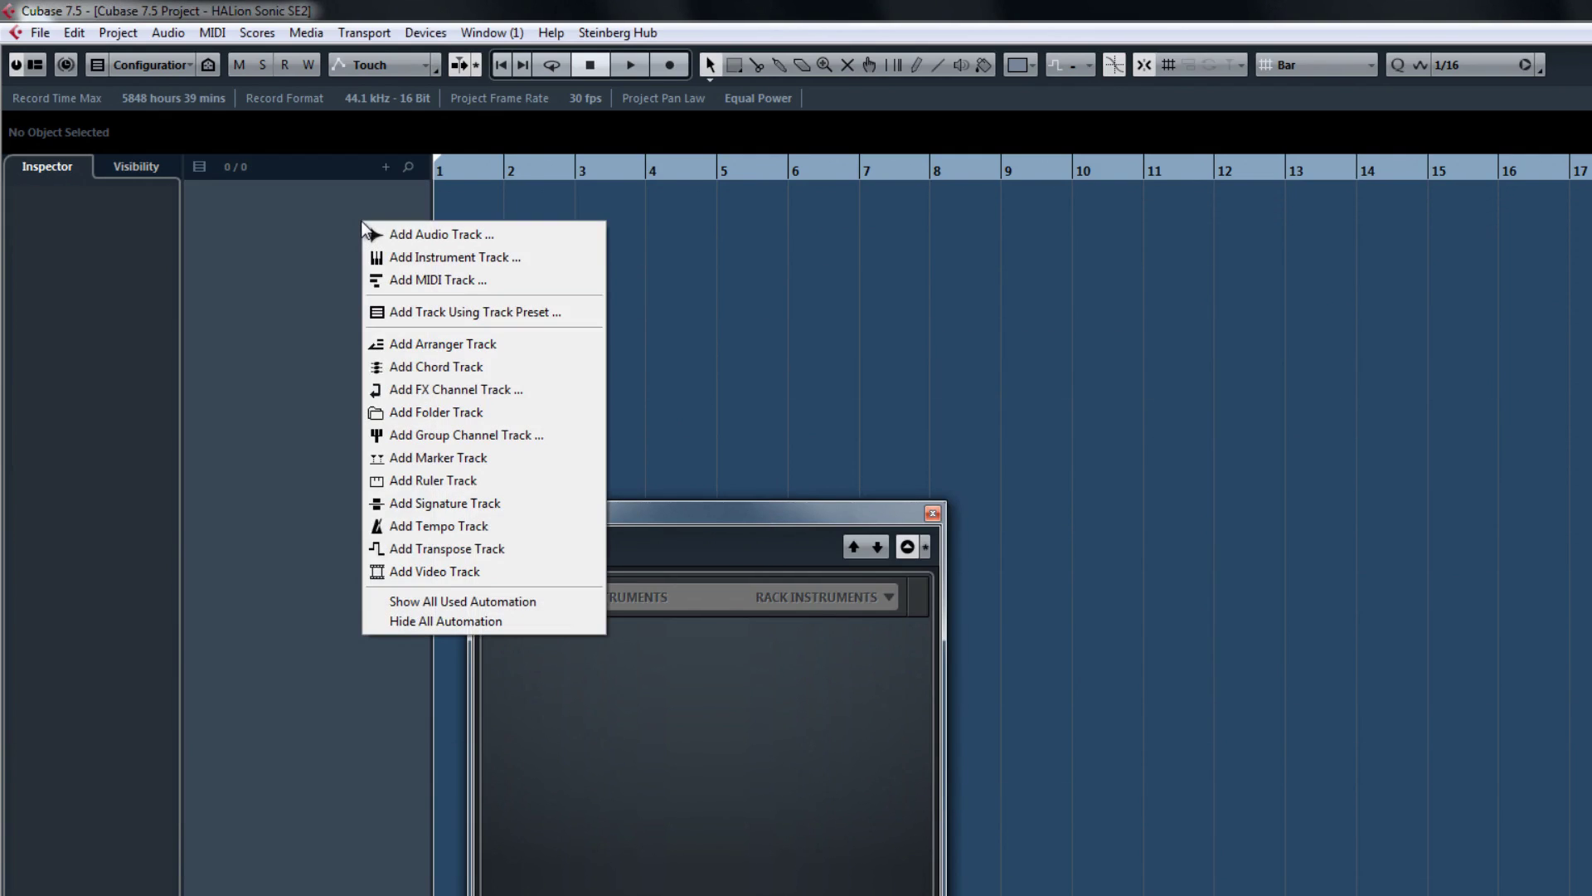
click(493, 315)
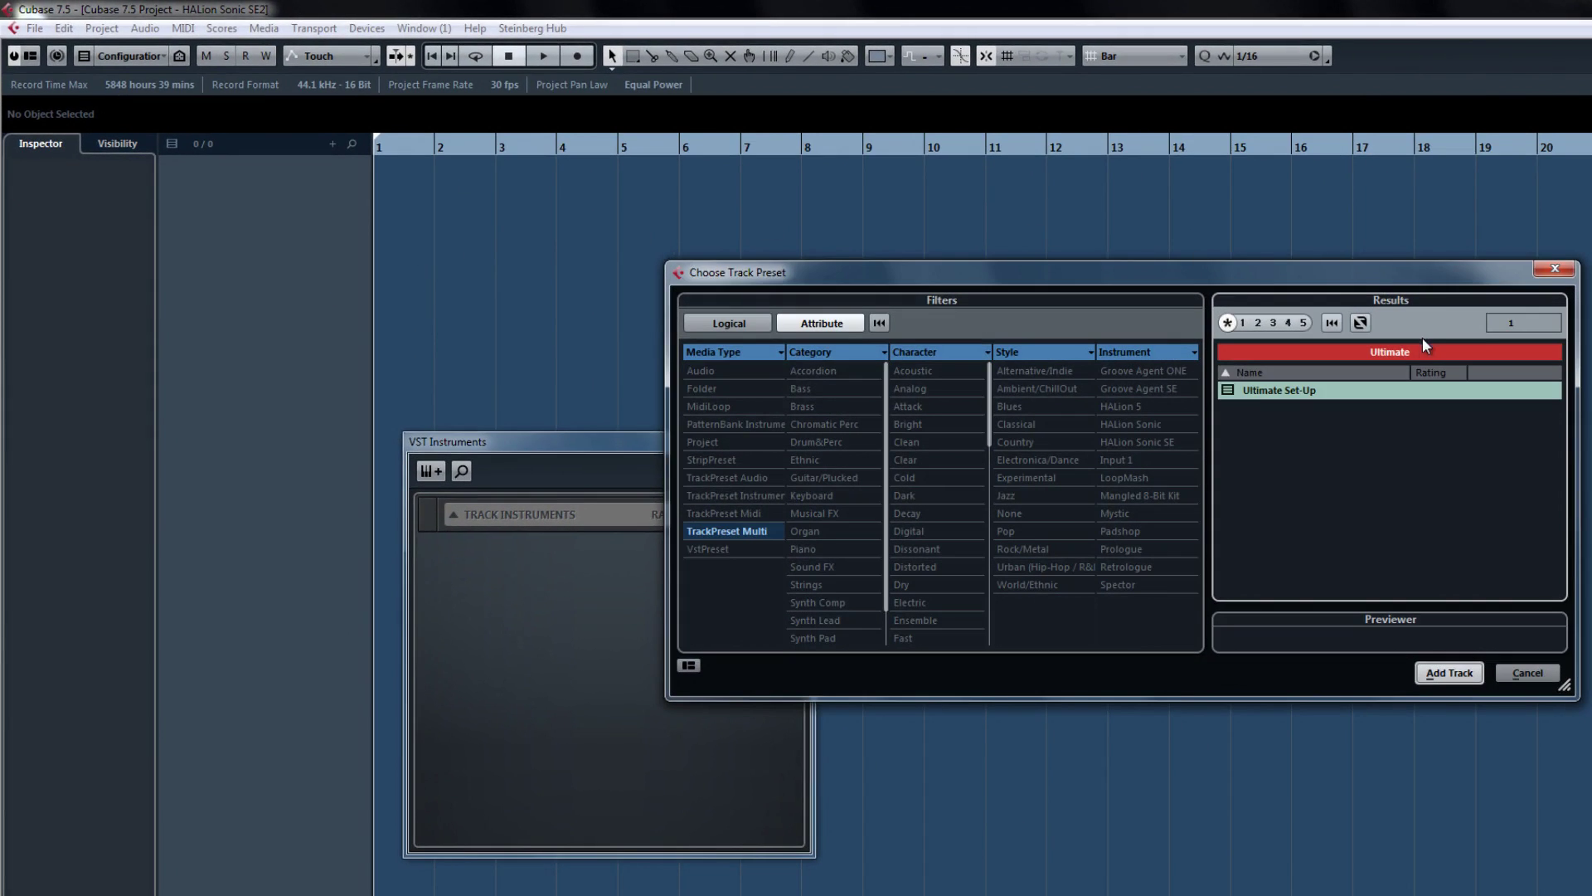
click(1416, 346)
text(Full)
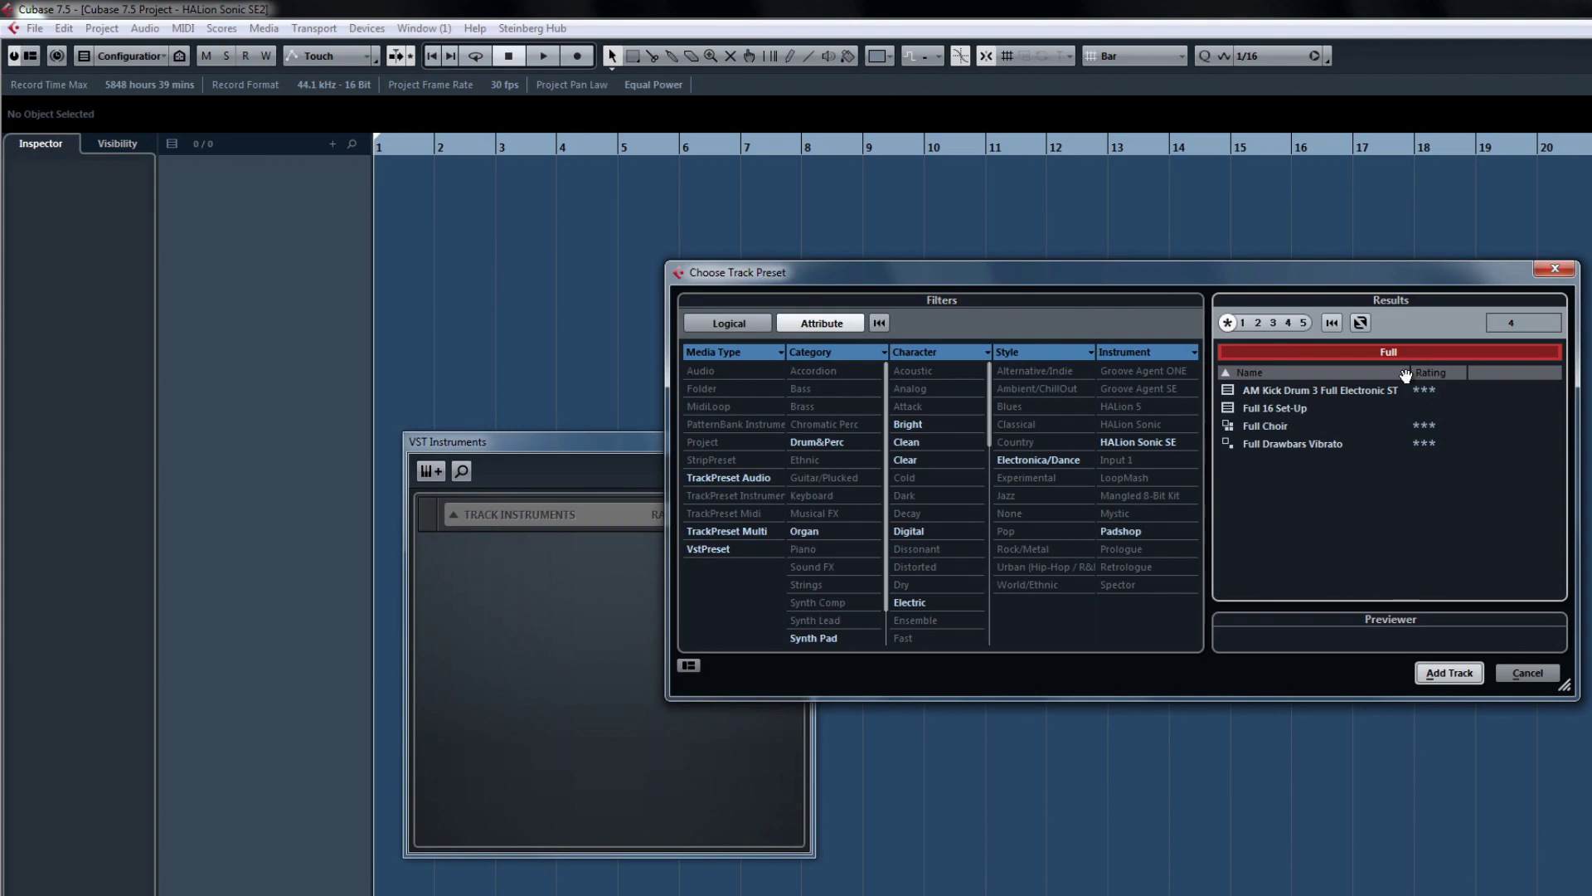
double_click(1290, 411)
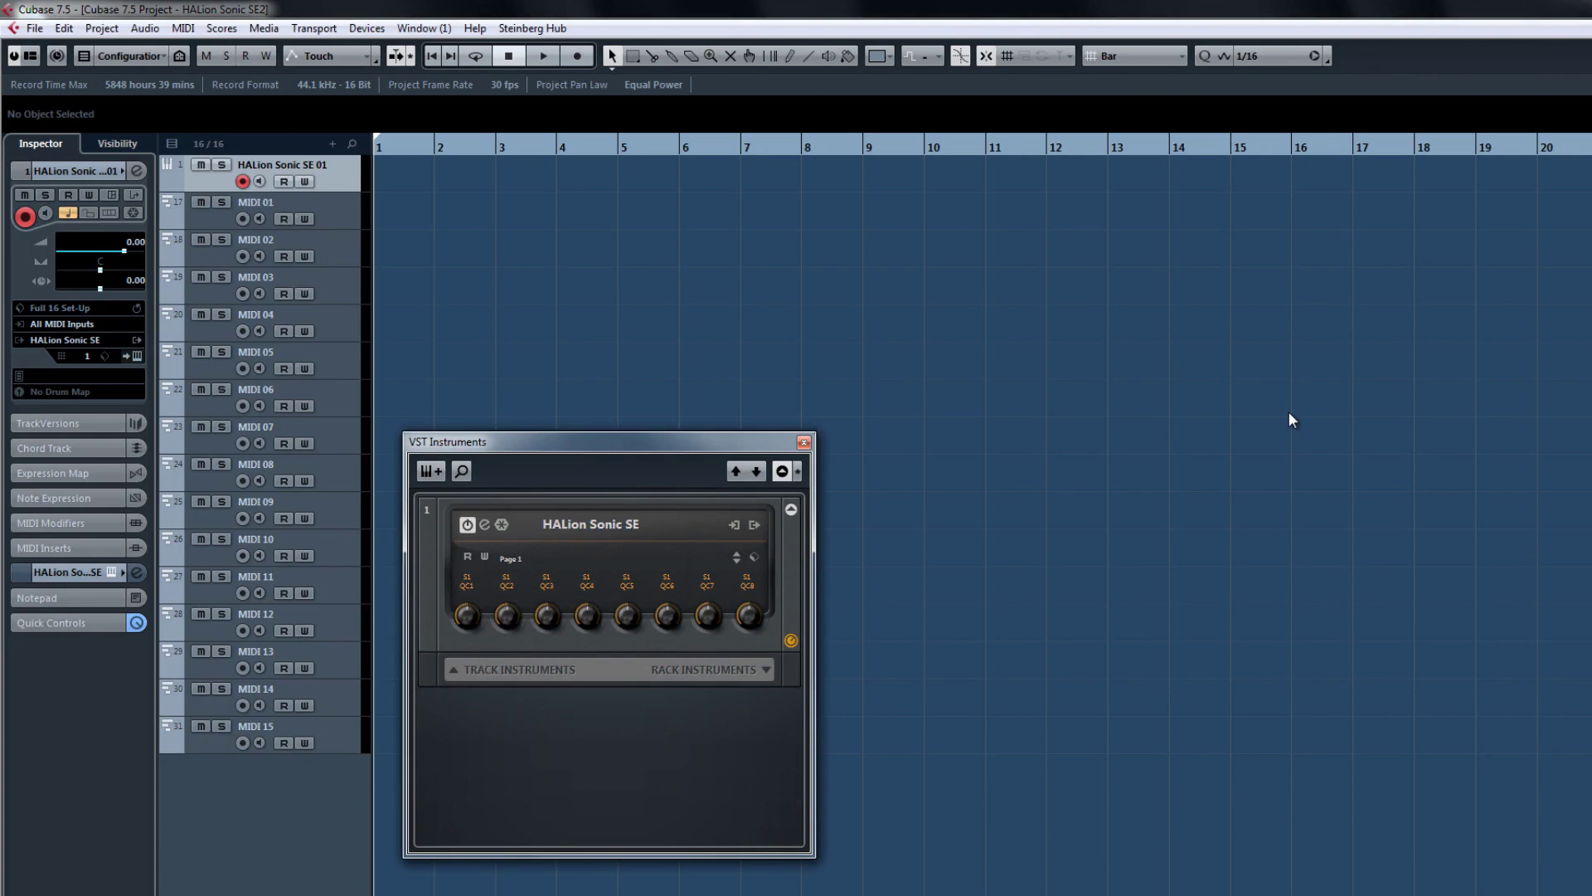
Load Airmail from the HALion Sonic SE Trip library into rack slot 1
click(137, 356)
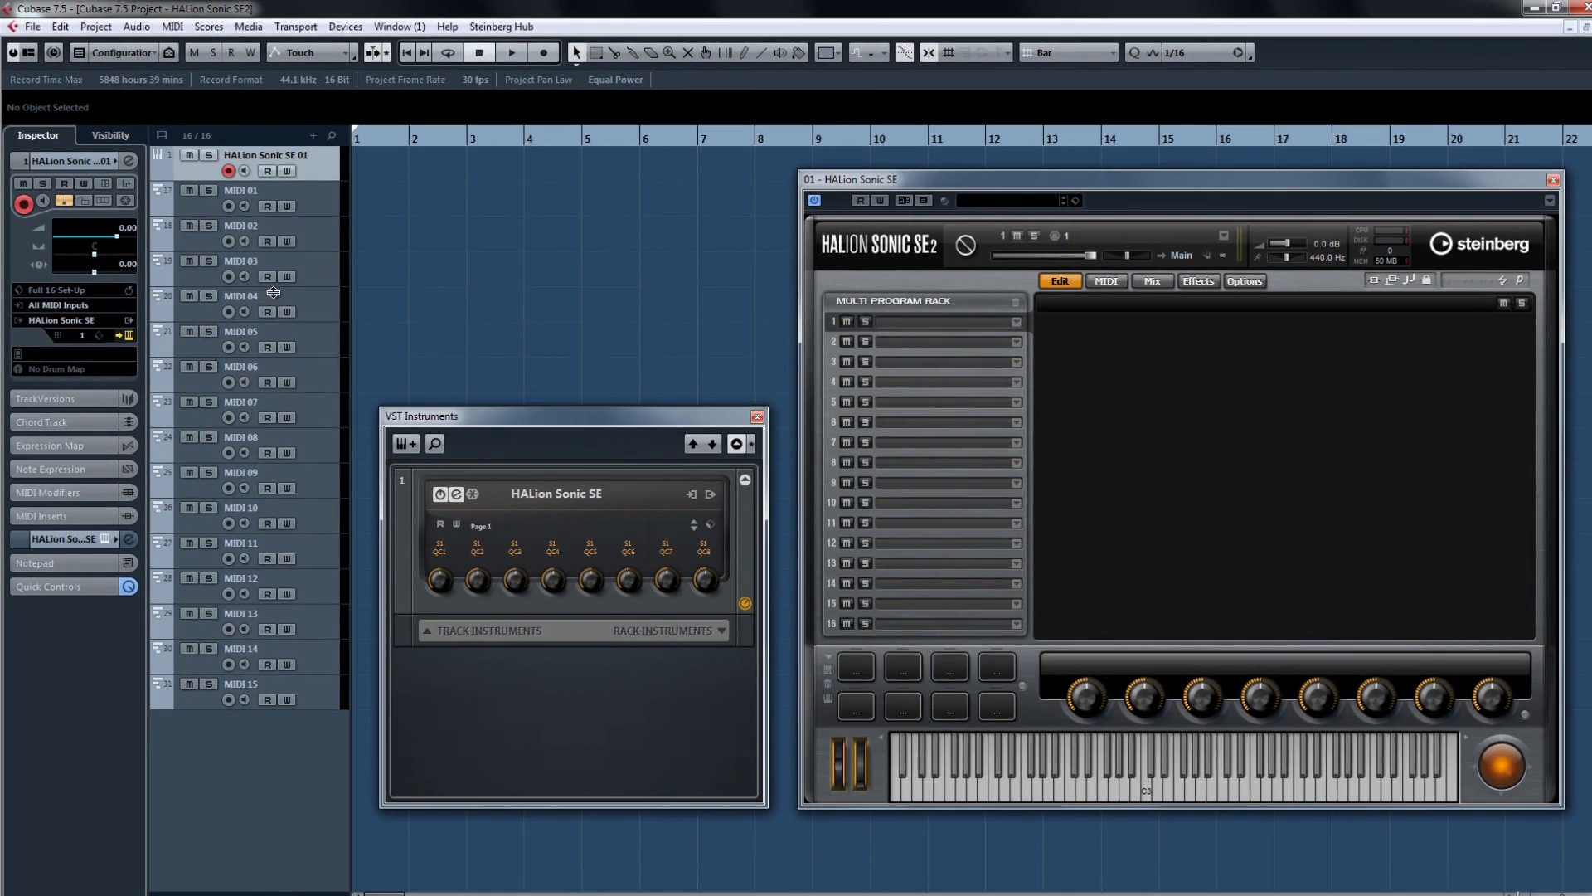
click(1012, 322)
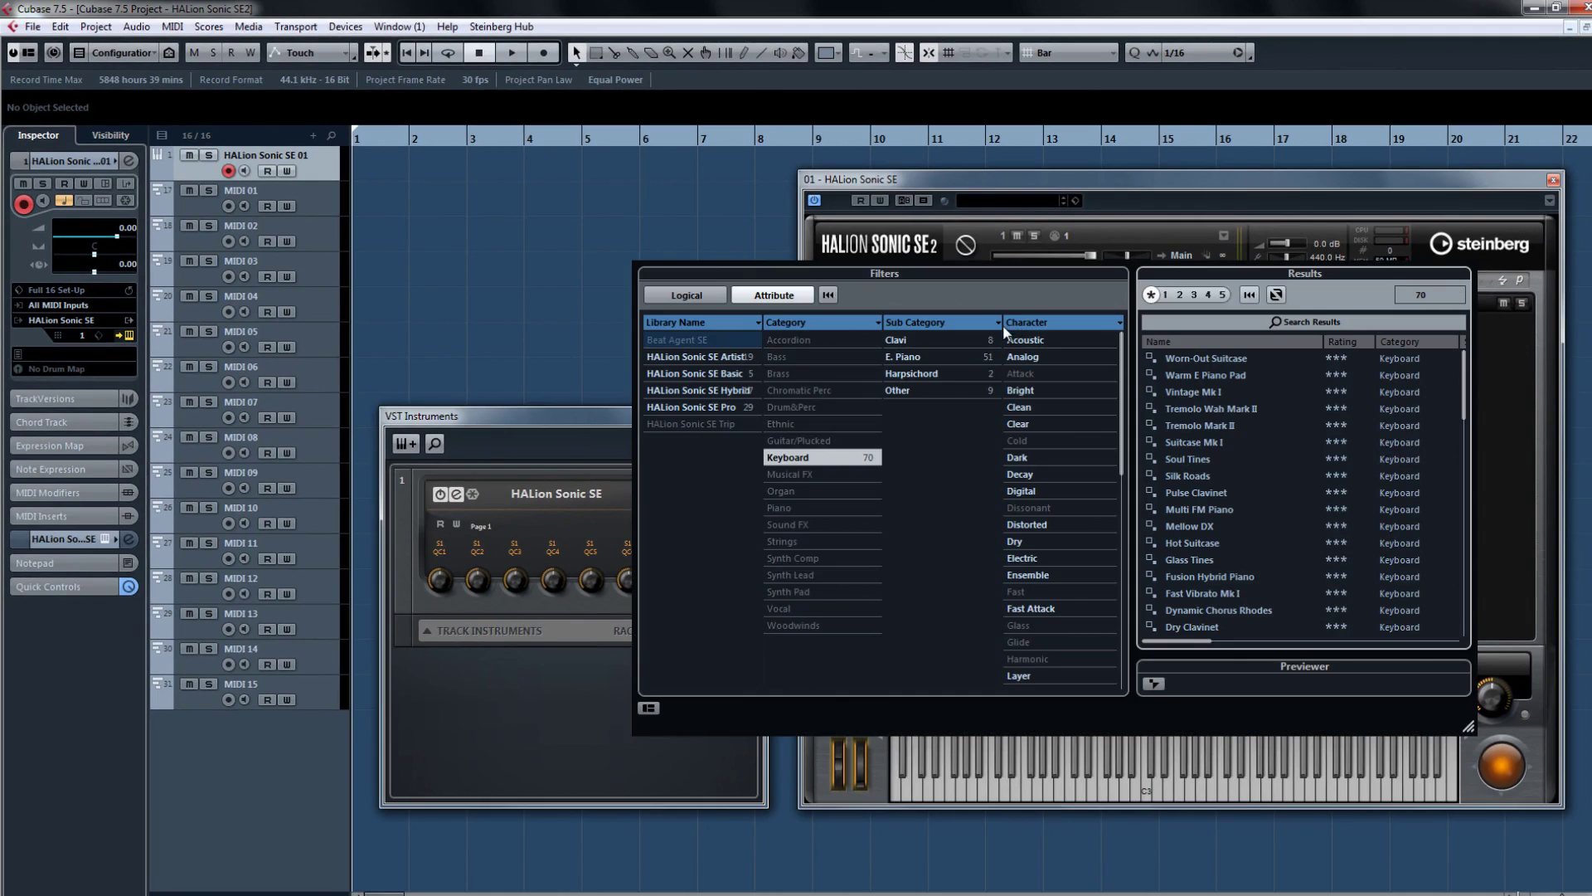
click(822, 455)
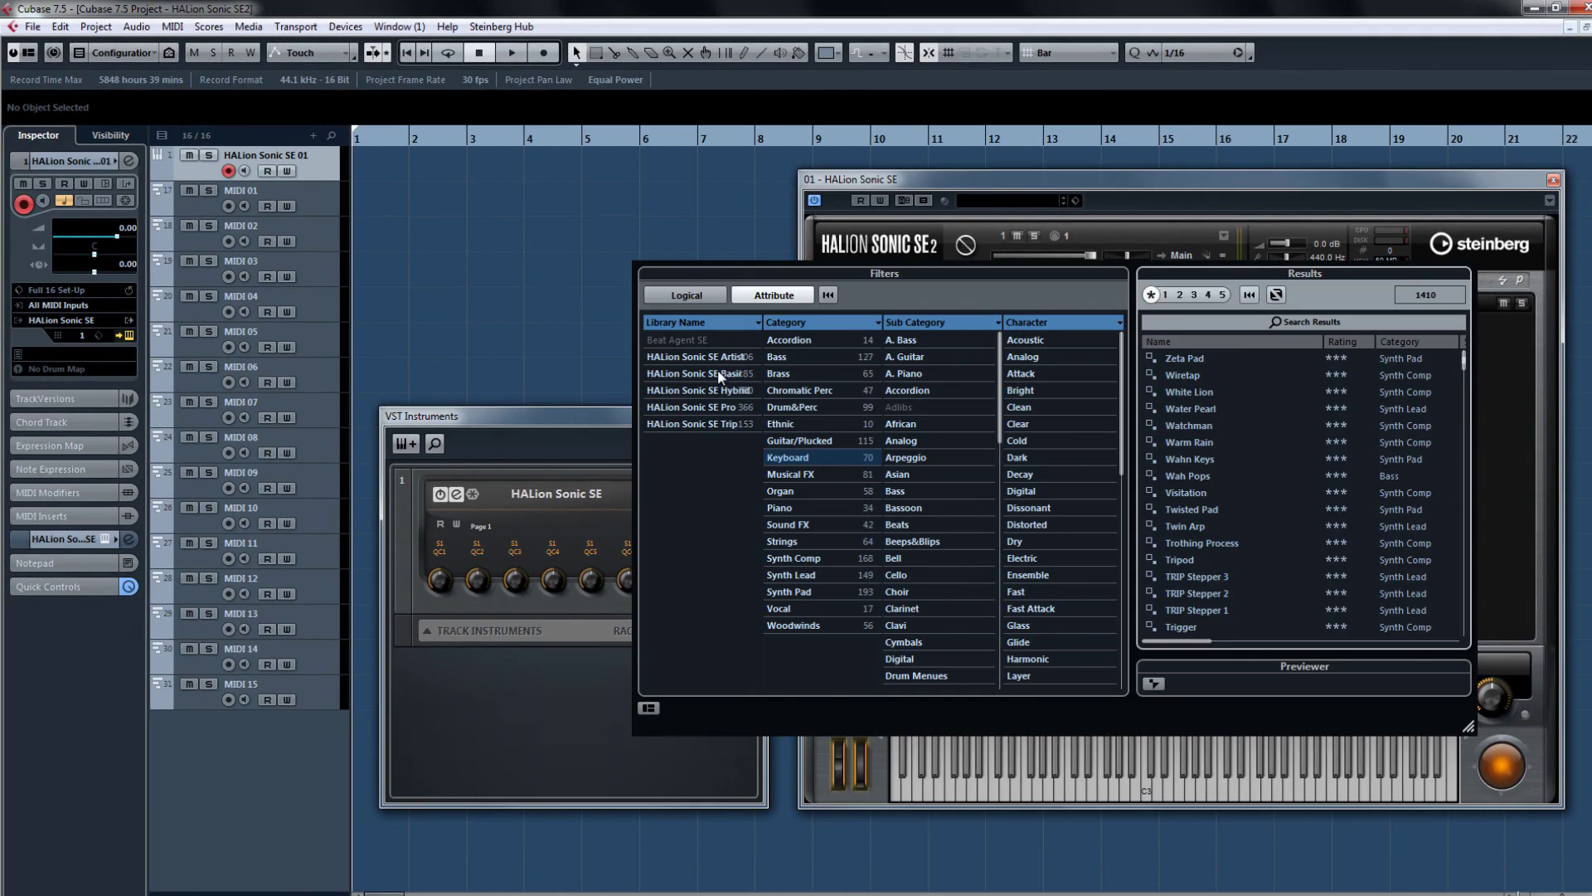
click(649, 708)
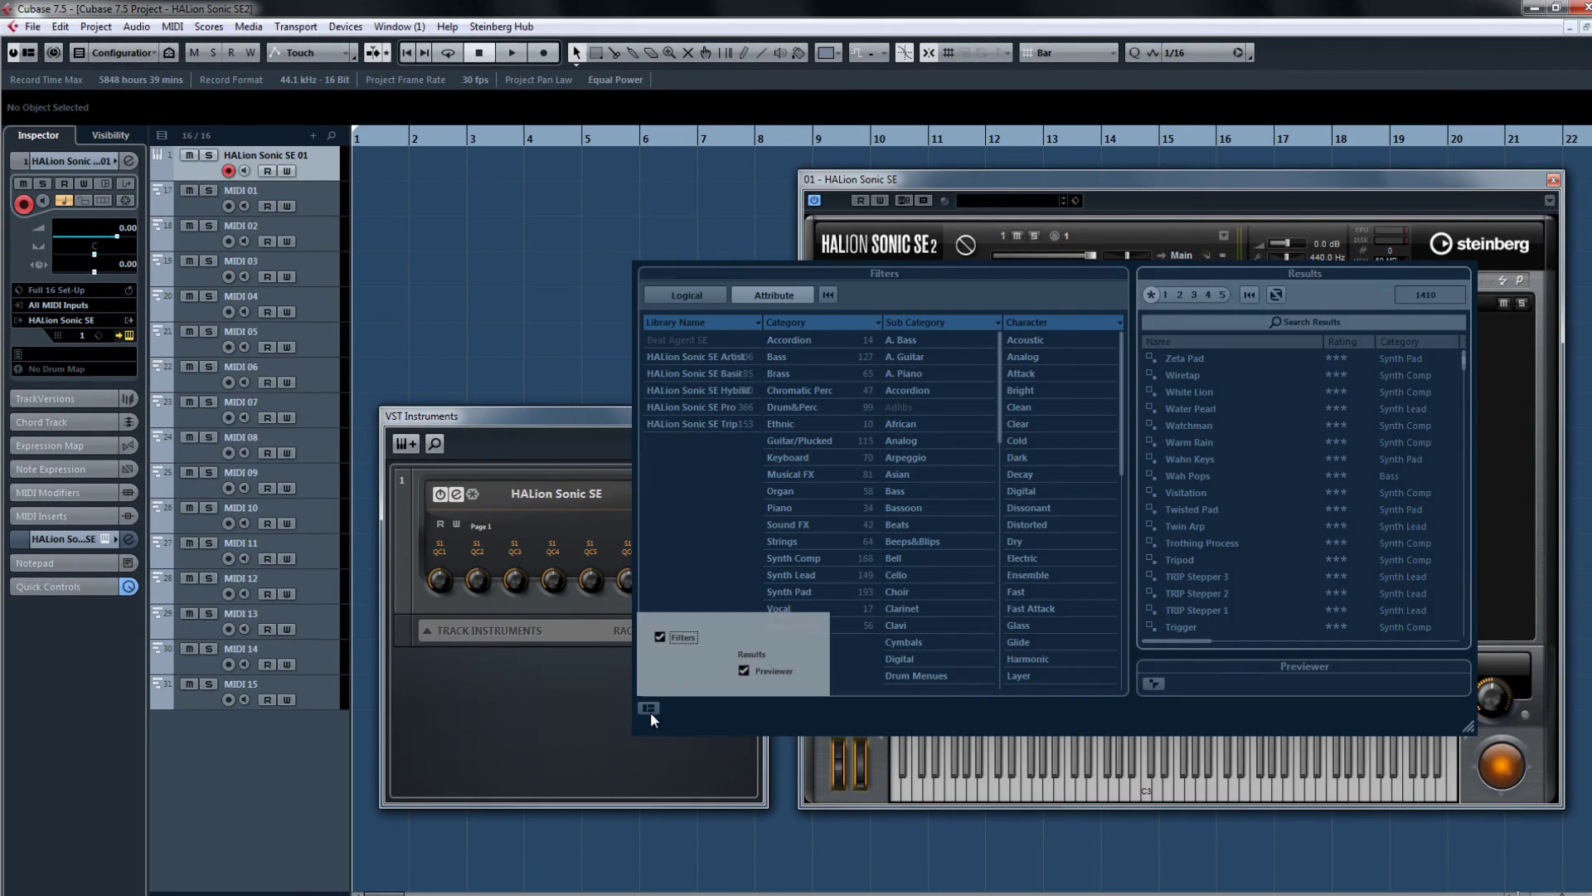
click(661, 638)
click(661, 638)
click(700, 424)
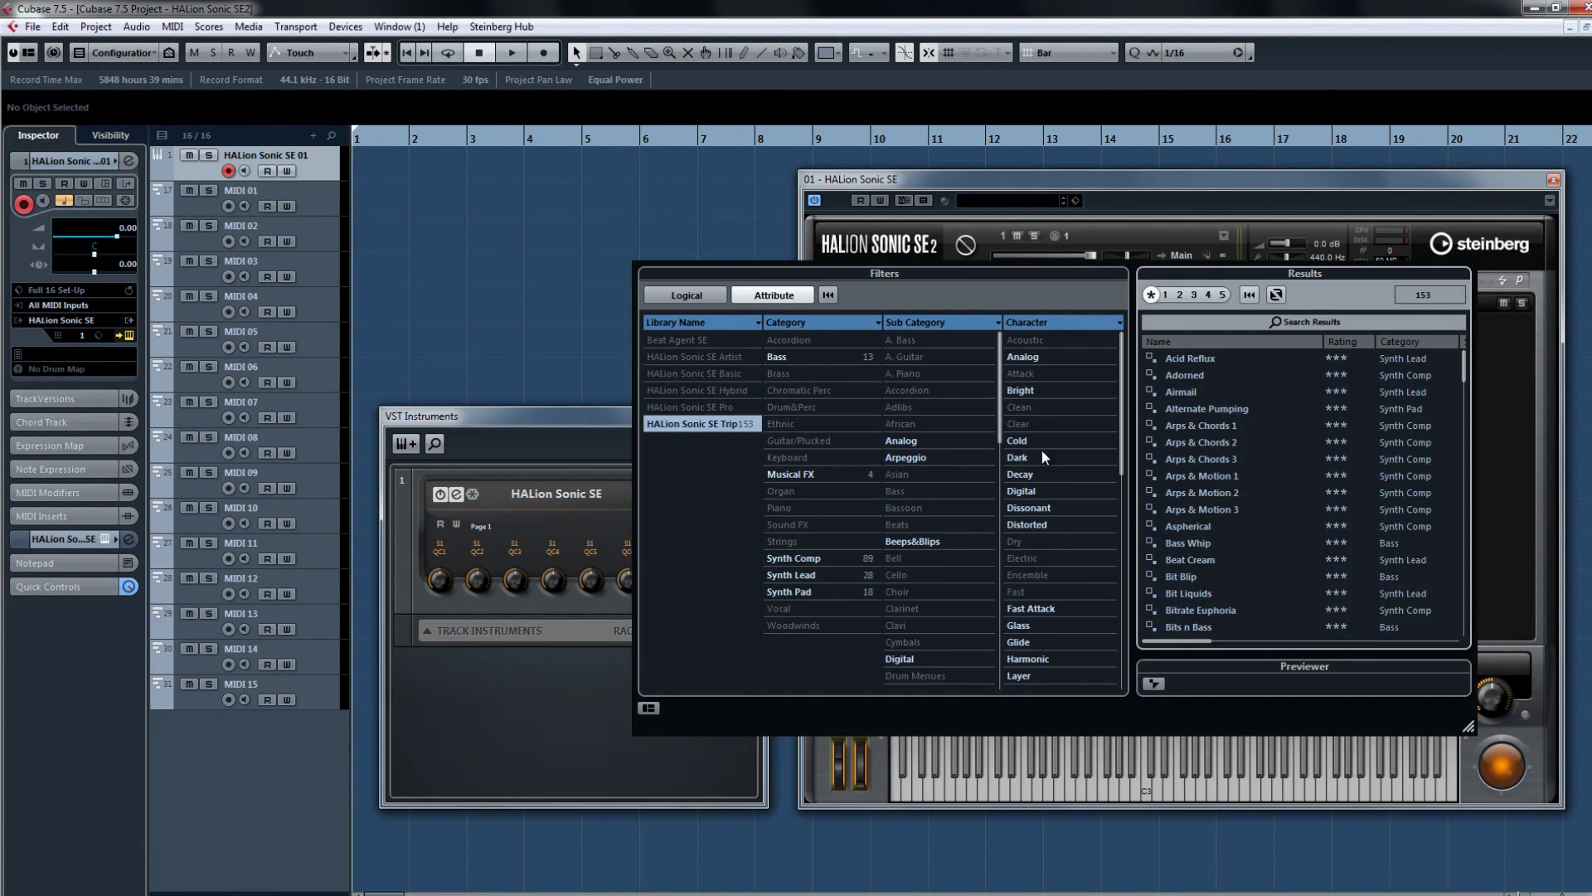
double_click(1210, 391)
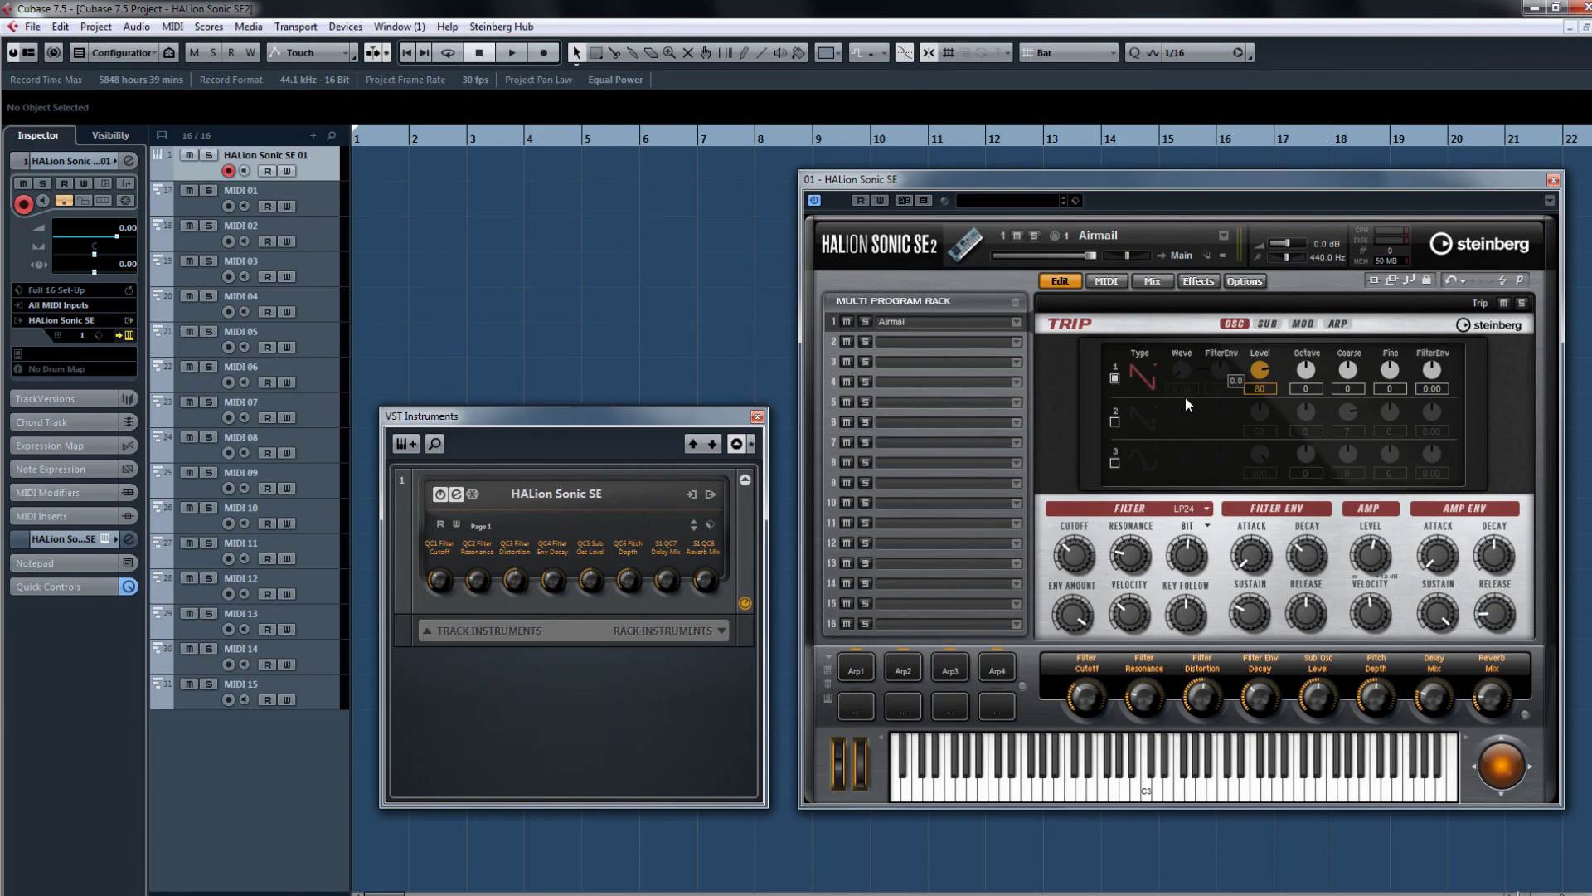
Load Piano And Pad from the Piano category into rack slot 2
click(1020, 342)
click(707, 423)
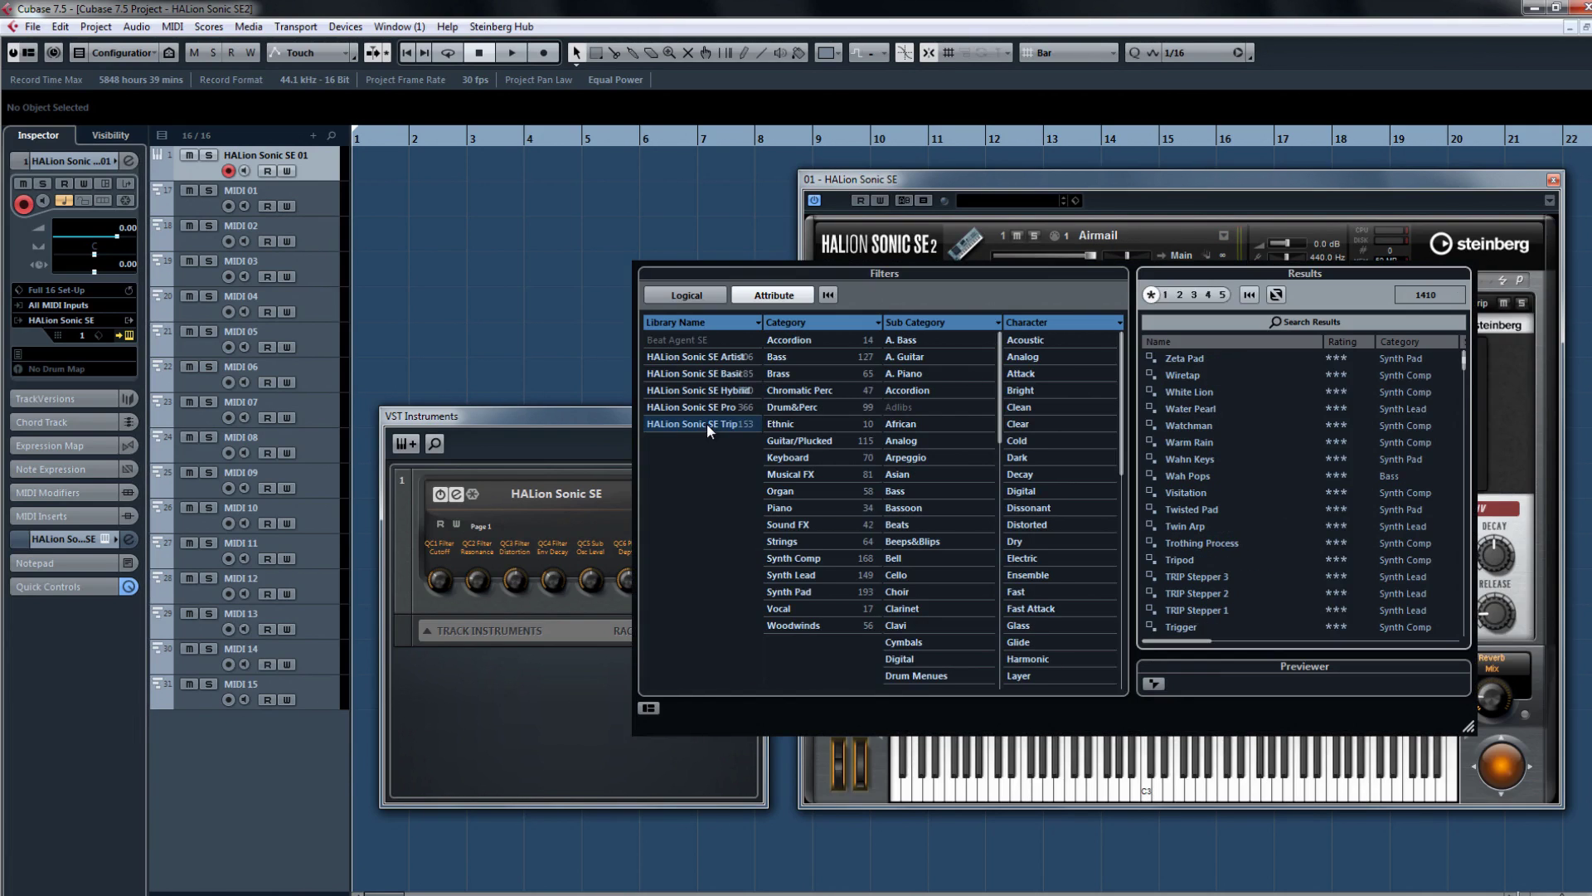
click(783, 507)
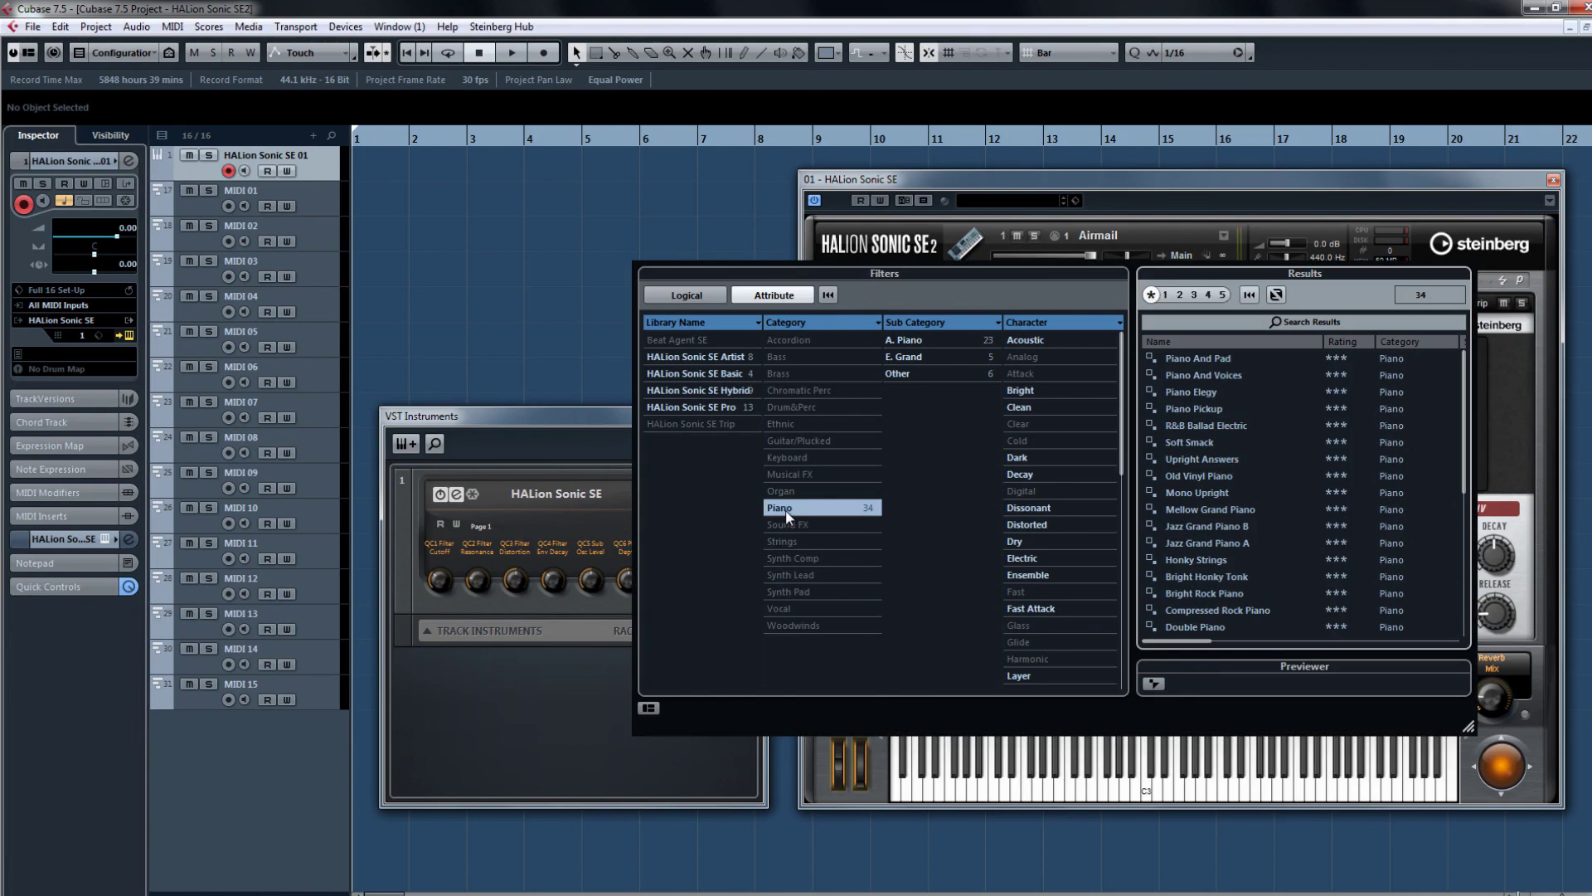
double_click(1200, 356)
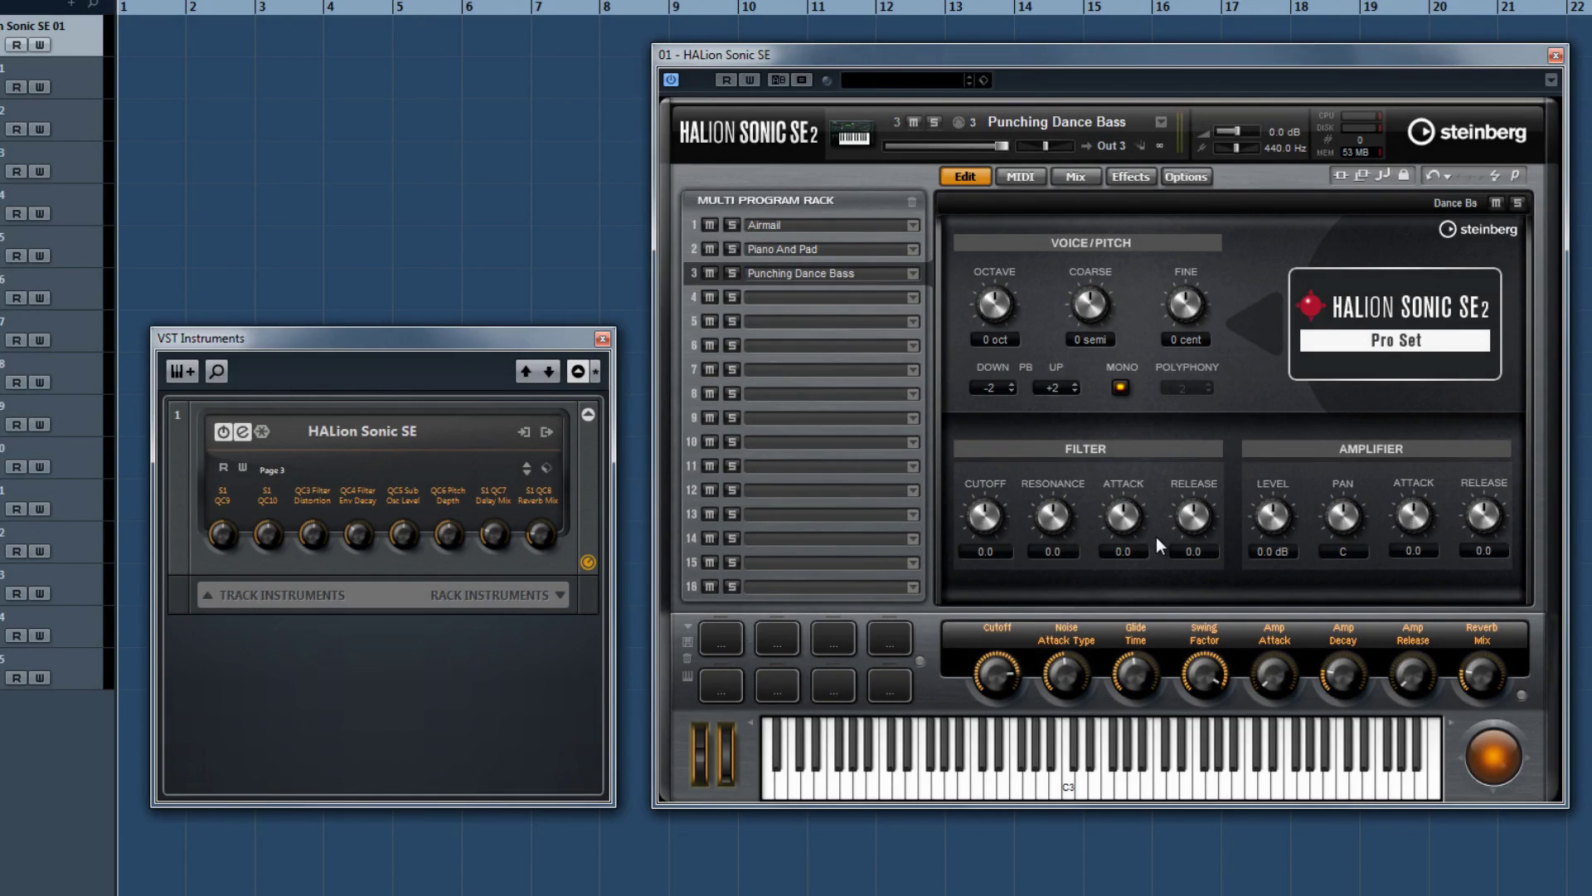
Try Piano And Pad's first quick control, then switch back to Airmail's settings
click(590, 564)
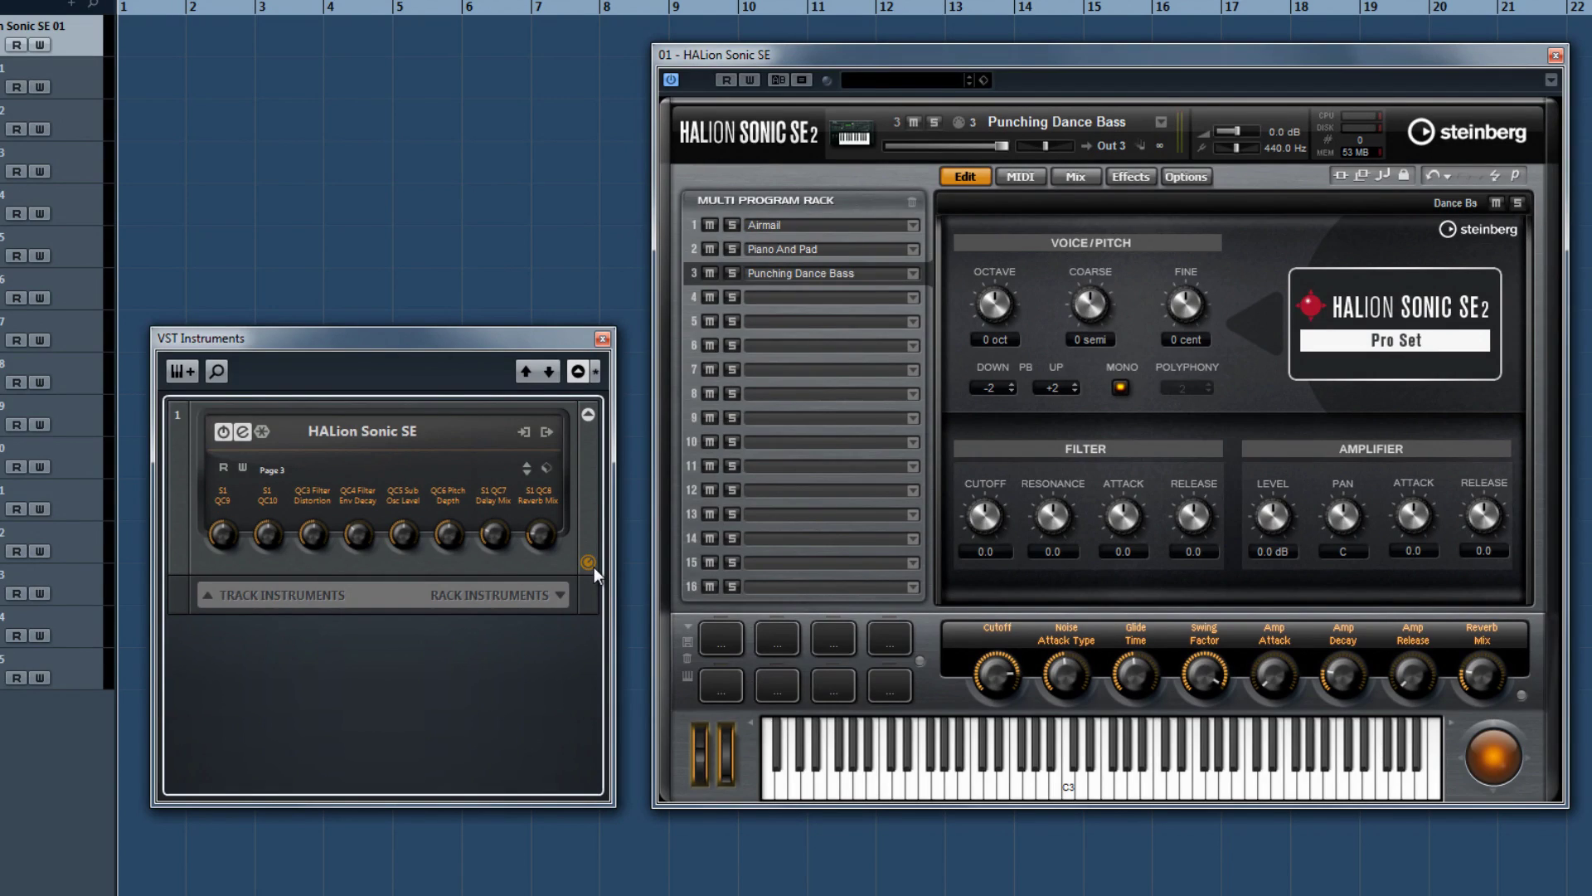
click(851, 248)
click(270, 537)
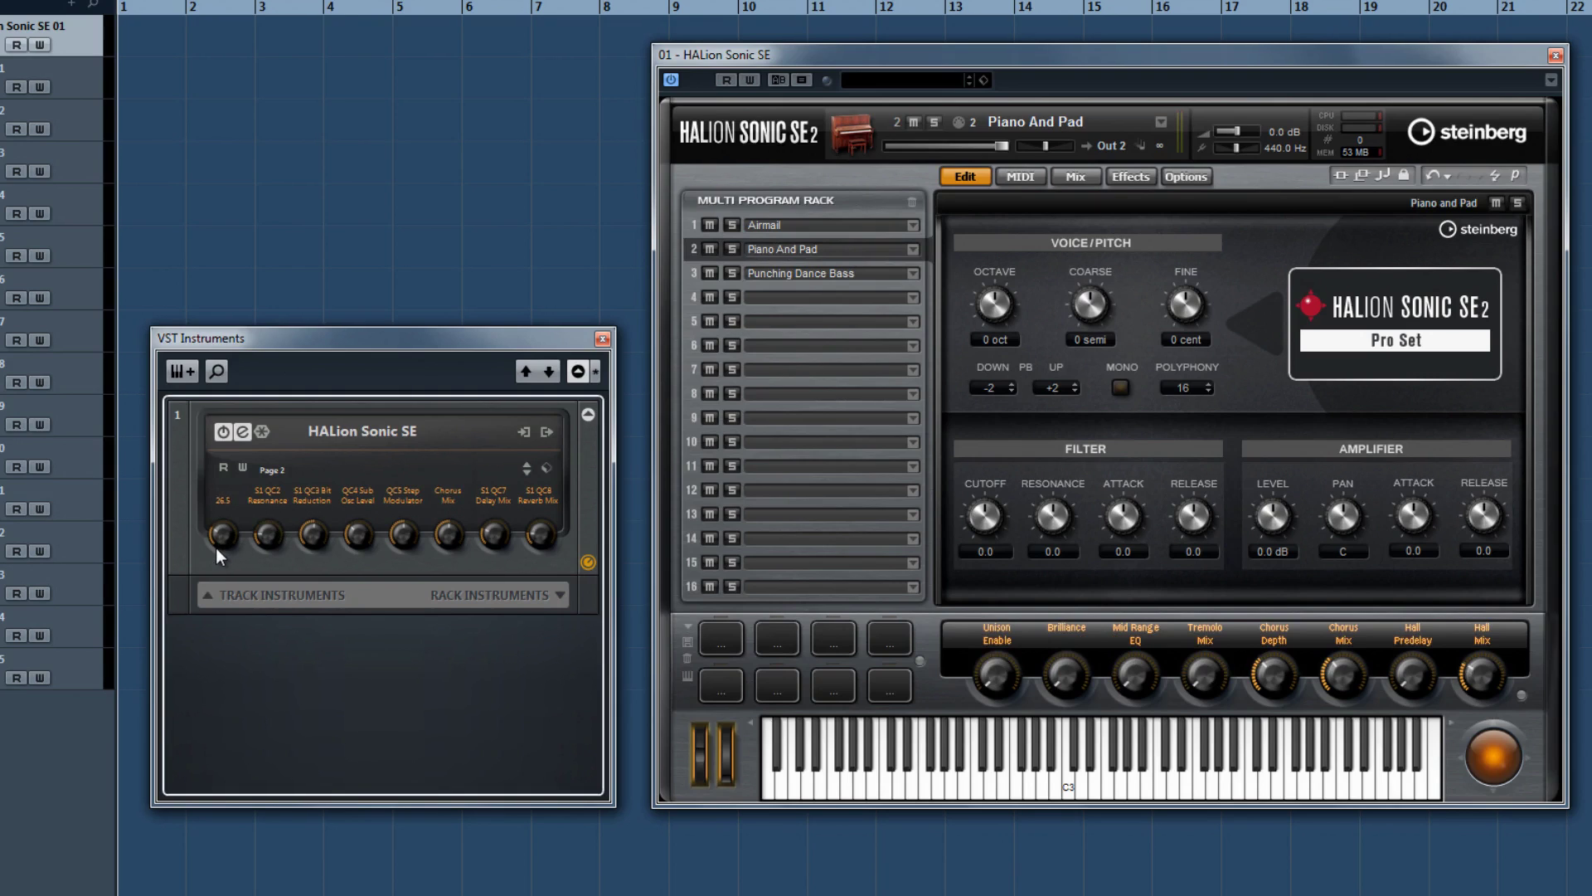
click(809, 222)
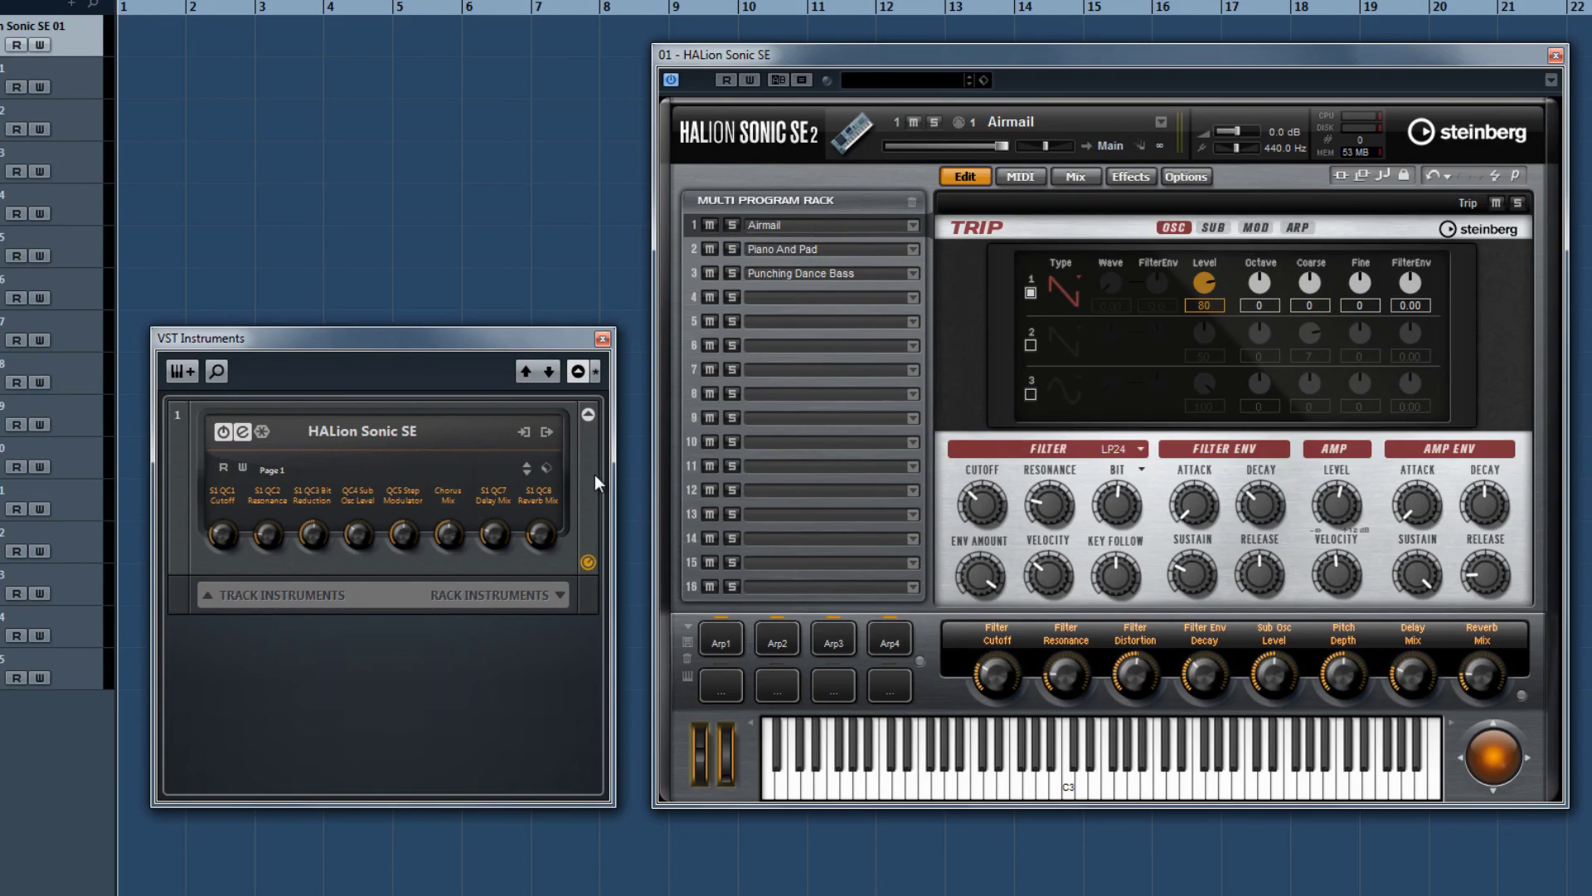
Collapse and expand the VST Instruments rack's quick controls twice
mouse_move(260, 520)
click(578, 371)
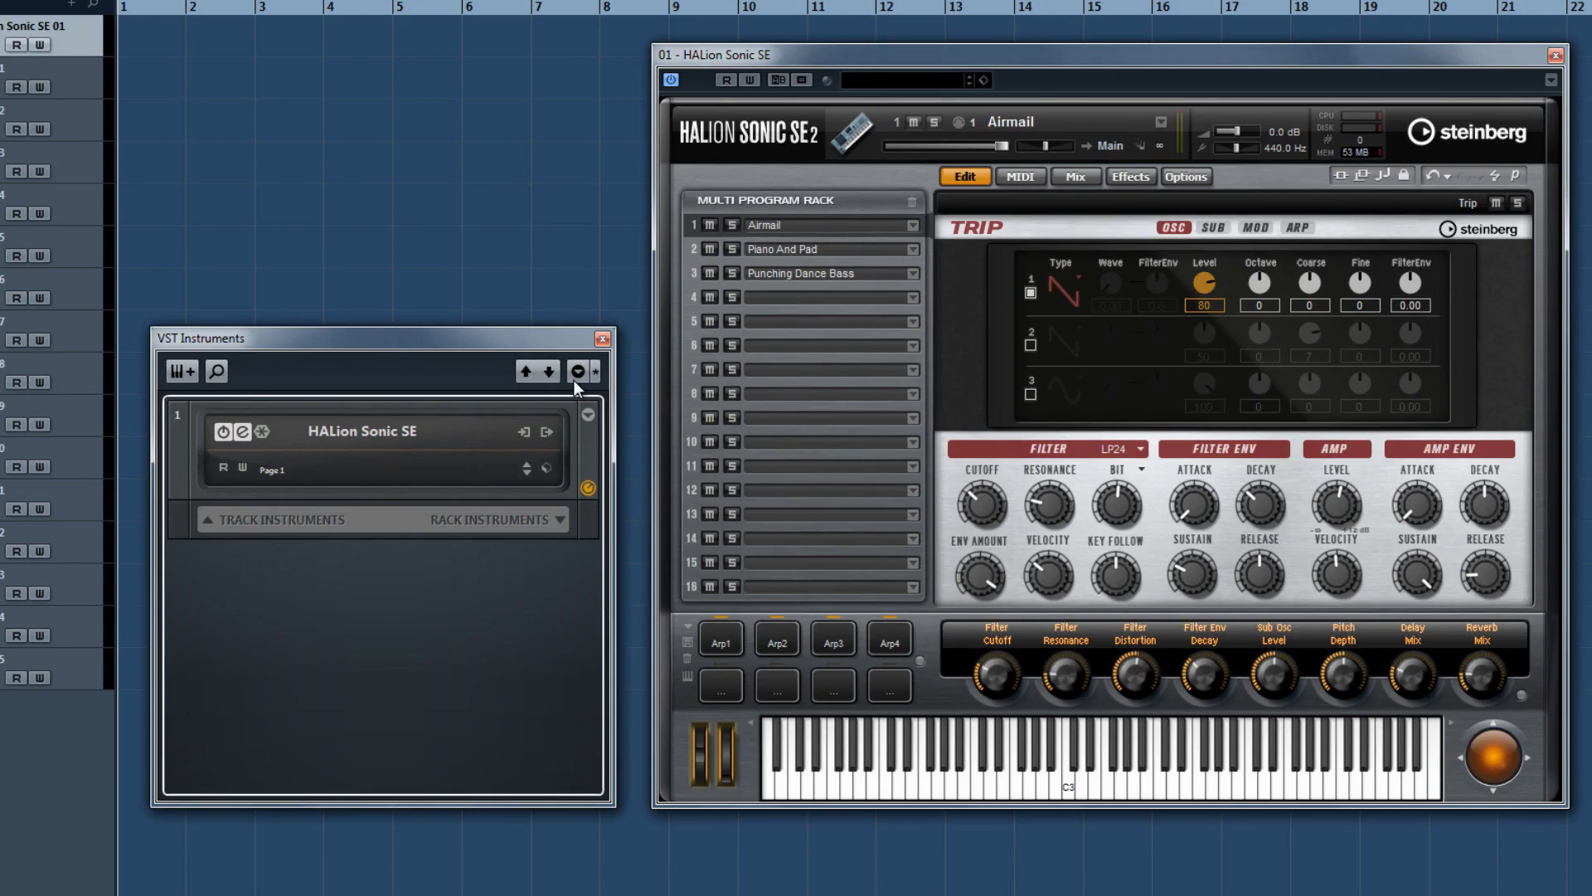
click(577, 375)
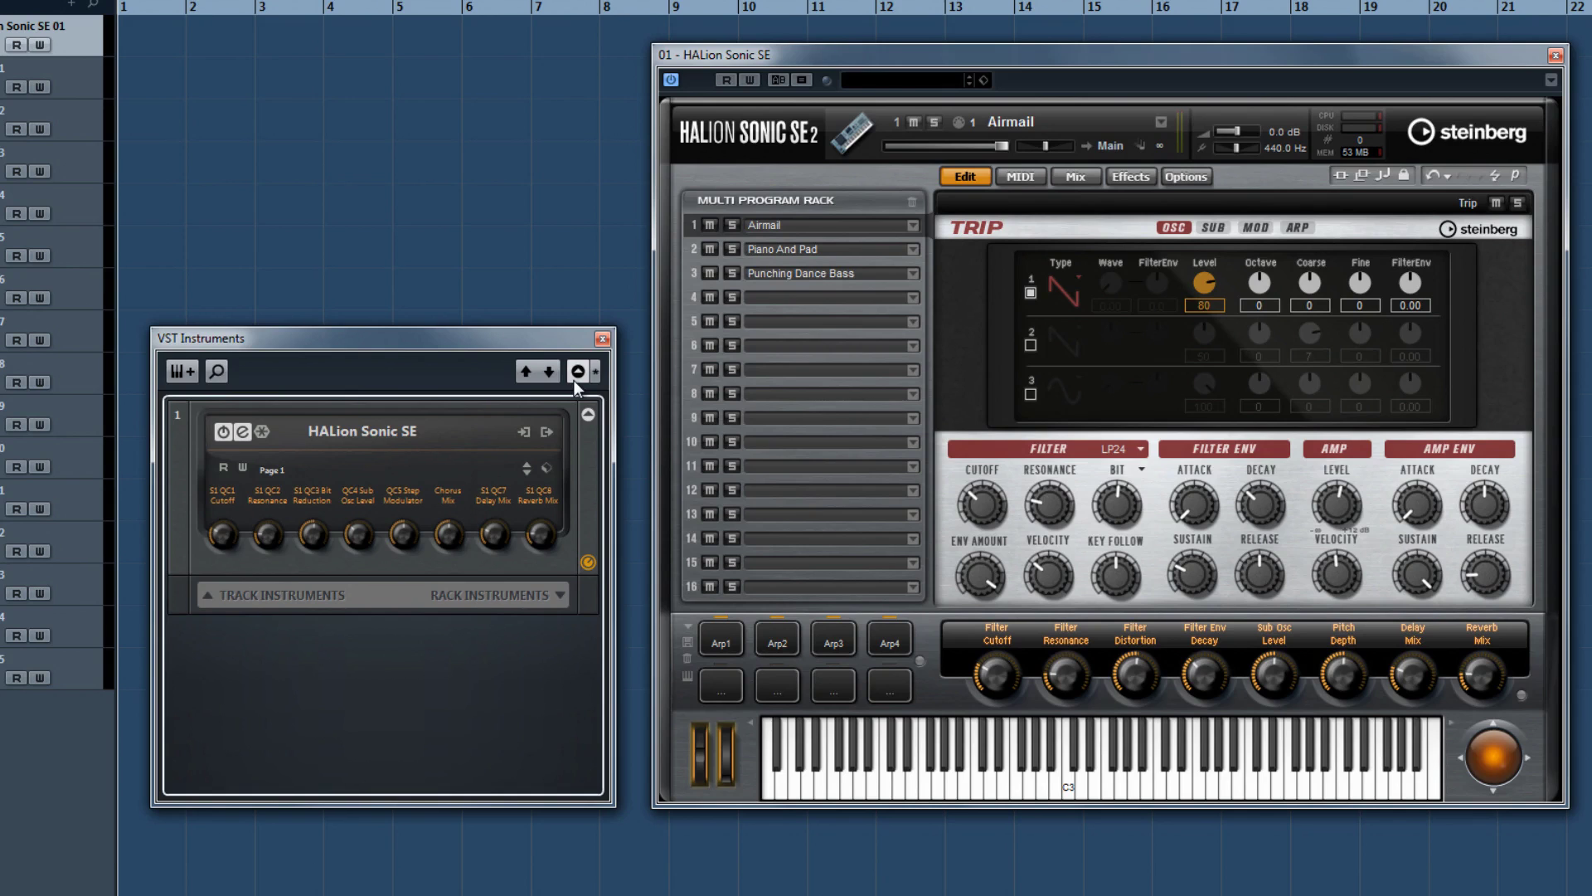
click(574, 380)
click(574, 380)
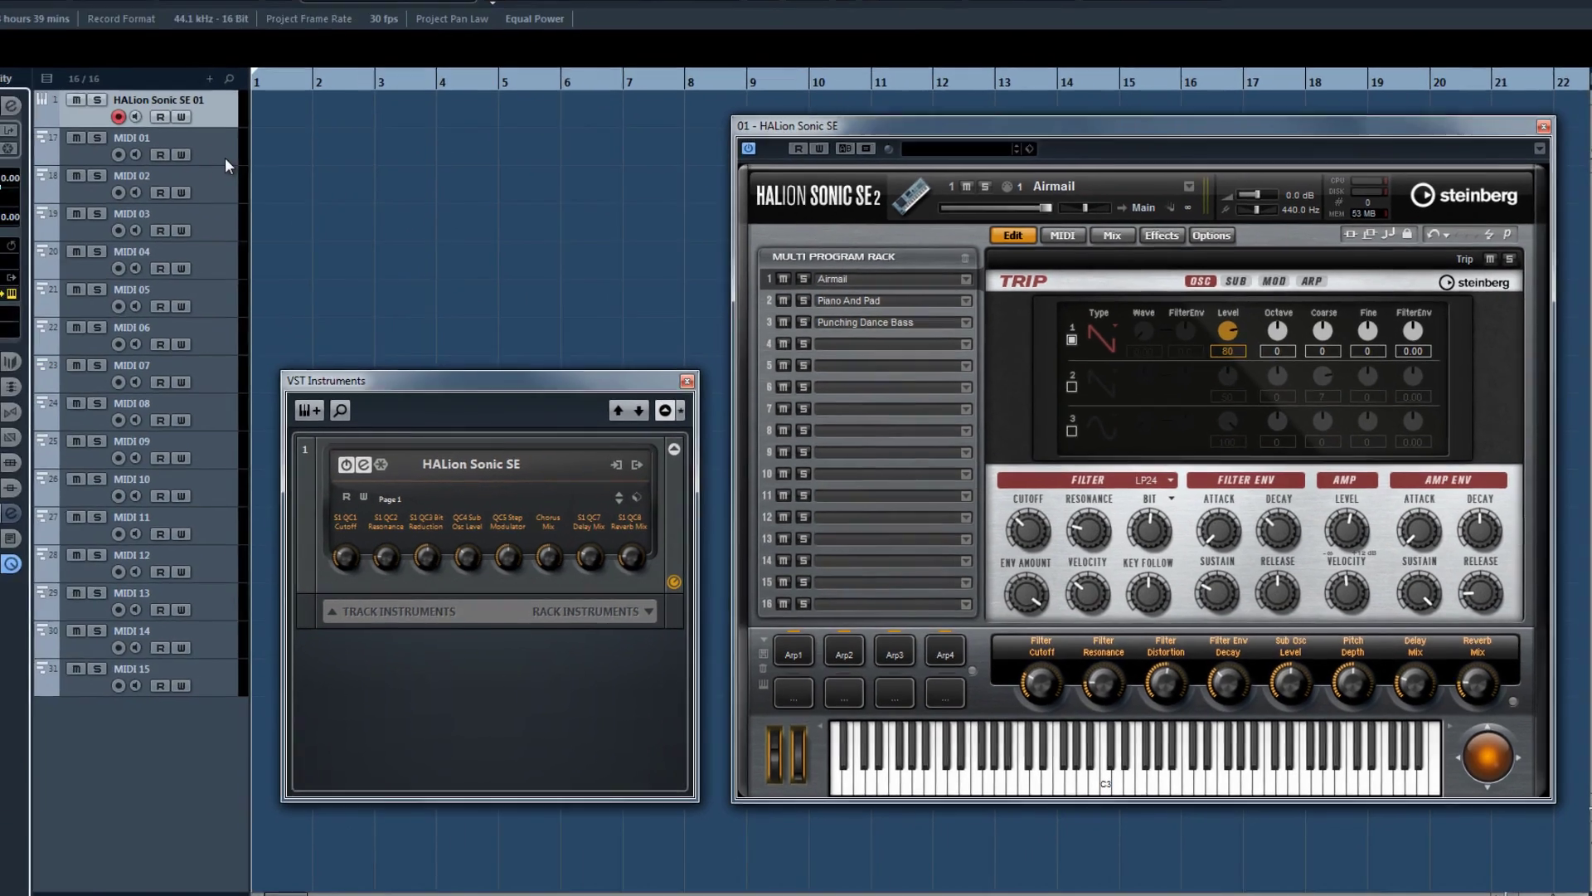
Select MIDI 01, MIDI 02, MIDI 03 and the HALion track to see each one's slot, ending on Airmail
click(87, 90)
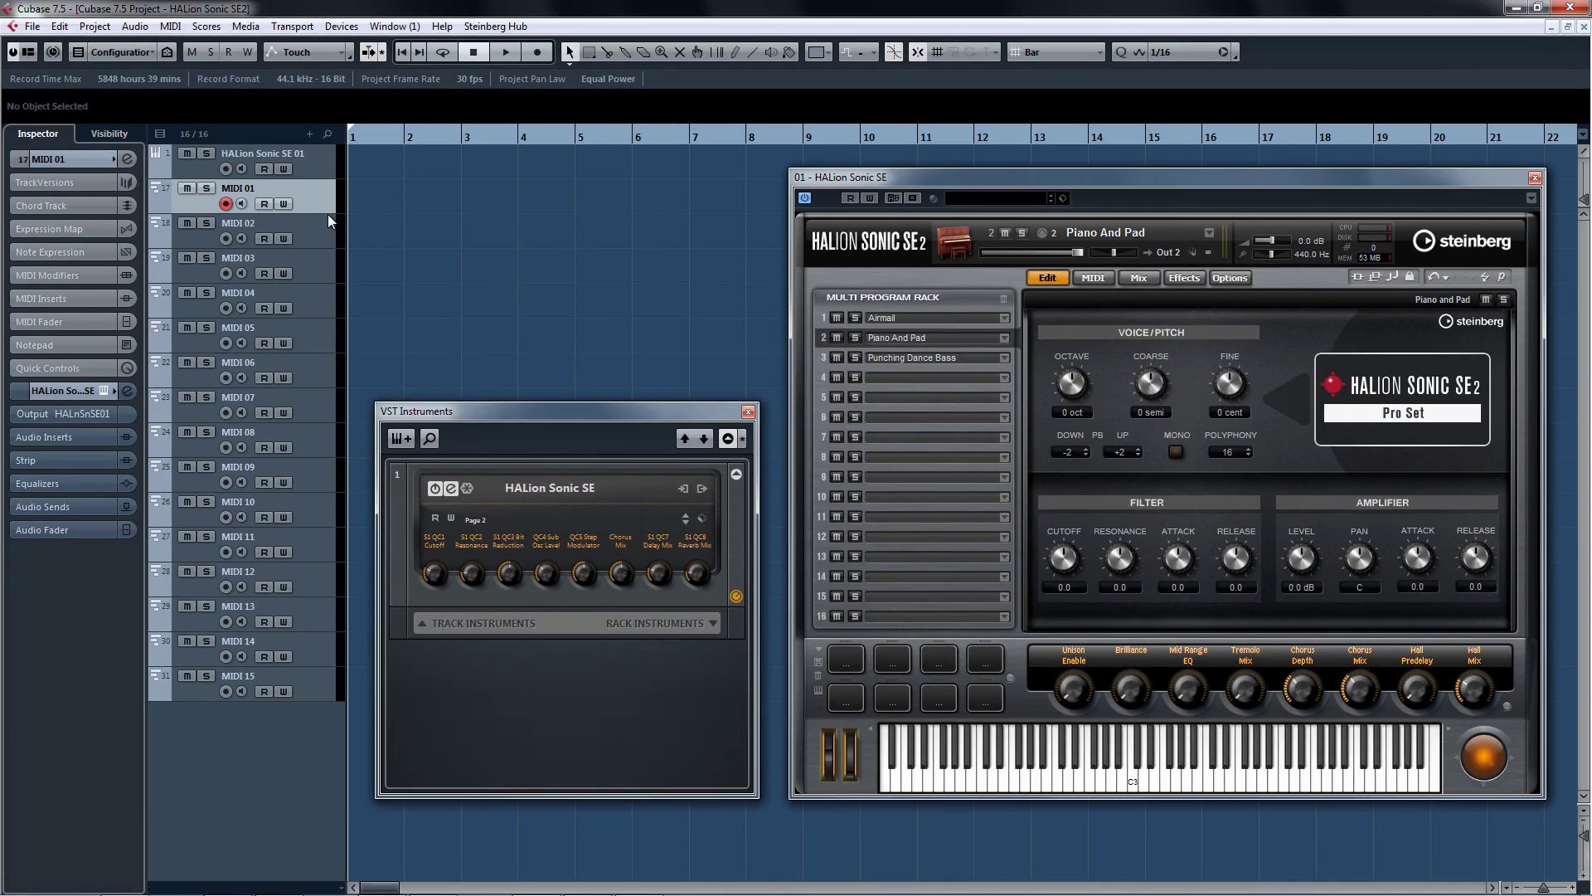
click(319, 226)
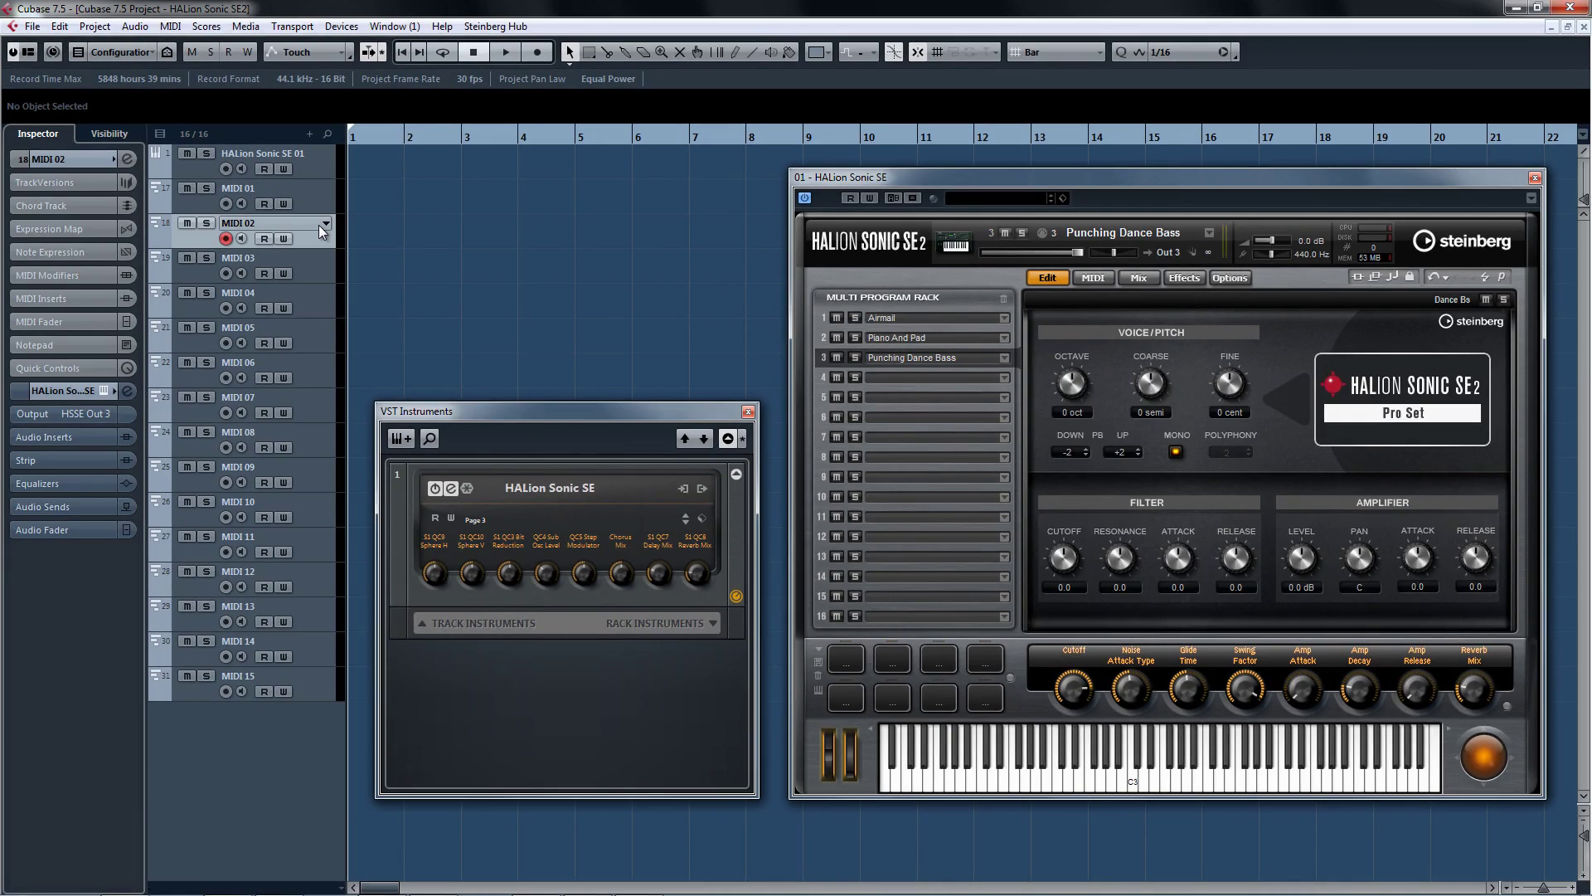
click(315, 272)
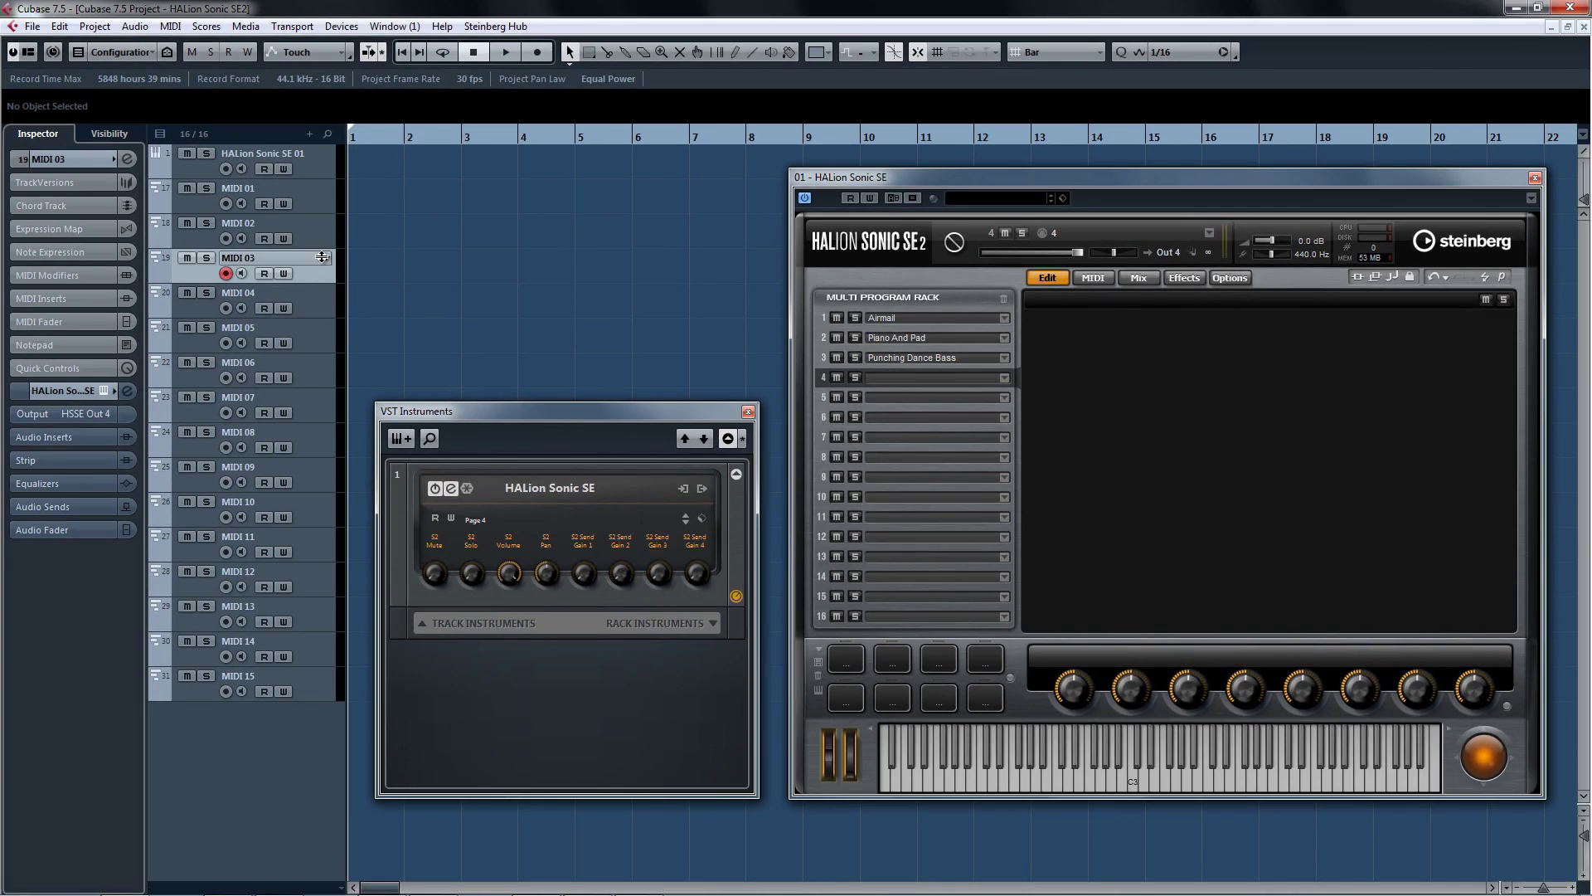
click(310, 206)
click(321, 171)
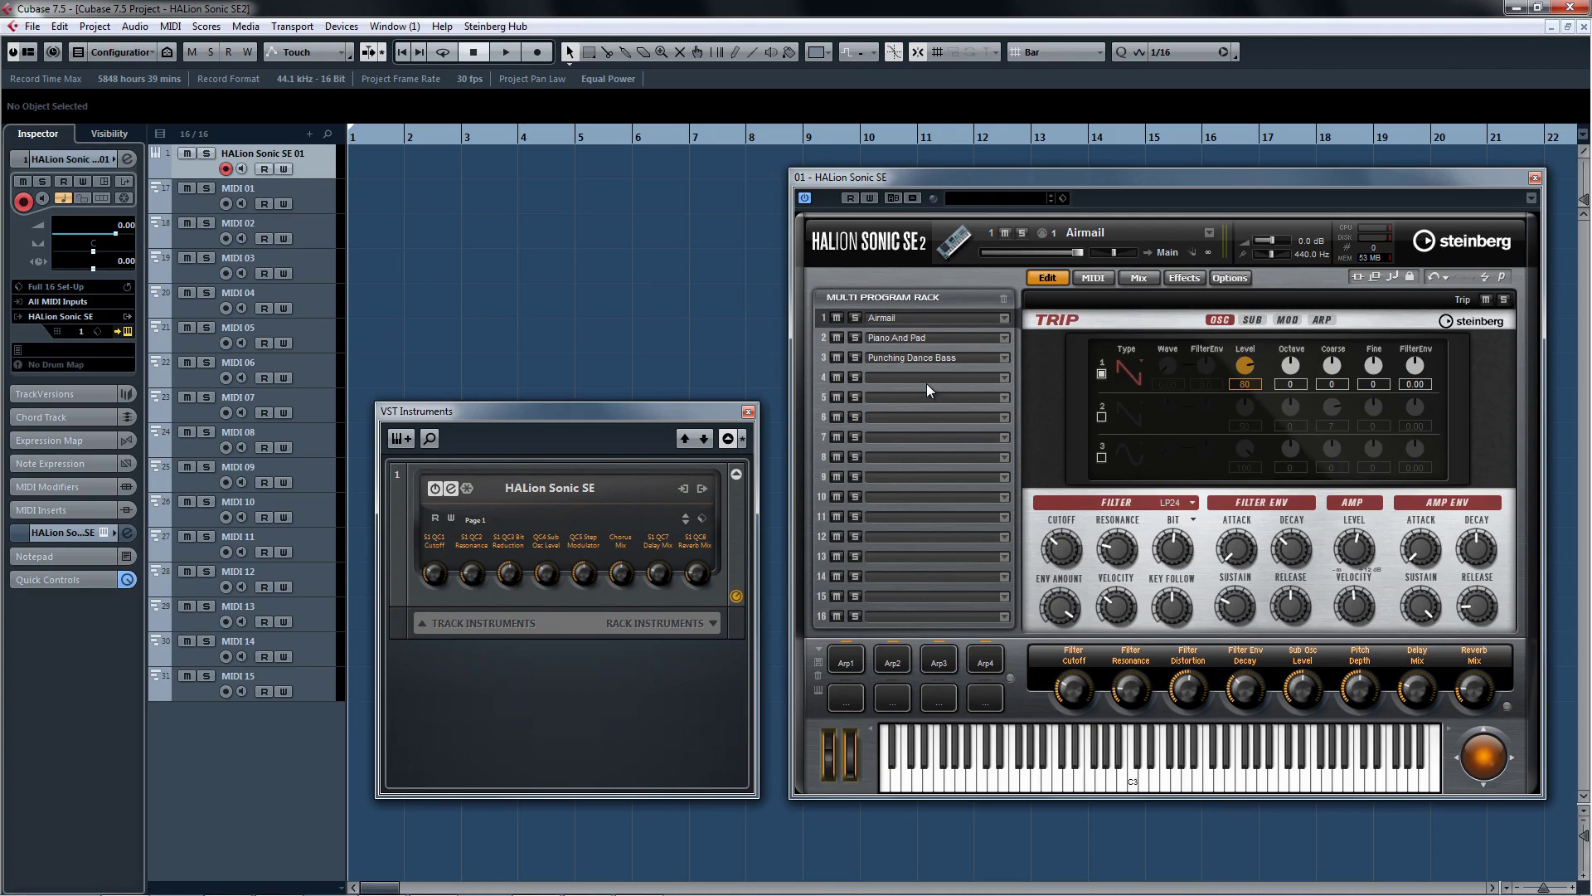
Raise HALion Sonic SE's Max Voices from 128 to 1024 in the Options page
click(1230, 278)
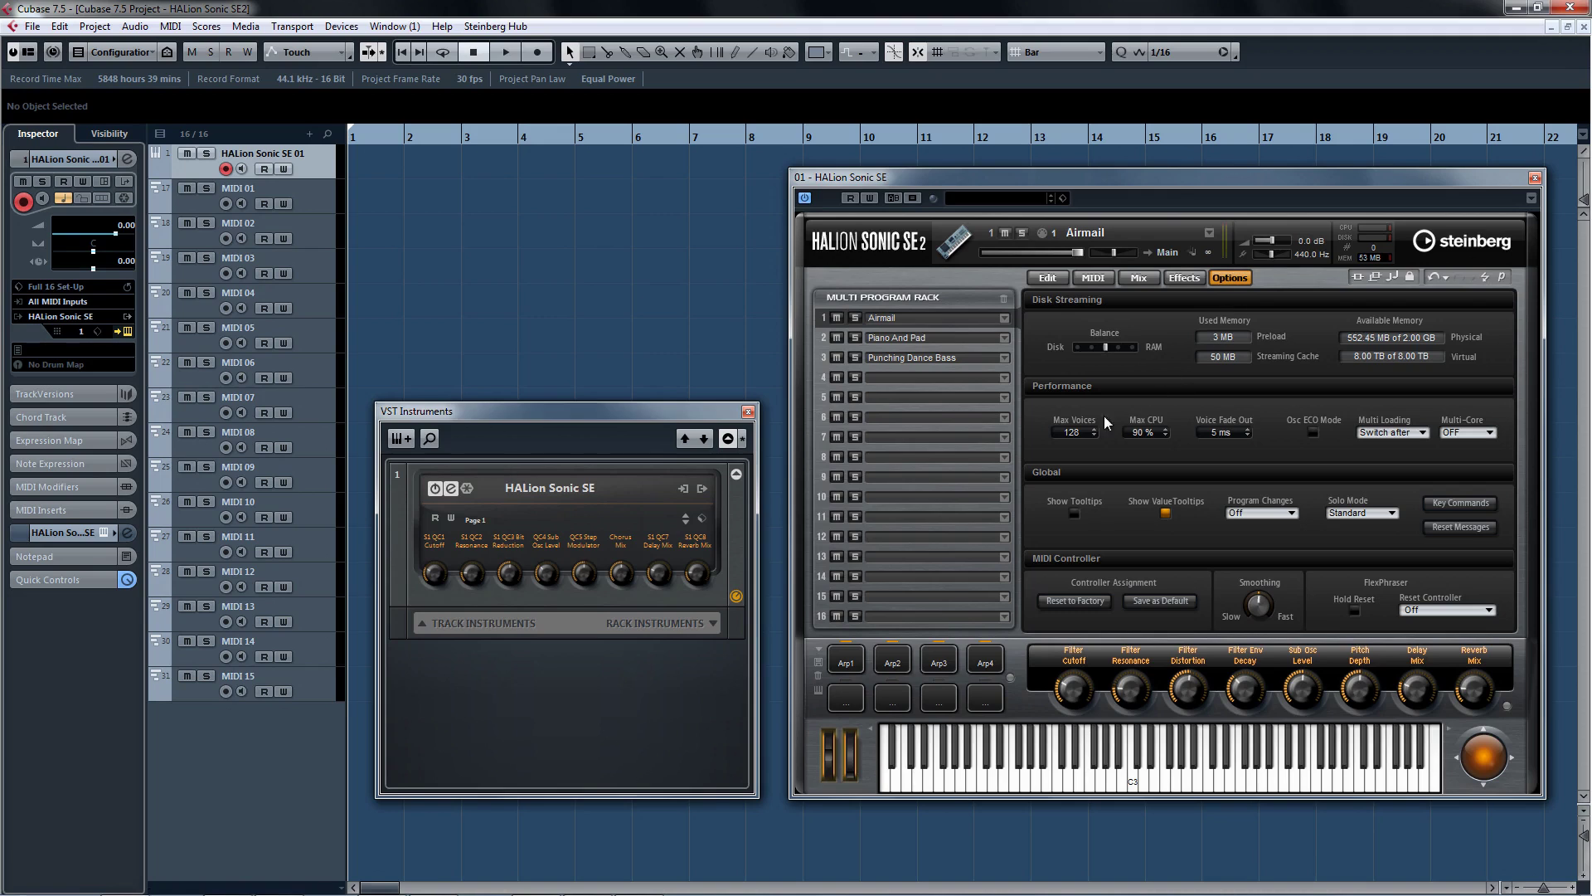
scroll(1078, 440, up, 8)
scroll(1079, 439, up, 2)
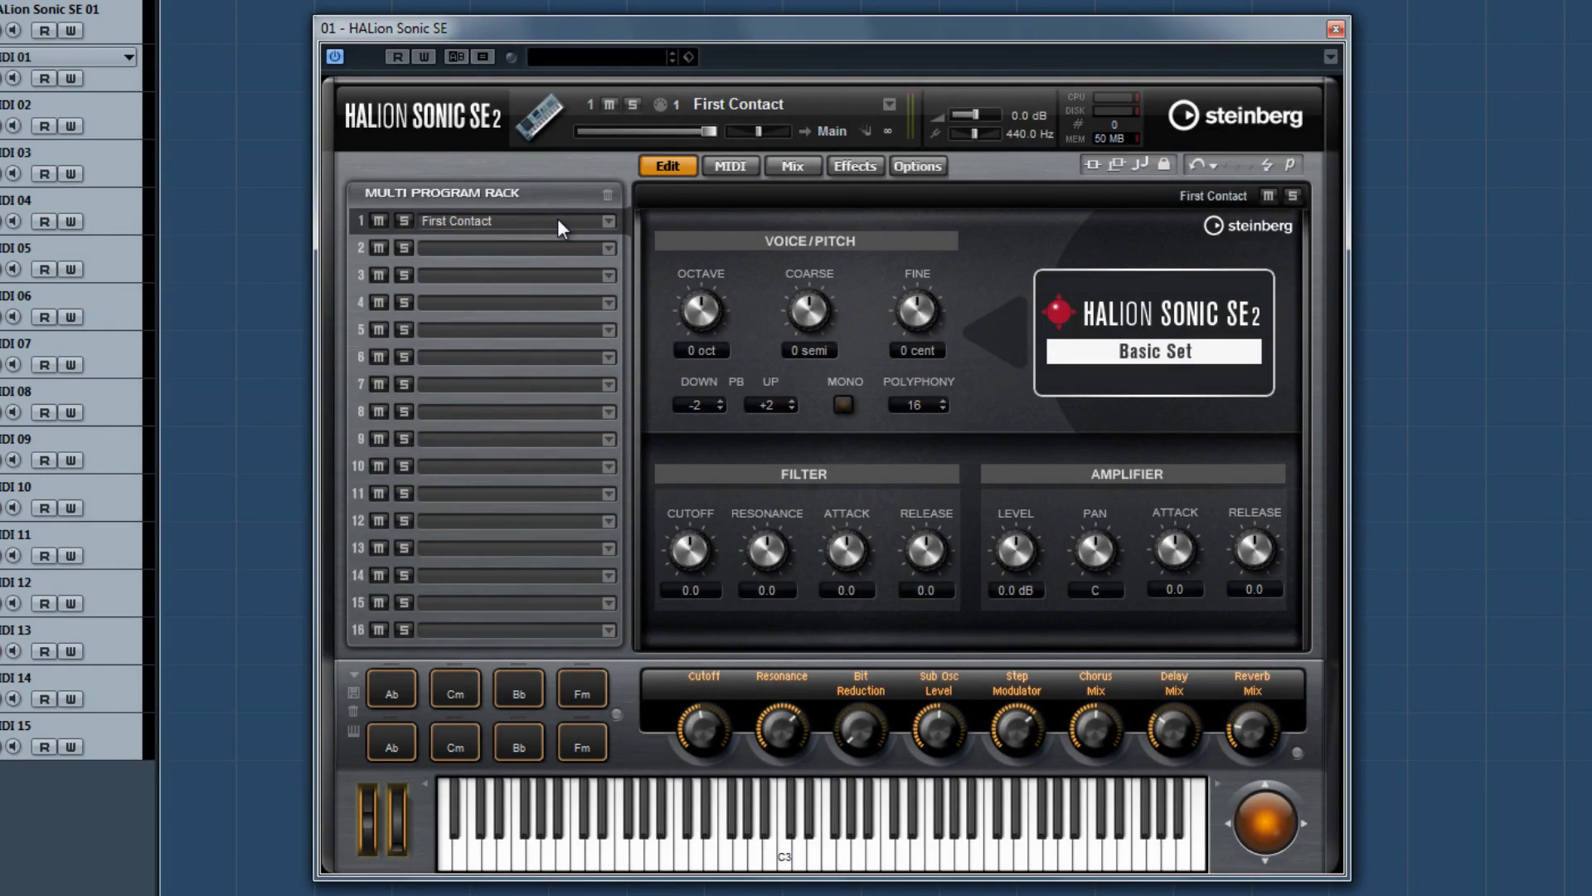
On the MIDI page, narrow slot 1's key range to F-1 through G#5
click(731, 165)
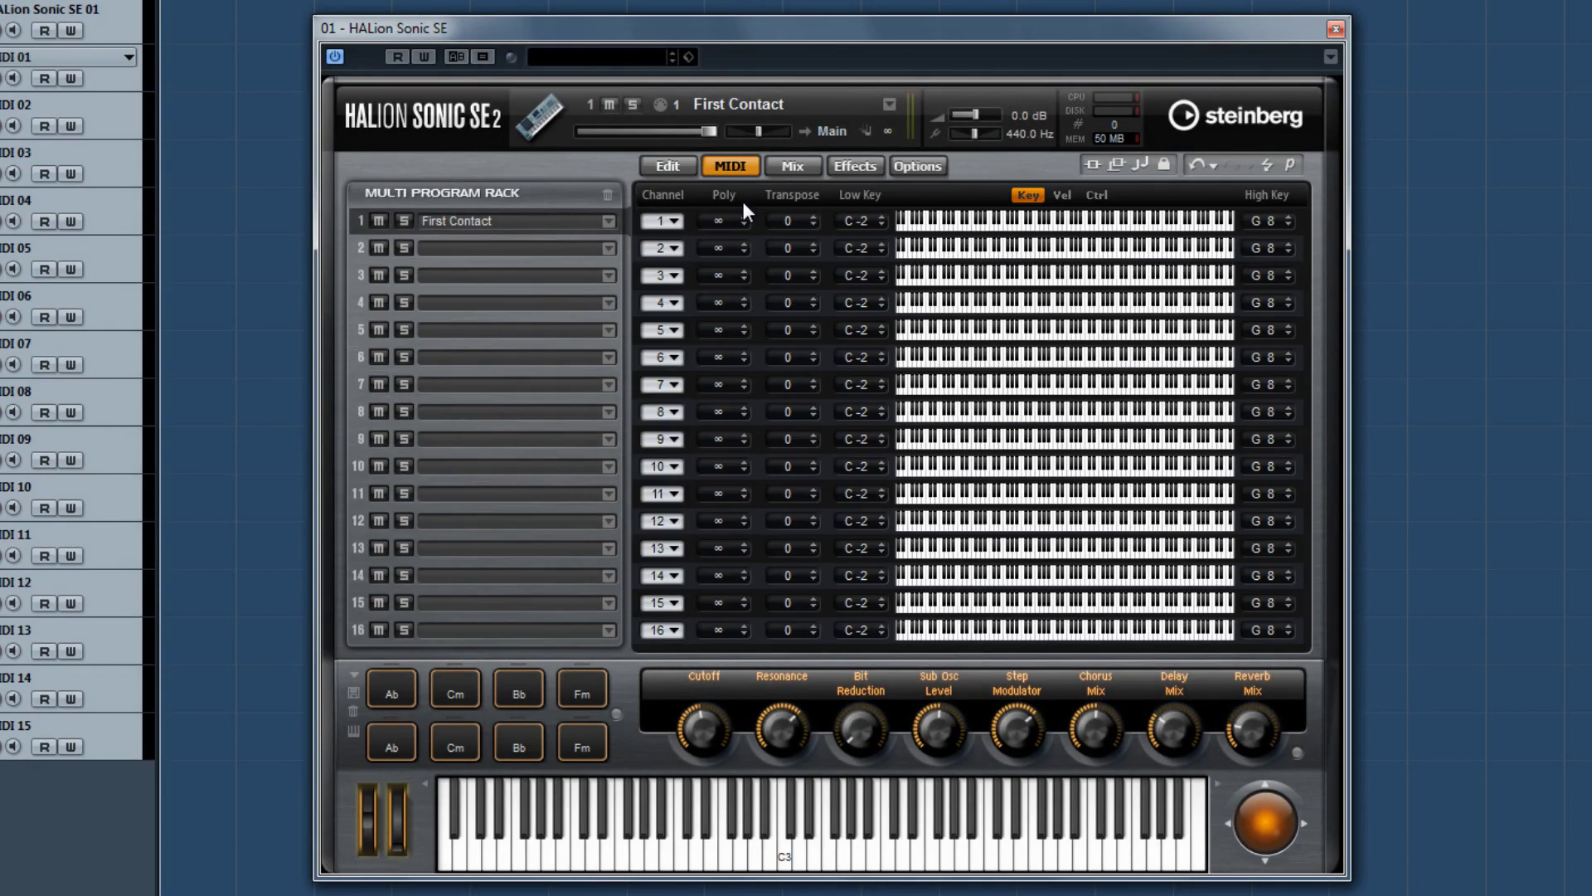
scroll(716, 223, down, 15)
drag(907, 236, 982, 235)
On the Mix page, keep slot 1 routed to Main while lowering its level and raising FX1/FX2 sends
click(803, 167)
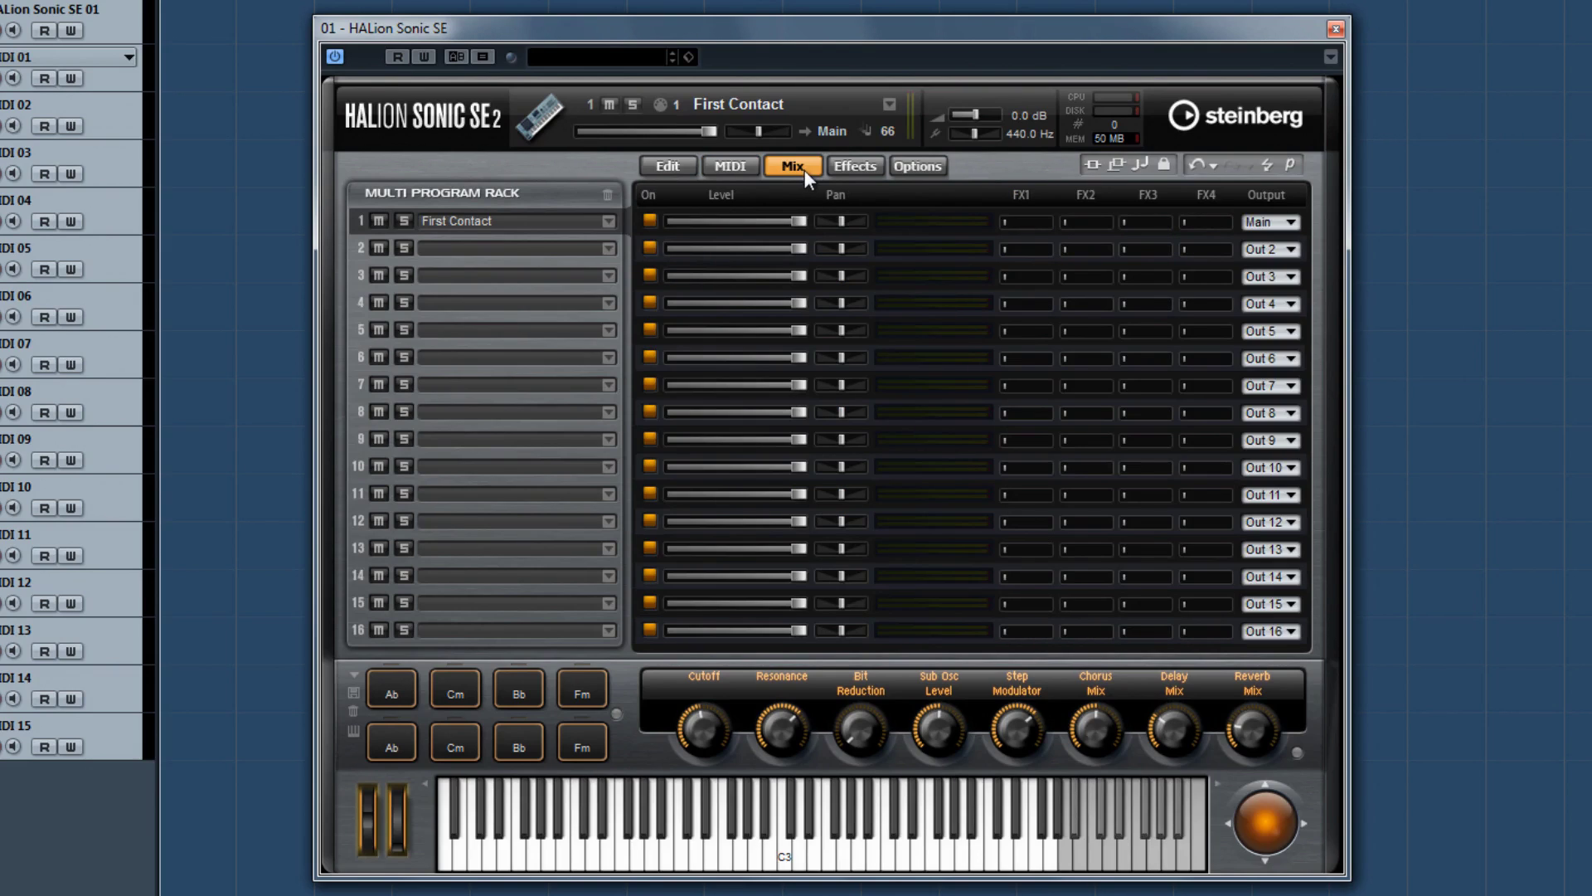
scroll(784, 224, down, 1)
scroll(779, 224, down, 8)
scroll(848, 222, up, 3)
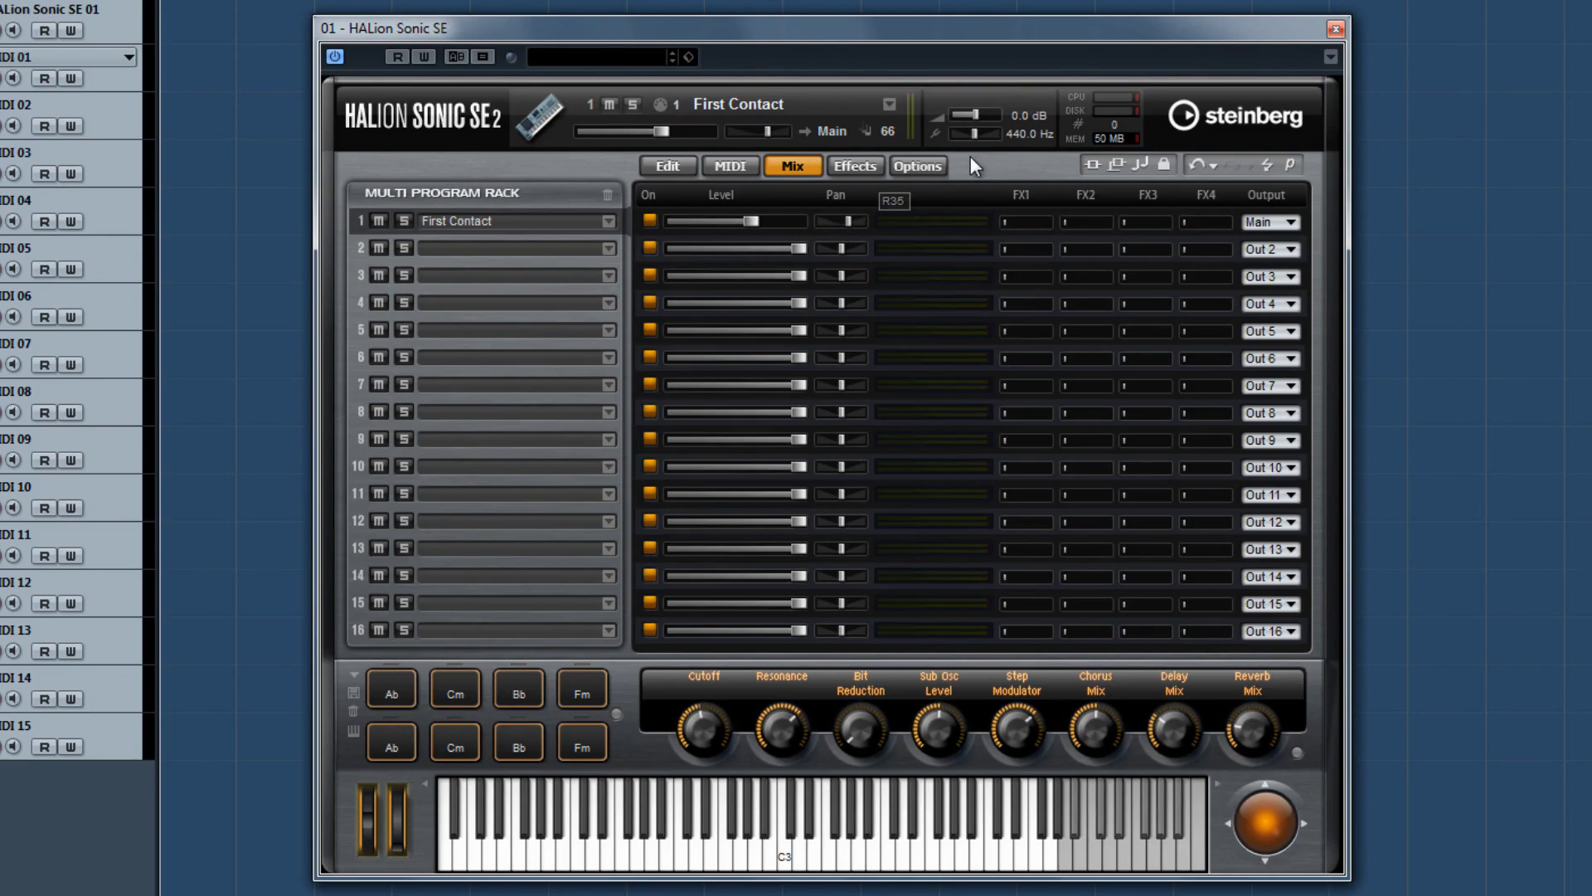
click(1285, 224)
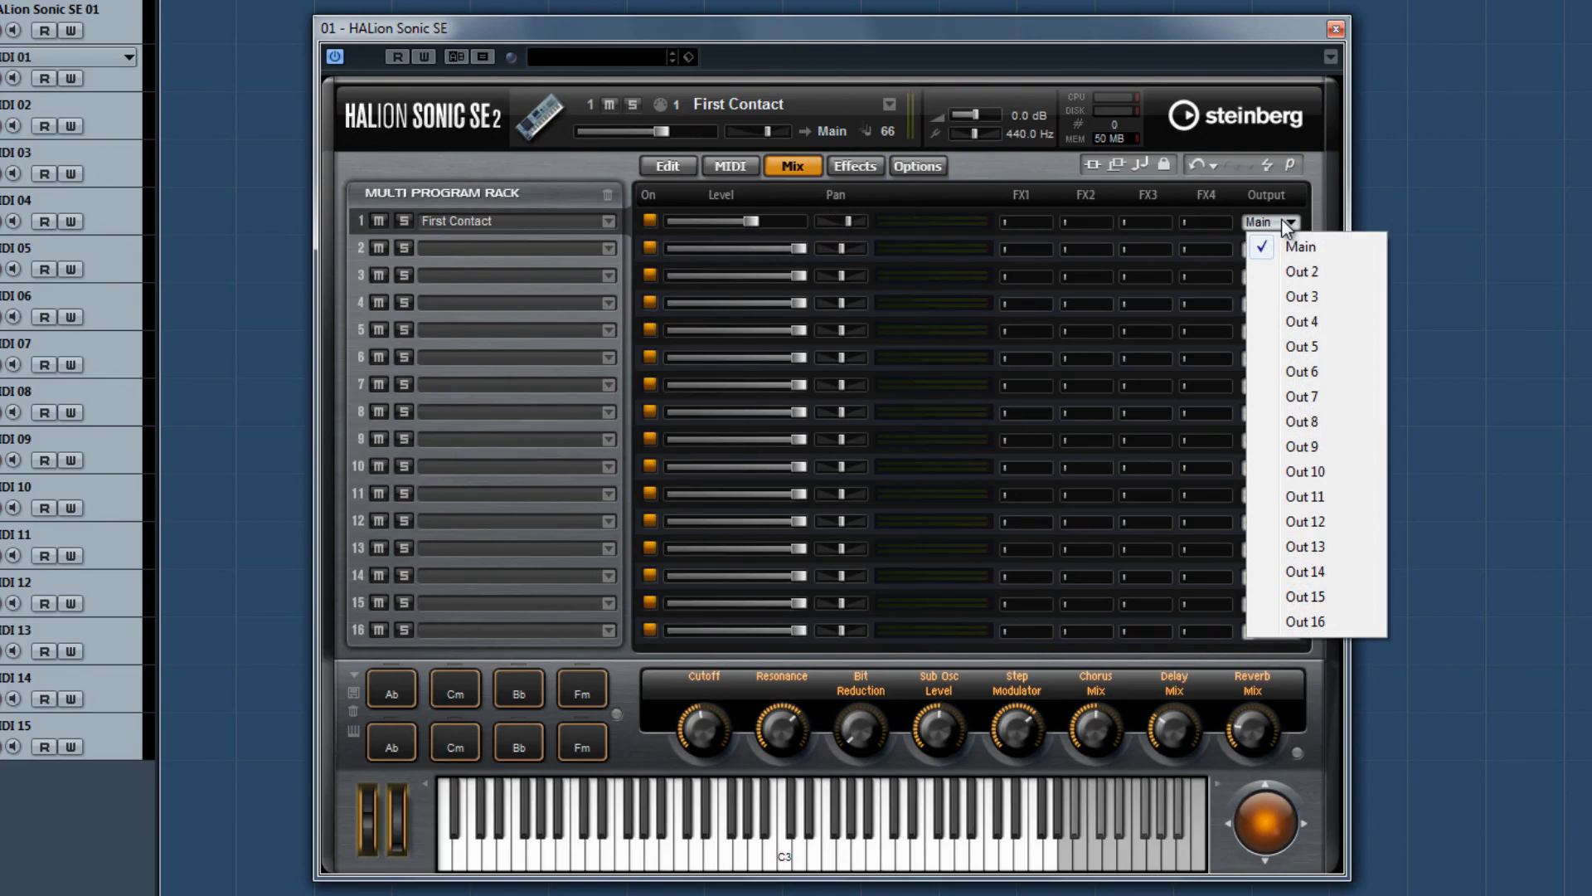
click(1023, 222)
scroll(1023, 221, up, 3)
scroll(1095, 226, up, 5)
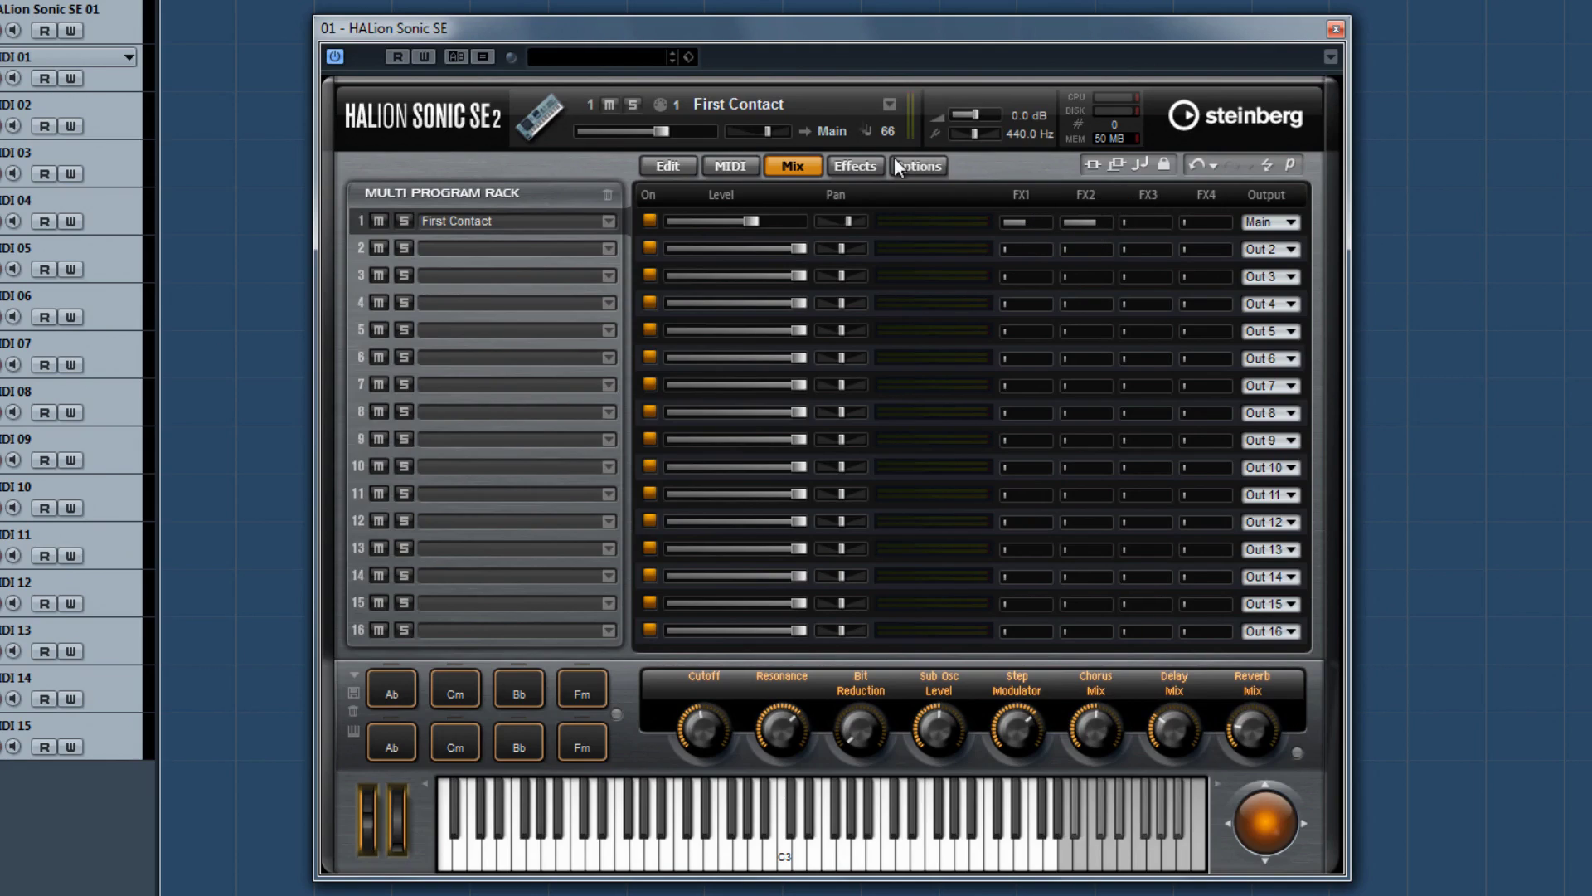
click(854, 166)
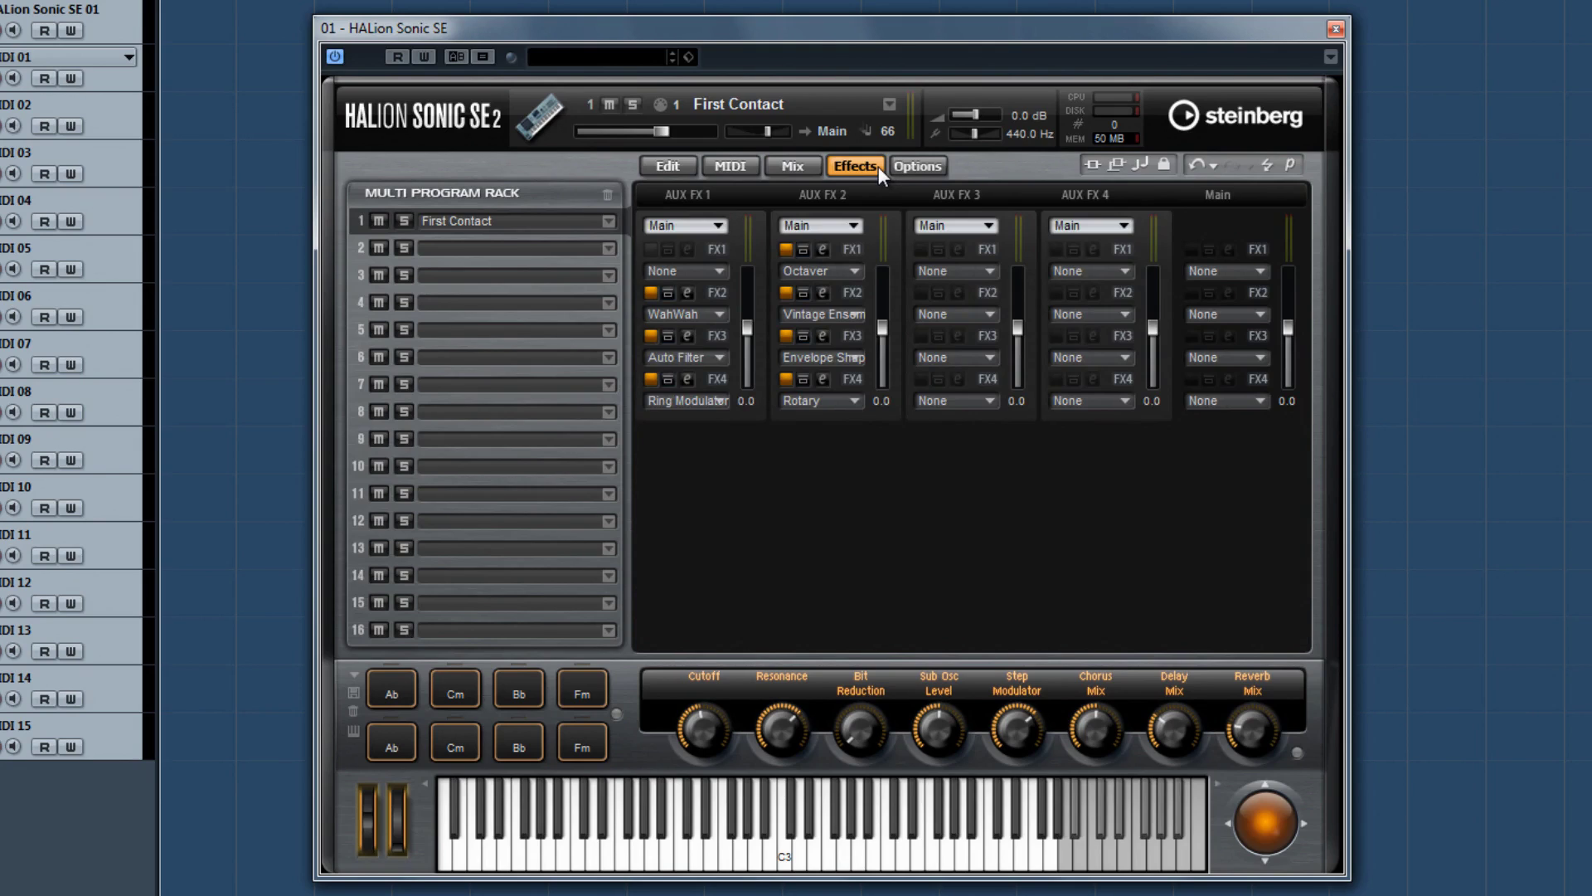
Load Tape Saturator into AUX FX 1's first slot and review WahWah, Auto Filter and Ring Modulator
click(721, 277)
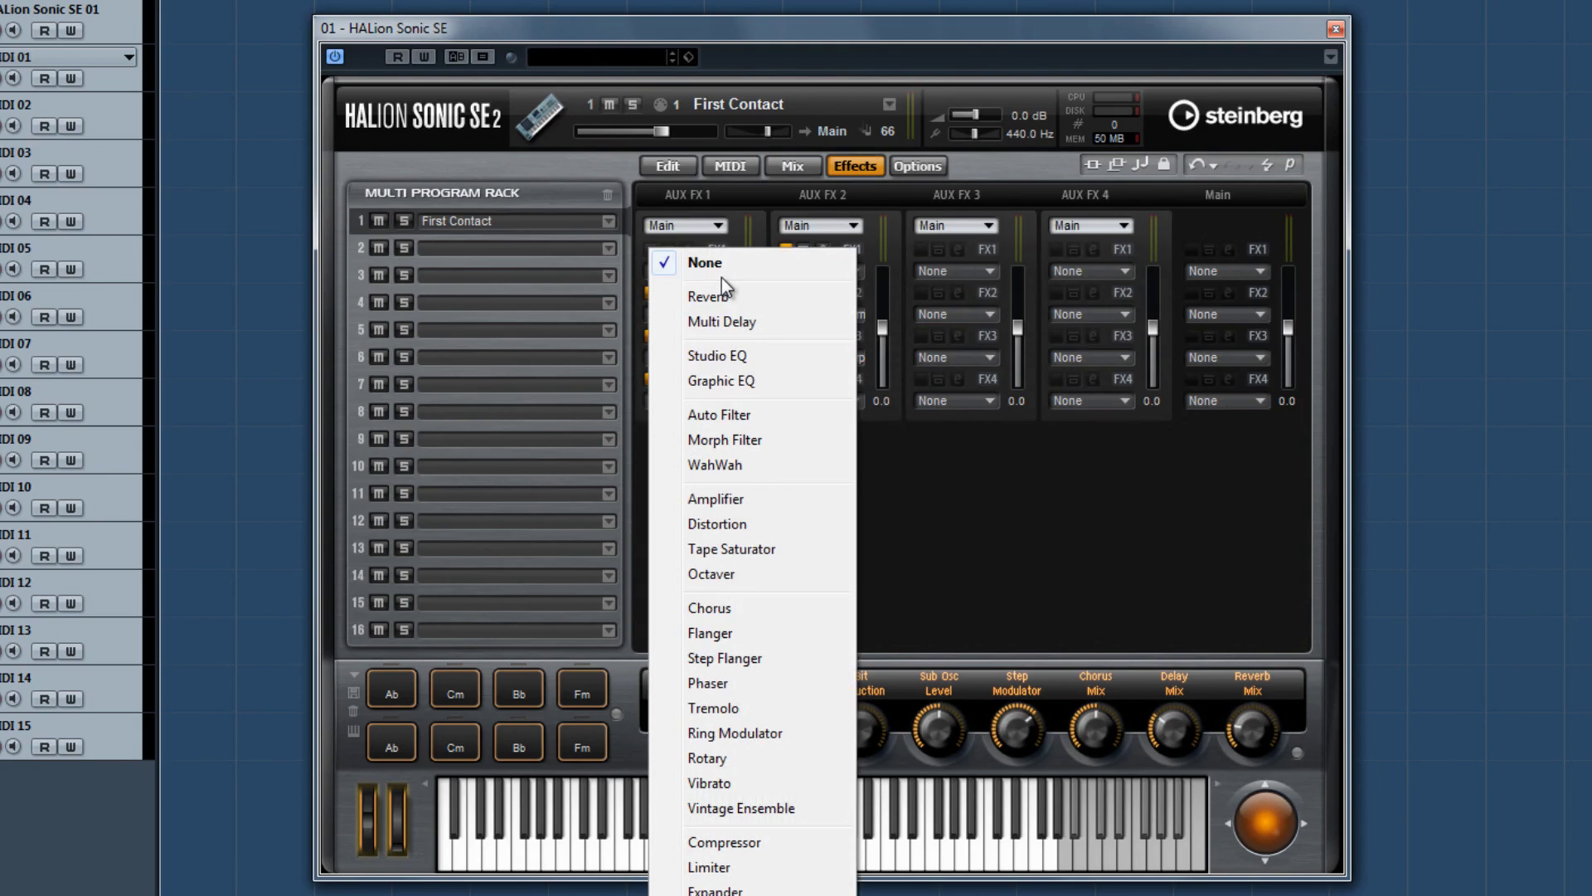
click(701, 554)
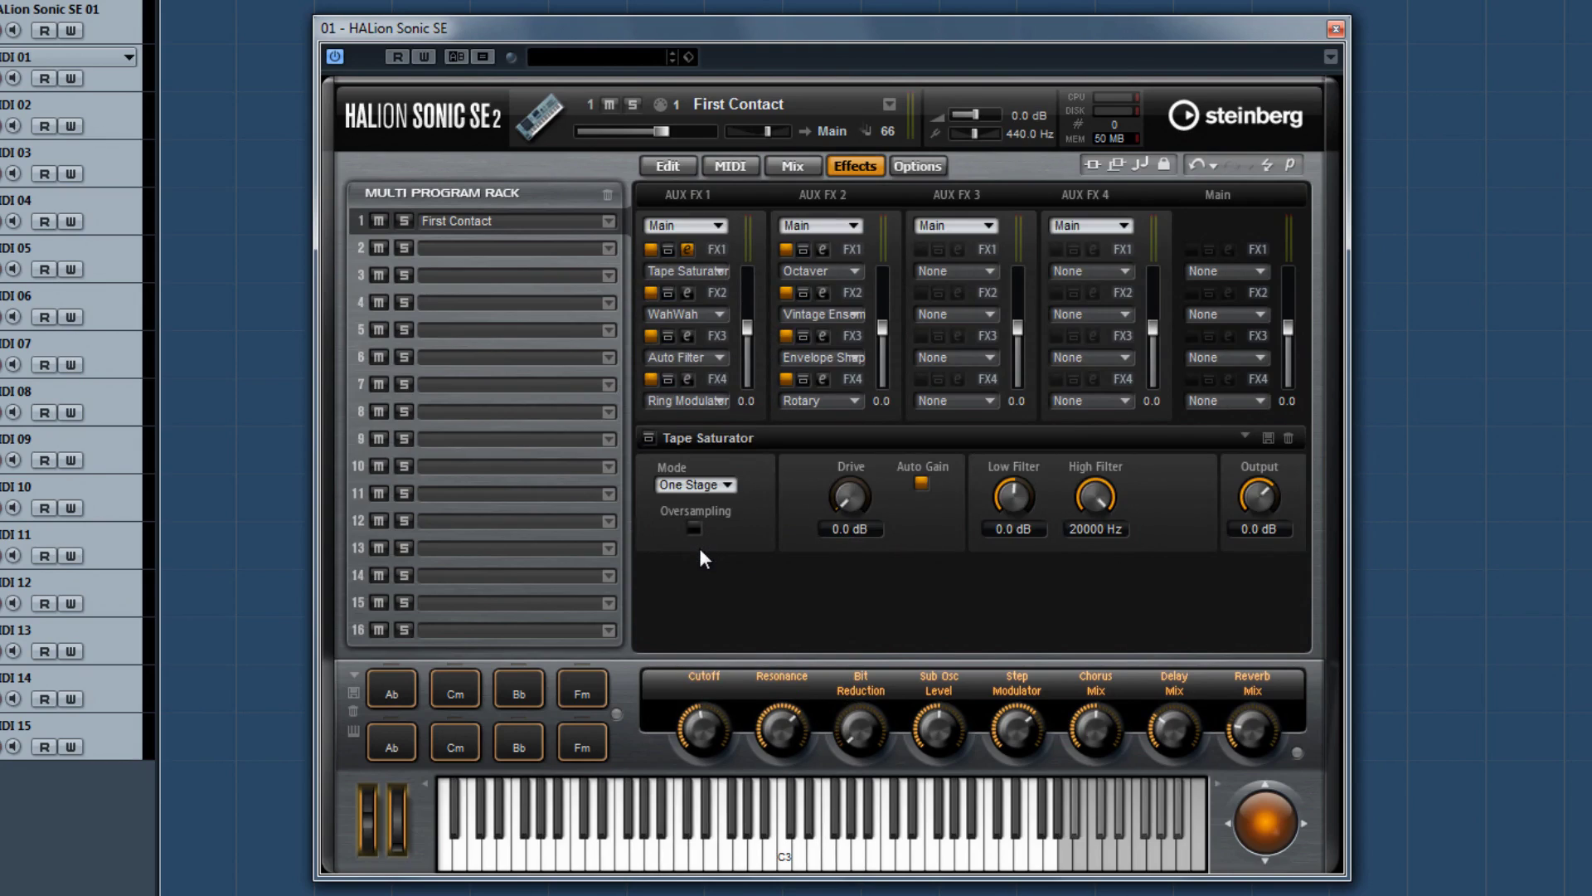
click(687, 293)
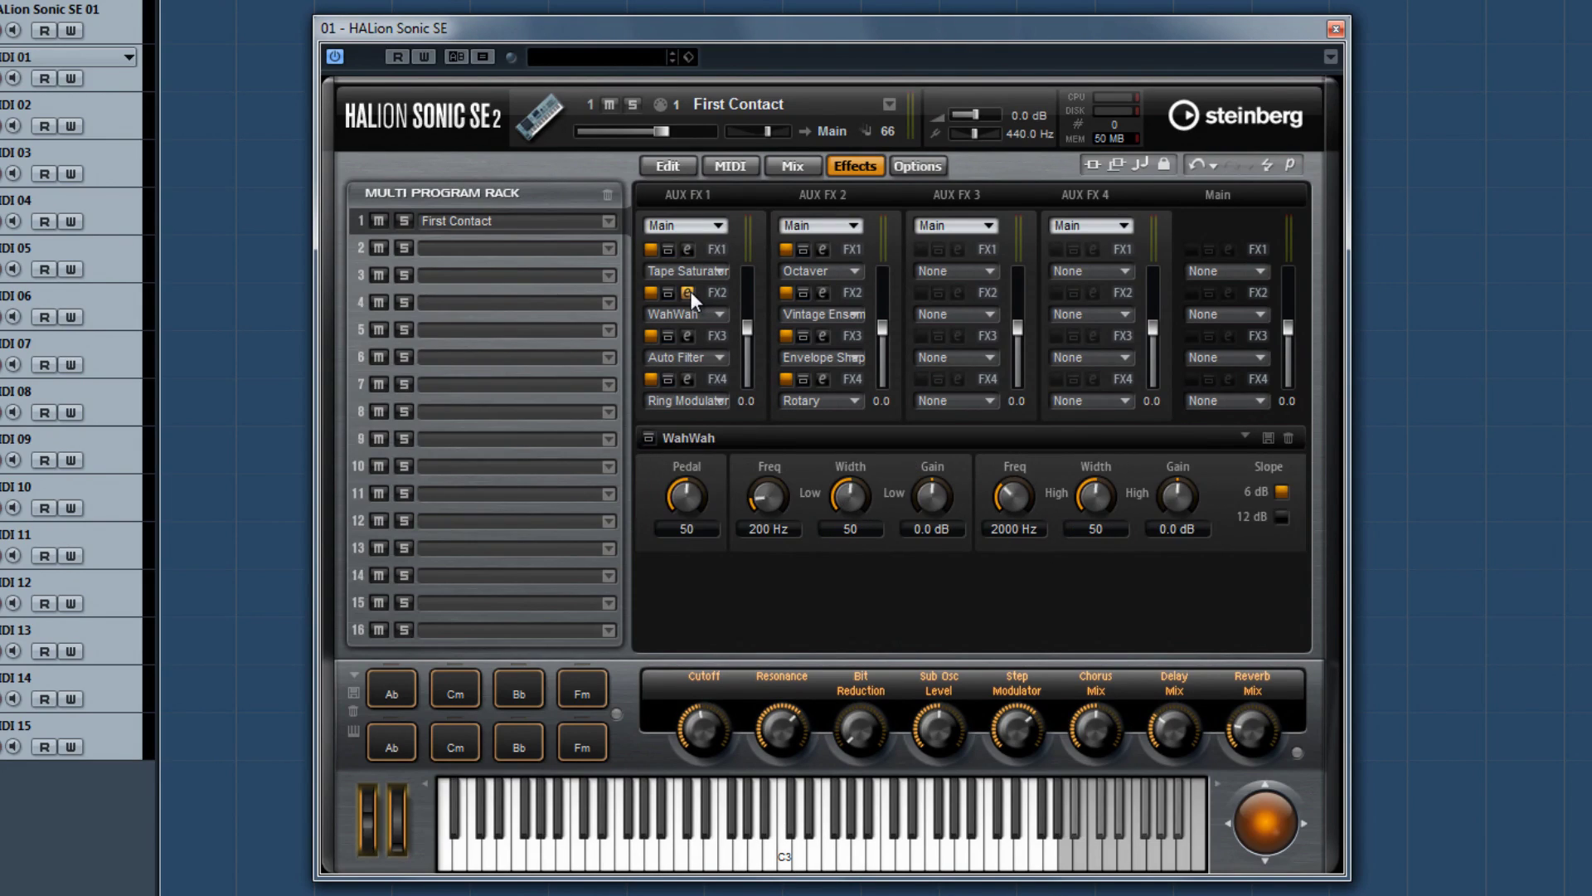
click(689, 336)
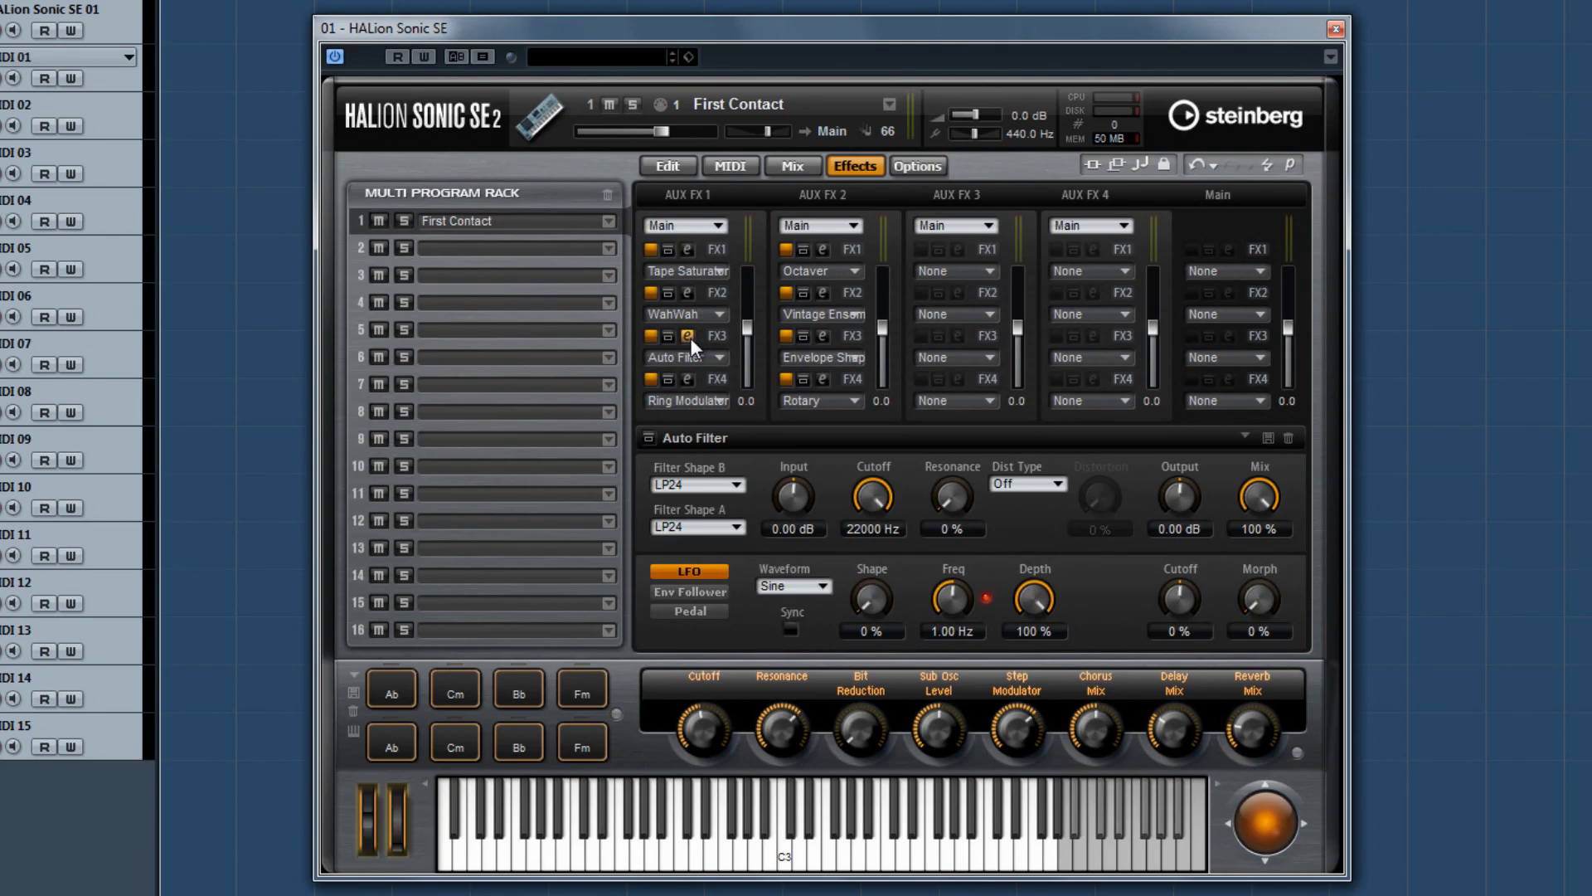
click(692, 383)
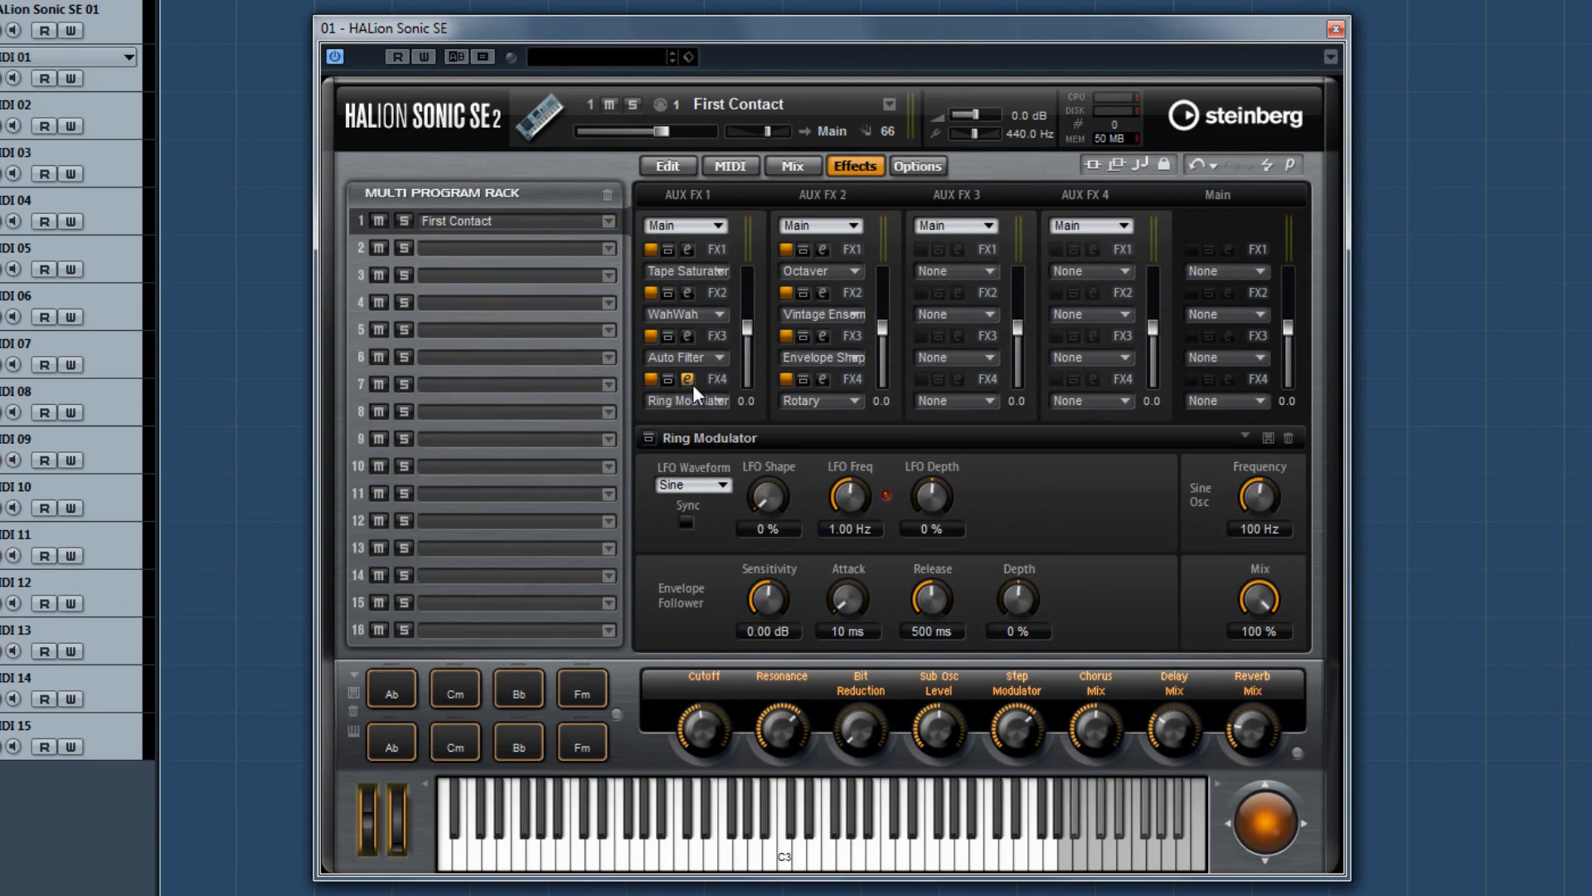
Review AUX FX 2's Octaver, Vintage Ensemble, Envelope Shaper and Rotary, leaving AUX FX 3 empty
click(824, 249)
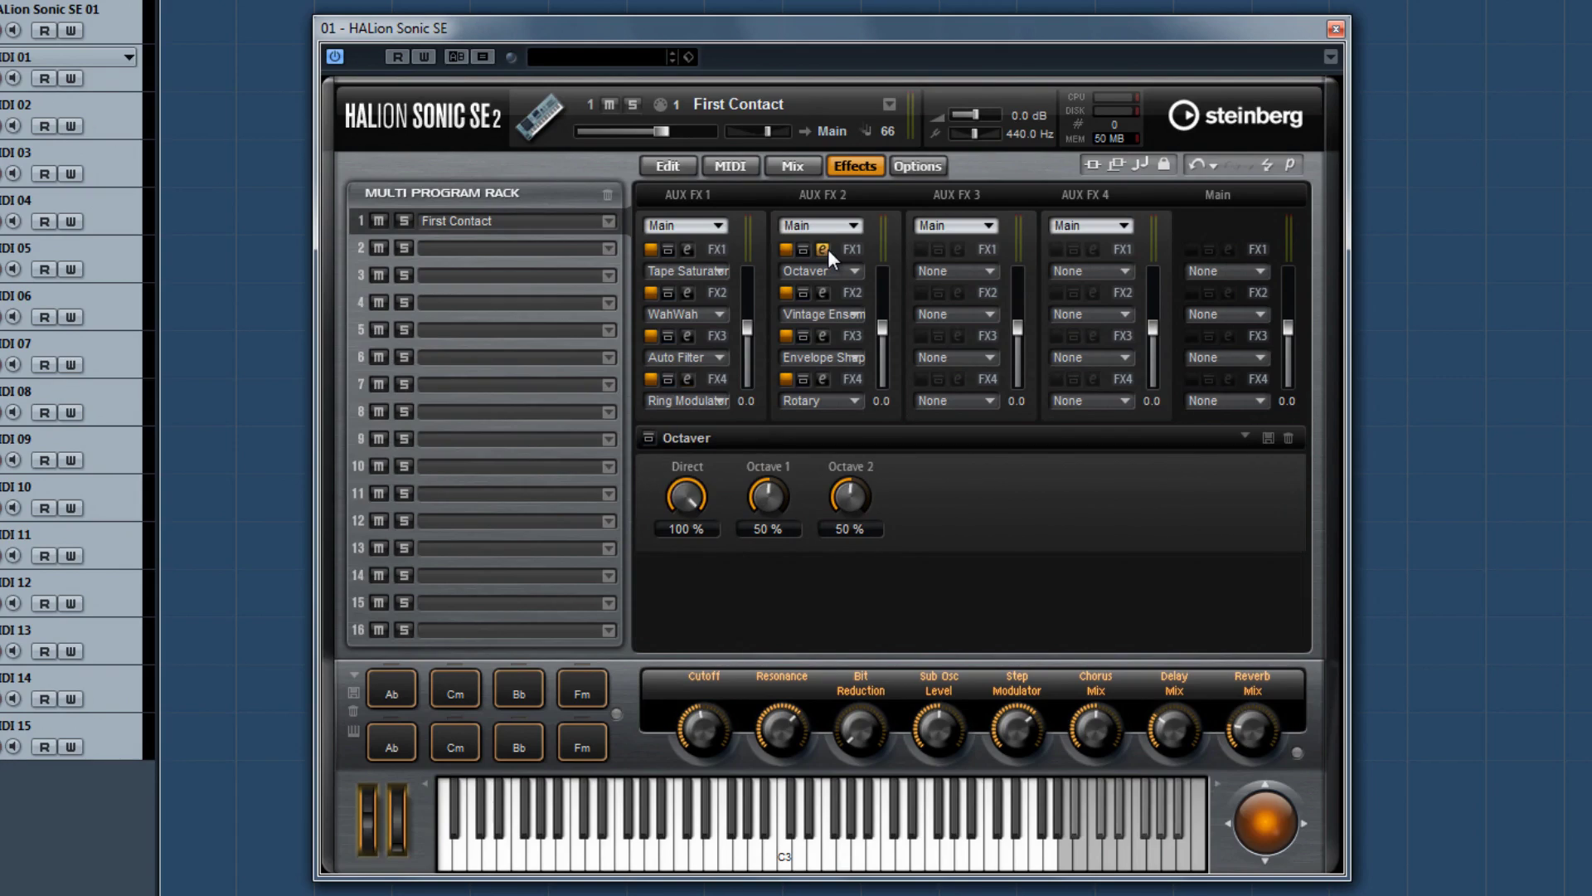
click(823, 292)
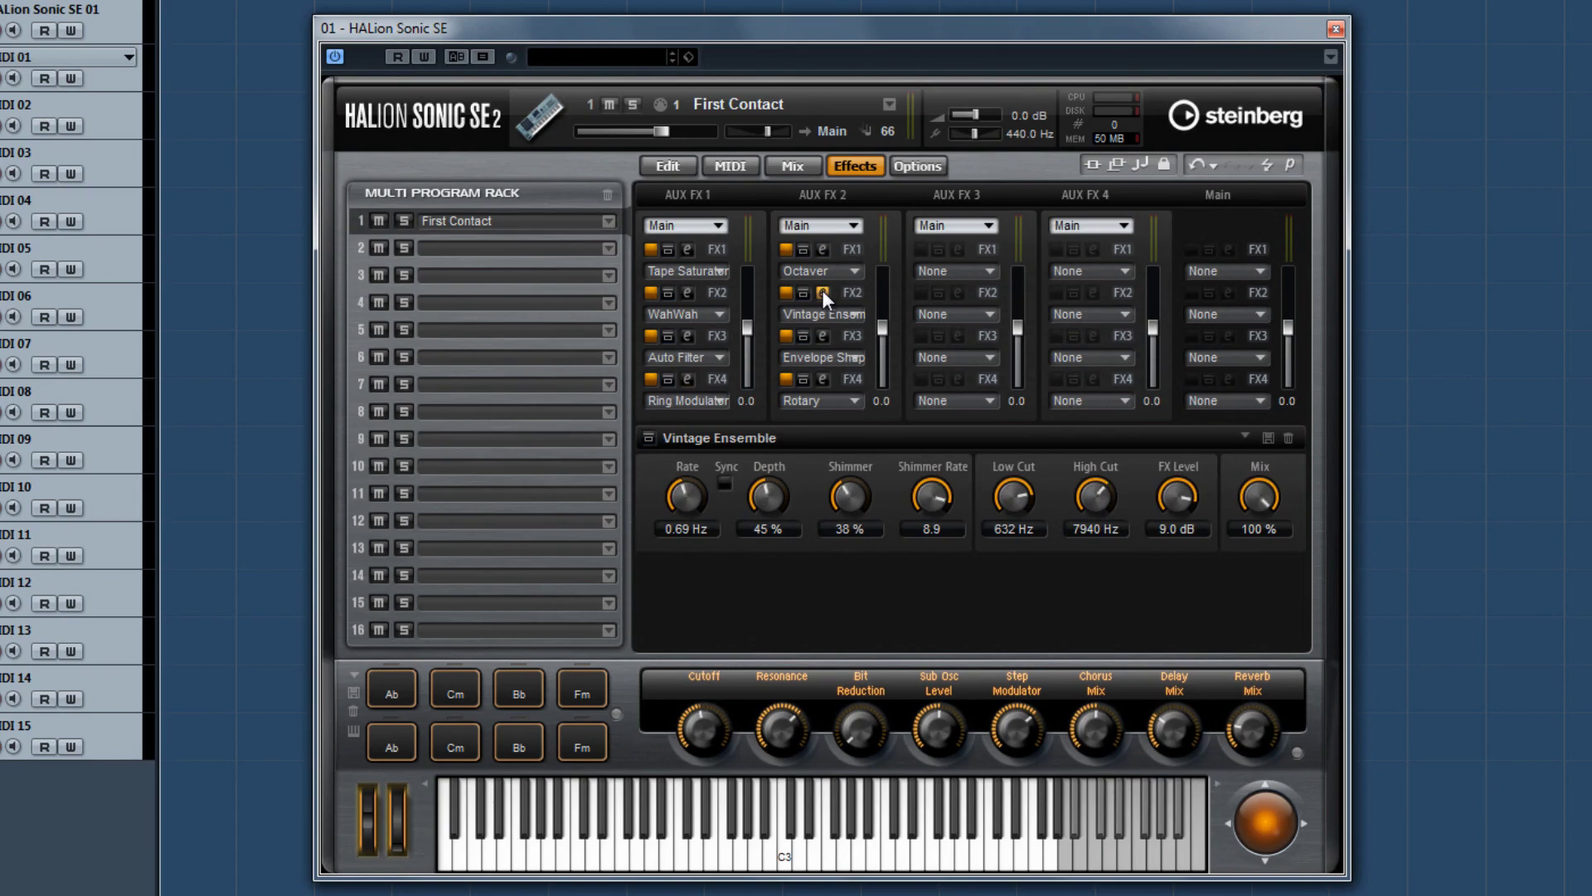
click(822, 336)
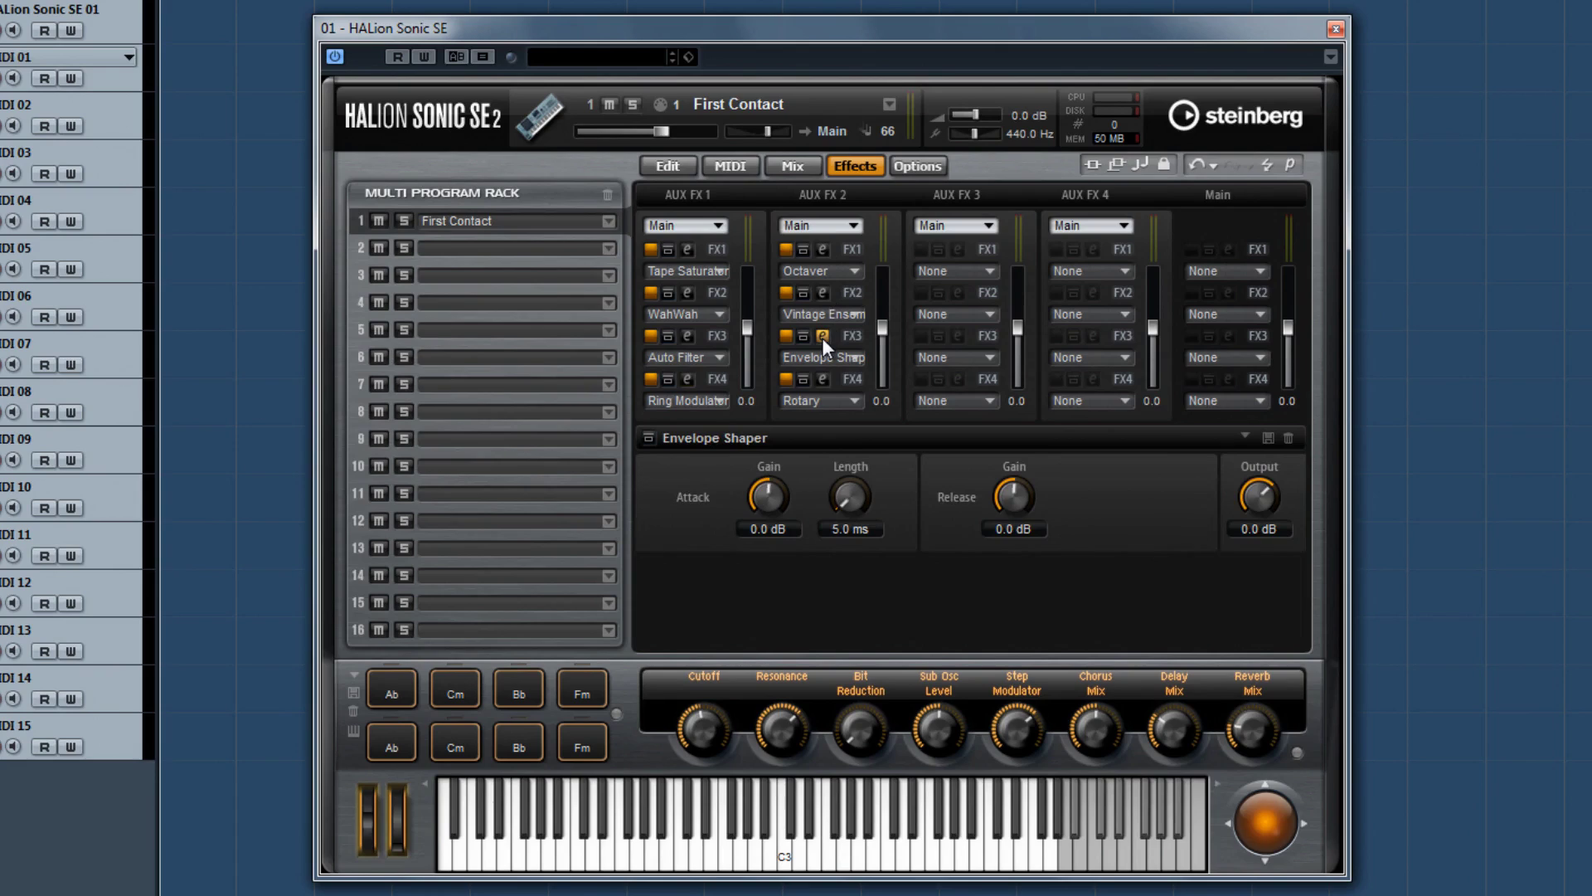
click(823, 378)
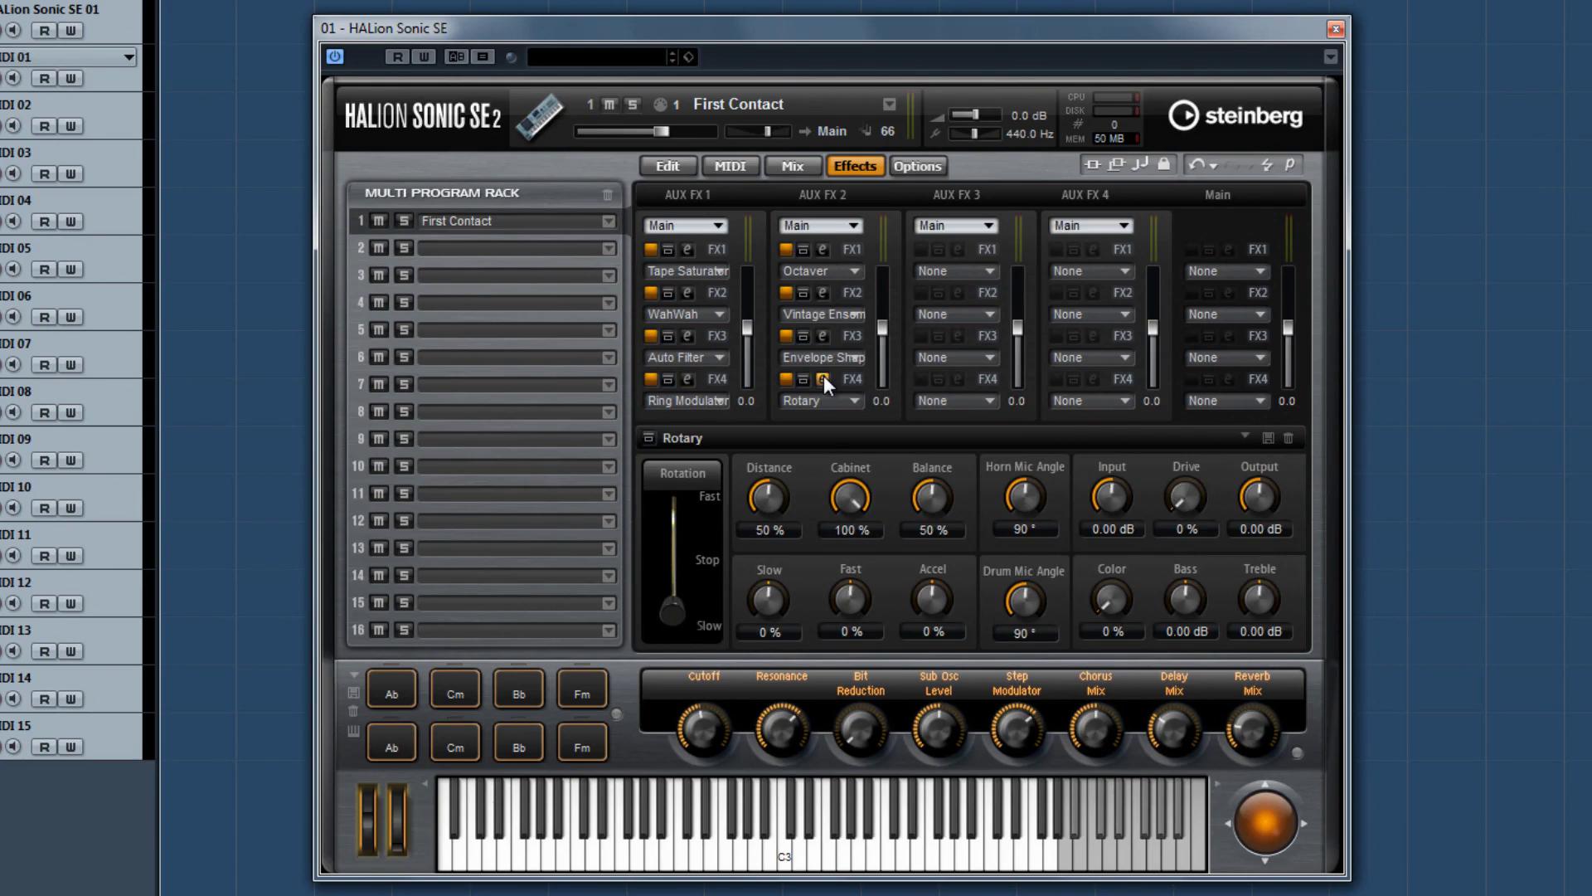
click(937, 271)
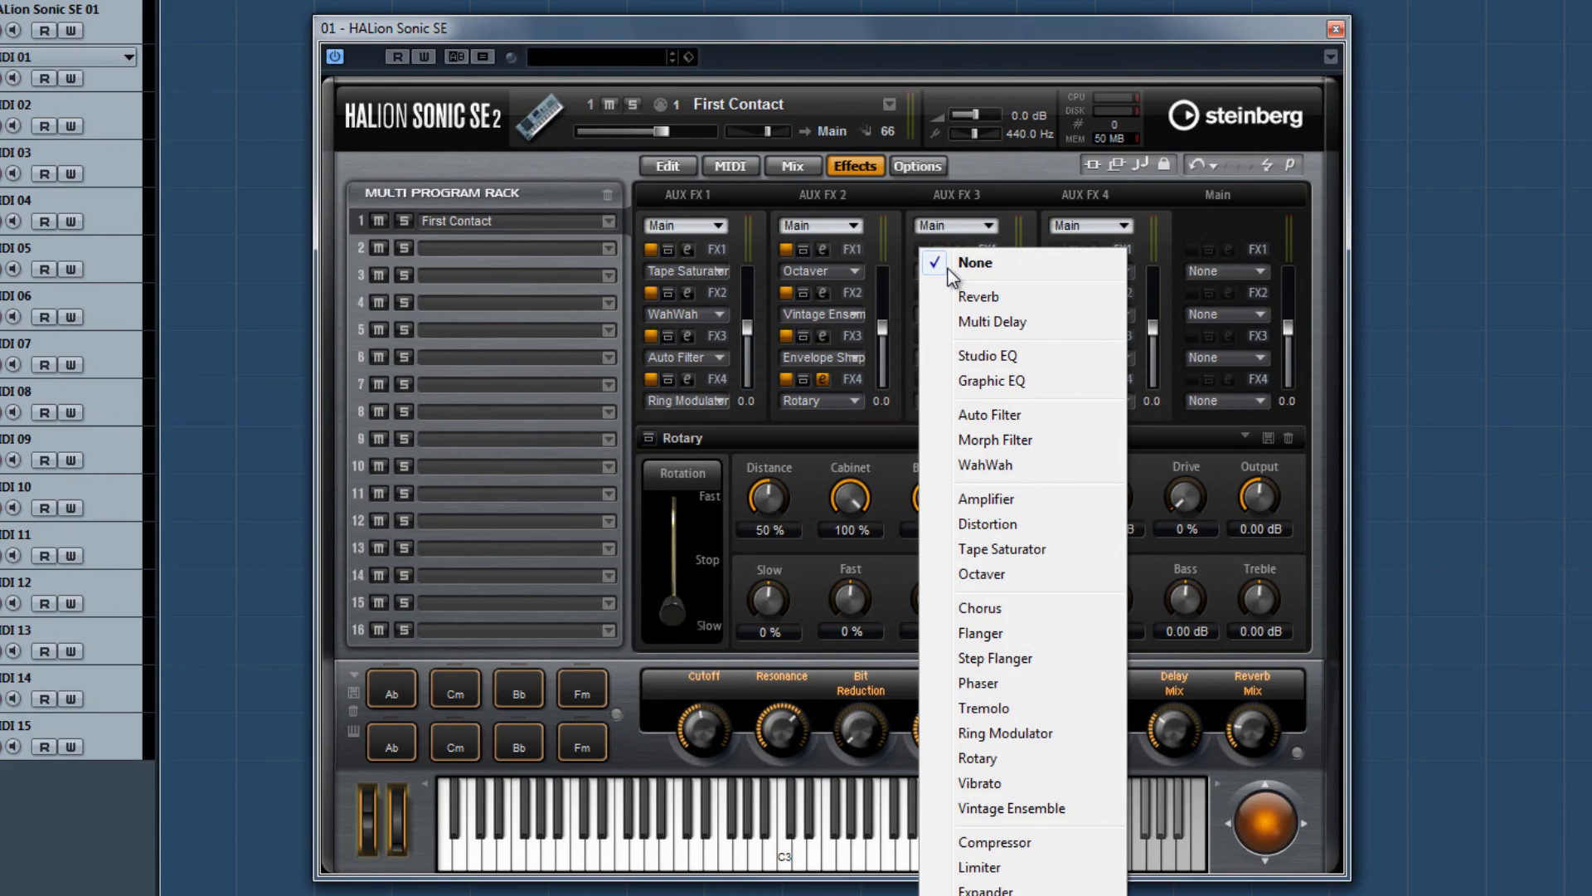
click(949, 270)
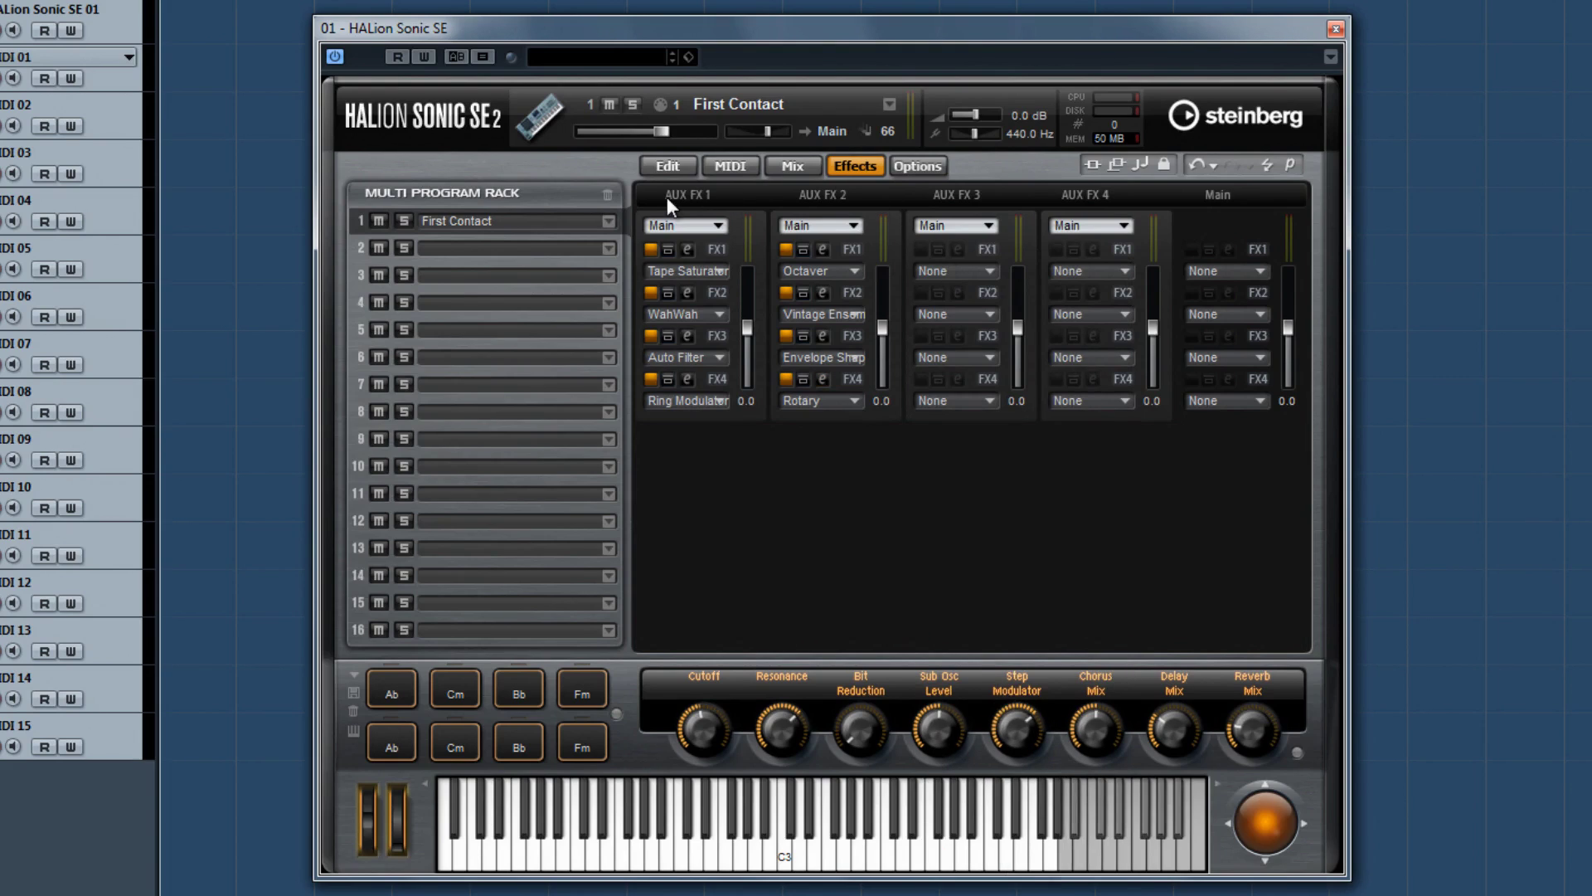
Load the Dilation preset from the HALion Sonic SE Trip library into slot 1
click(607, 222)
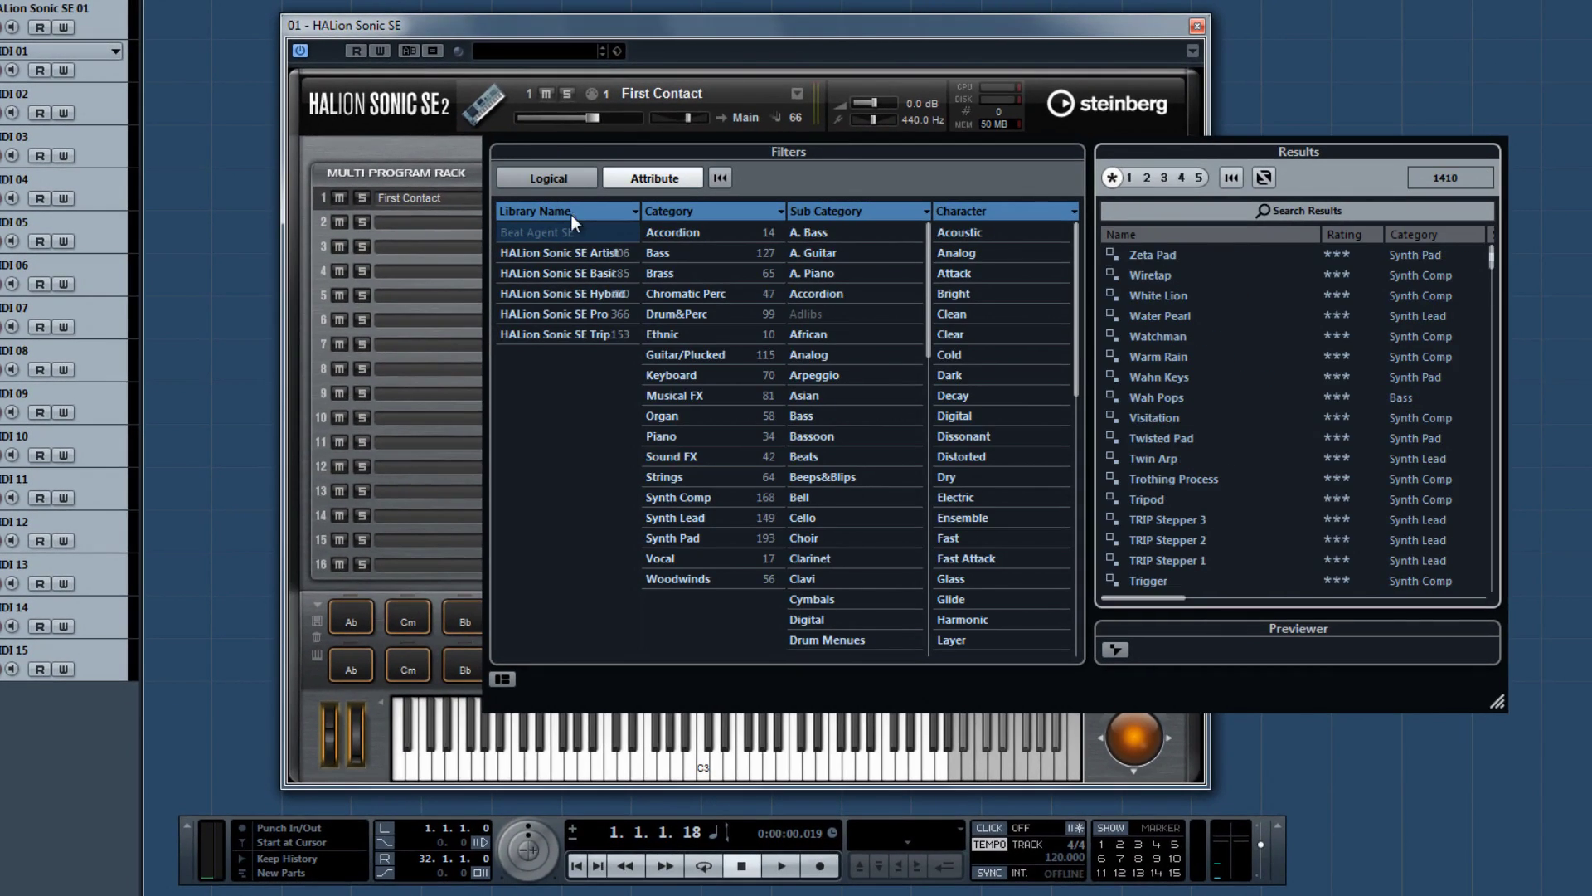
click(564, 335)
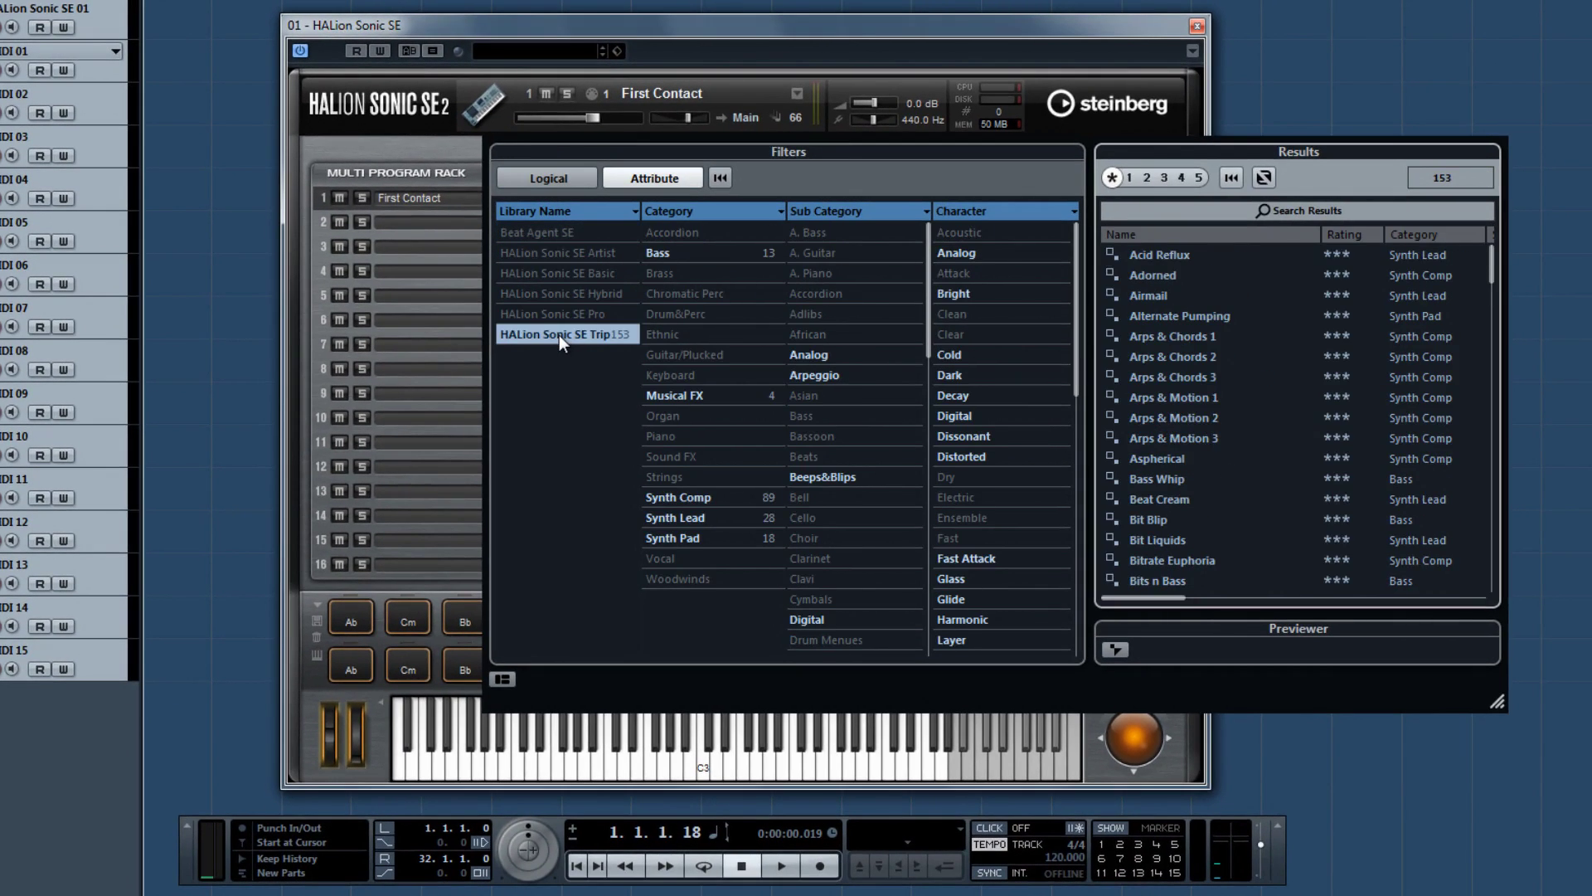
scroll(1173, 366, down, 10)
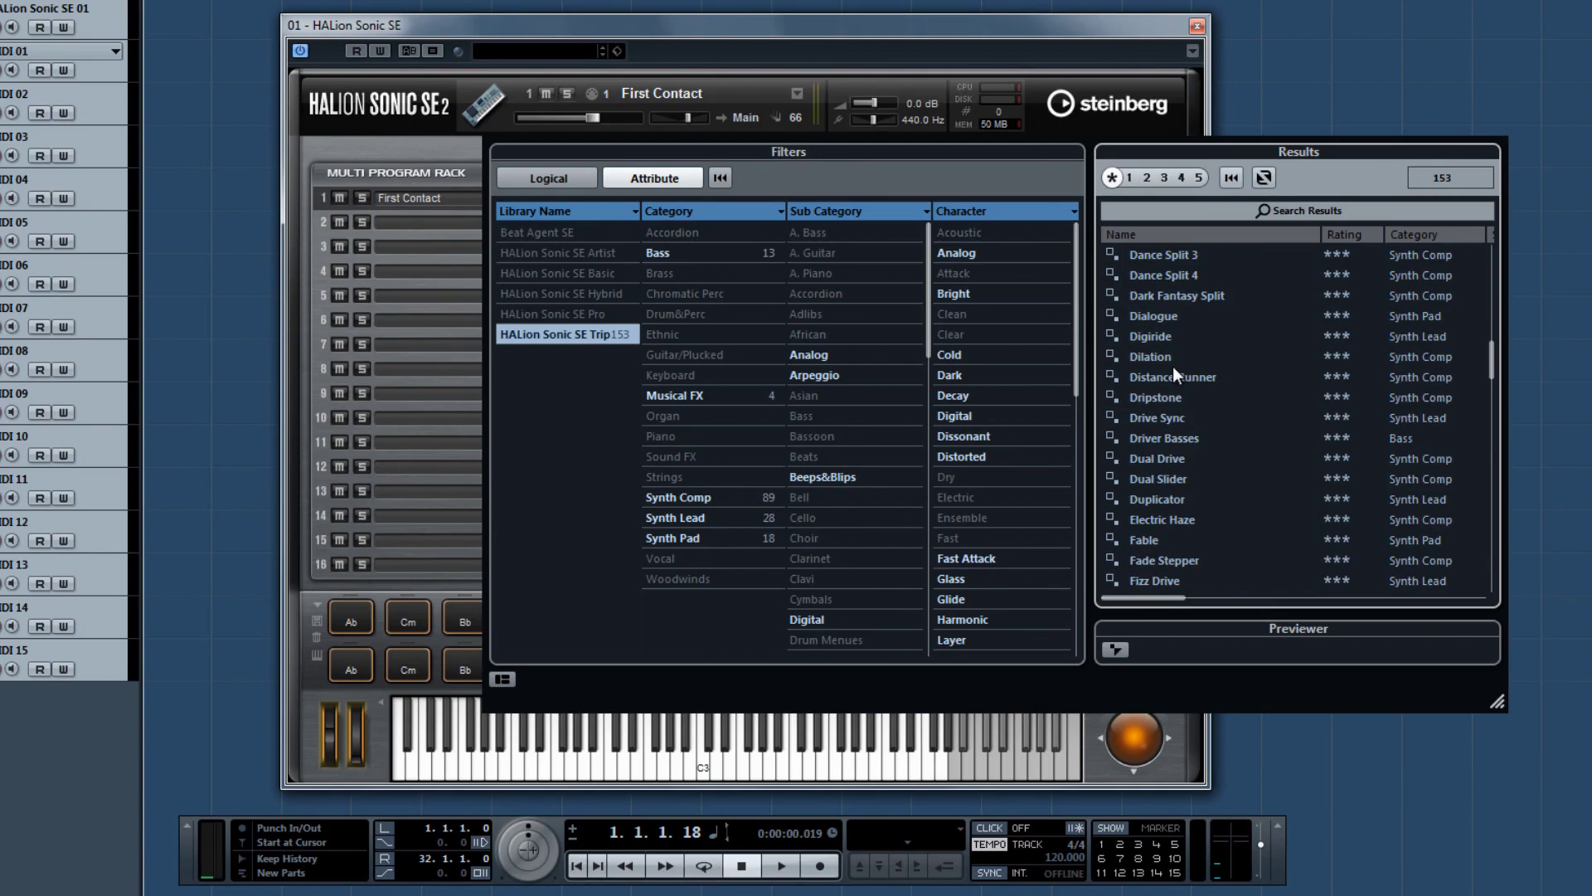
click(1172, 366)
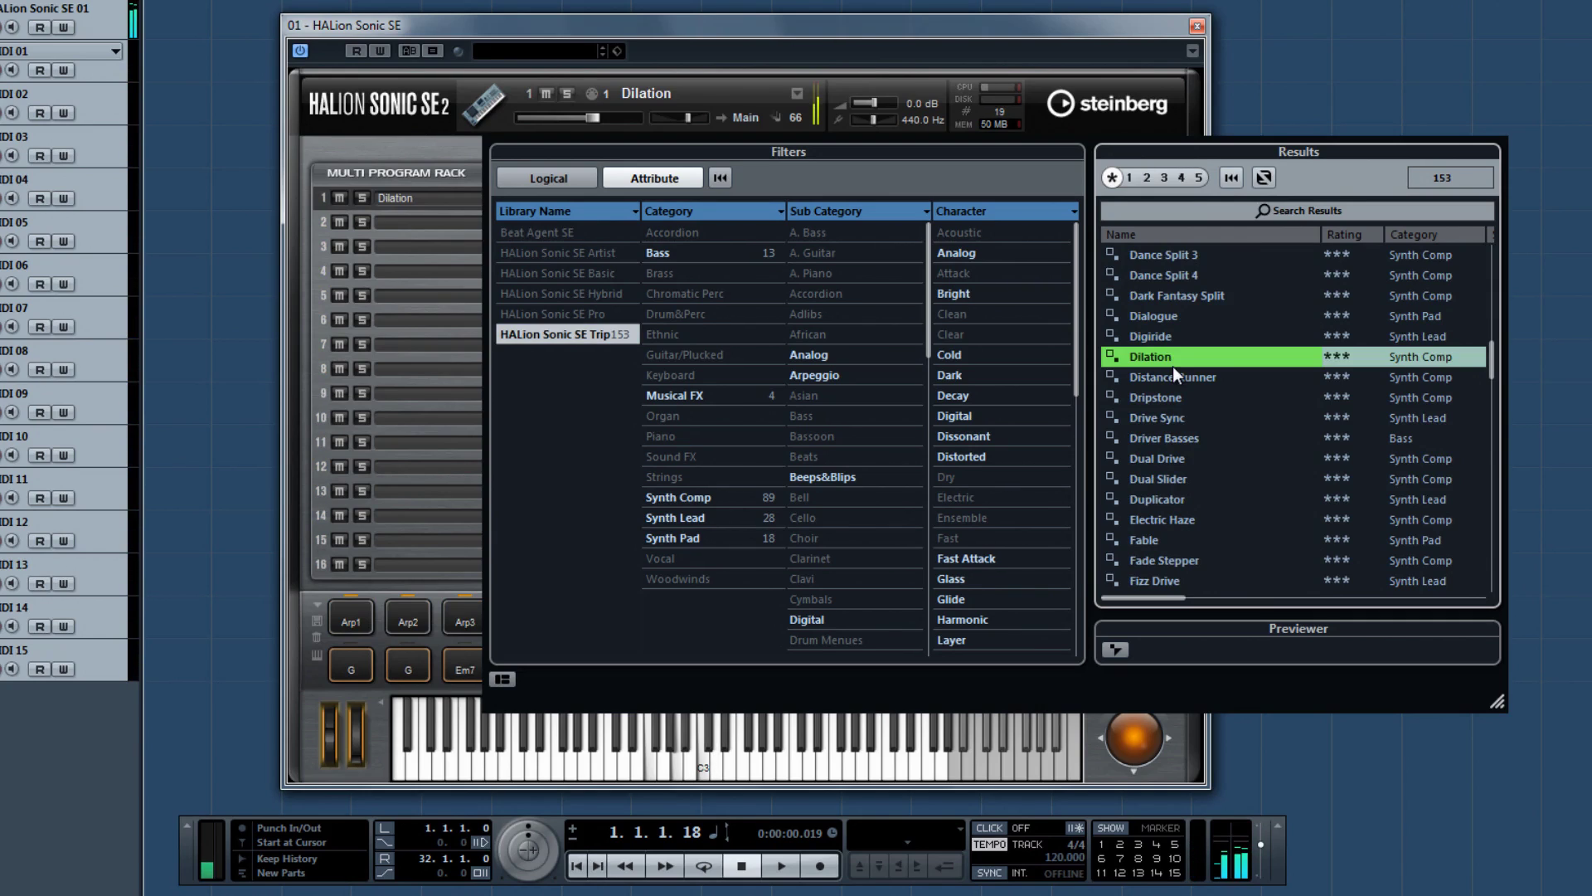
Close the preset browser and inspect Dilation's Trip edit page, SUB and ARP settings
double_click(1168, 353)
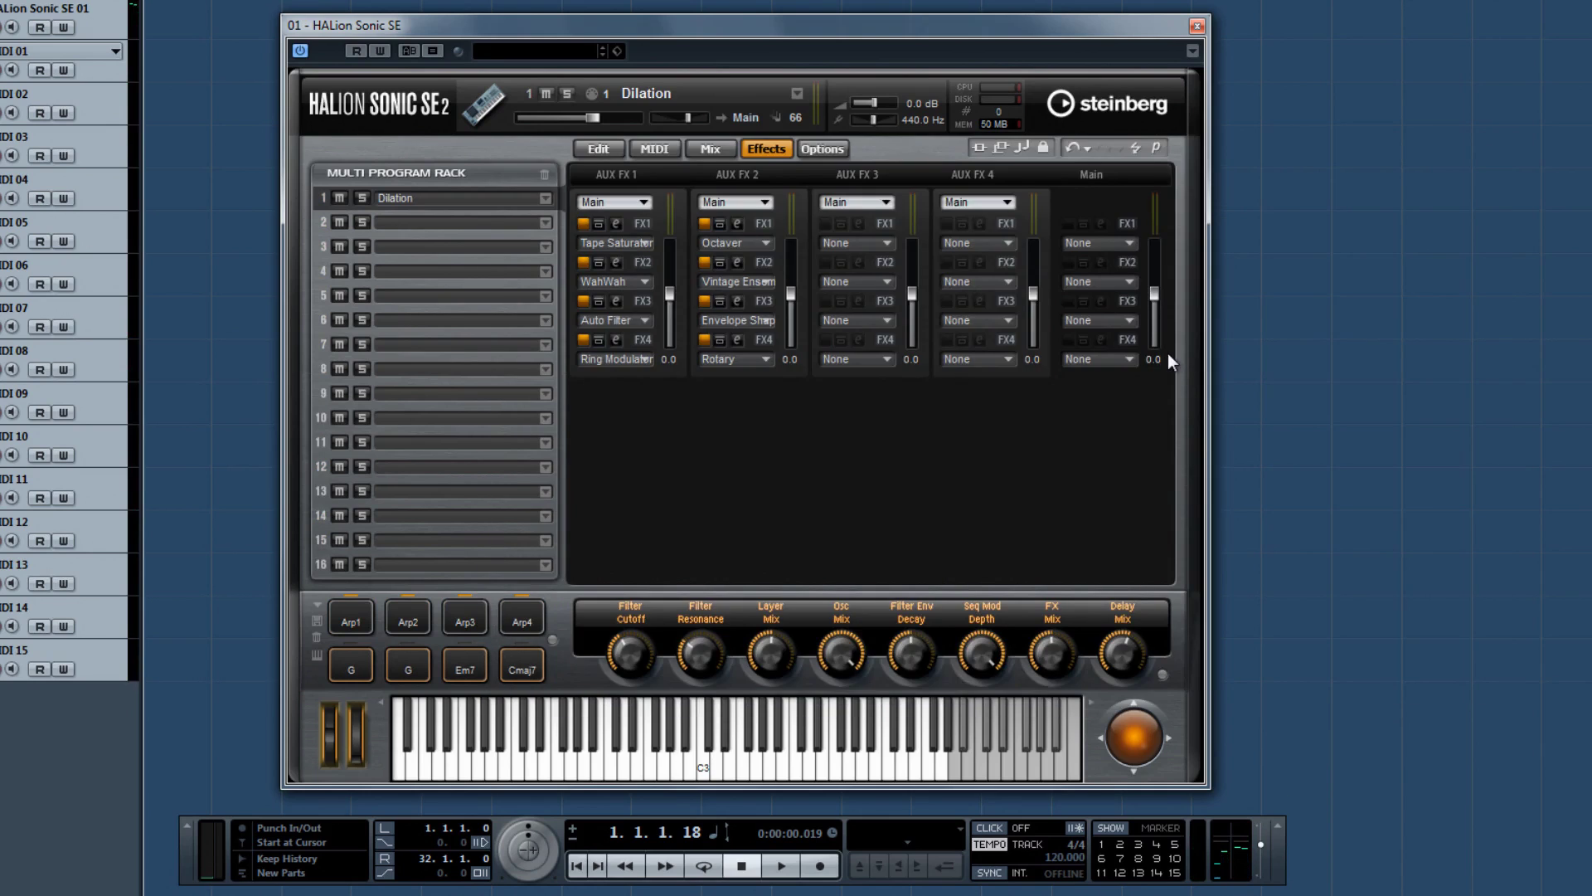
click(615, 154)
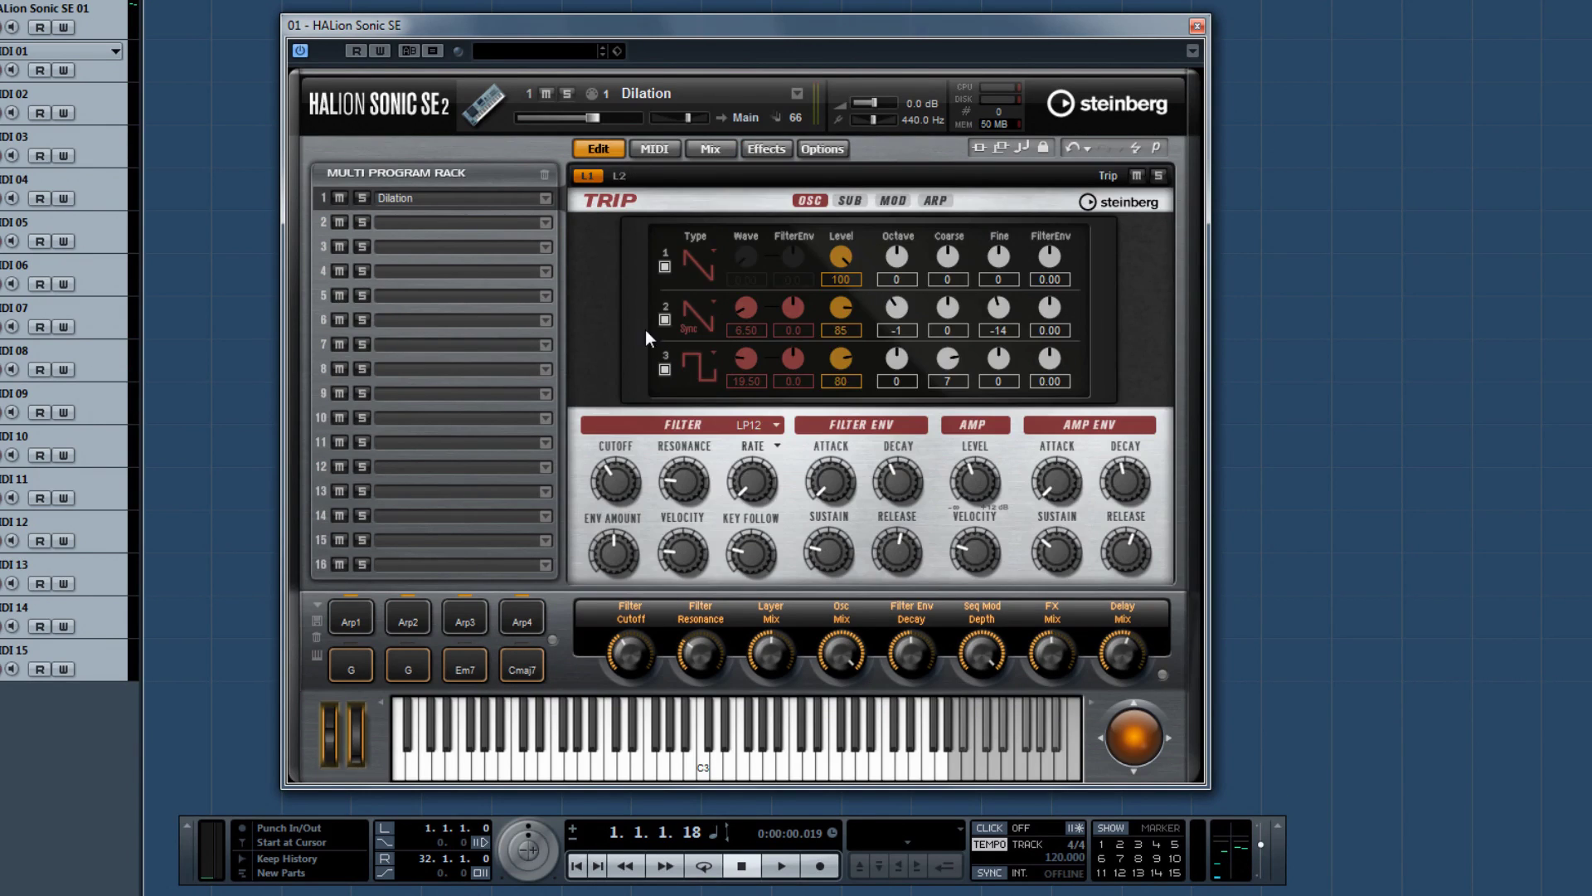
click(856, 204)
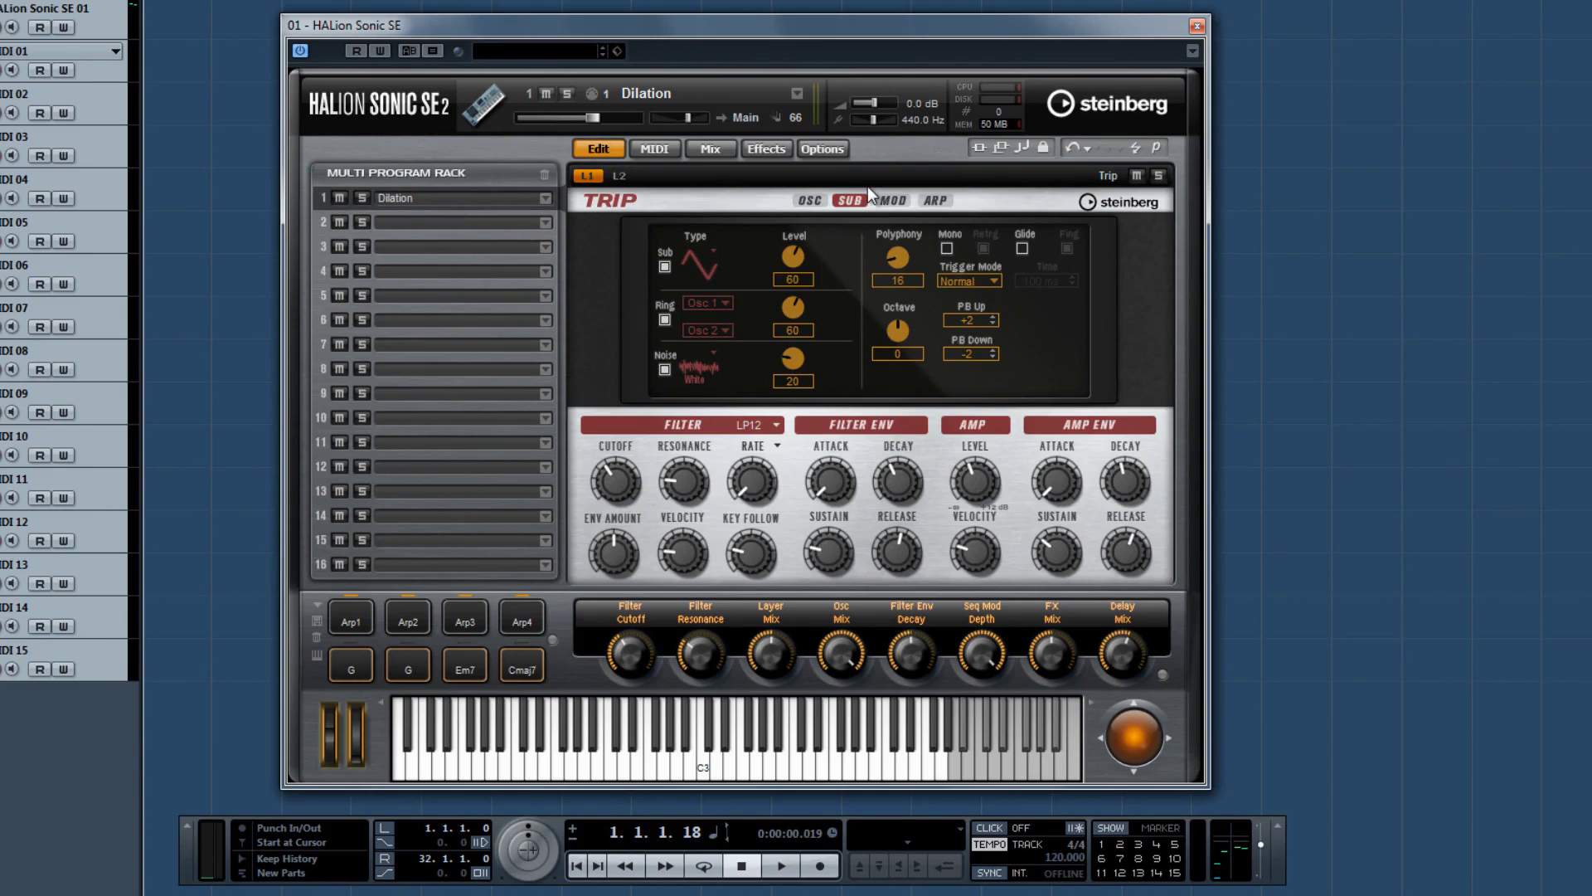
click(932, 201)
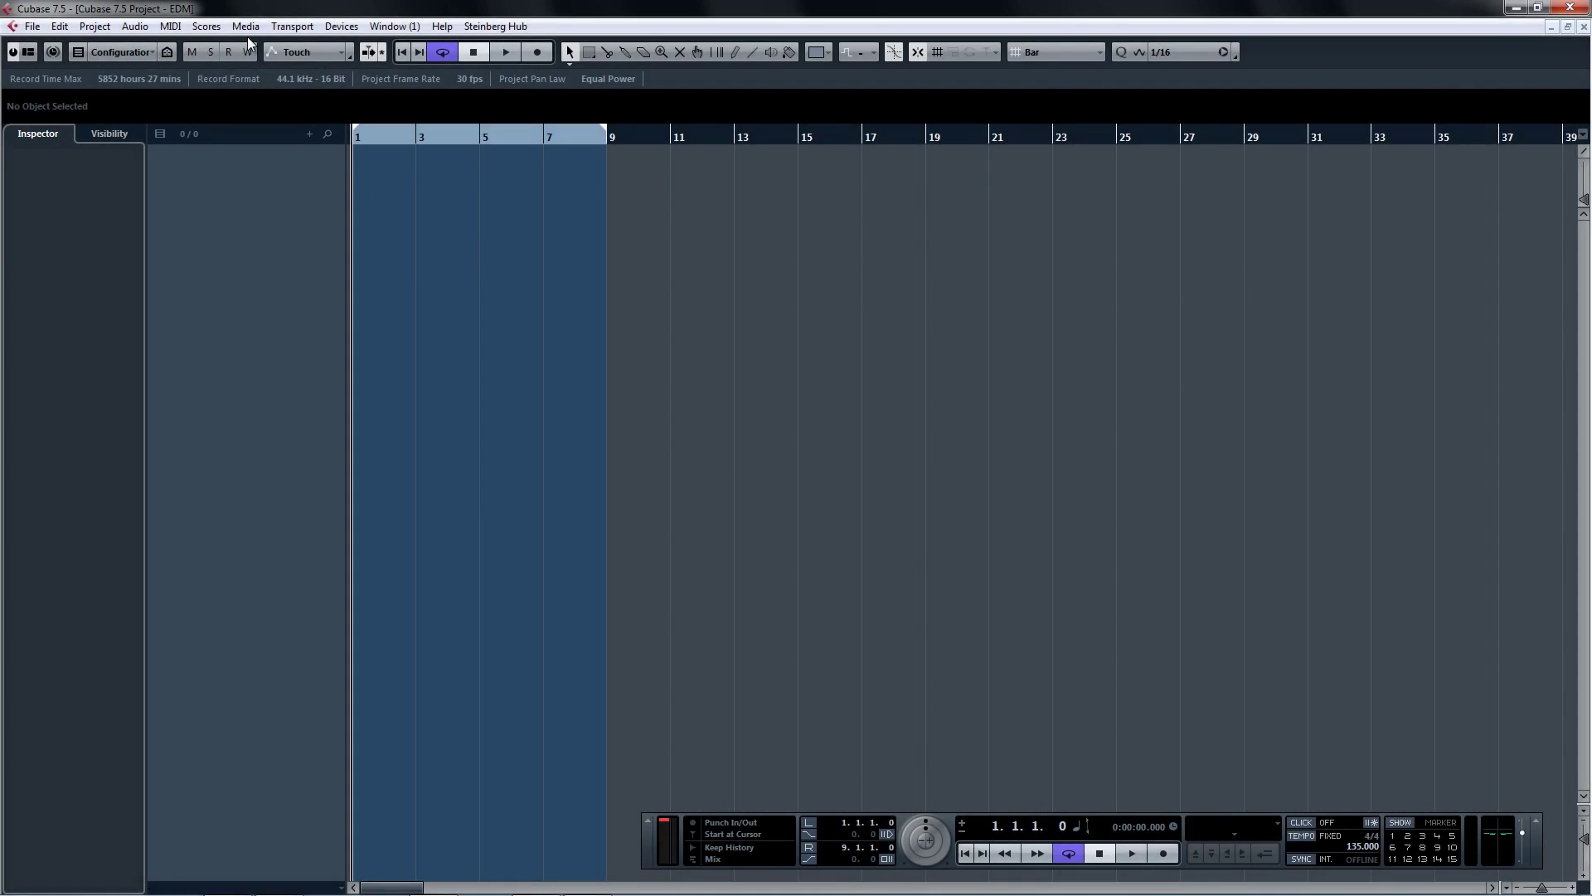
Open Media > MediaBay, toggle MIDI Files in the media-type filter, and expand VST Sound
click(246, 27)
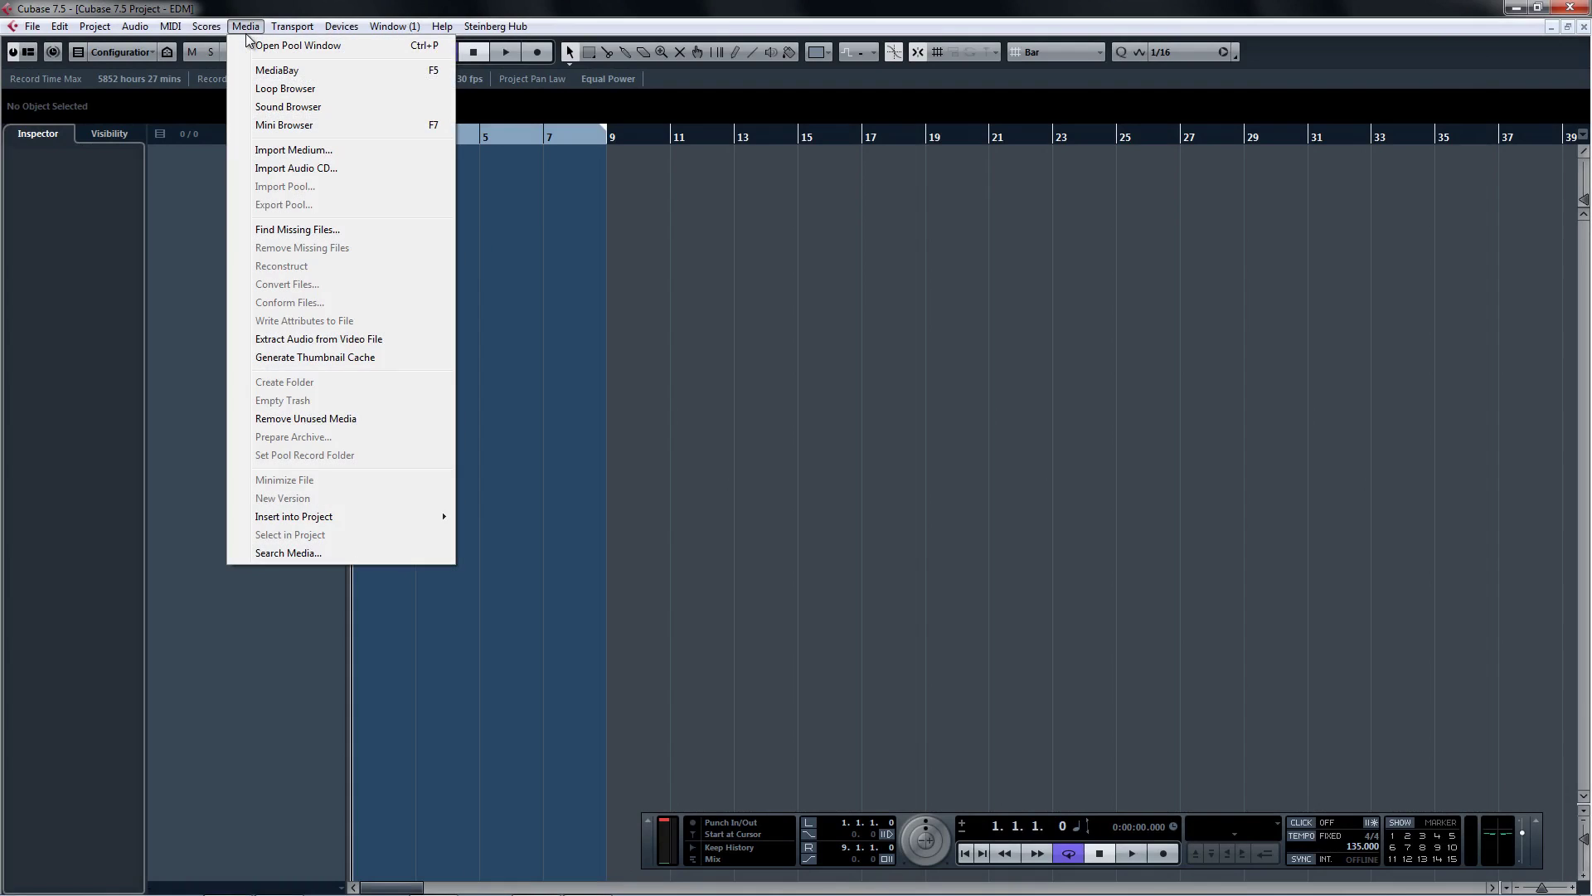
click(357, 73)
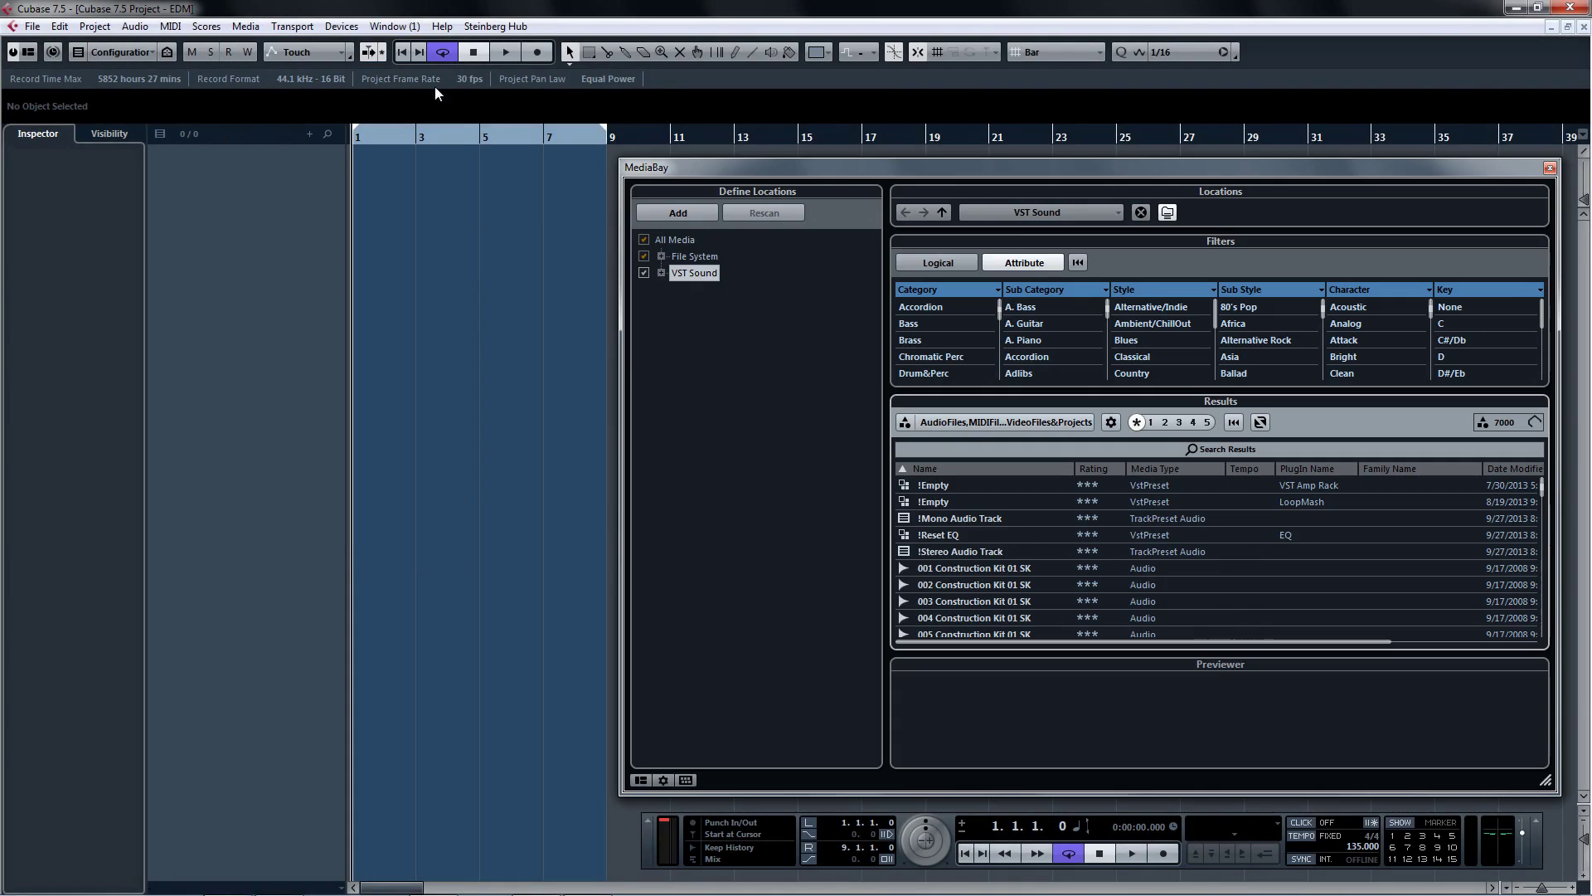
click(984, 421)
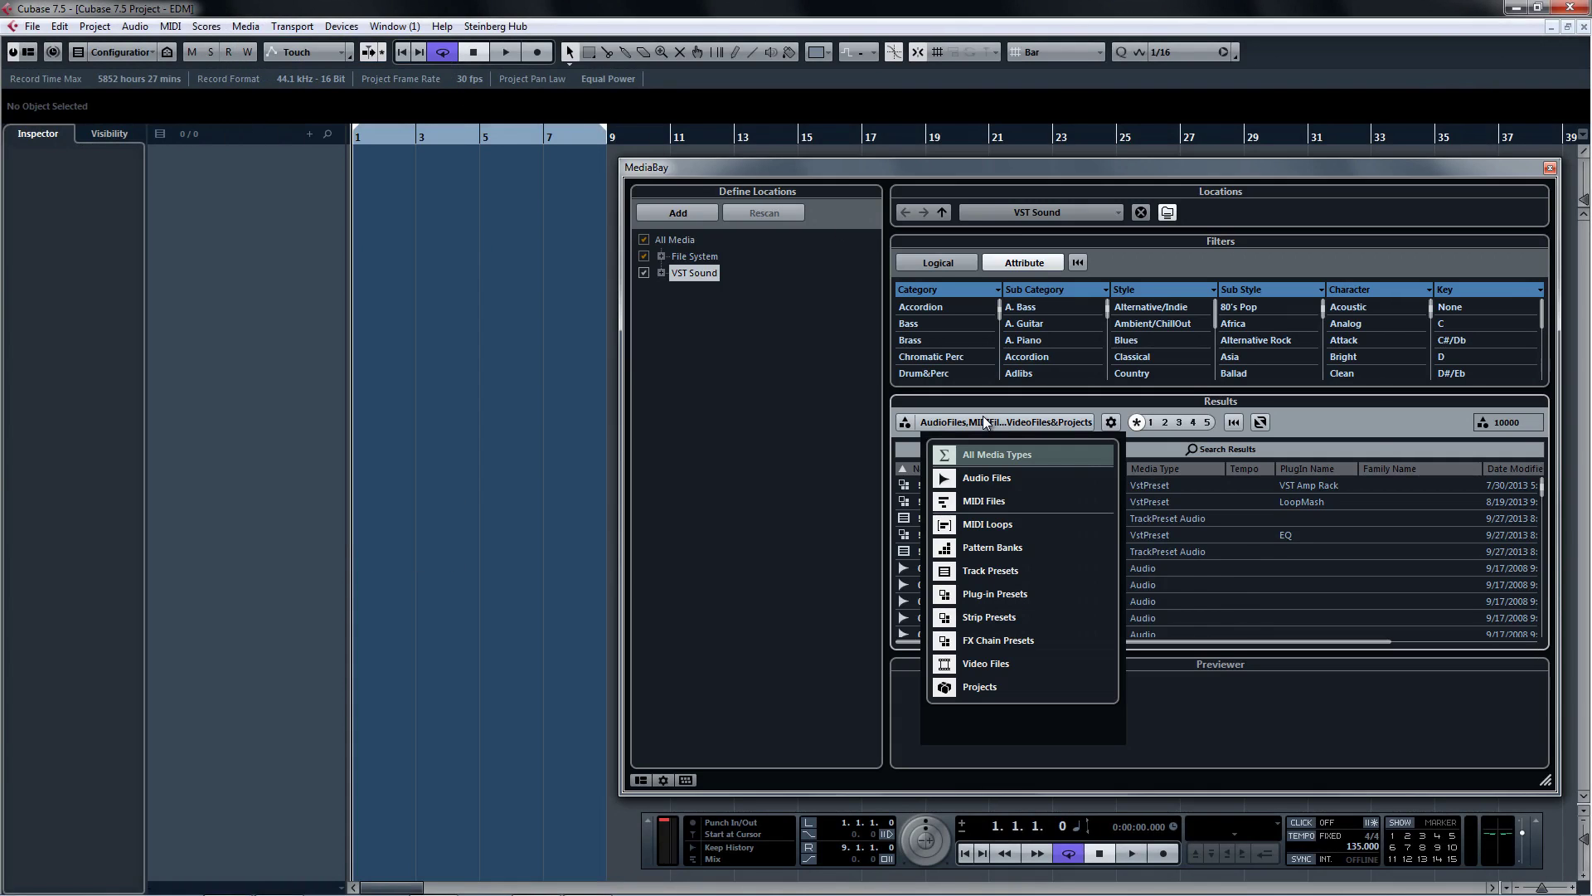
click(990, 504)
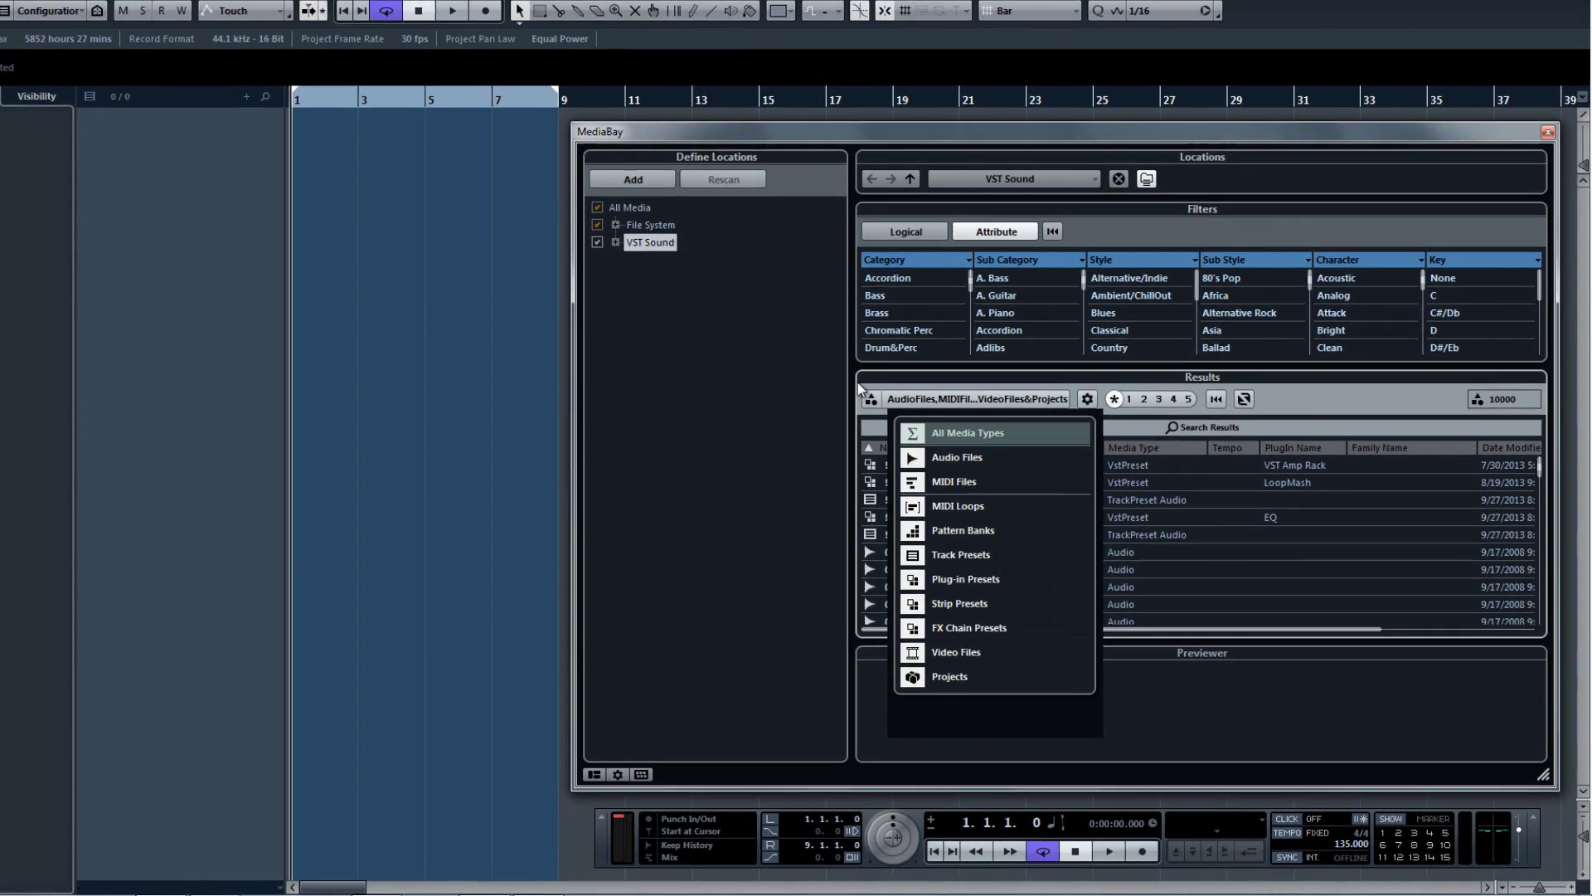
click(890, 404)
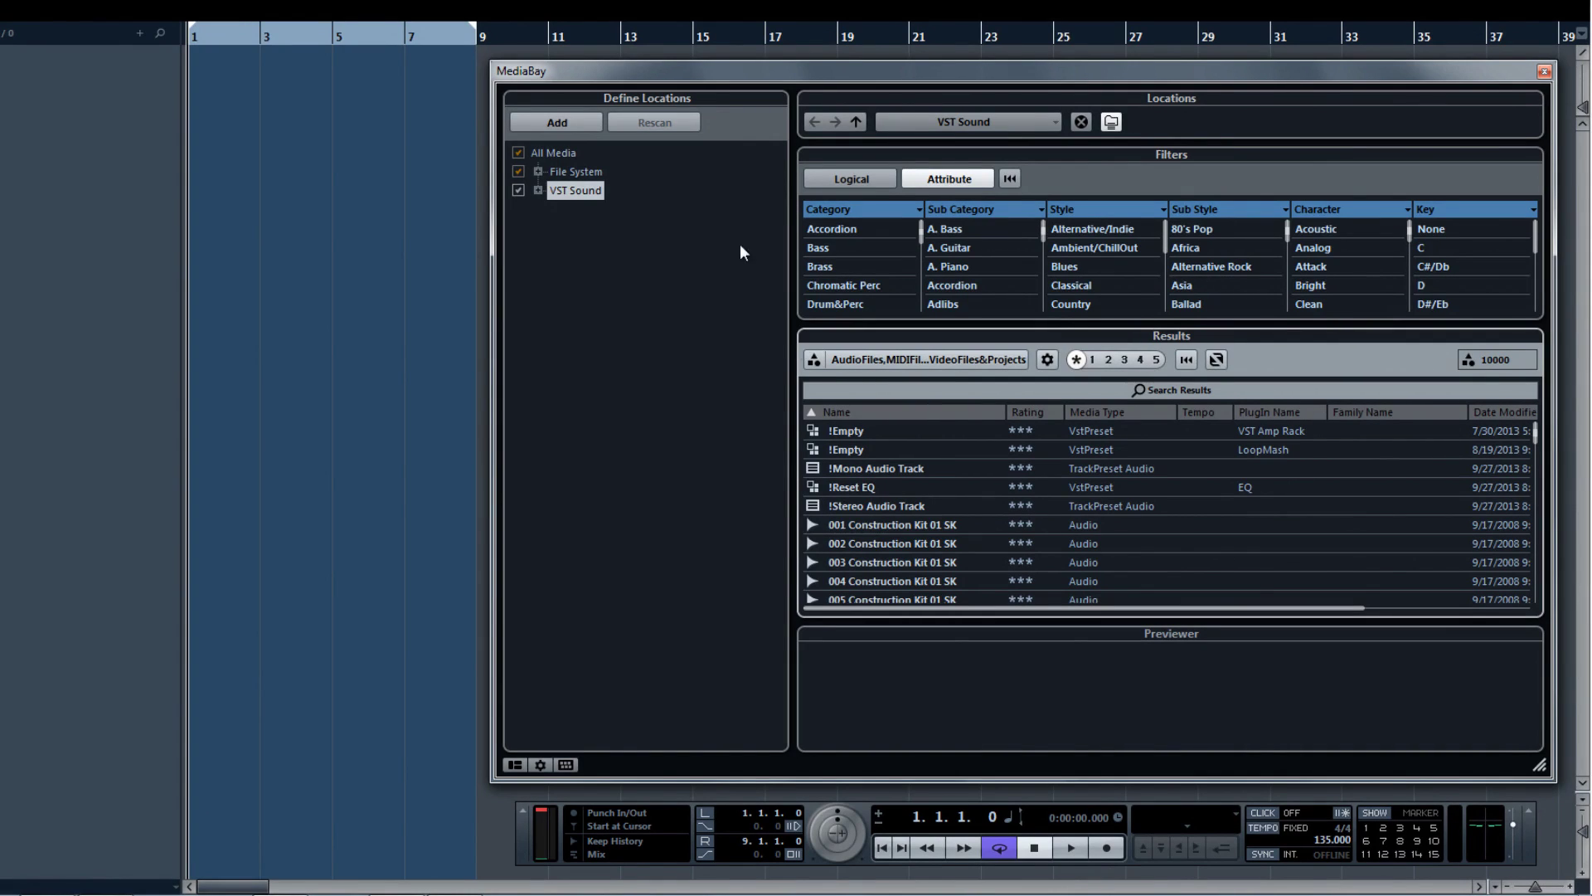
click(538, 190)
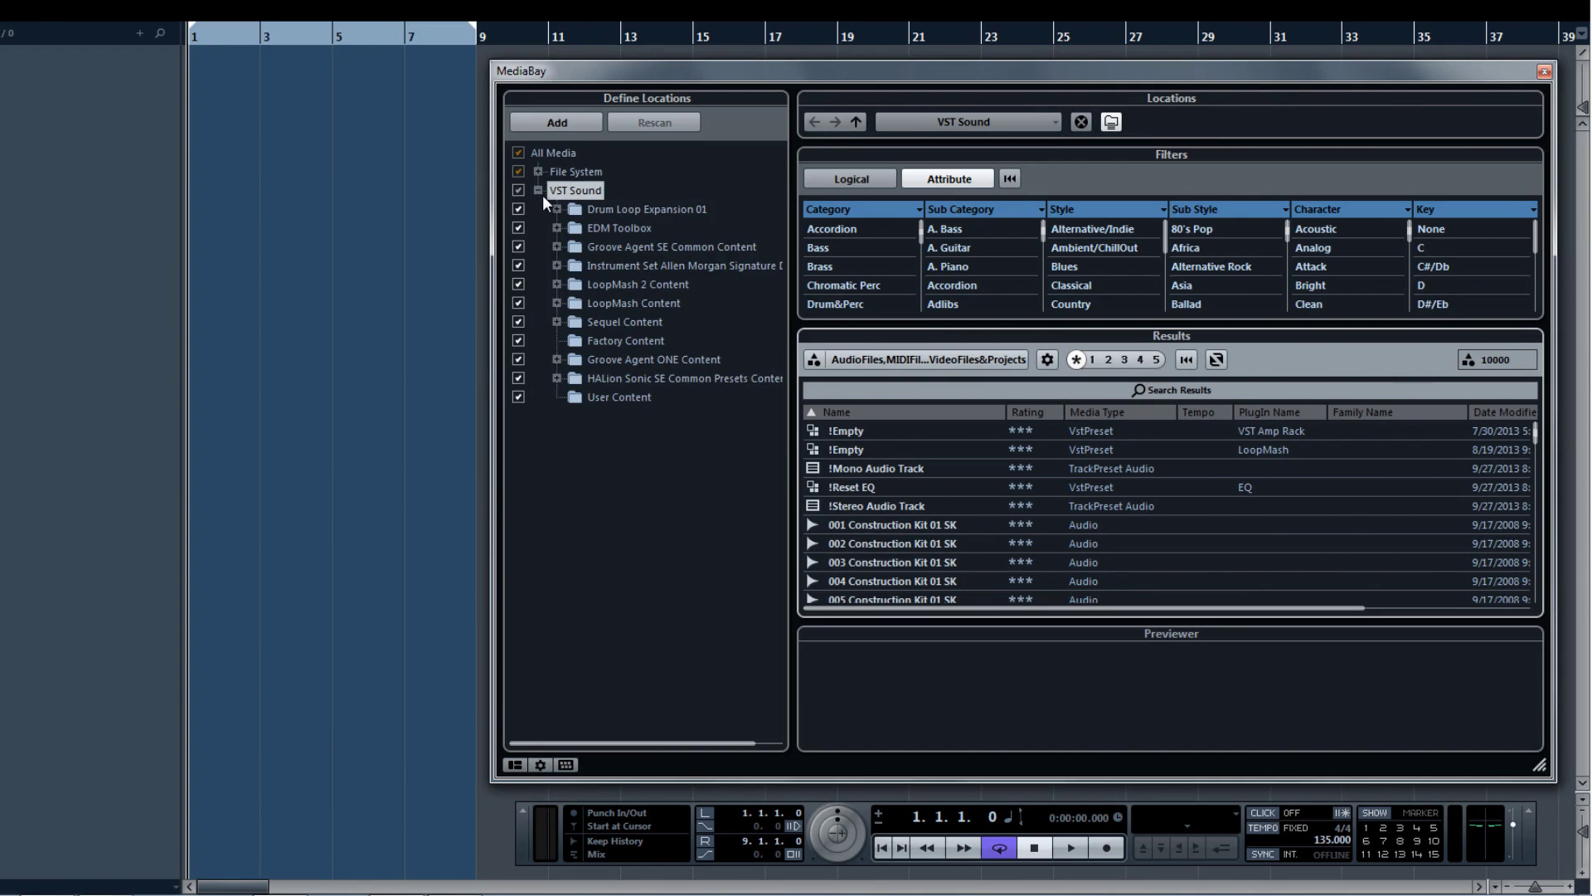
Expand EDM Toolbox > MIDI Loops and browse from Ampere 135BPM Gb down to Dusty Drums
click(556, 228)
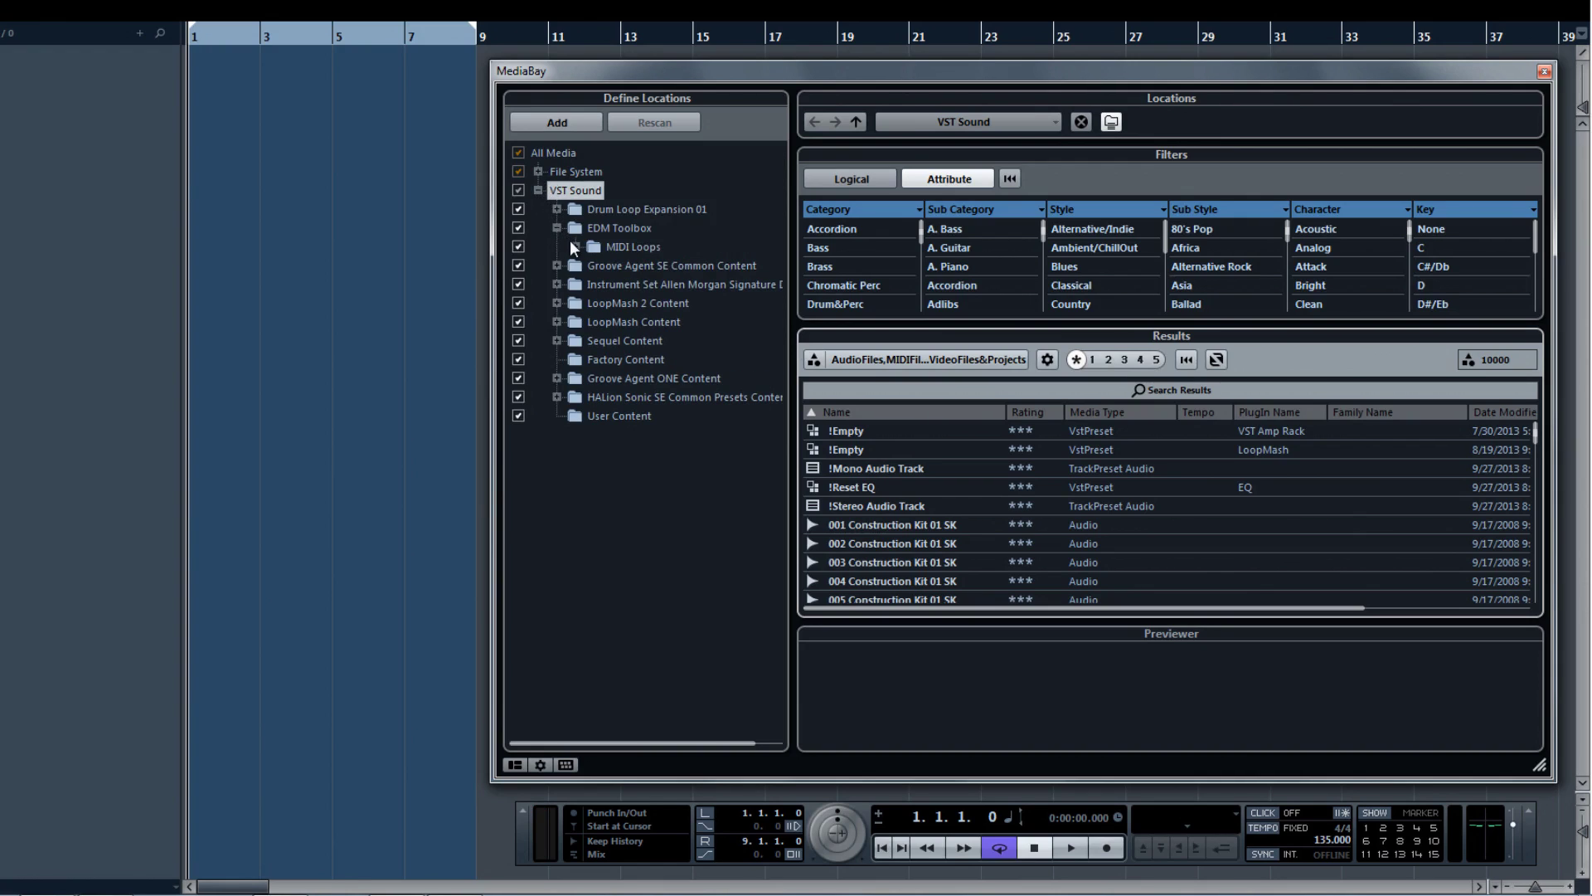
click(575, 247)
click(637, 260)
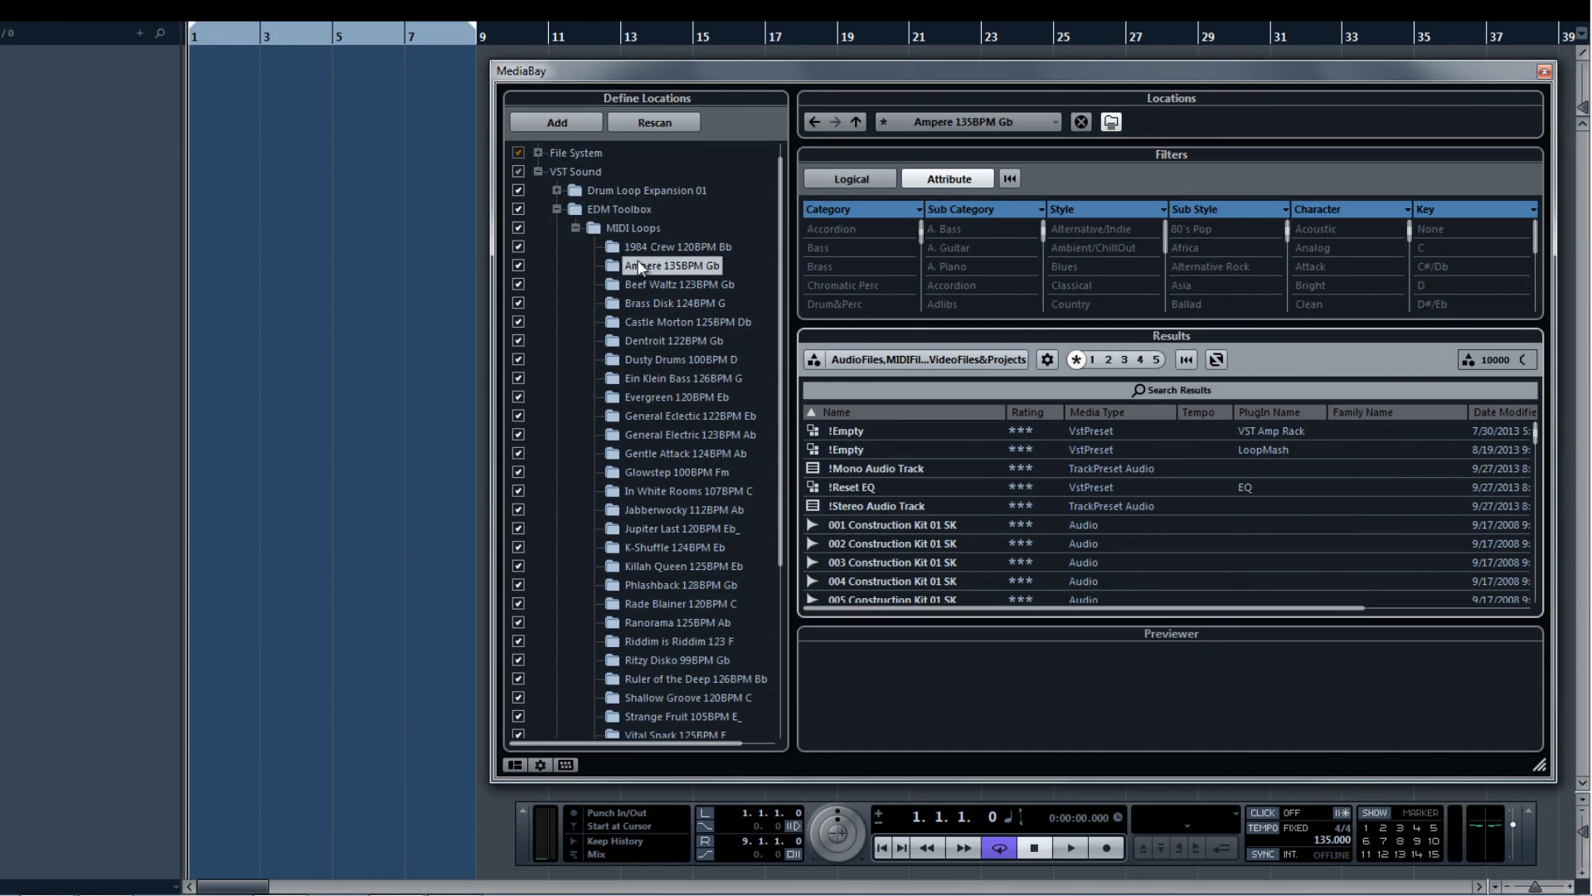
key(Down)
key(Down)
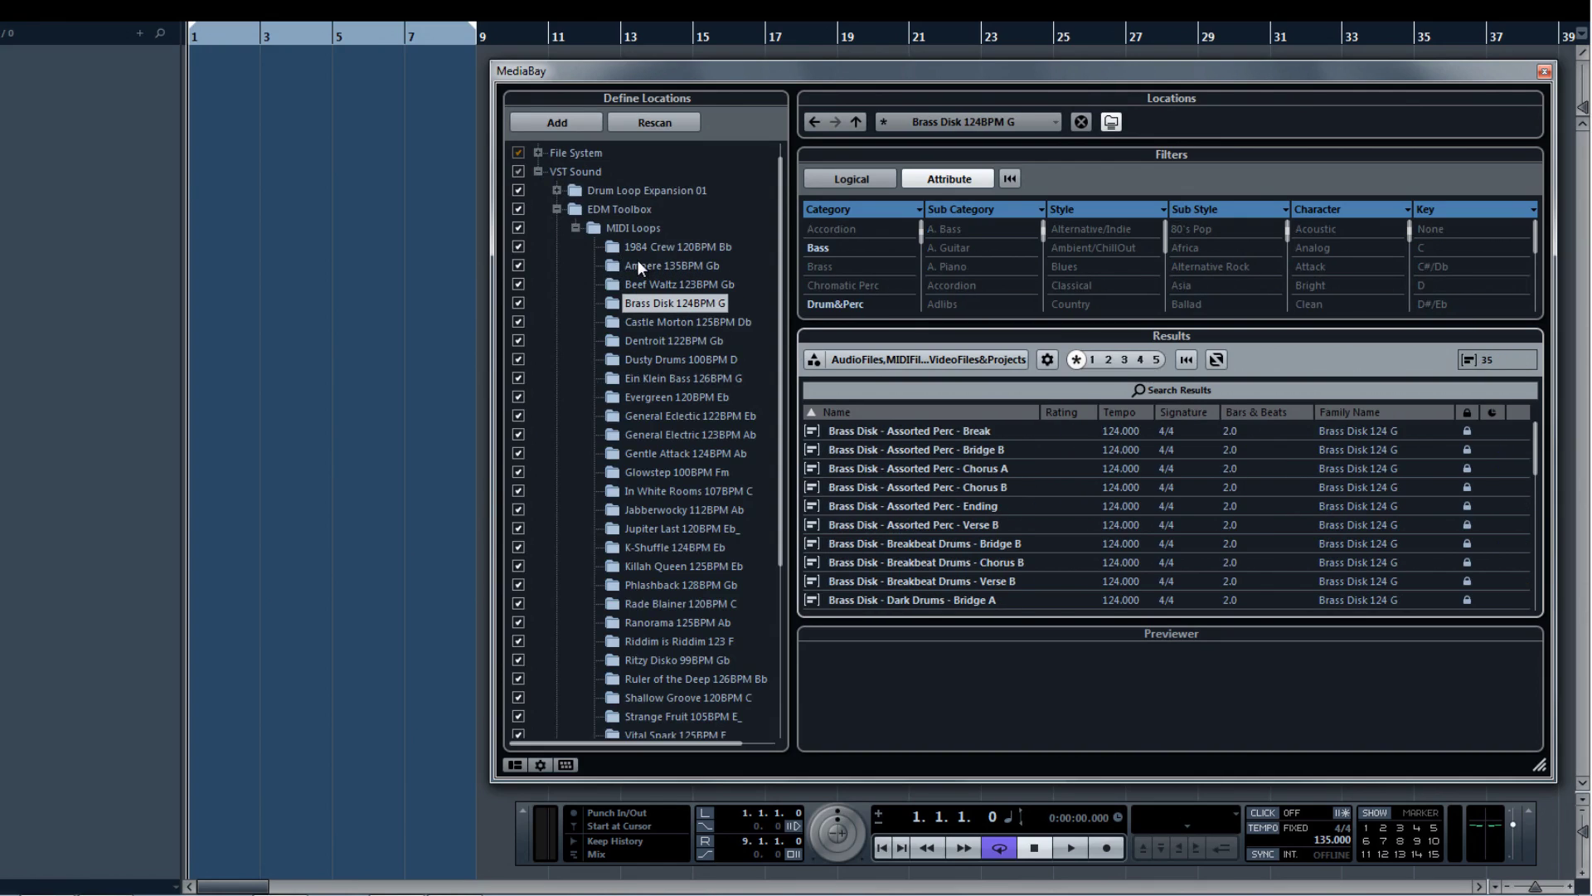
key(Down)
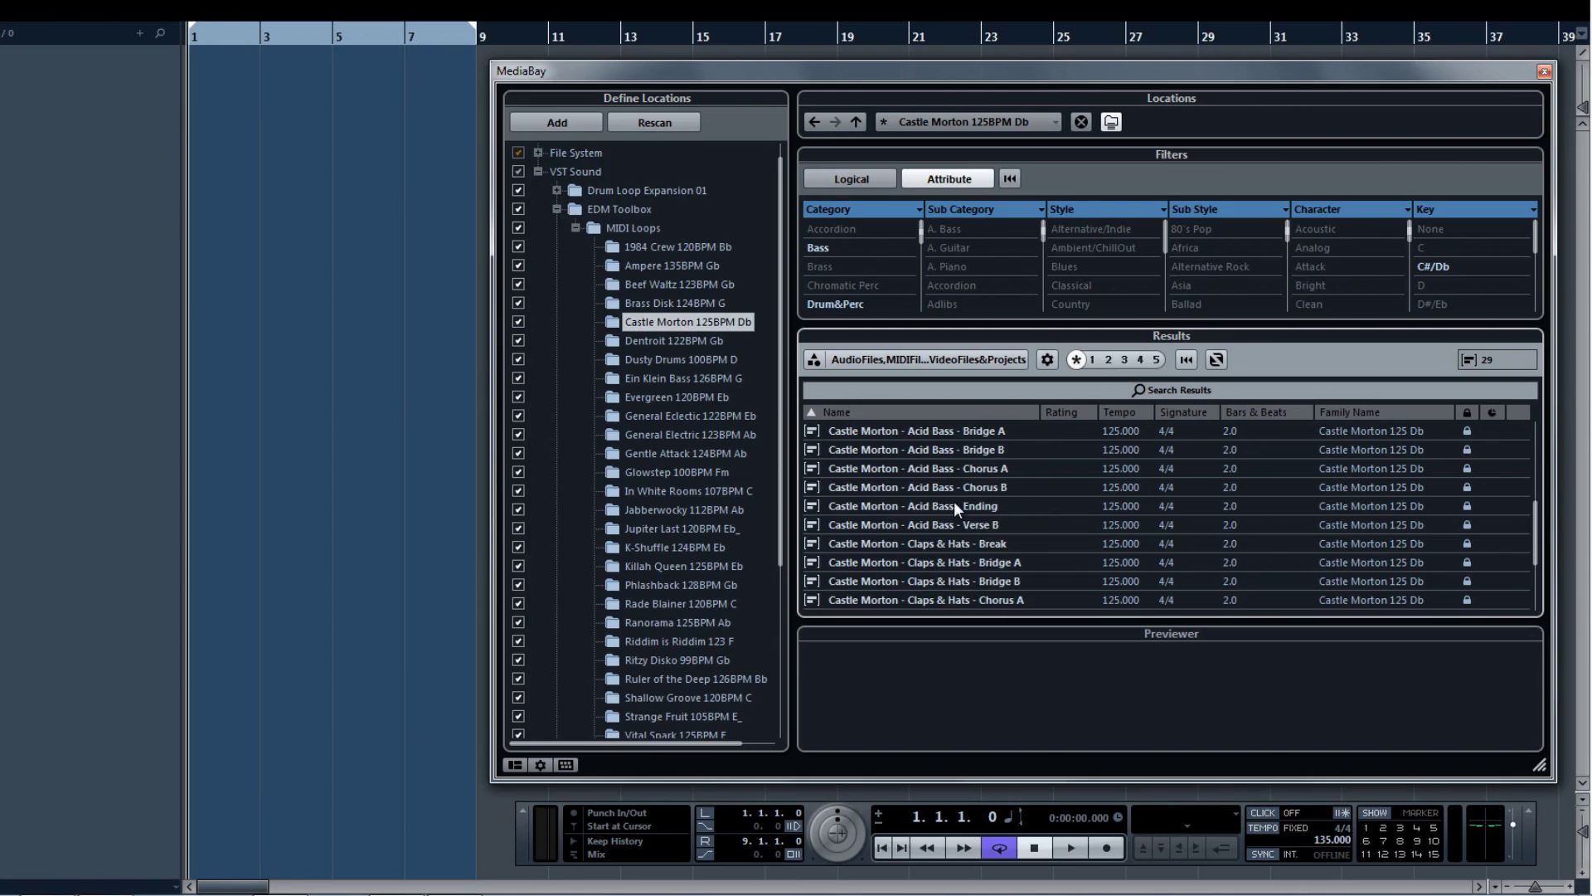
key(Down)
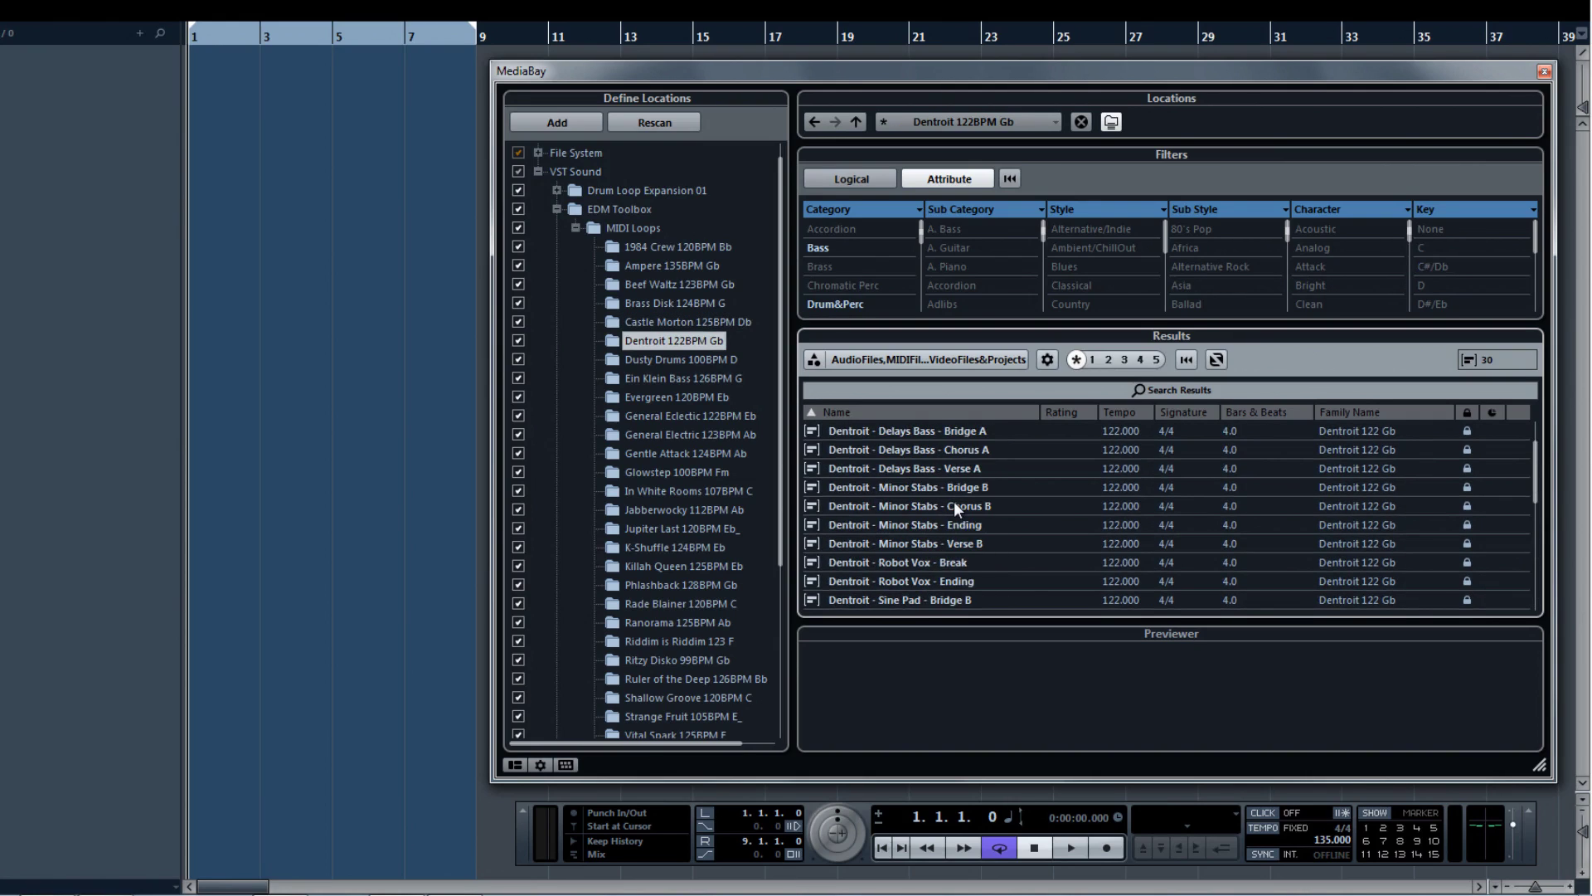
key(Down)
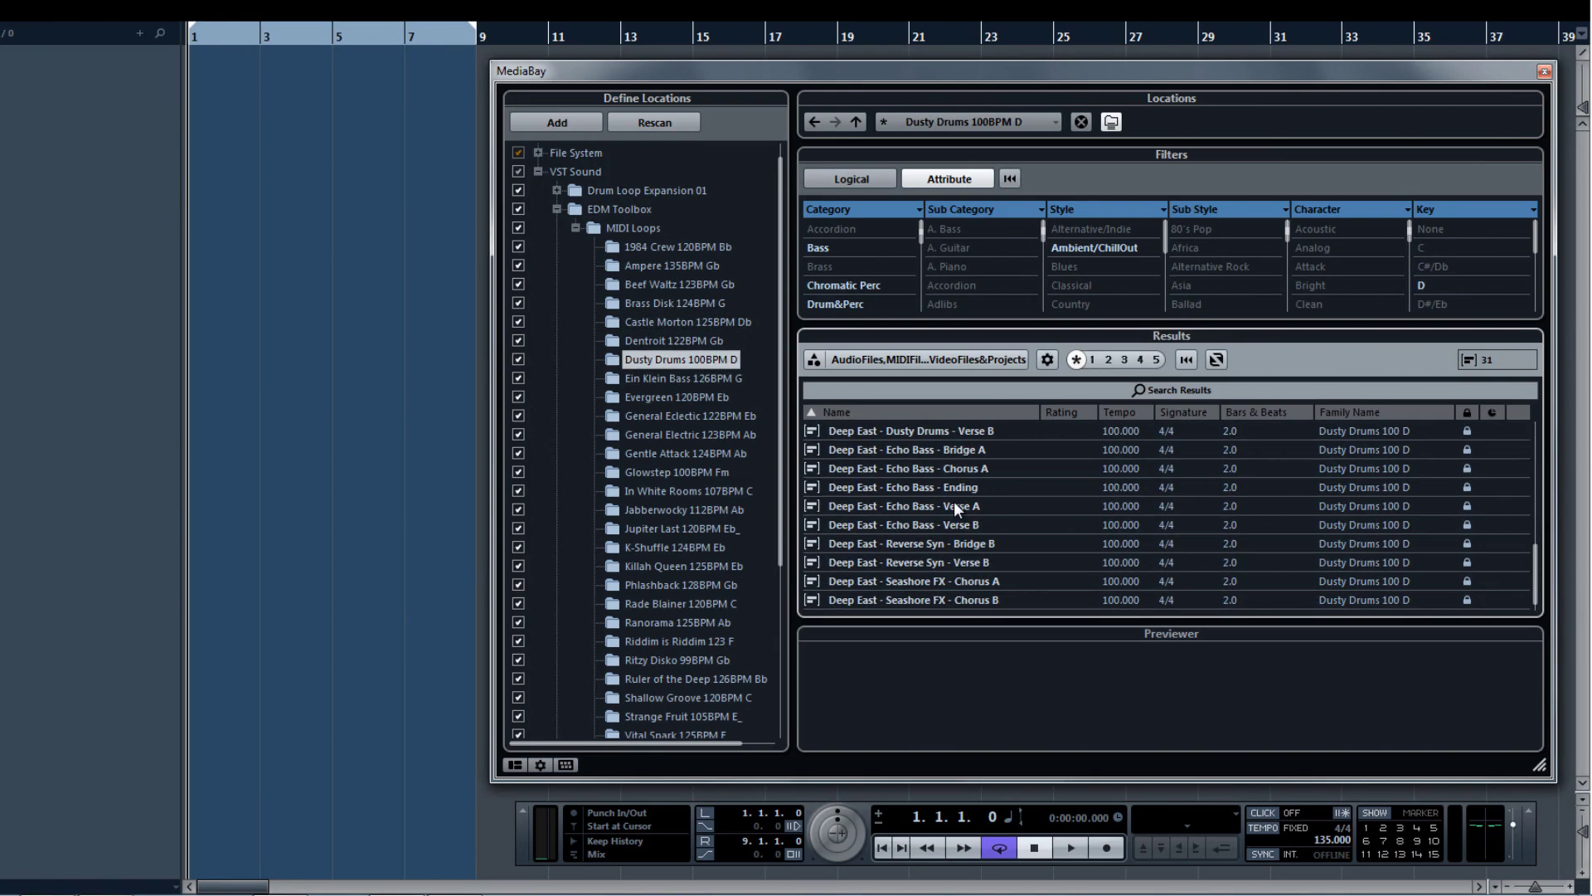
Return to Ampere 135BPM Gb and add Trap Drums Intro as a new track at bar 1
scroll(954, 501, down, 1)
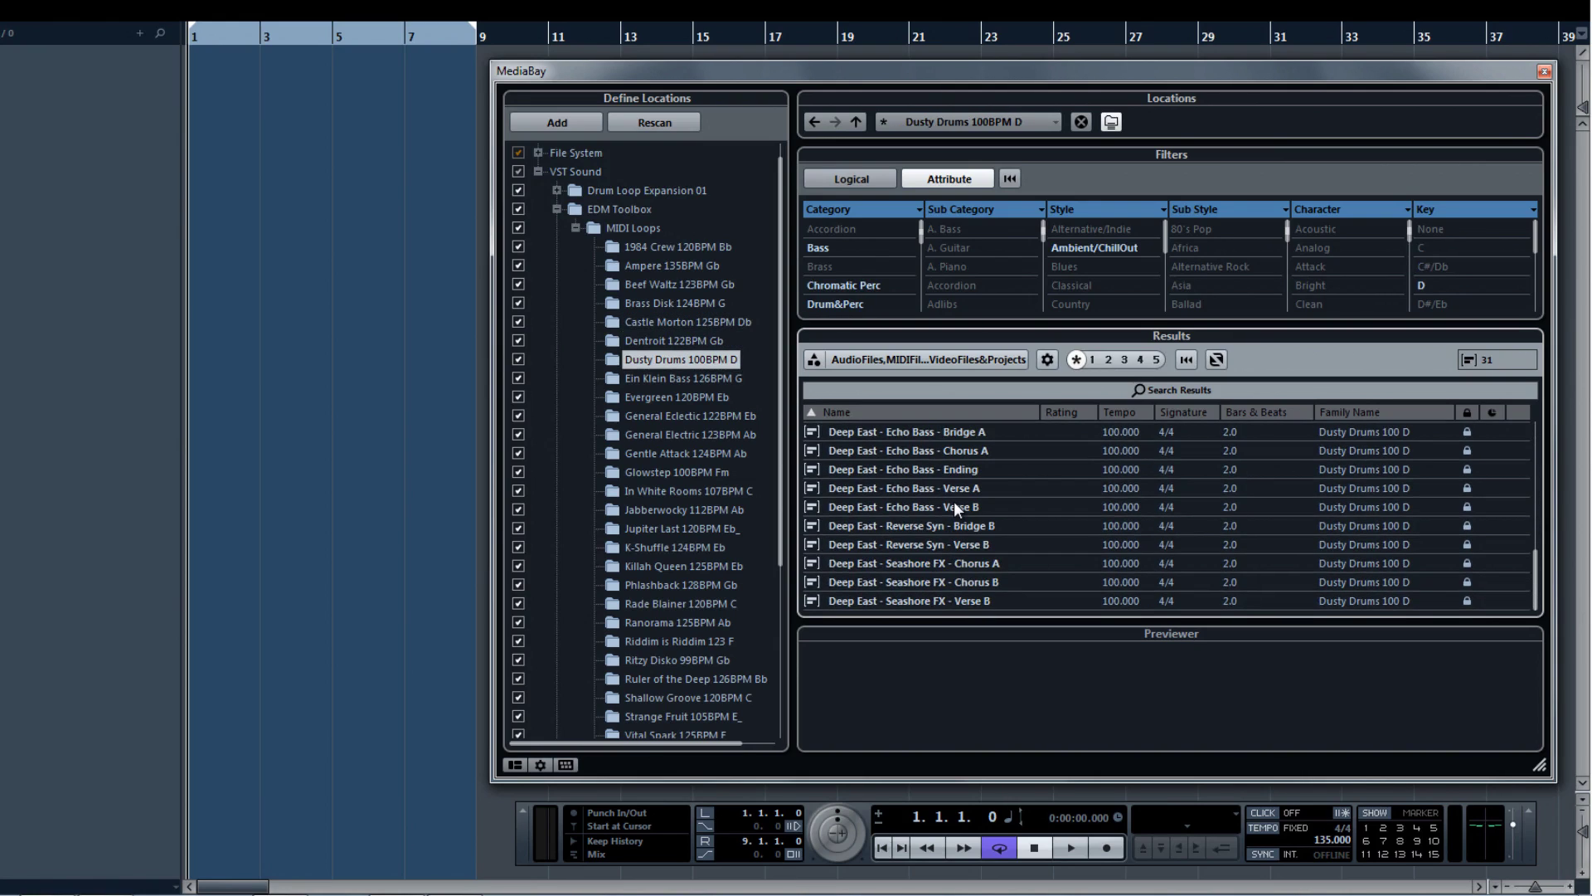
click(658, 267)
scroll(879, 450, down, 4)
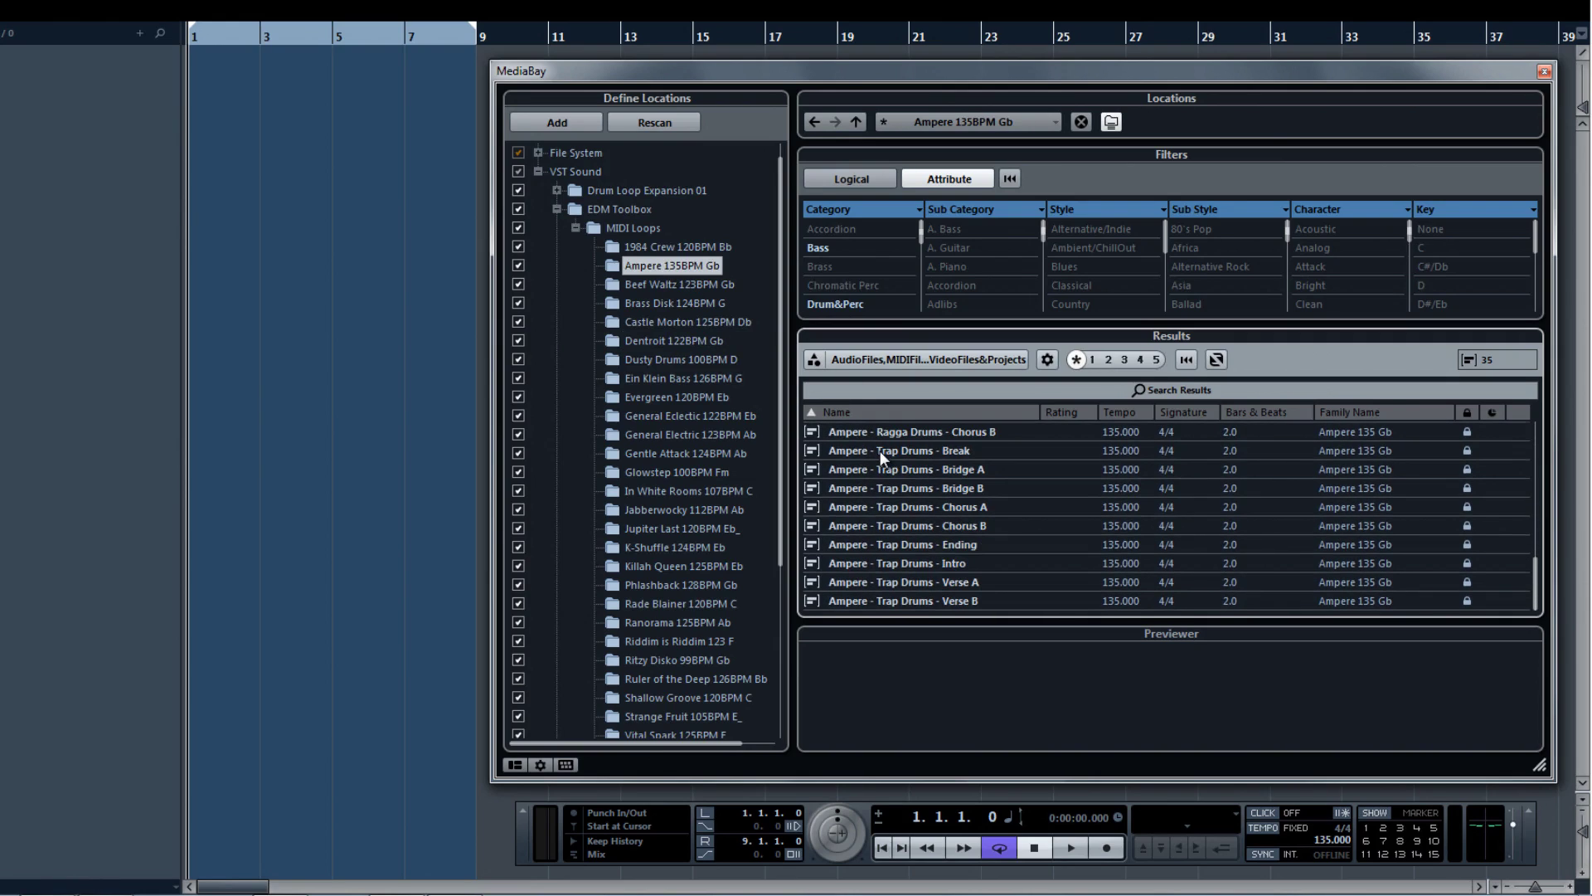
drag(913, 563, 193, 83)
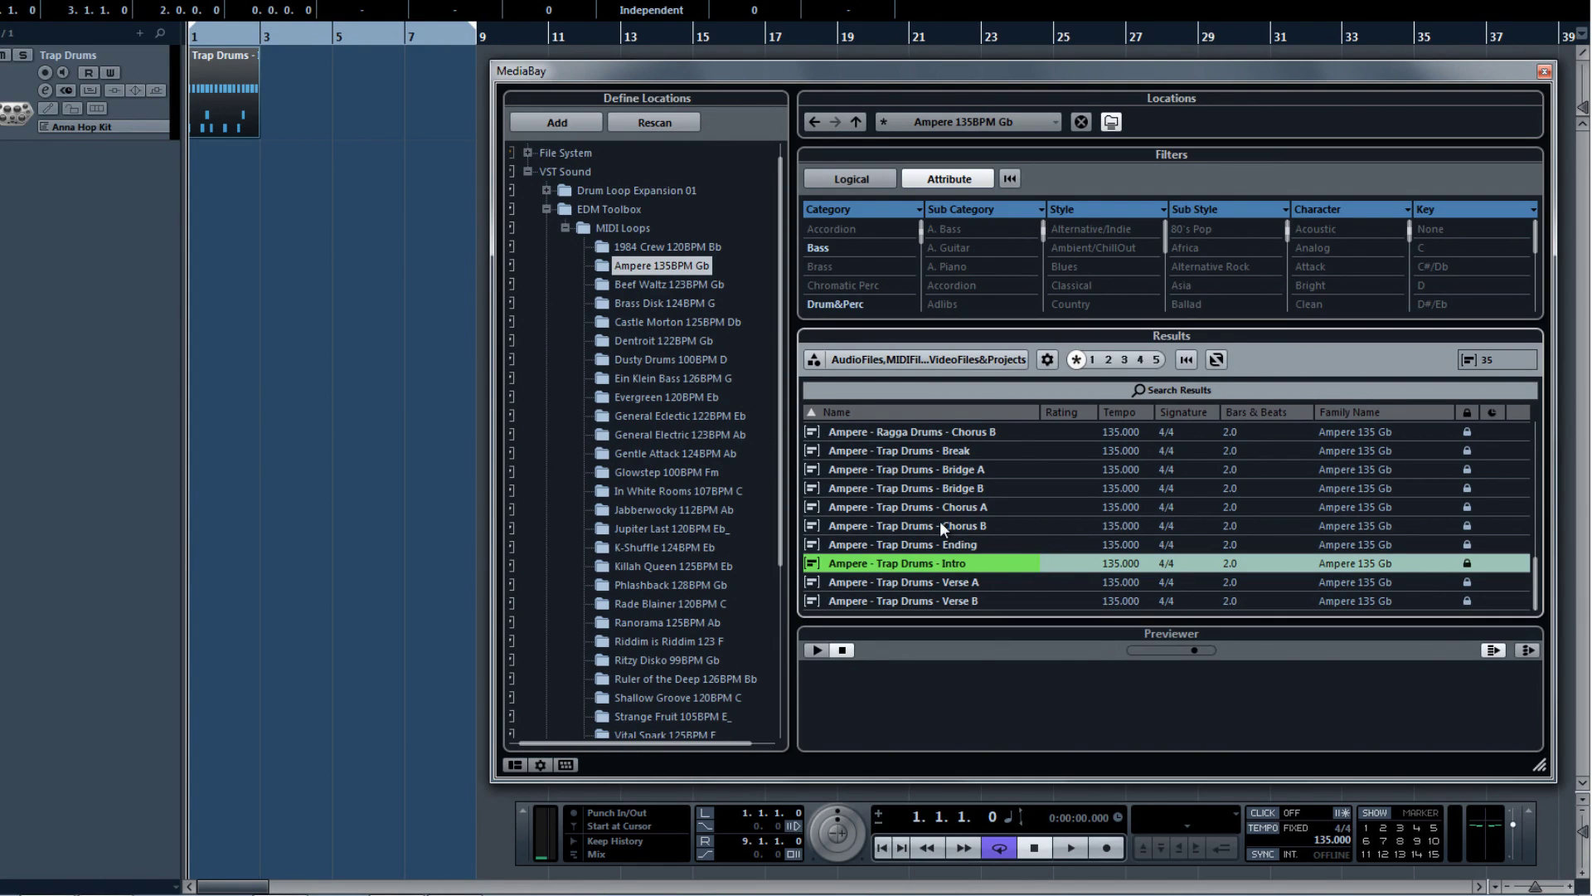
Add Dub FX Intro and Dark Backing Intro as new tracks at bar 1
scroll(939, 521, up, 6)
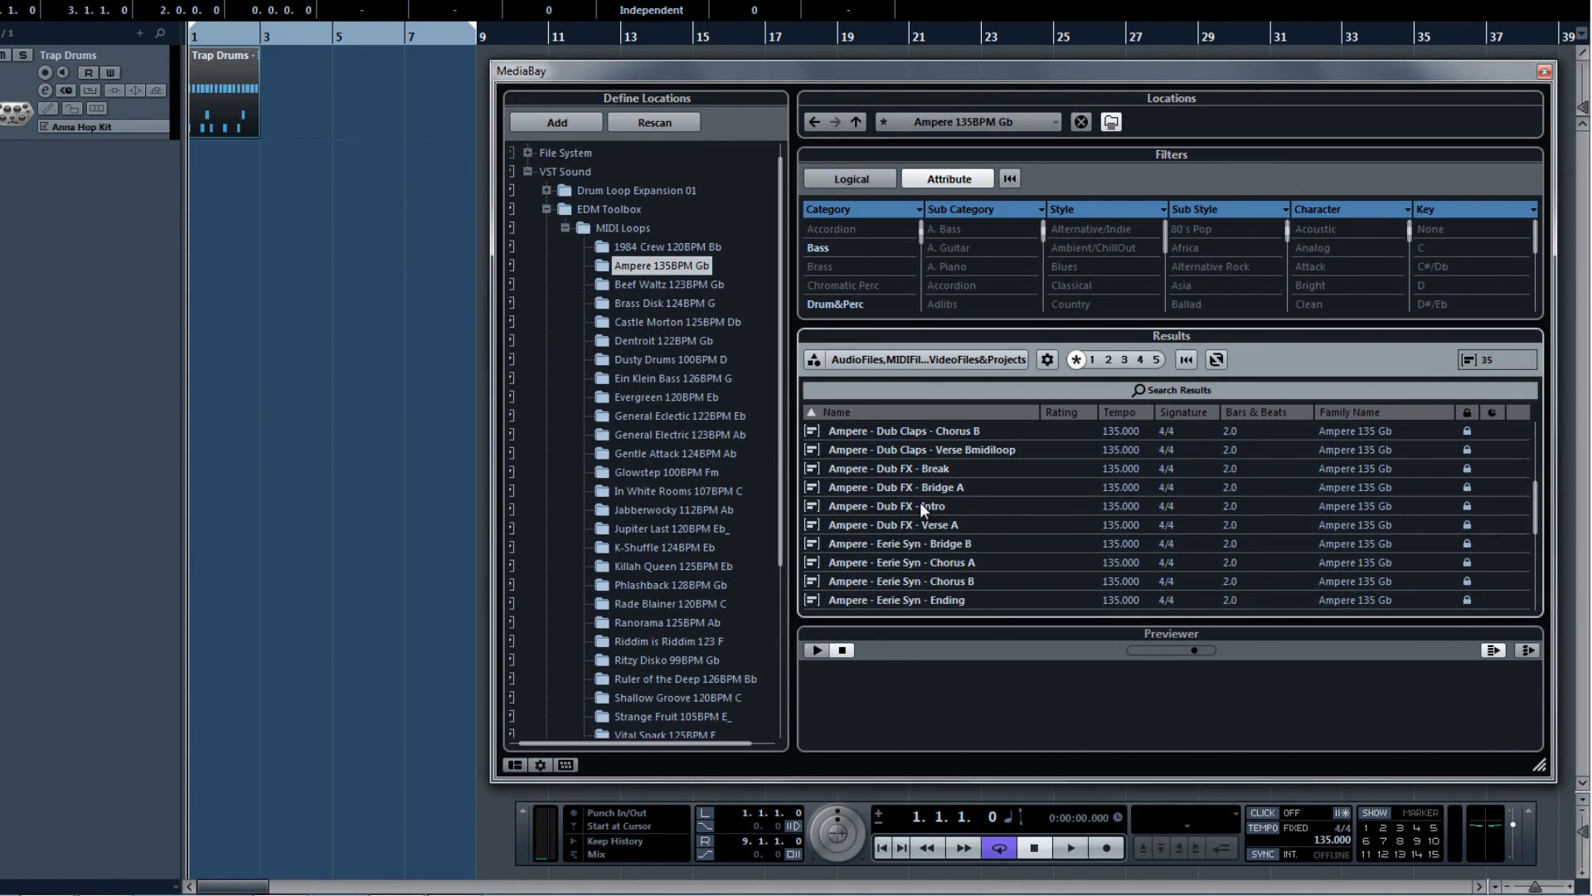
click(919, 504)
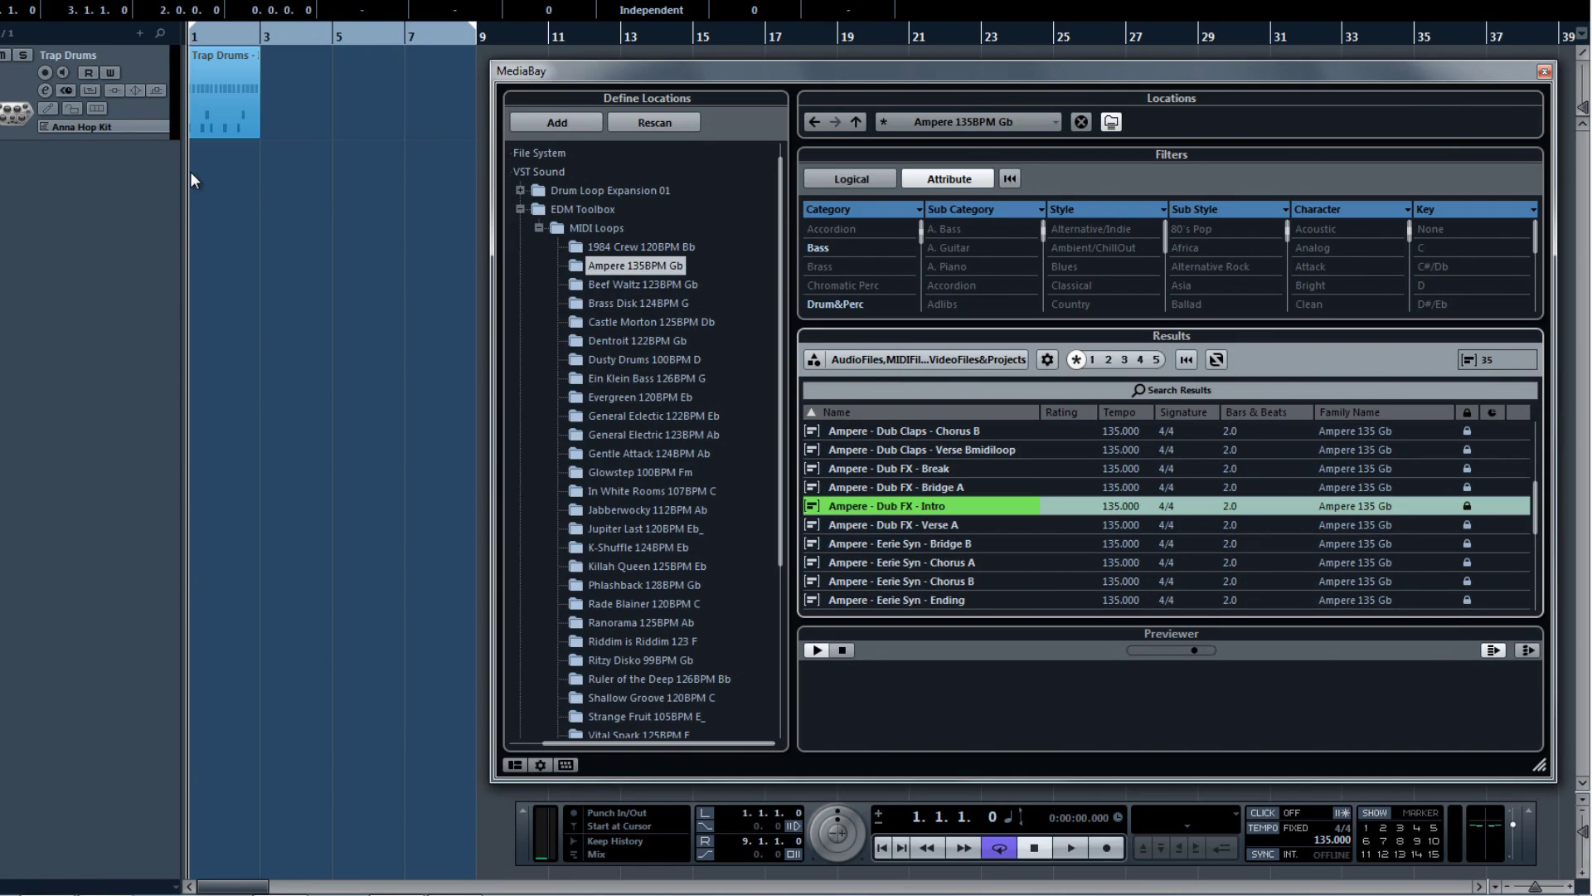
drag(191, 173, 191, 172)
scroll(898, 489, down, 1)
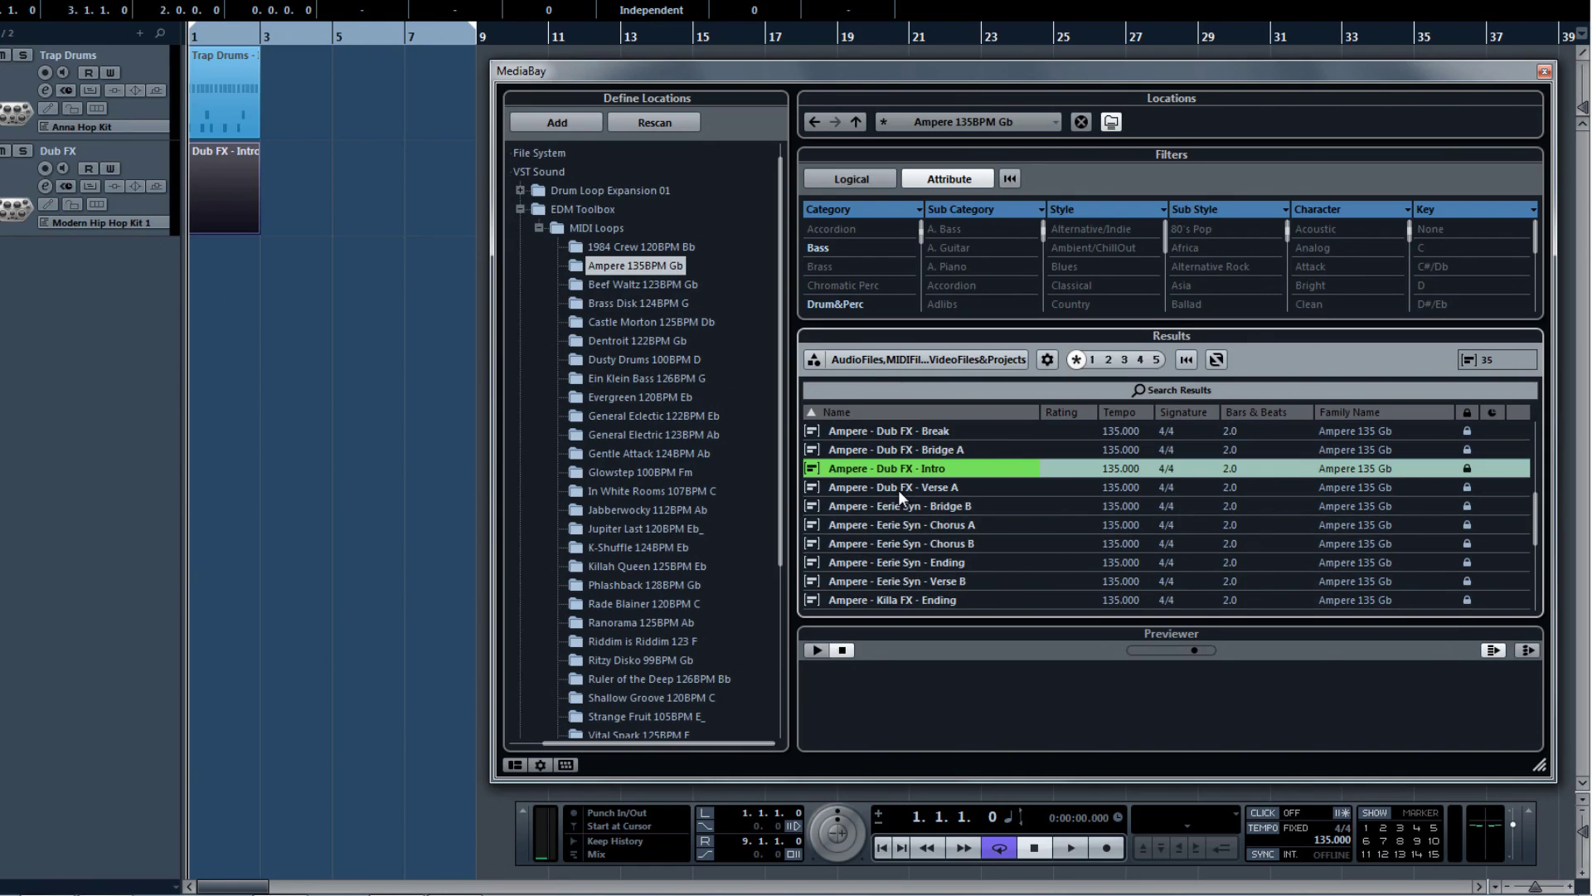
scroll(898, 489, up, 5)
drag(899, 458, 192, 277)
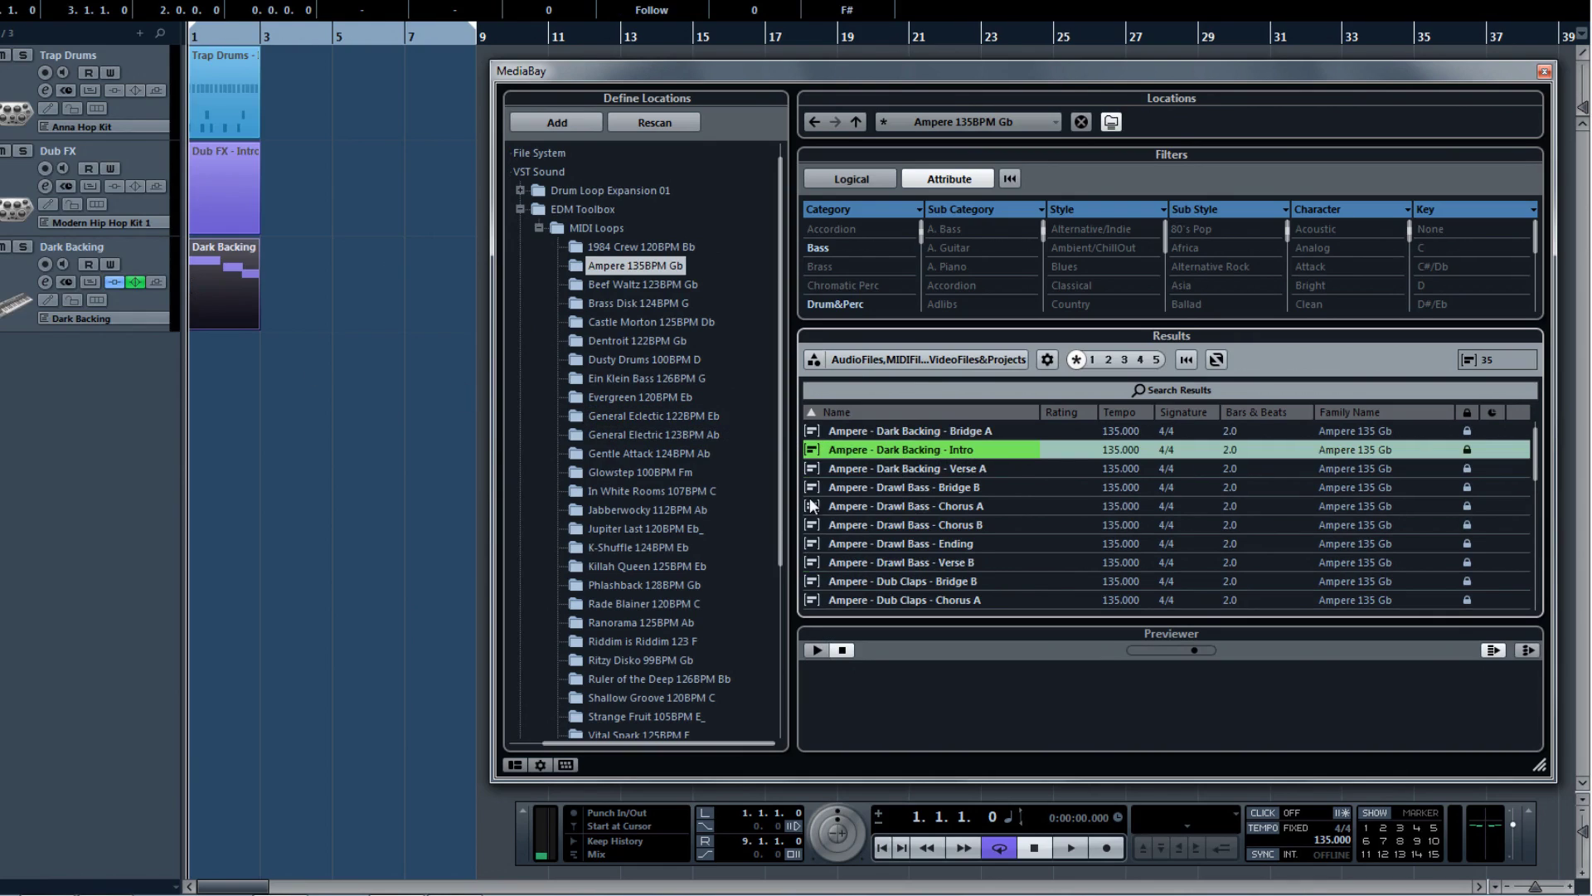
Place further Ampere loops, including Dub FX Verse A at bar 3 and Trap Drums Chorus A at bar 5
scroll(868, 505, up, 1)
drag(867, 488, 262, 263)
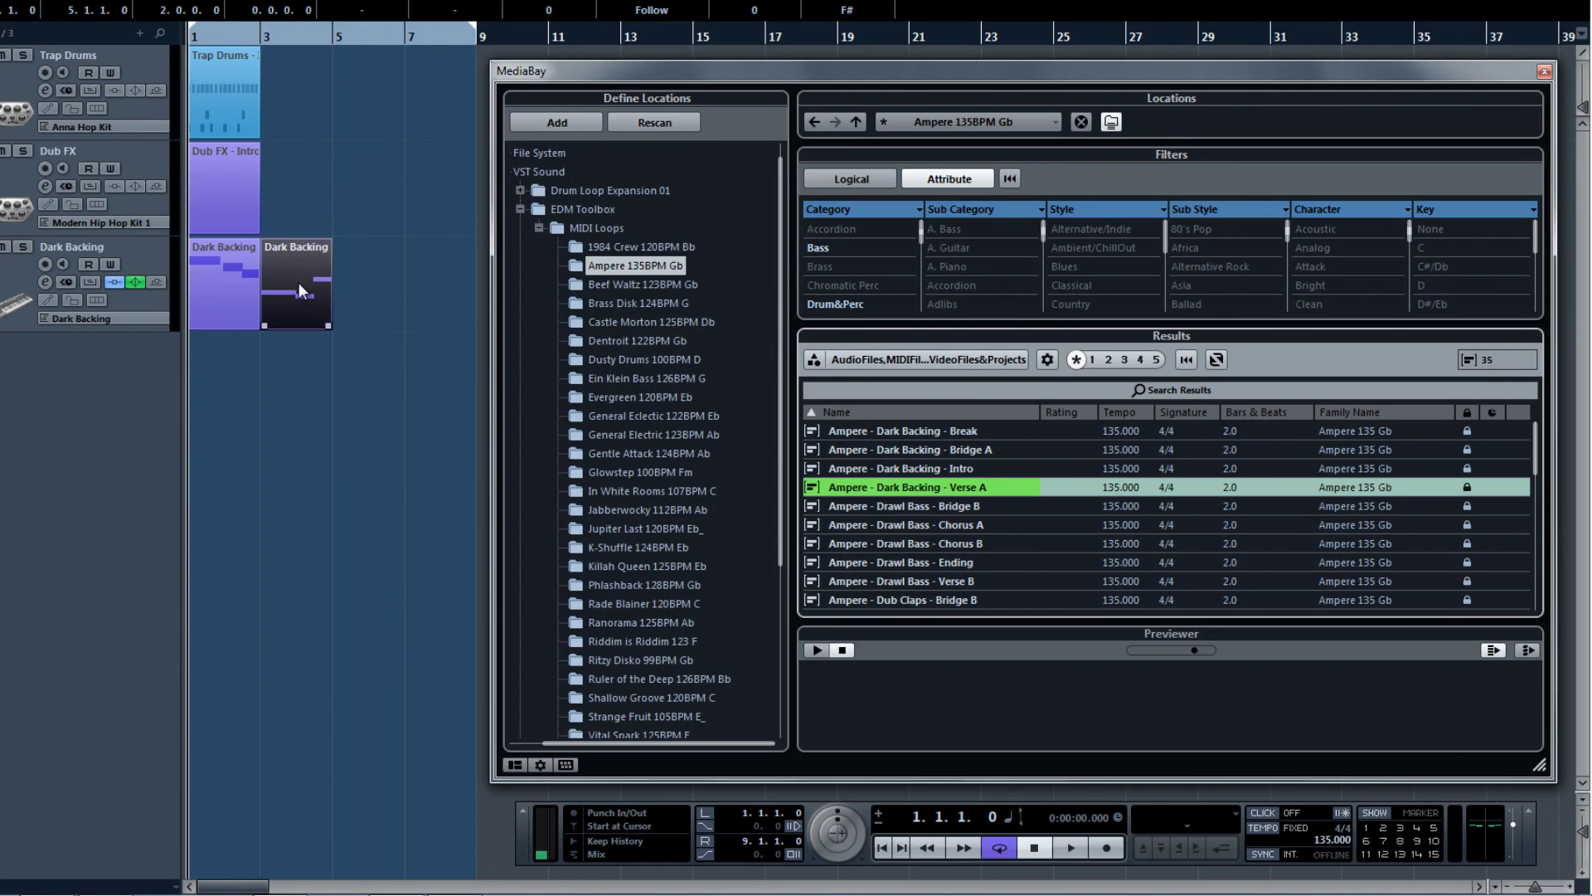
scroll(917, 480, down, 5)
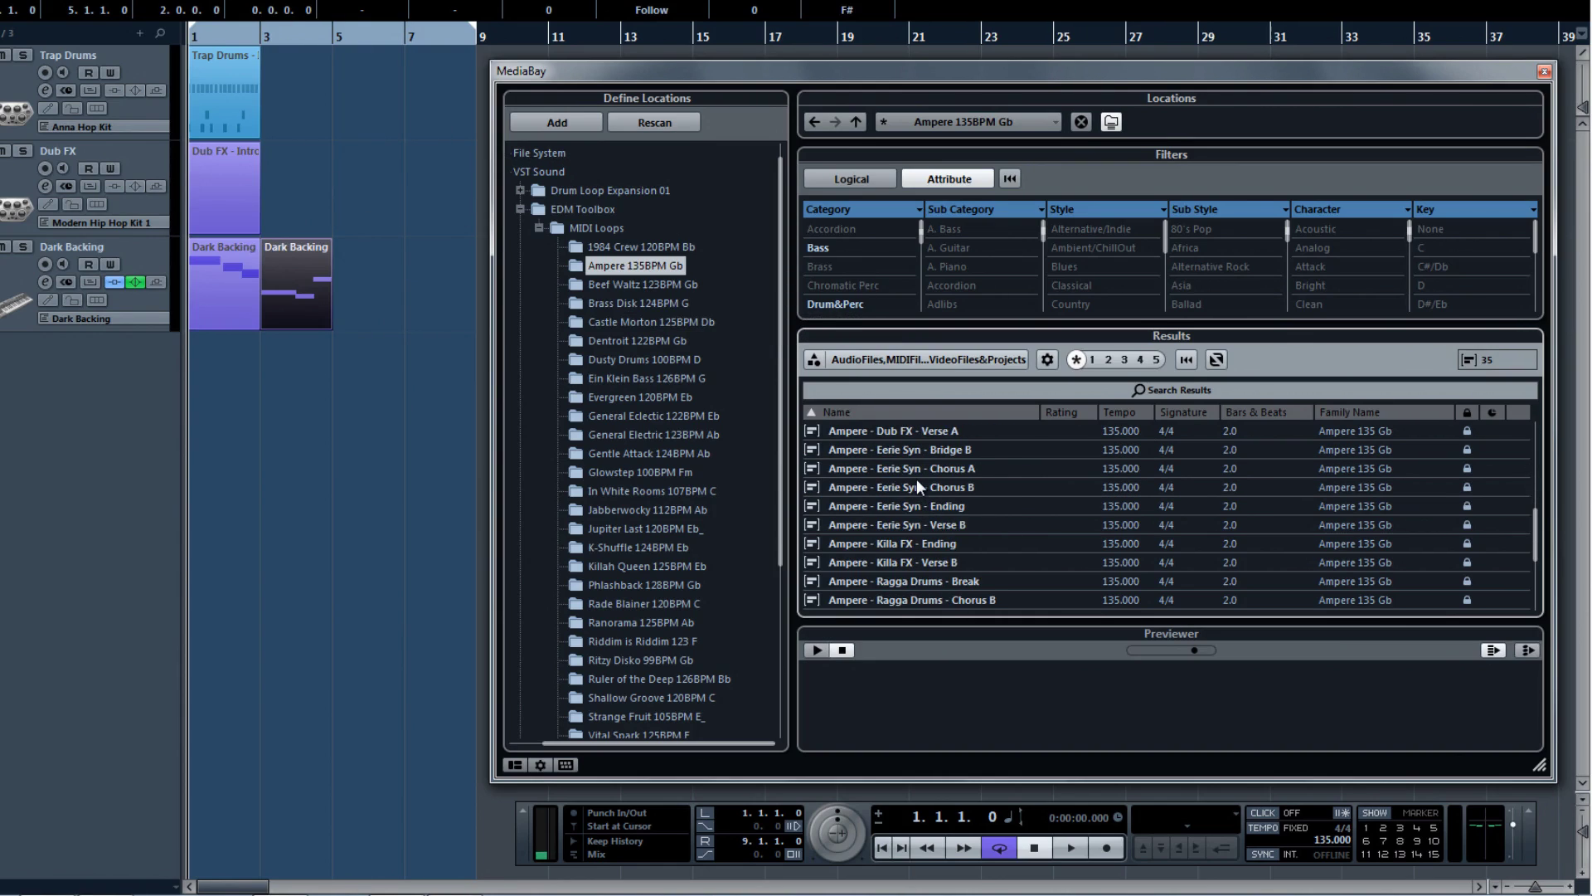
drag(873, 429, 274, 195)
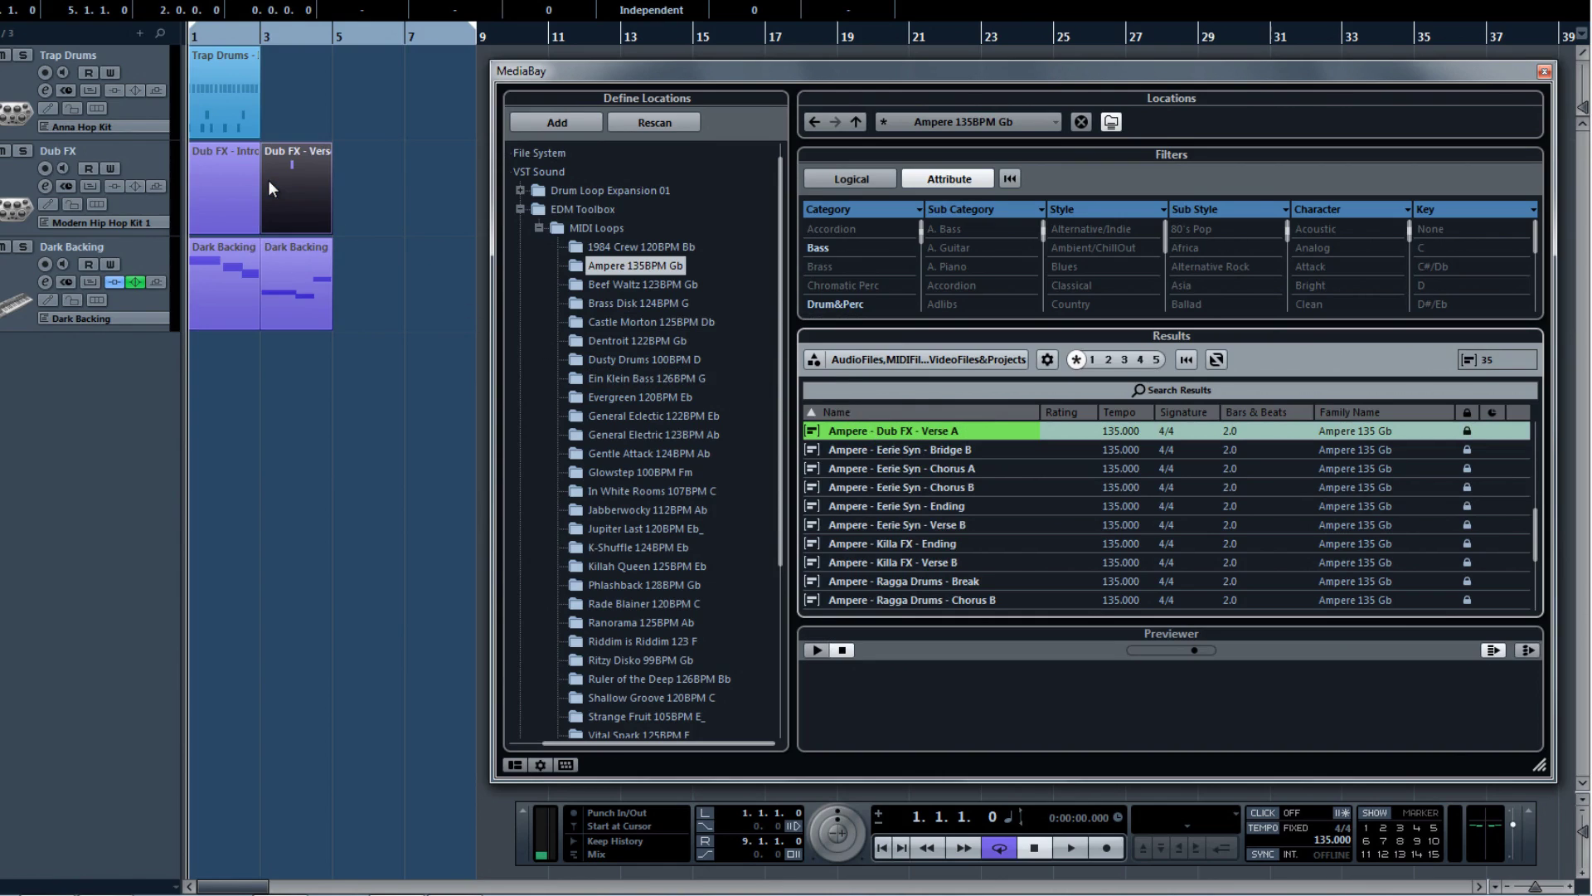
scroll(899, 490, down, 3)
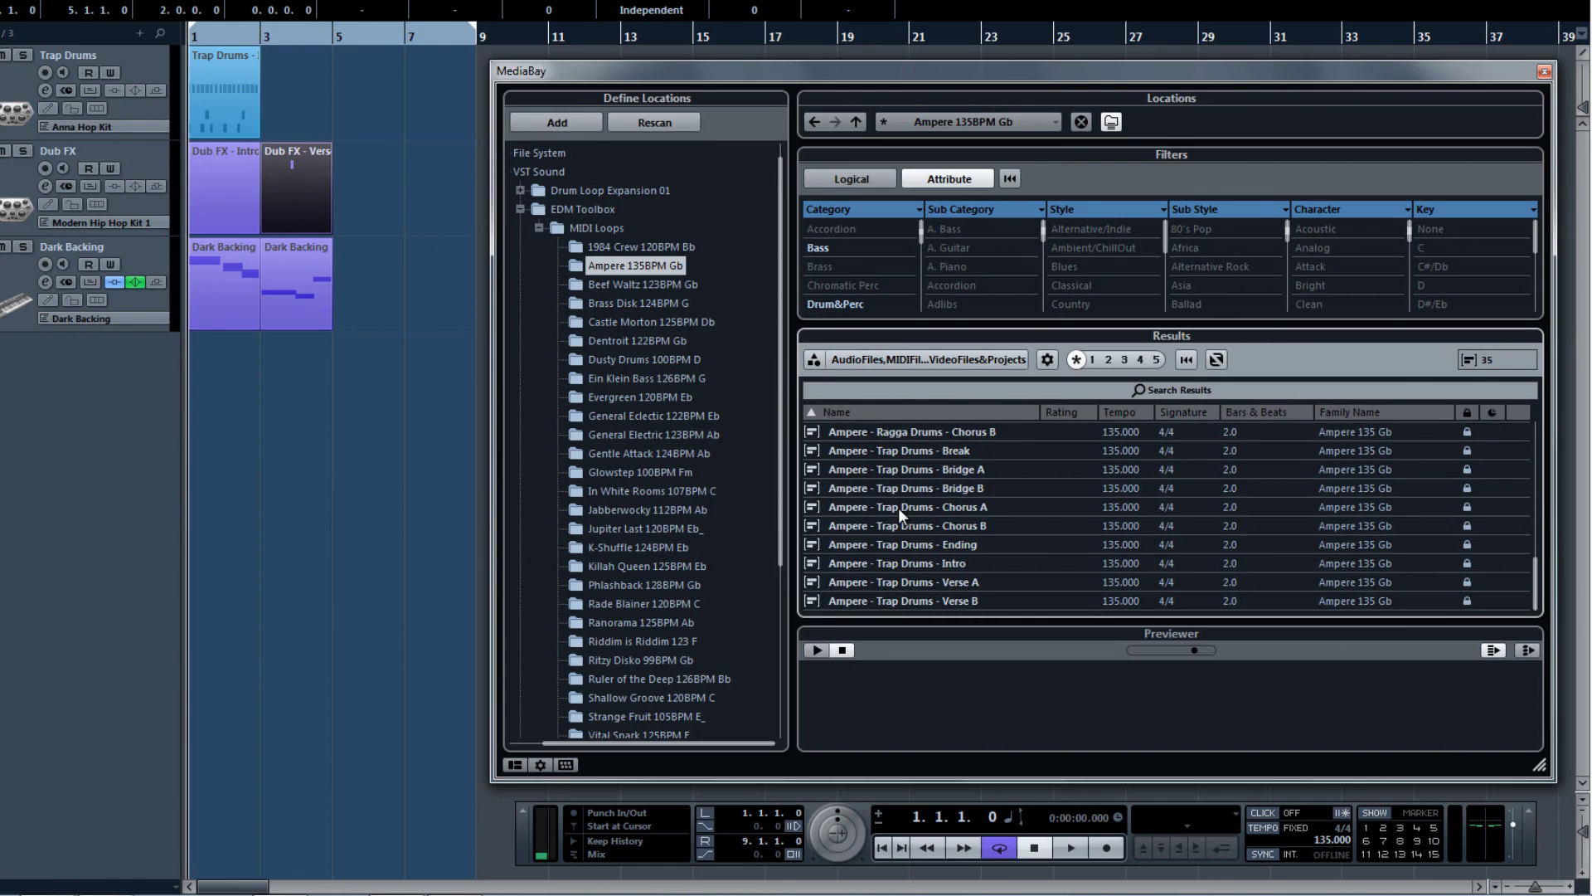
drag(898, 508, 341, 96)
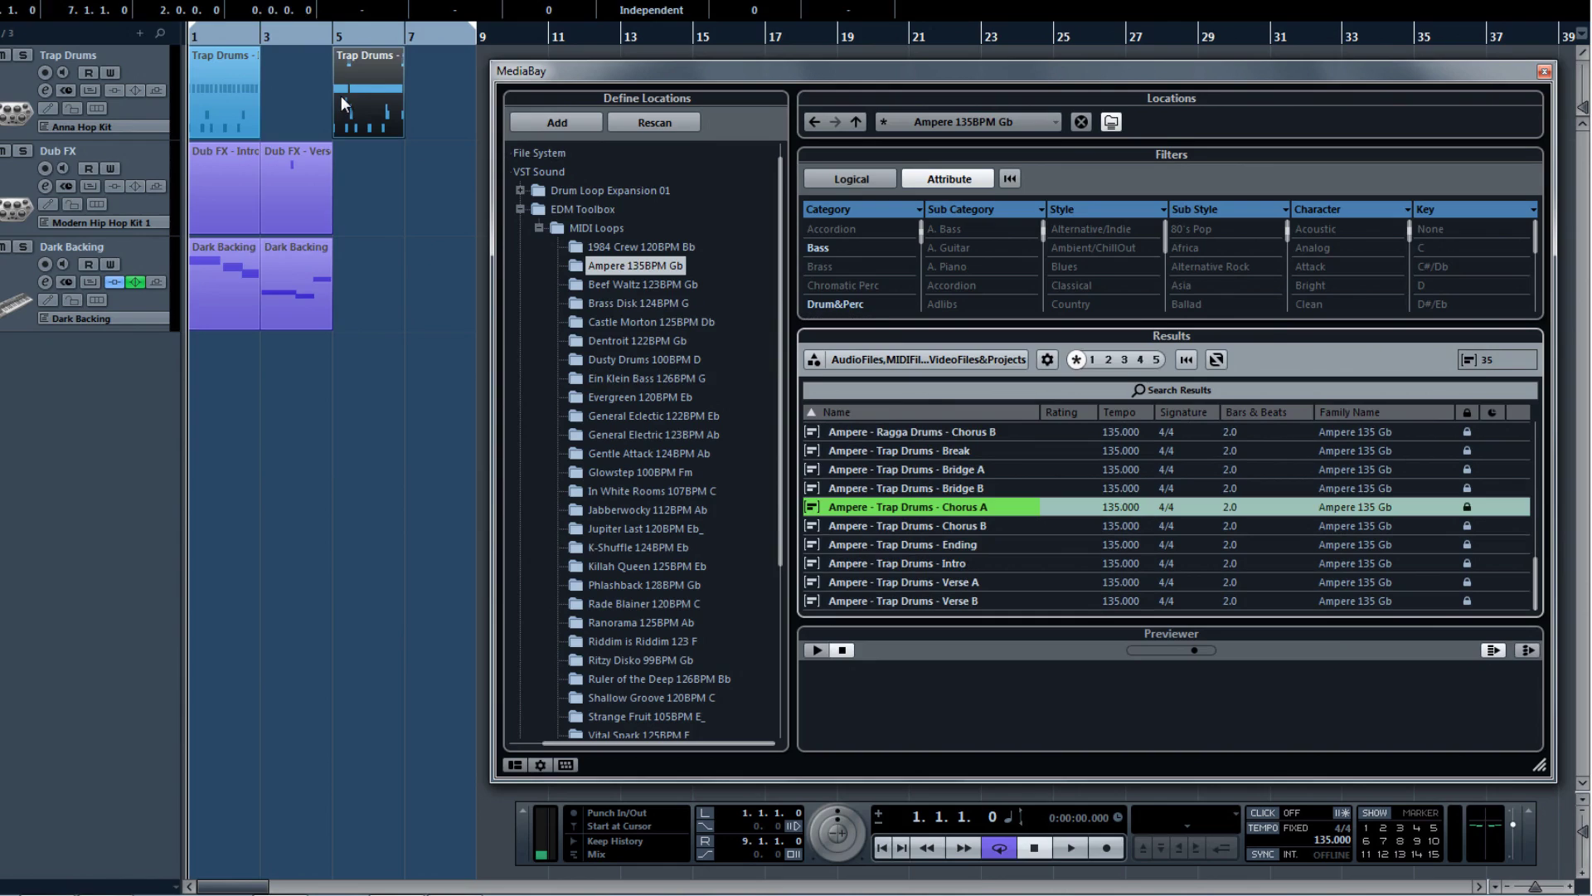
Add Eerie Syn, Dub Claps and Drawl Bass Chorus A loops as new tracks at bar 5
scroll(919, 474, up, 3)
click(904, 451)
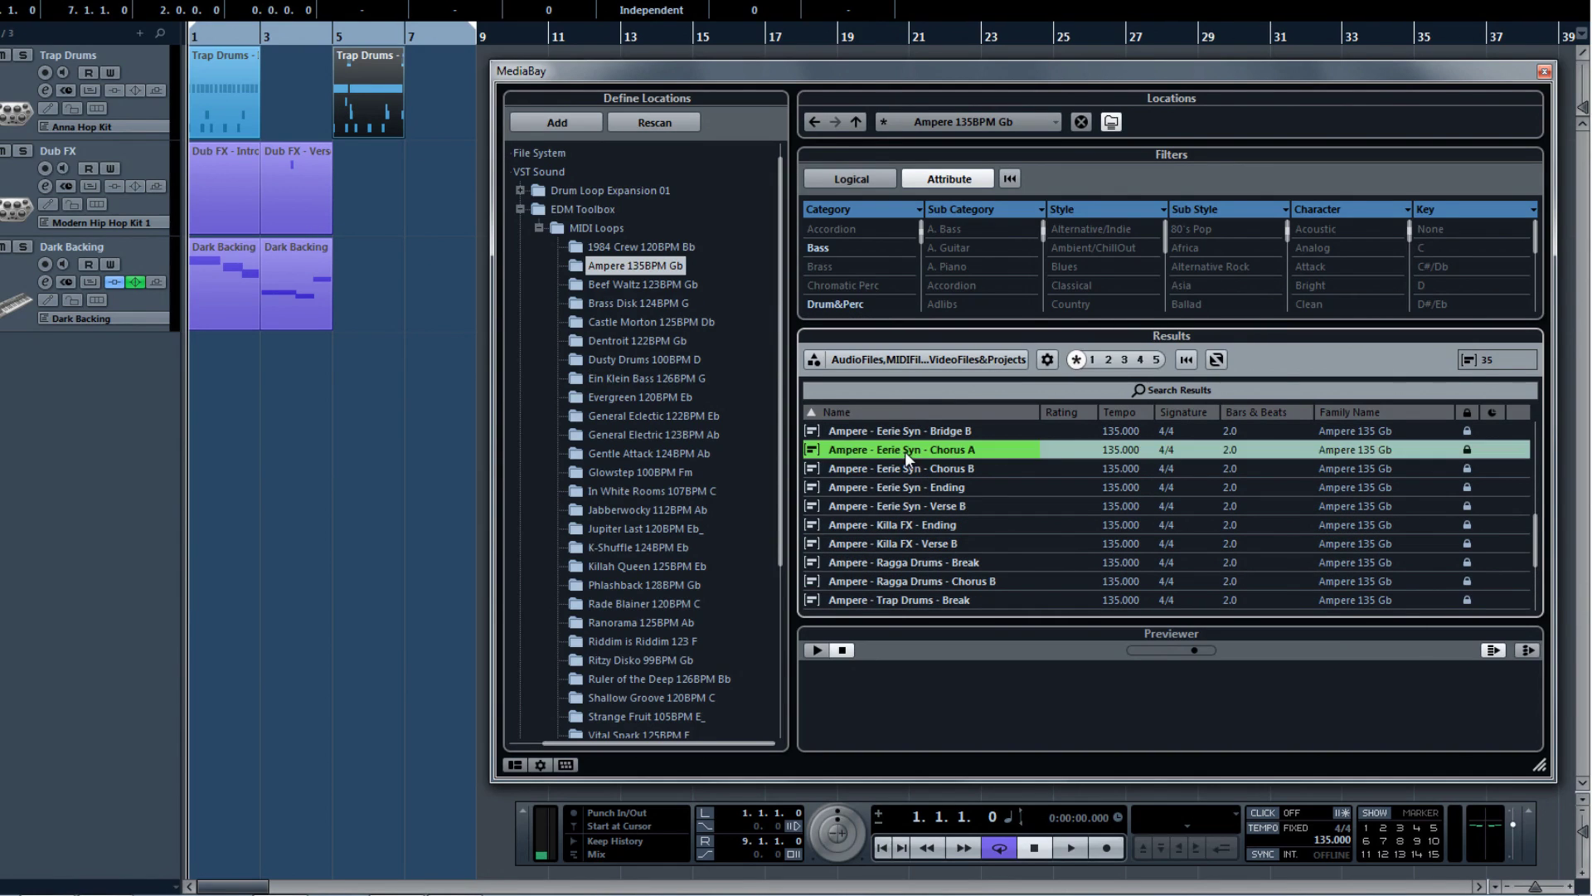
click(345, 382)
drag(345, 382, 365, 382)
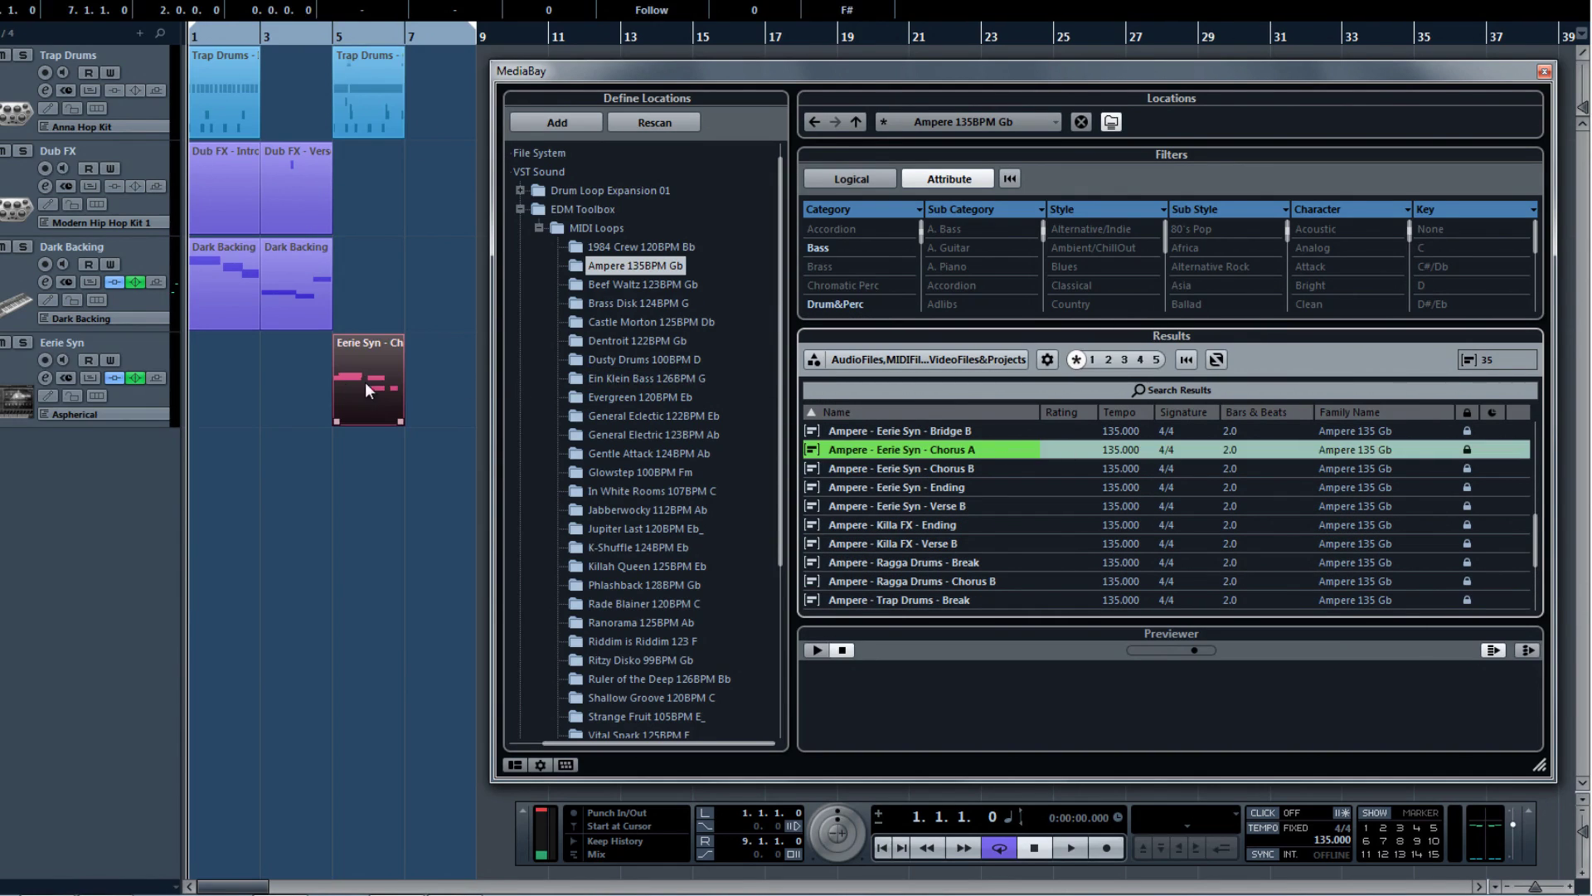
scroll(859, 486, up, 3)
click(862, 449)
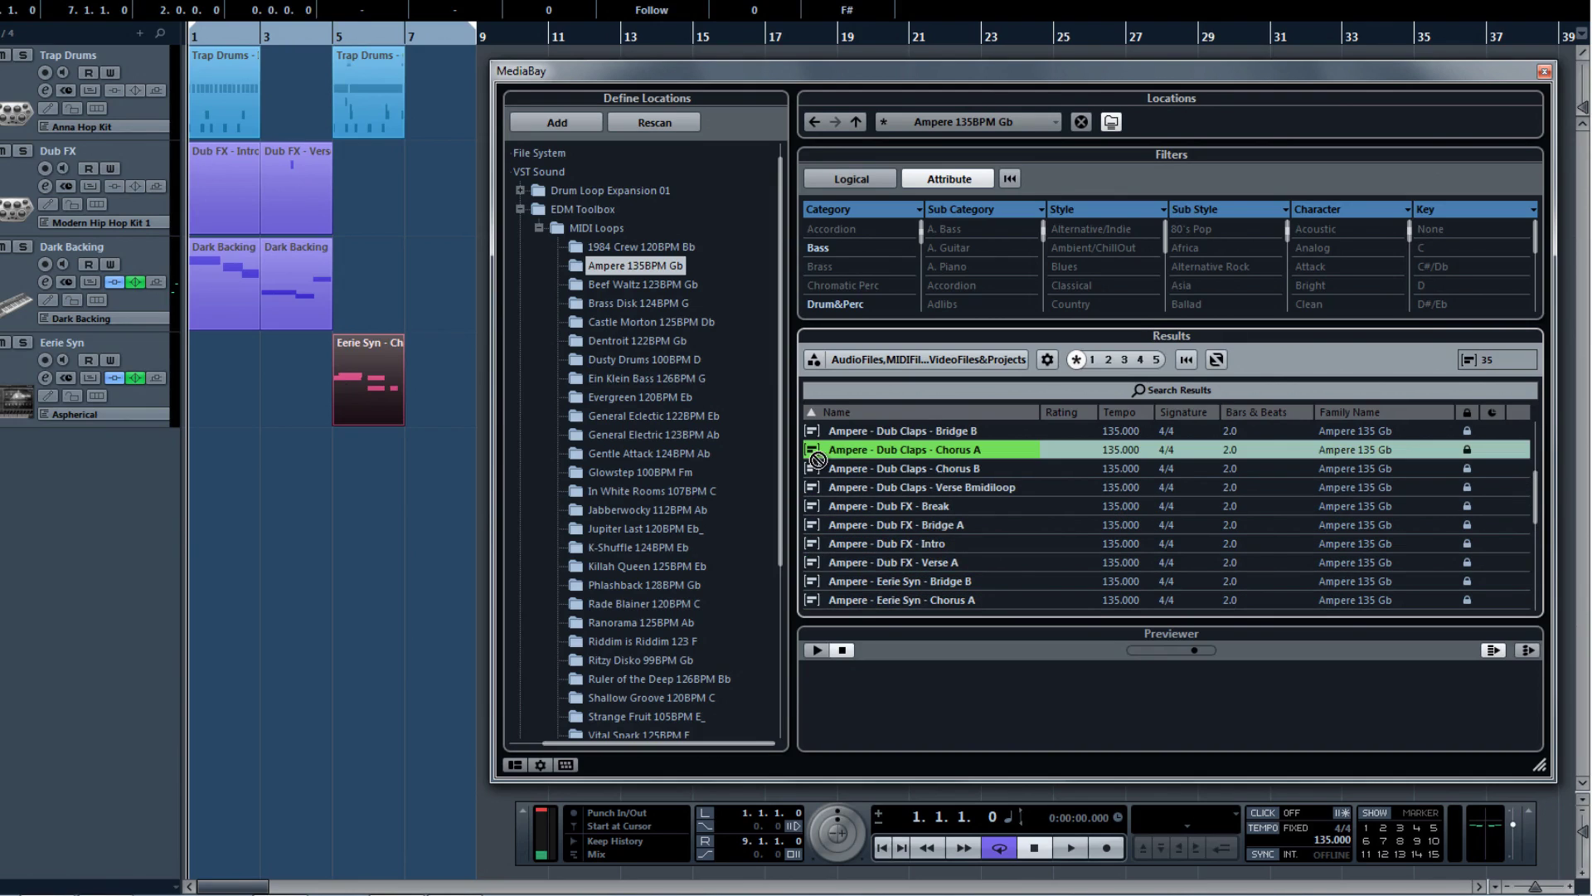
drag(863, 449, 335, 477)
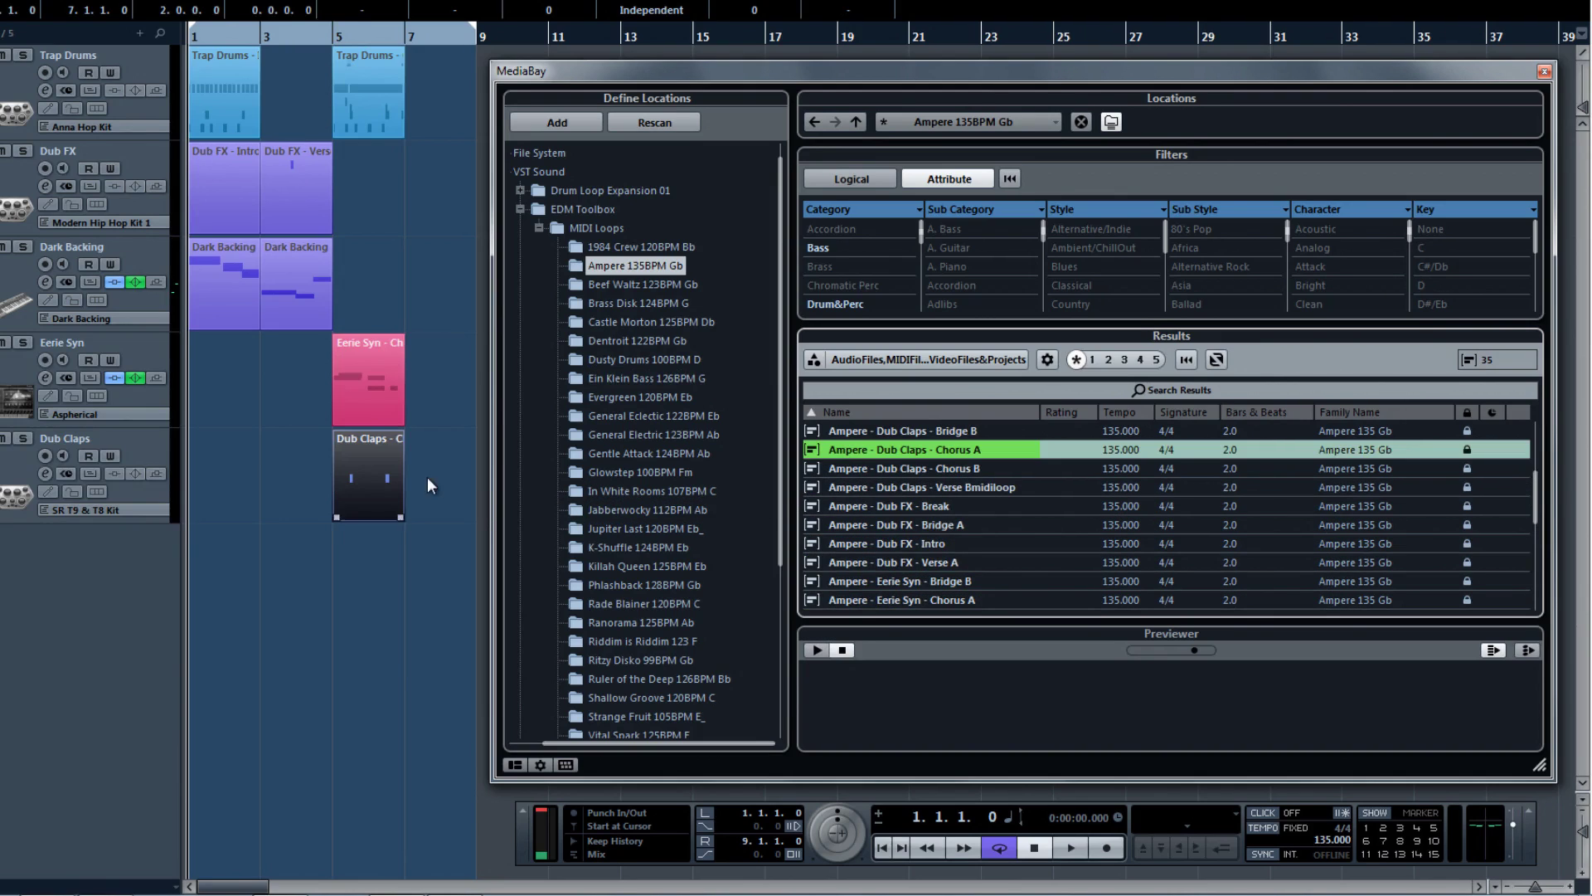
scroll(861, 484, up, 2)
drag(877, 431, 338, 568)
drag(361, 627, 446, 110)
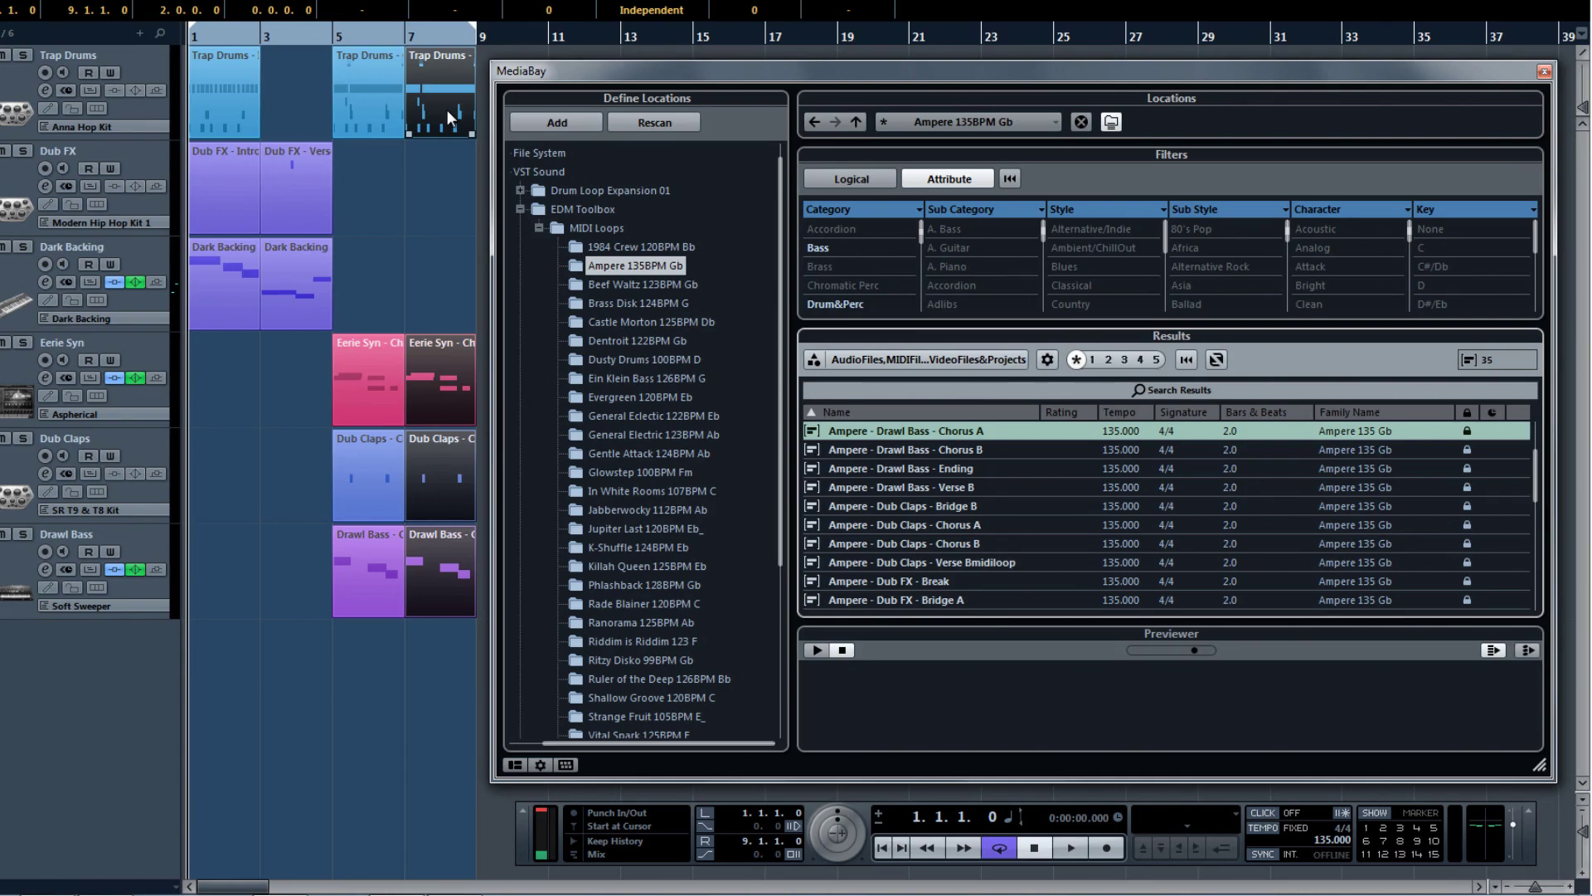
click(396, 225)
Start playback with Space to hear the stacked Ampere loops from bar 1
key(space)
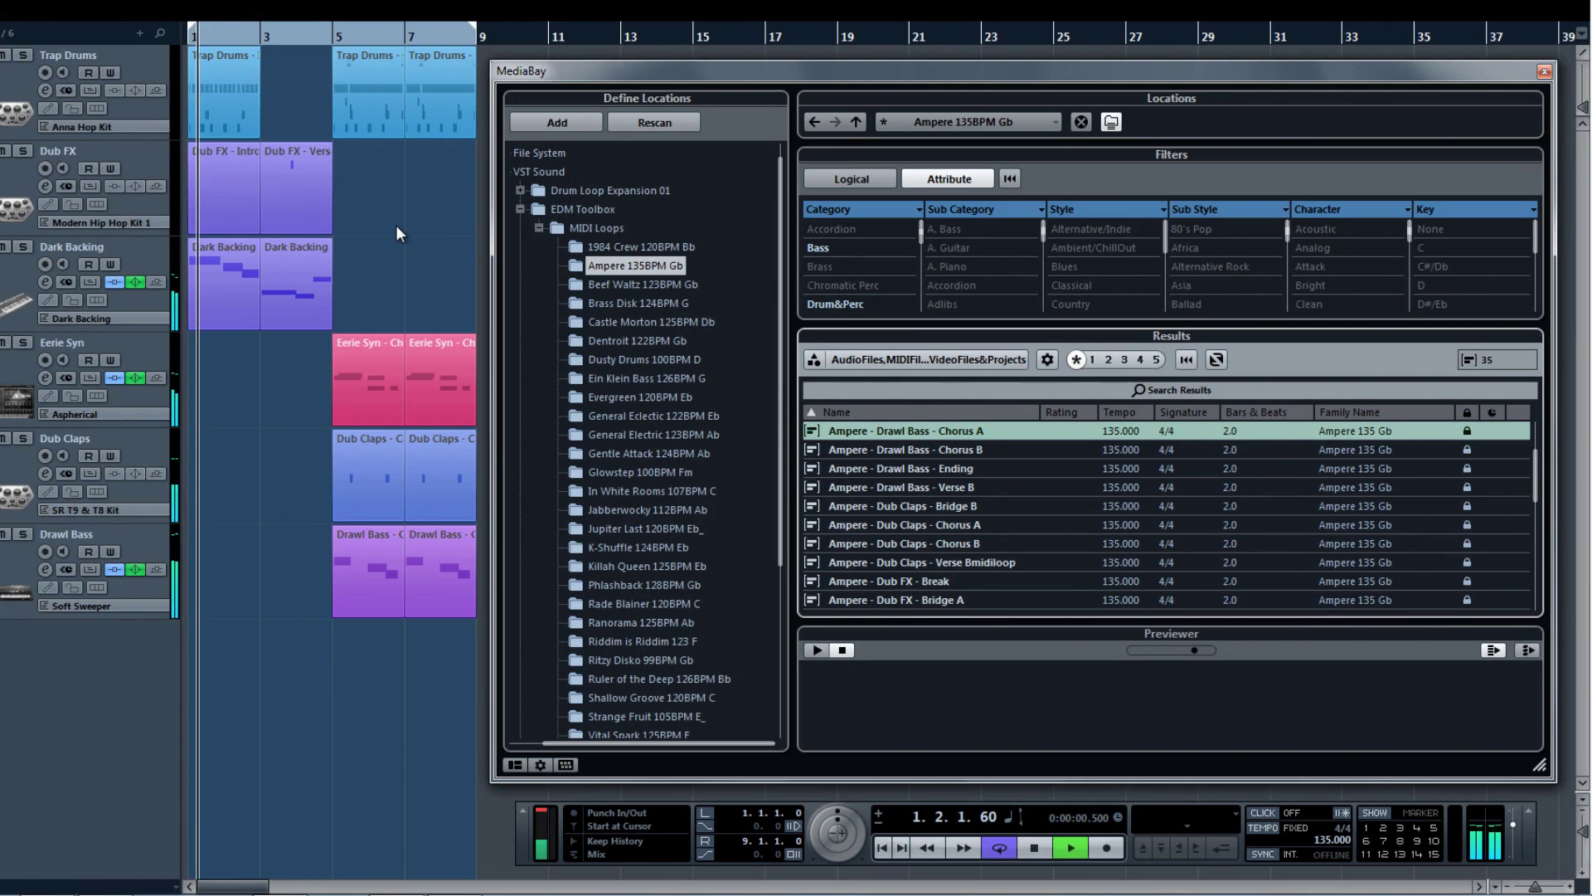